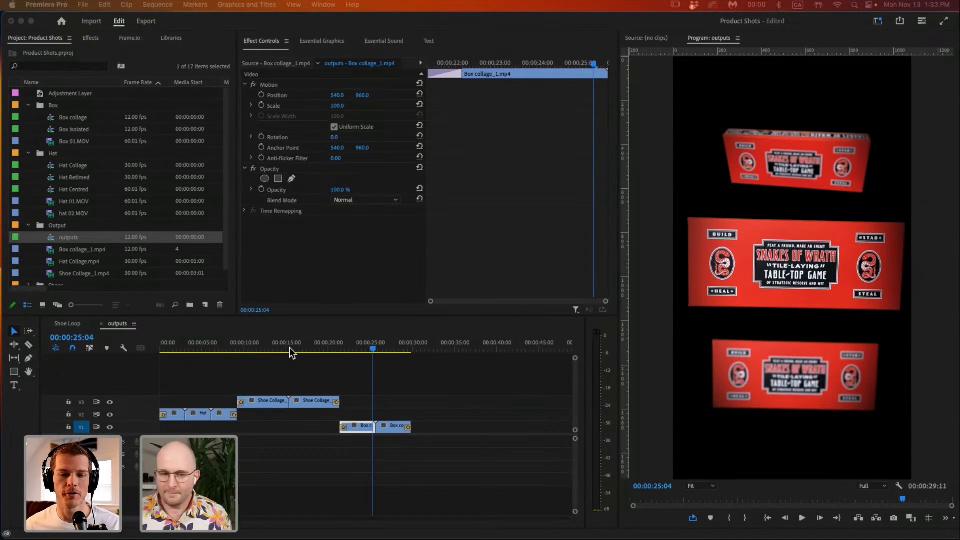
Play the outputs sequence from its beginning and check the finished box and shoe collages.
{"action": "left_click", "coordinate": [372, 343]}
{"action": "key", "text": "Home"}
{"action": "key", "text": "space"}
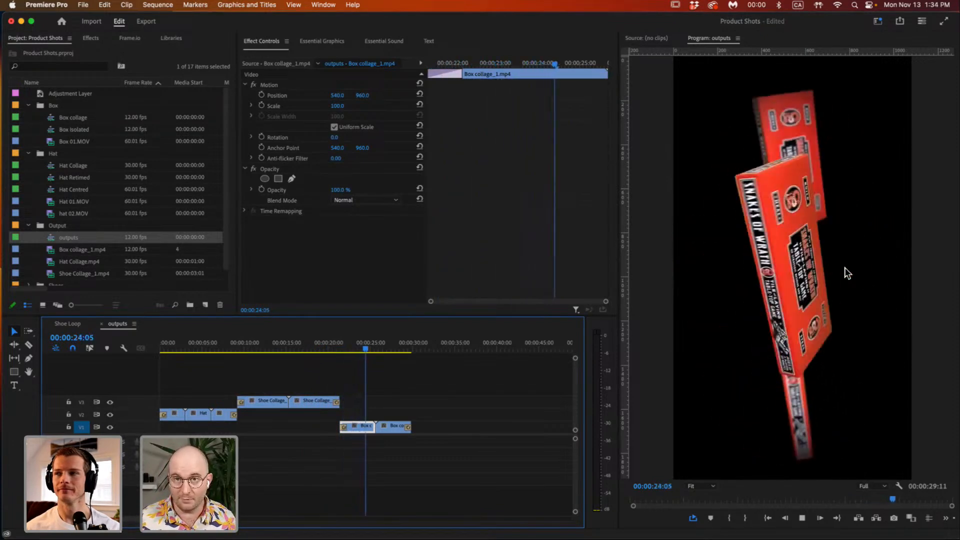
{"action": "key", "text": "space"}
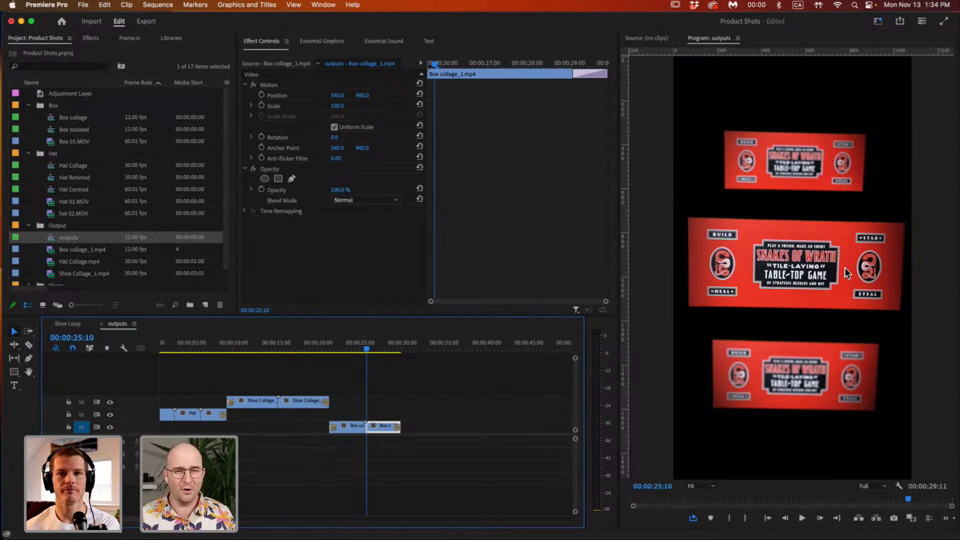
{"action": "left_click", "coordinate": [299, 350]}
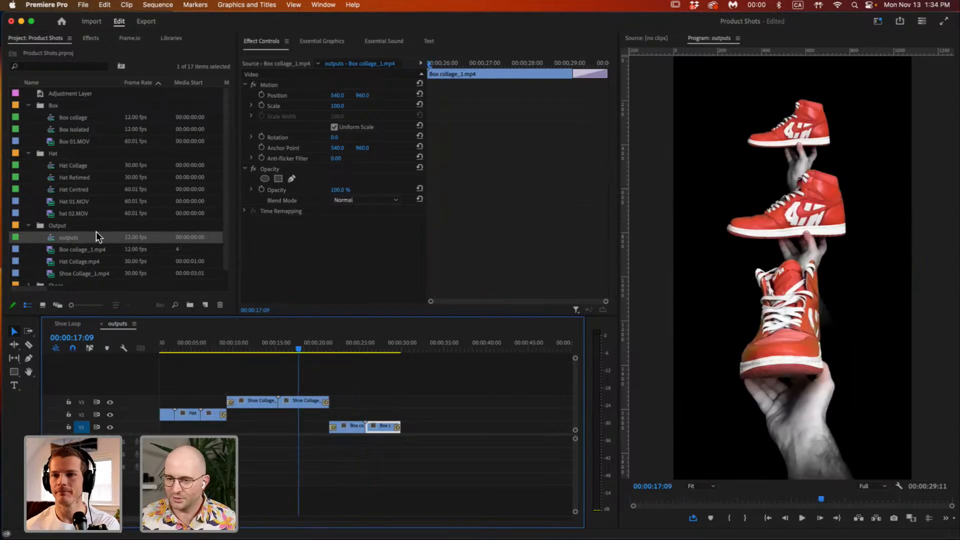
Open the Hat Centred sequence and view its green-screen source clip Hat 01.MOV in the Source Monitor.
{"action": "double_click", "coordinate": [75, 190]}
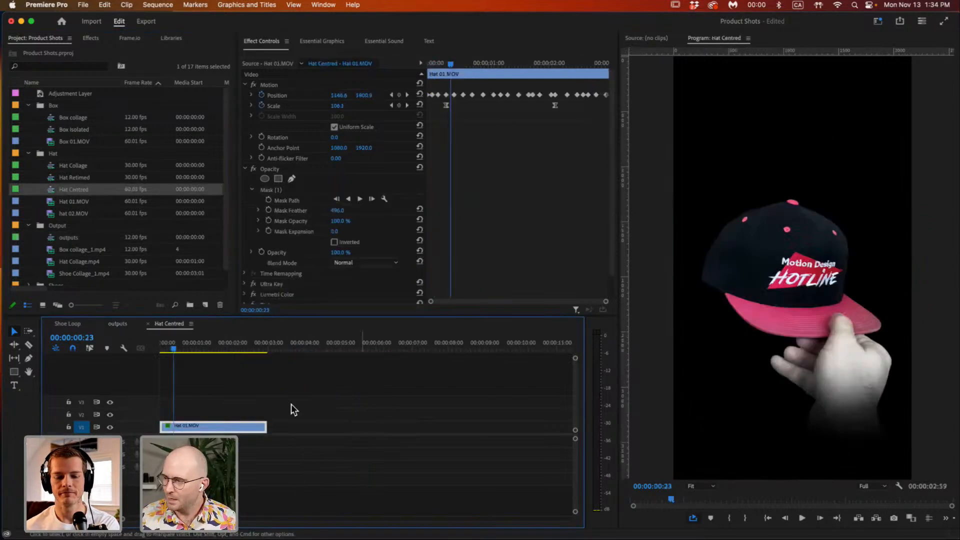
{"action": "double_click", "coordinate": [253, 430]}
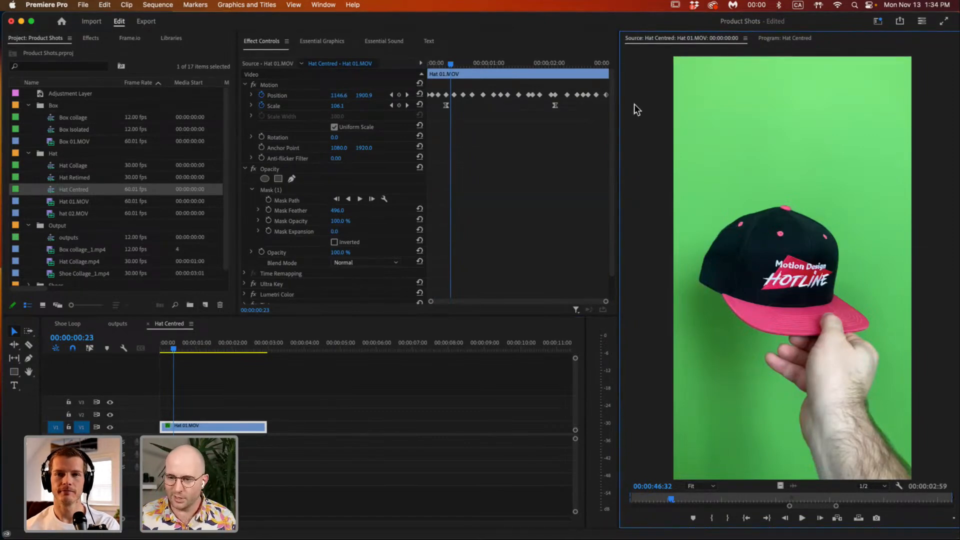
{"action": "double_click", "coordinate": [64, 202]}
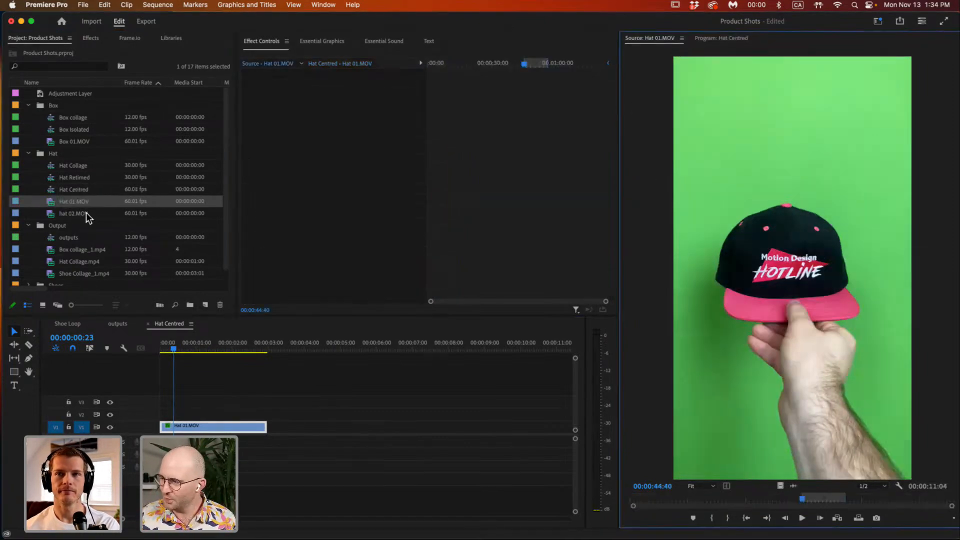
Load hat 02.MOV in the Source Monitor and scrub through the footage of the hat in front of the bookshelf.
{"action": "double_click", "coordinate": [85, 213]}
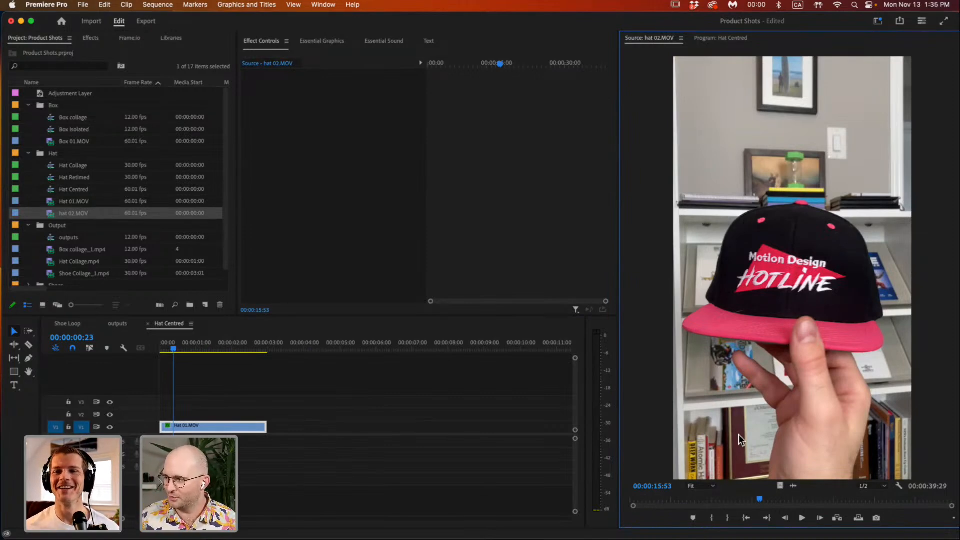
{"action": "left_click_drag", "start_coordinate": [760, 499], "coordinate": [790, 499]}
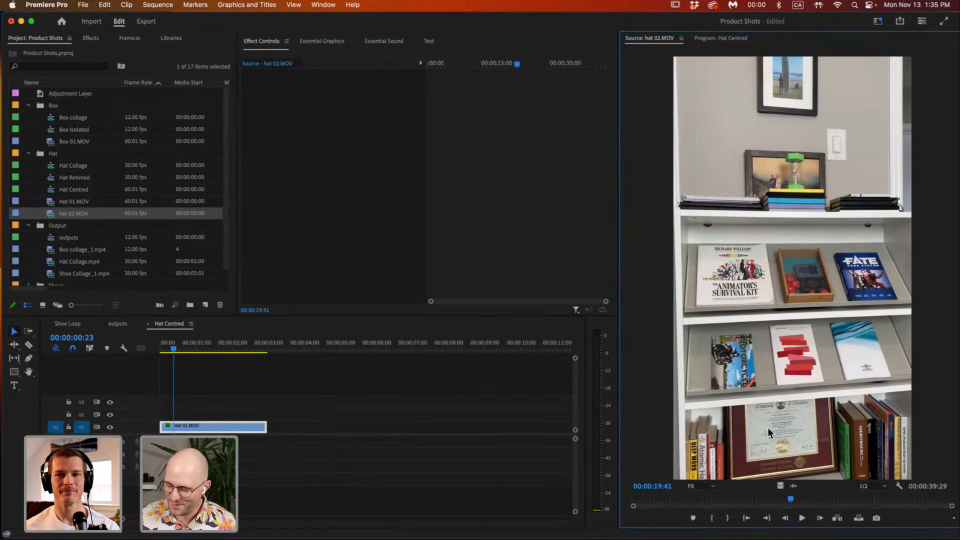
{"action": "mouse_move", "coordinate": [753, 500]}
{"action": "left_mouse_down"}
{"action": "mouse_move", "coordinate": [733, 496]}
{"action": "mouse_move", "coordinate": [766, 495]}
{"action": "left_mouse_up"}
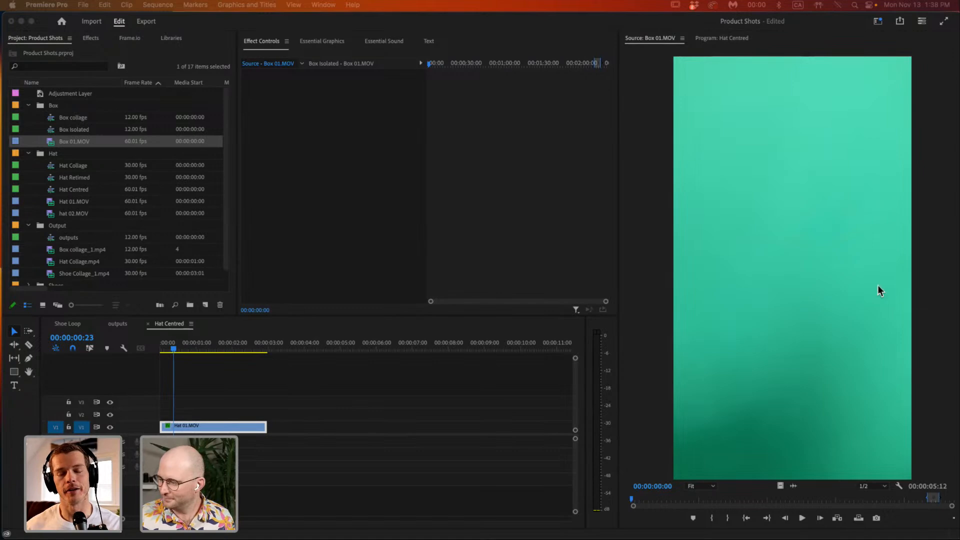
Review the green-screen clip Box 01.MOV by scrubbing and playing several sections of the rotating box.
{"action": "left_click_drag", "start_coordinate": [743, 500], "coordinate": [765, 499]}
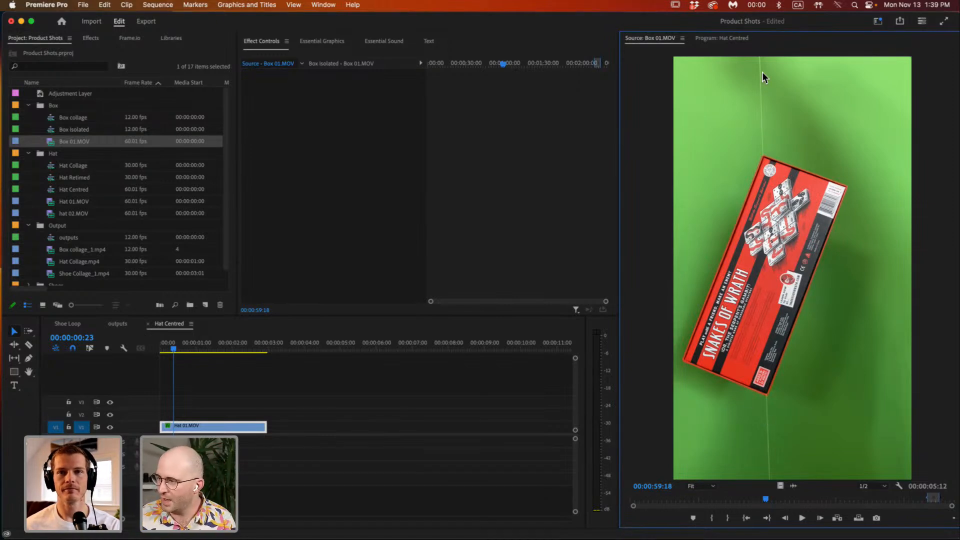
{"action": "left_click_drag", "start_coordinate": [733, 501], "coordinate": [707, 502]}
{"action": "left_click", "coordinate": [802, 518]}
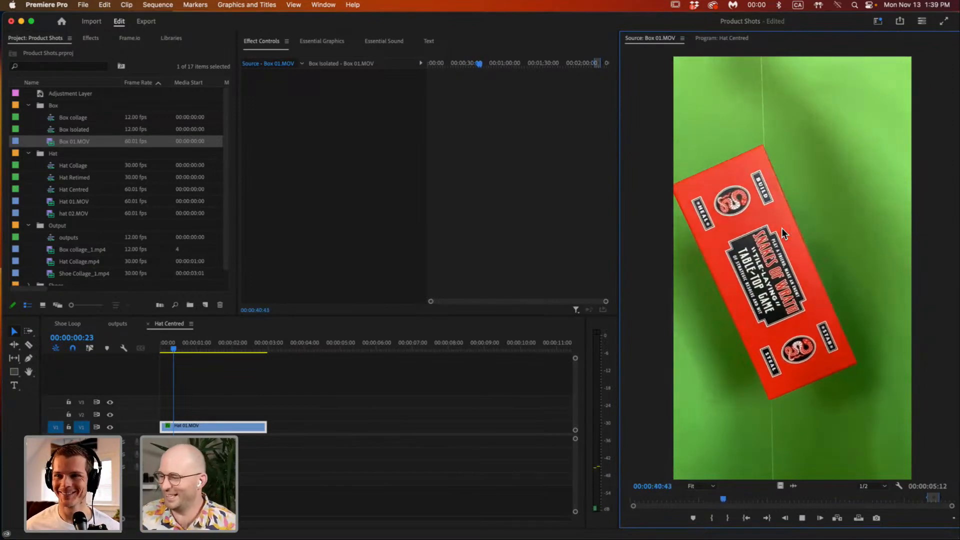
{"action": "left_click", "coordinate": [796, 502]}
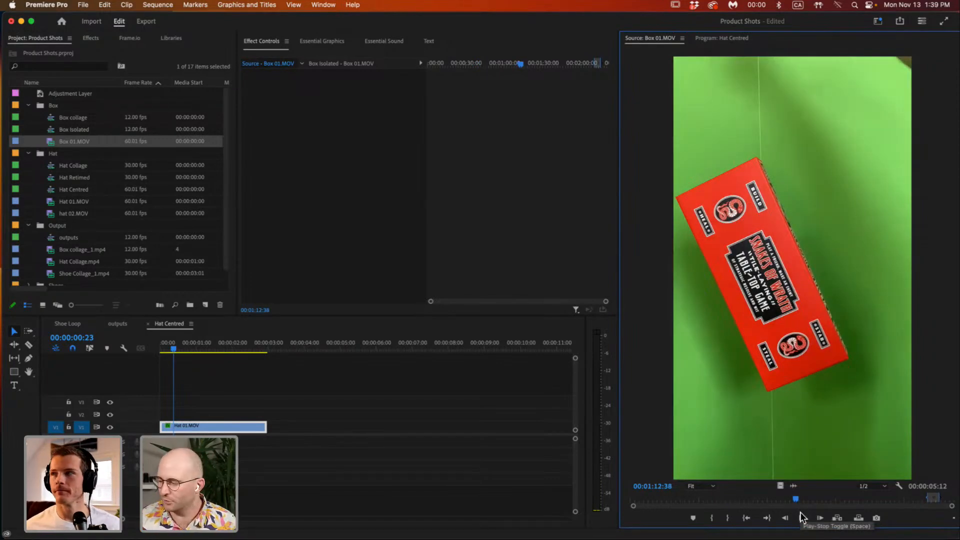
{"action": "left_click", "coordinate": [800, 516]}
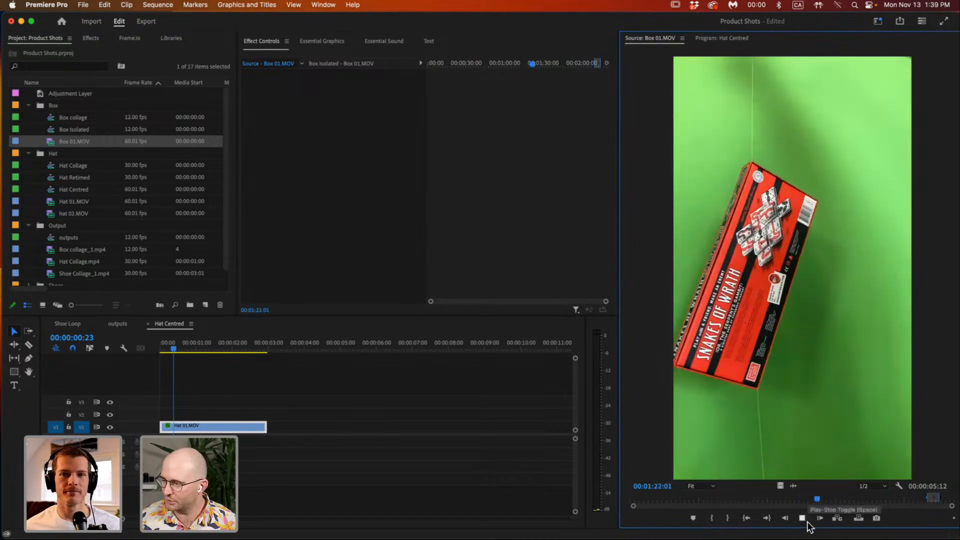
{"action": "left_click", "coordinate": [802, 517]}
{"action": "left_click", "coordinate": [853, 500]}
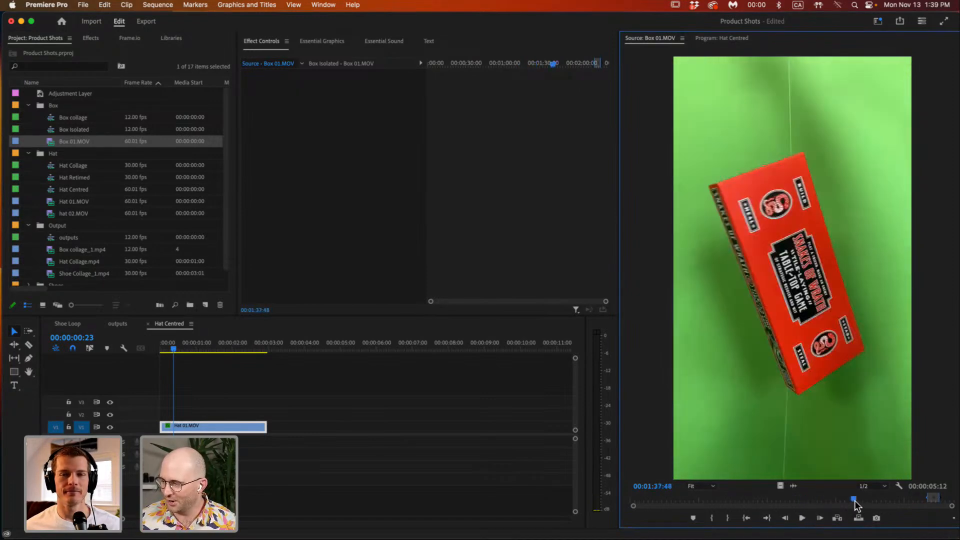
{"action": "left_click", "coordinate": [802, 518]}
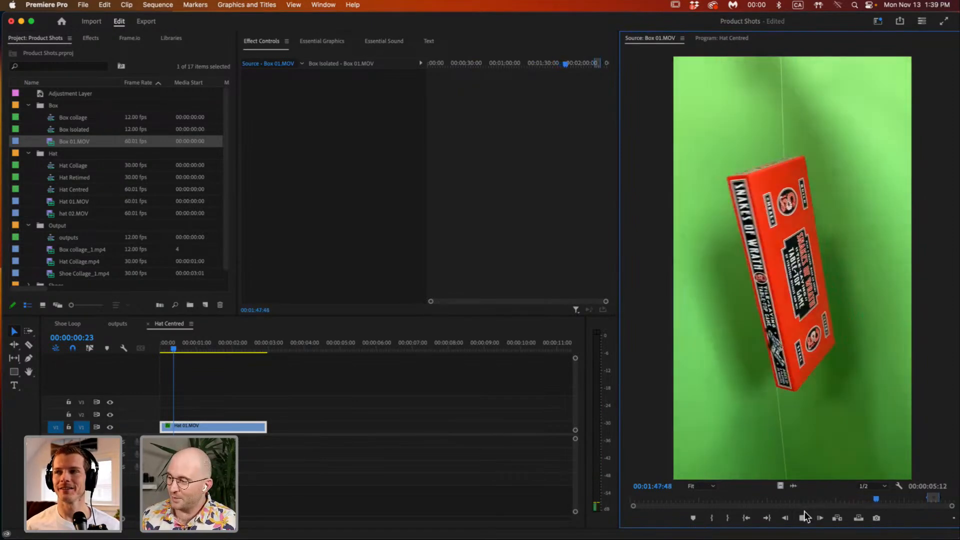
{"action": "left_click", "coordinate": [800, 518]}
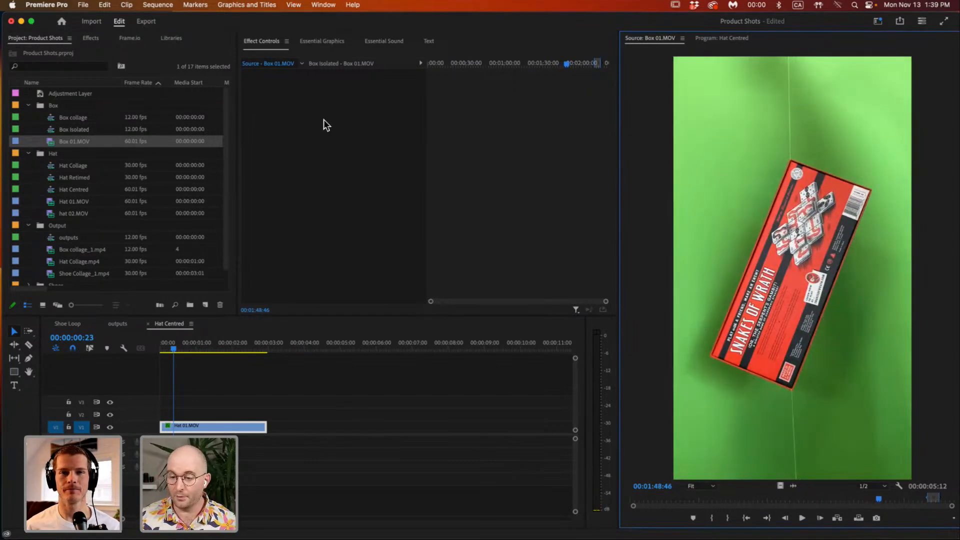
Open Box collage_1.mp4 in the Source Monitor, play it through, and scrub it from the start to the middle.
{"action": "left_click", "coordinate": [61, 250]}
{"action": "double_click", "coordinate": [55, 249]}
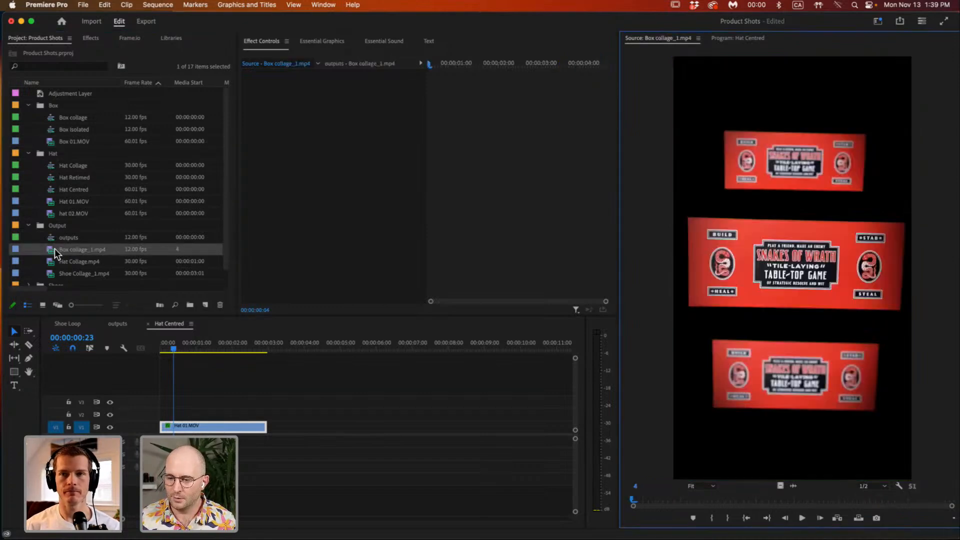
{"action": "key", "text": "space"}
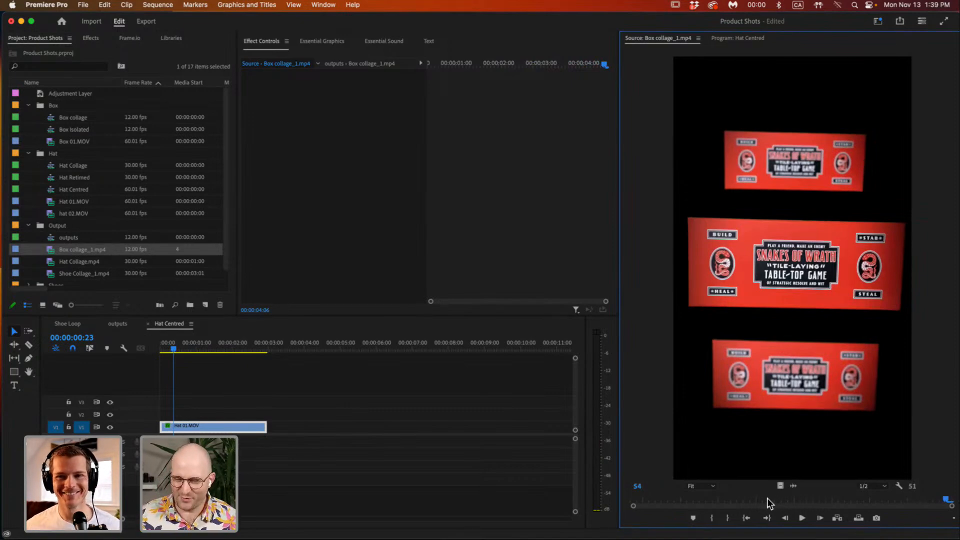
{"action": "left_click_drag", "start_coordinate": [767, 498], "coordinate": [614, 505]}
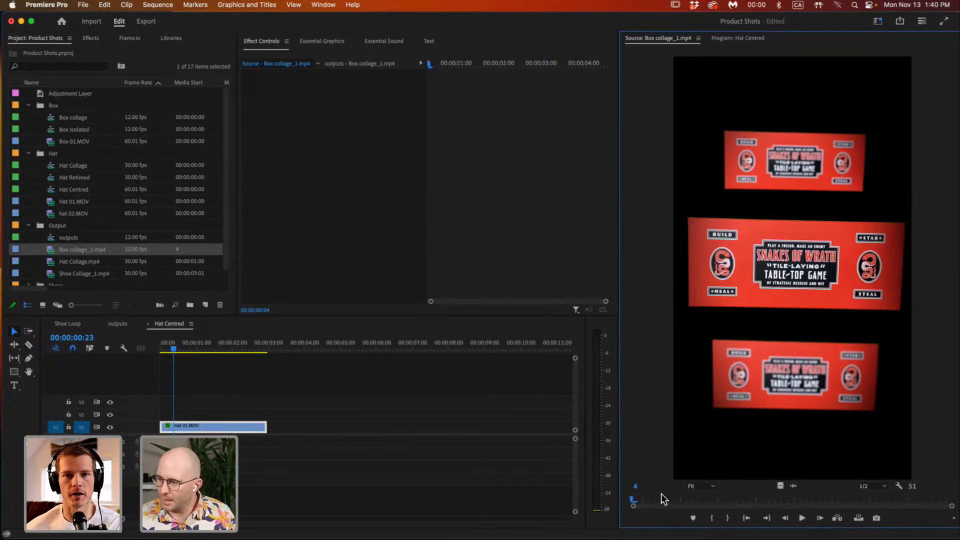
{"action": "left_click_drag", "start_coordinate": [668, 499], "coordinate": [785, 489]}
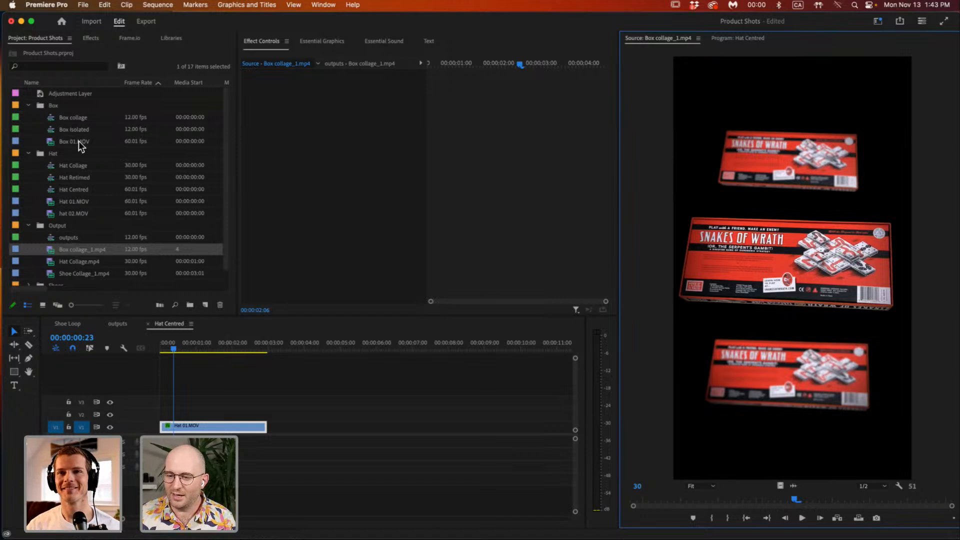
Select the Hat 01.MOV clip and widen the Project panel to show its additional metadata columns.
{"action": "scroll", "coordinate": [90, 206], "scroll_direction": "down", "scroll_amount": 1}
{"action": "left_click", "coordinate": [94, 264]}
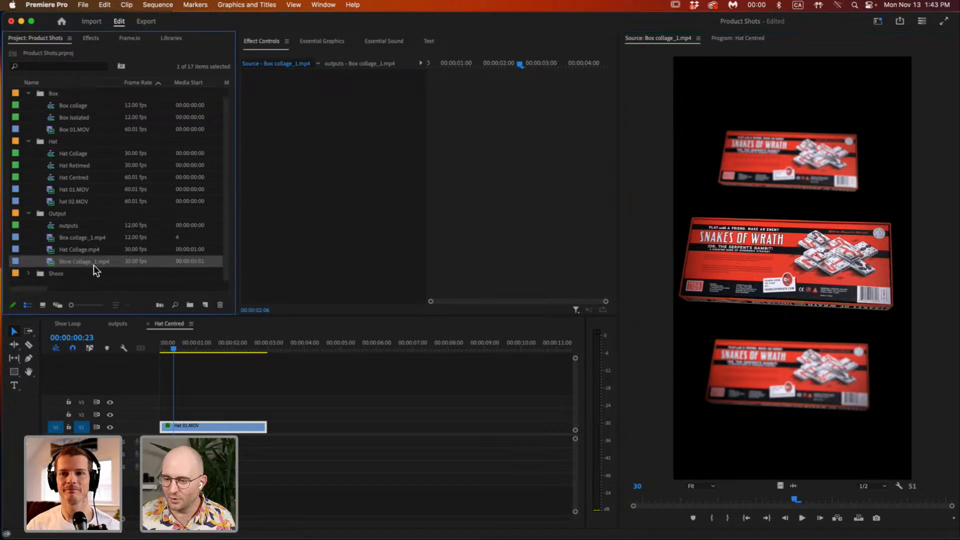
{"action": "left_click", "coordinate": [89, 193]}
{"action": "right_click", "coordinate": [74, 192]}
{"action": "left_click", "coordinate": [242, 221]}
{"action": "left_click_drag", "start_coordinate": [236, 217], "coordinate": [499, 200]}
Reveal the source file of Hat 01.MOV in Finder.
{"action": "right_click", "coordinate": [76, 190]}
{"action": "left_click", "coordinate": [72, 189]}
{"action": "right_click", "coordinate": [70, 191]}
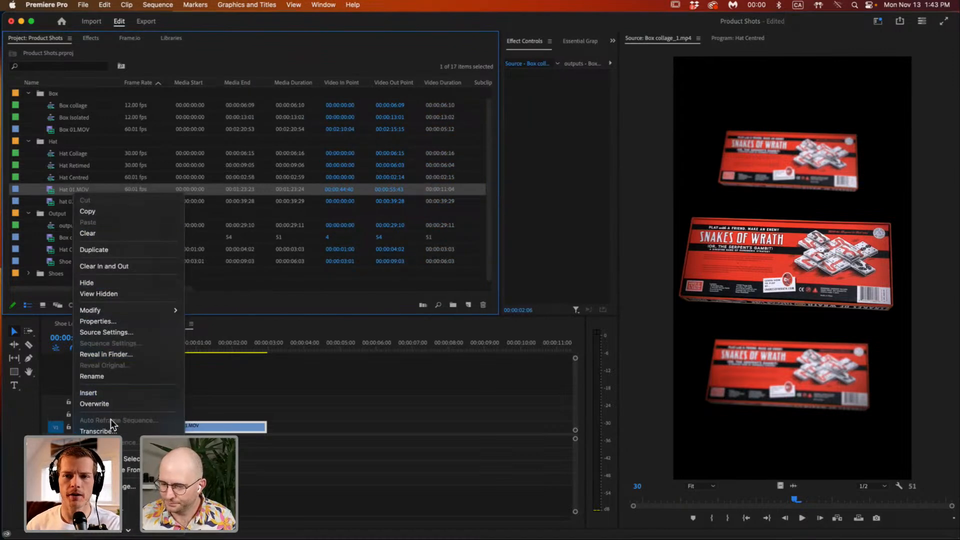
{"action": "mouse_move", "coordinate": [111, 529]}
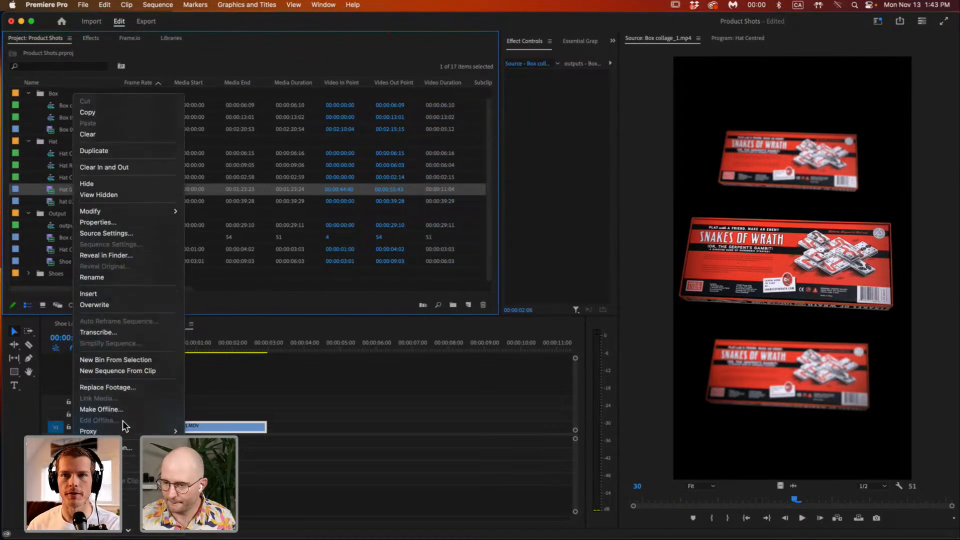
{"action": "scroll", "coordinate": [110, 198], "scroll_direction": "down", "scroll_amount": 5}
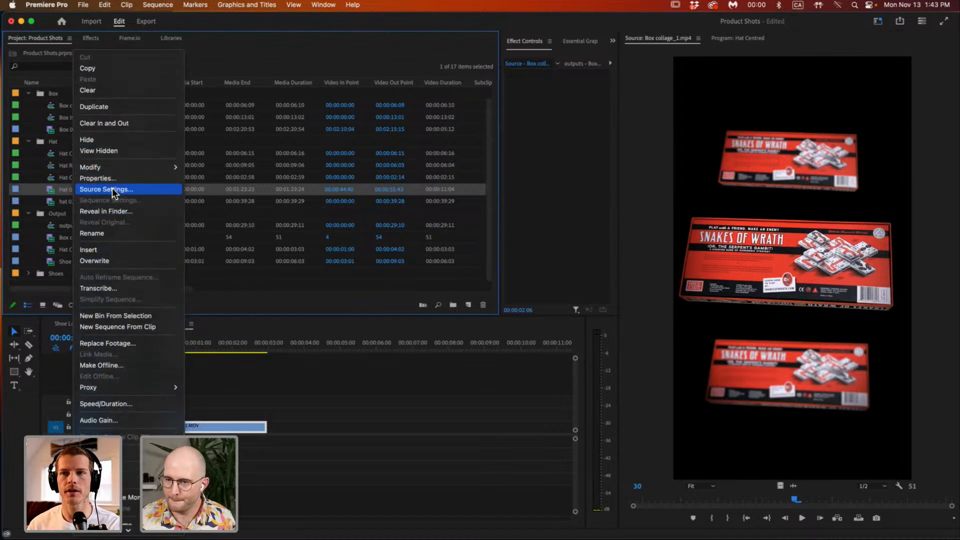
{"action": "scroll", "coordinate": [93, 285], "scroll_direction": "down", "scroll_amount": 1}
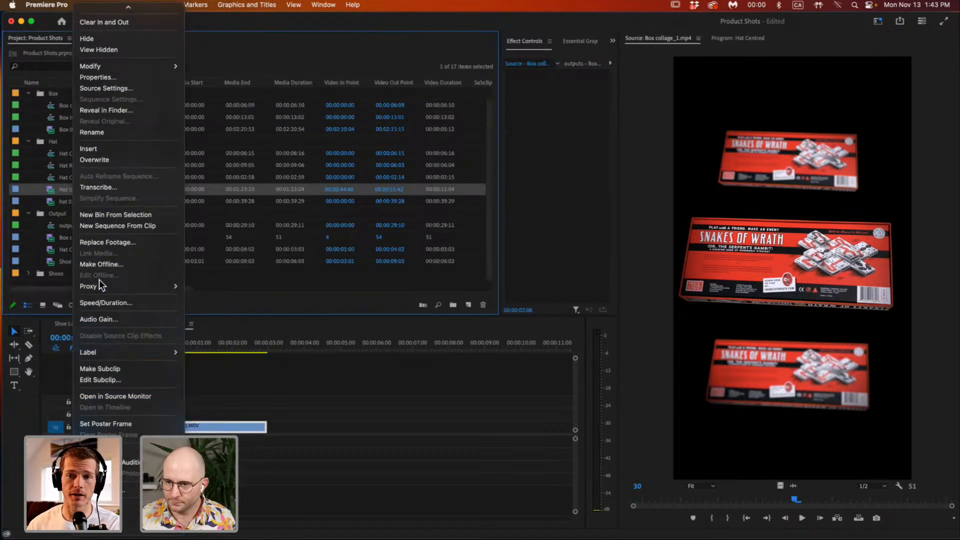
{"action": "scroll", "coordinate": [99, 280], "scroll_direction": "up", "scroll_amount": 1}
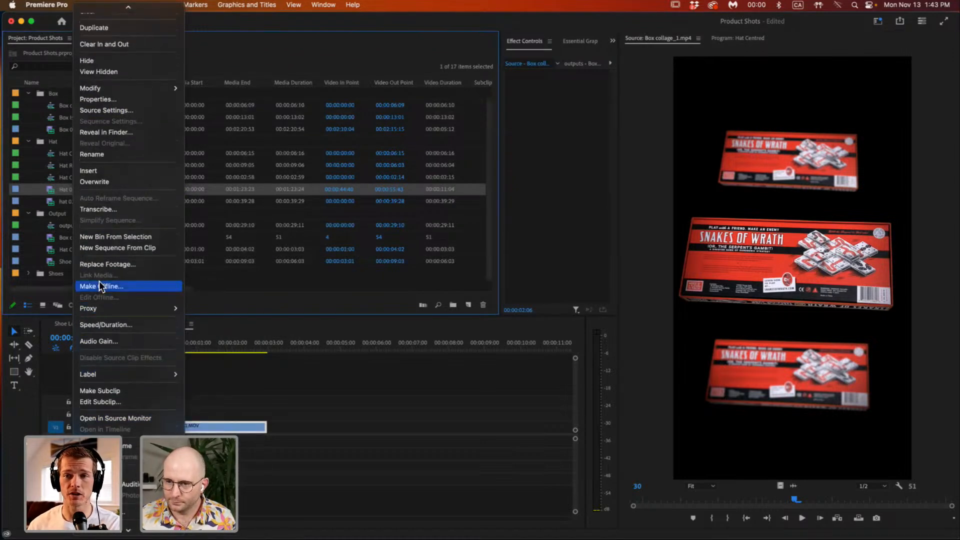
{"action": "left_click", "coordinate": [124, 132]}
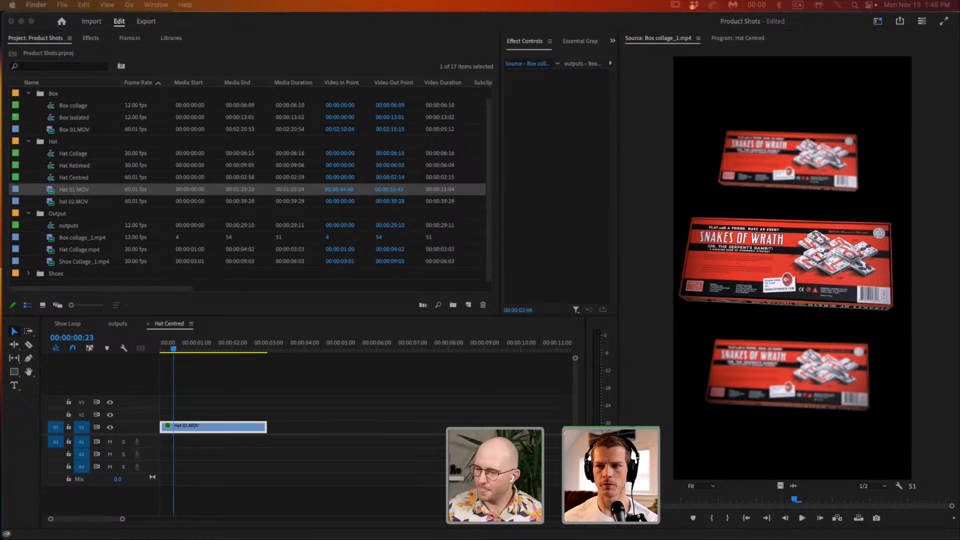
Switch back to Premiere Pro and play the outputs sequence from its start to view the hat collage.
{"action": "left_click", "coordinate": [192, 403]}
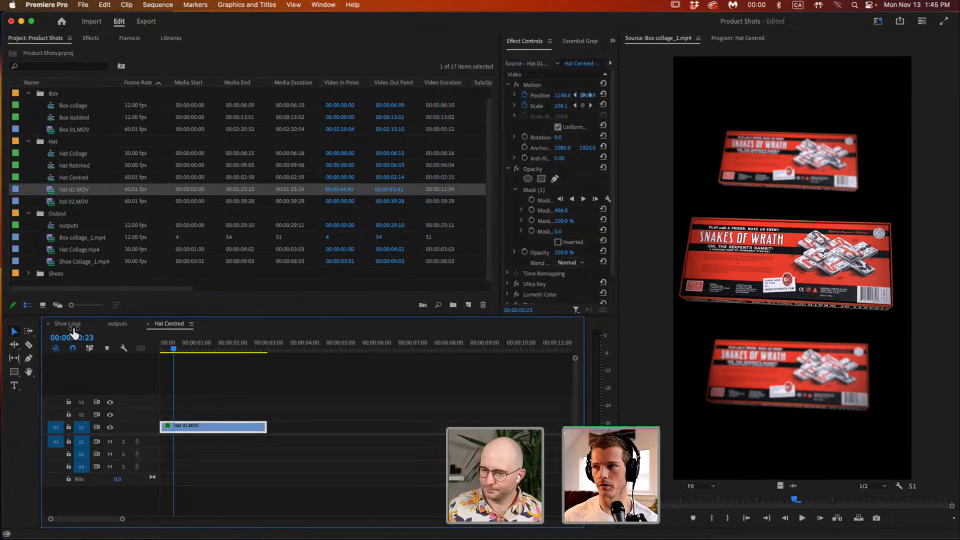
{"action": "left_click", "coordinate": [111, 325]}
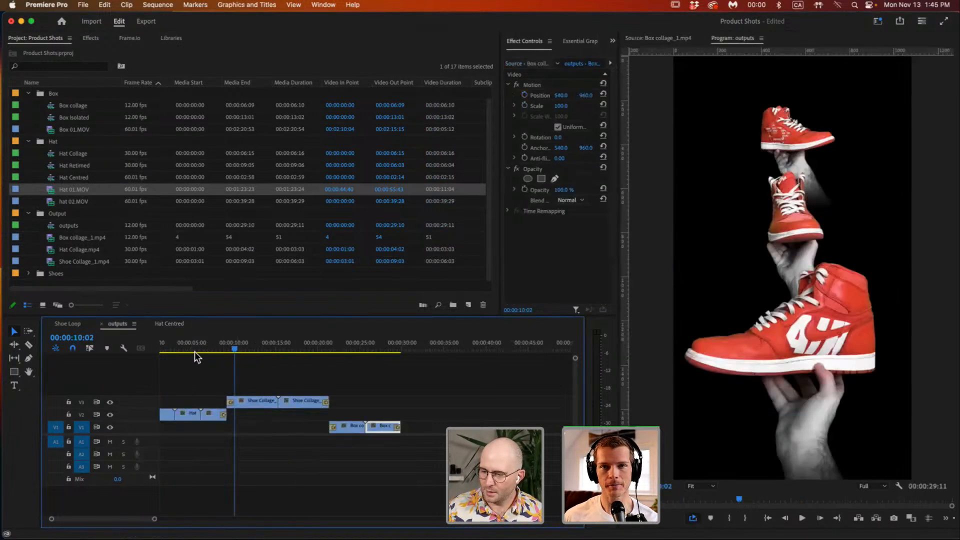
{"action": "key", "text": "Home"}
{"action": "key", "text": "space"}
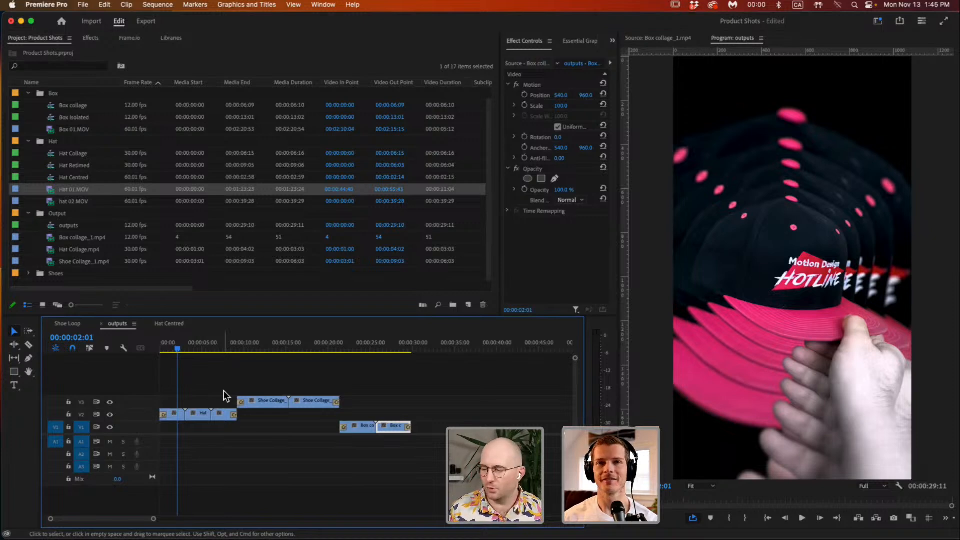
Scrub the outputs sequence to the box collage and examine how the three box copies rotate.
{"action": "left_click_drag", "start_coordinate": [212, 343], "coordinate": [369, 355]}
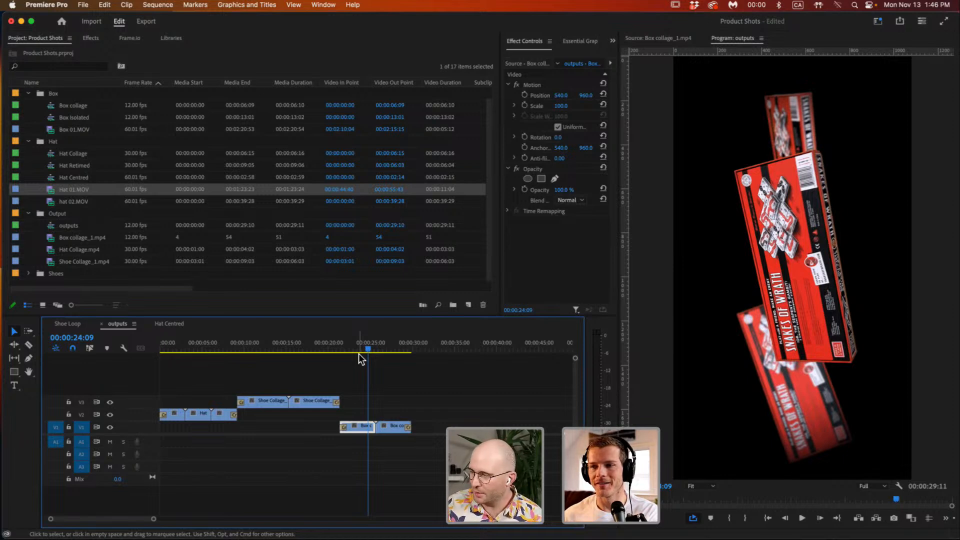
{"action": "left_click_drag", "start_coordinate": [361, 343], "coordinate": [380, 343]}
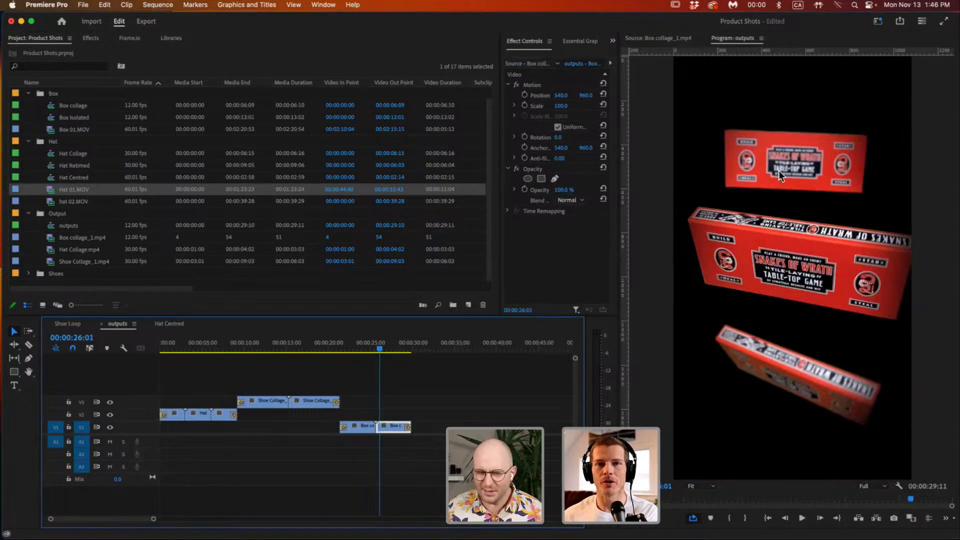
{"action": "left_click_drag", "start_coordinate": [385, 350], "coordinate": [390, 347]}
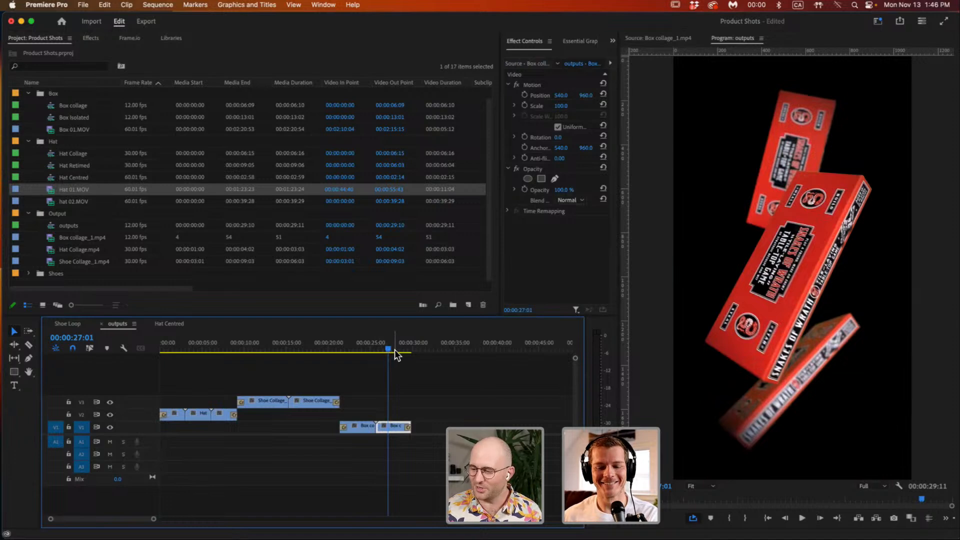
{"action": "left_click_drag", "start_coordinate": [395, 346], "coordinate": [394, 344]}
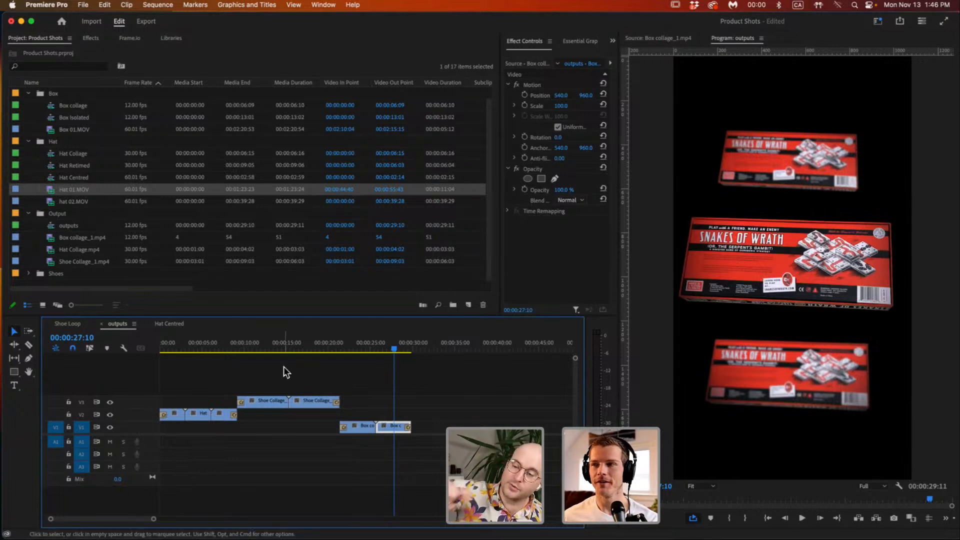
Open the hat 02.MOV clip in the Source Monitor.
{"action": "double_click", "coordinate": [68, 200]}
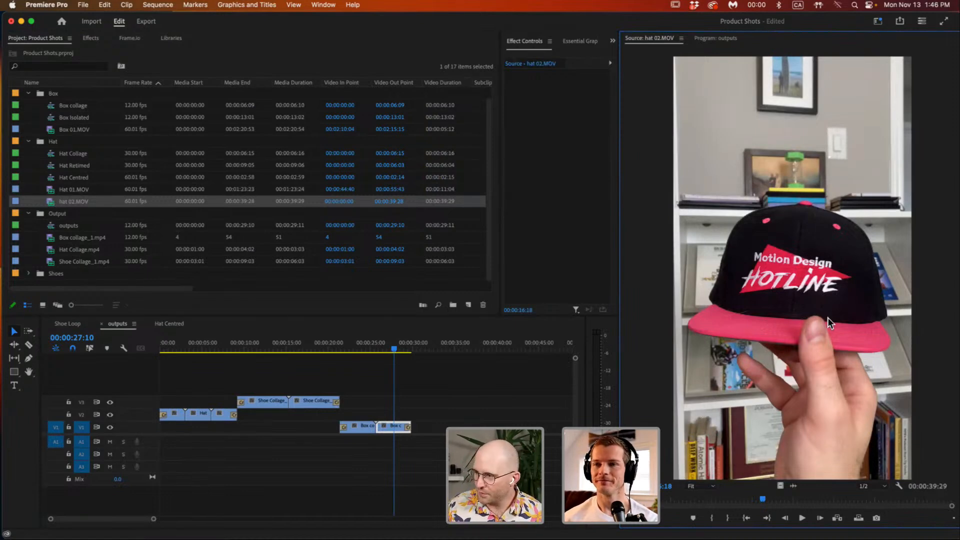
Scrub hat 02.MOV in the Source Monitor to compare the hat with the background with and without it.
{"action": "mouse_move", "coordinate": [780, 503]}
{"action": "left_mouse_down"}
{"action": "mouse_move", "coordinate": [751, 498]}
{"action": "mouse_move", "coordinate": [761, 499]}
{"action": "left_mouse_up"}
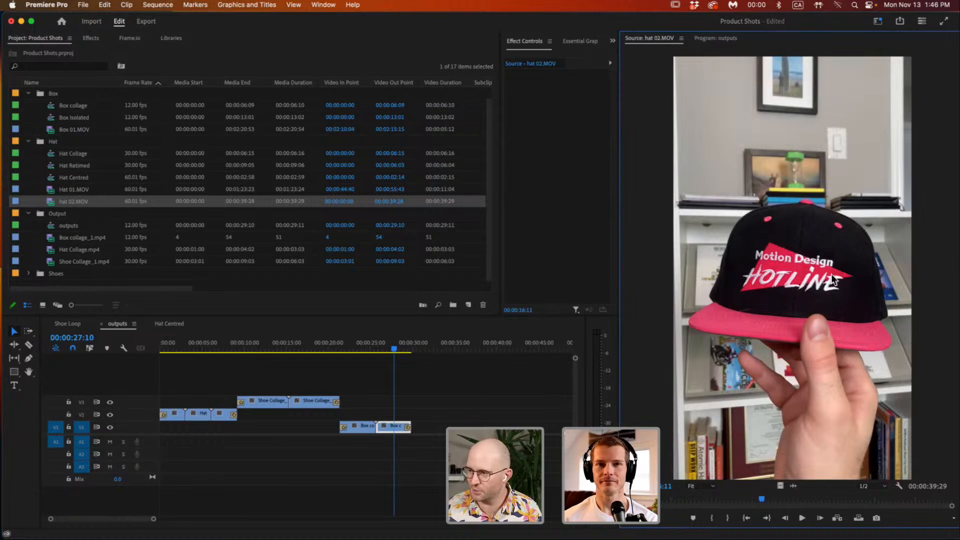
{"action": "left_click_drag", "start_coordinate": [766, 500], "coordinate": [784, 499]}
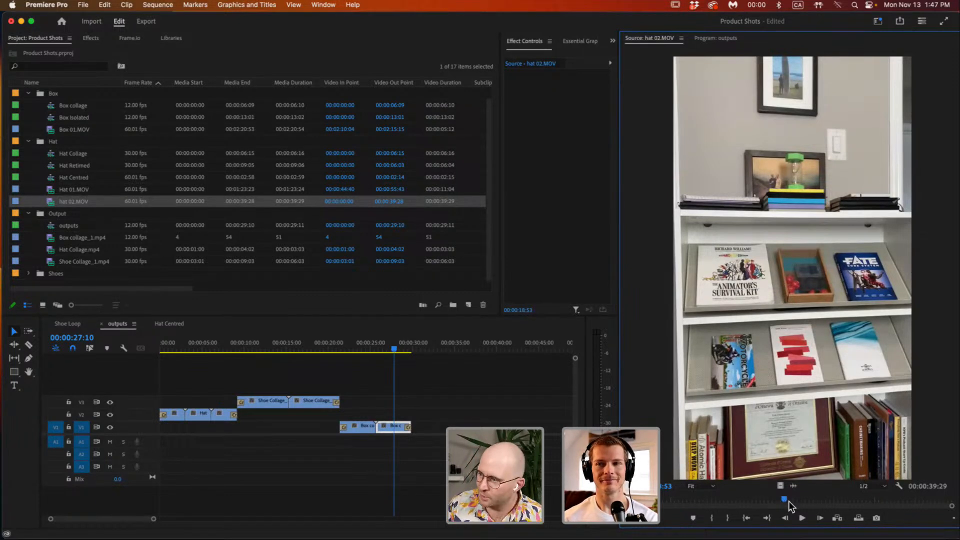
{"action": "left_click_drag", "start_coordinate": [789, 499], "coordinate": [765, 500]}
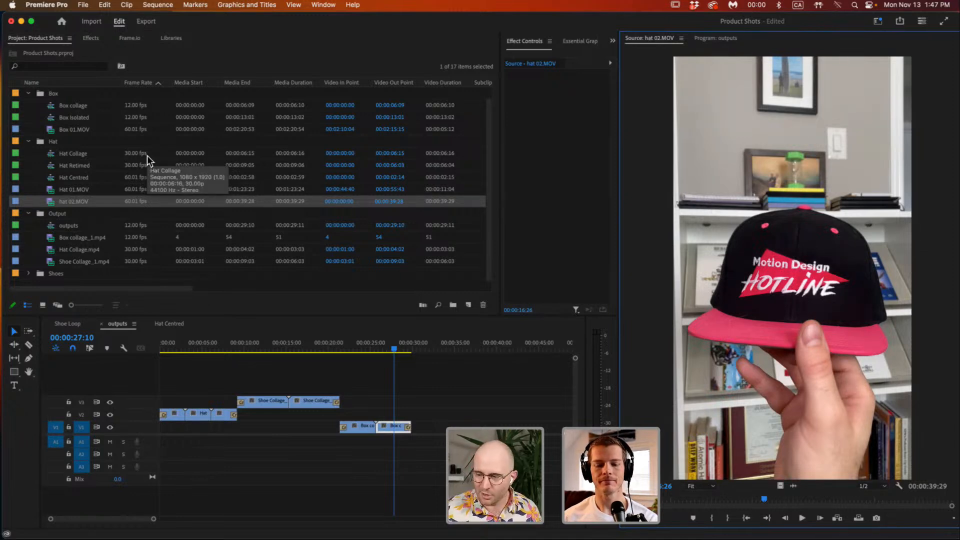
Open the Hat Collage, Hat Retimed and Hat Centred sequences in turn to examine how the hat collage is built up.
{"action": "left_click", "coordinate": [73, 178]}
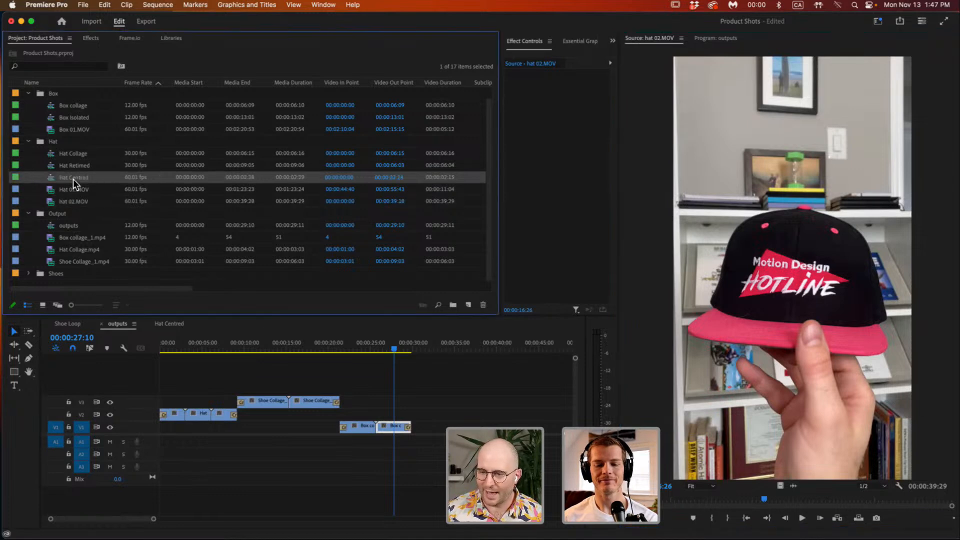
{"action": "double_click", "coordinate": [68, 154]}
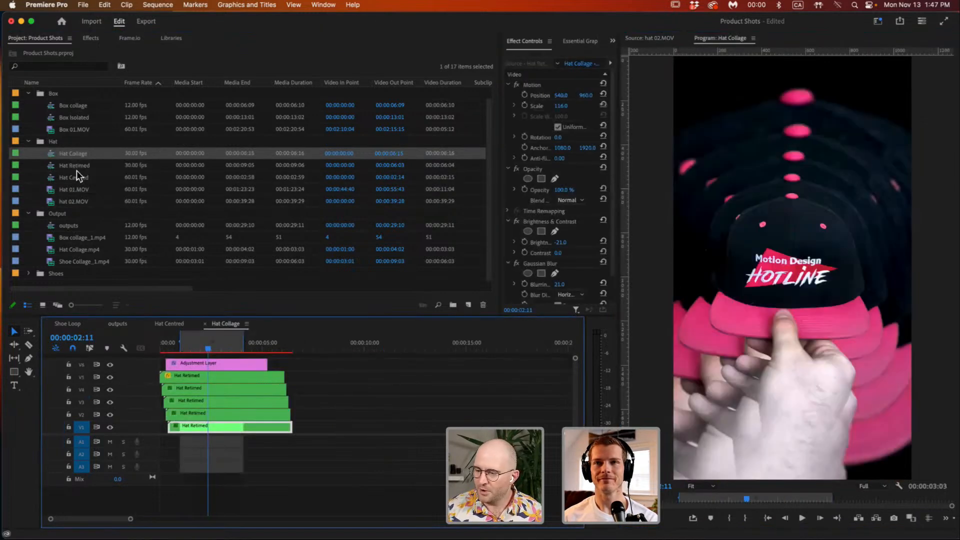
{"action": "double_click", "coordinate": [79, 167]}
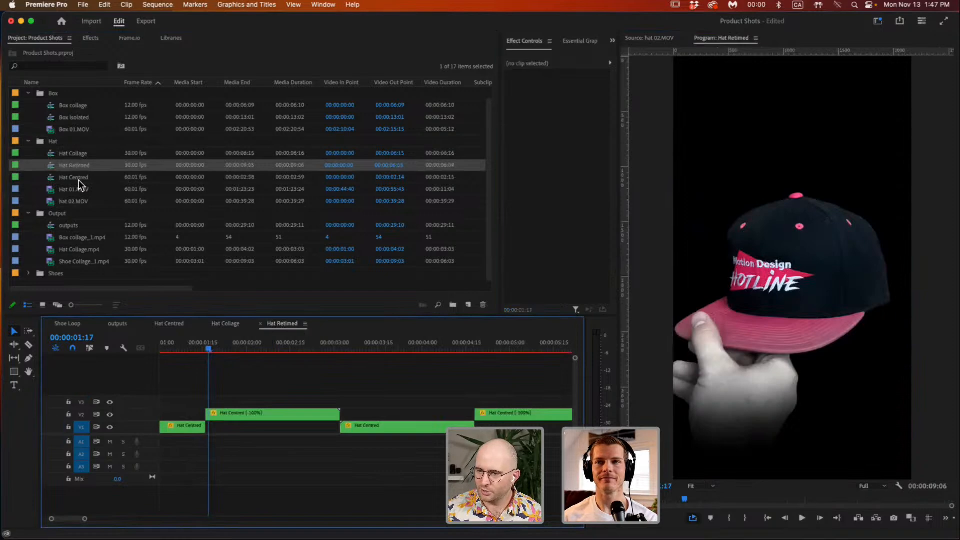
{"action": "double_click", "coordinate": [79, 180]}
{"action": "left_click", "coordinate": [213, 342]}
{"action": "mouse_move", "coordinate": [213, 342]}
{"action": "left_mouse_down"}
{"action": "mouse_move", "coordinate": [190, 343]}
{"action": "mouse_move", "coordinate": [203, 343]}
{"action": "left_mouse_up"}
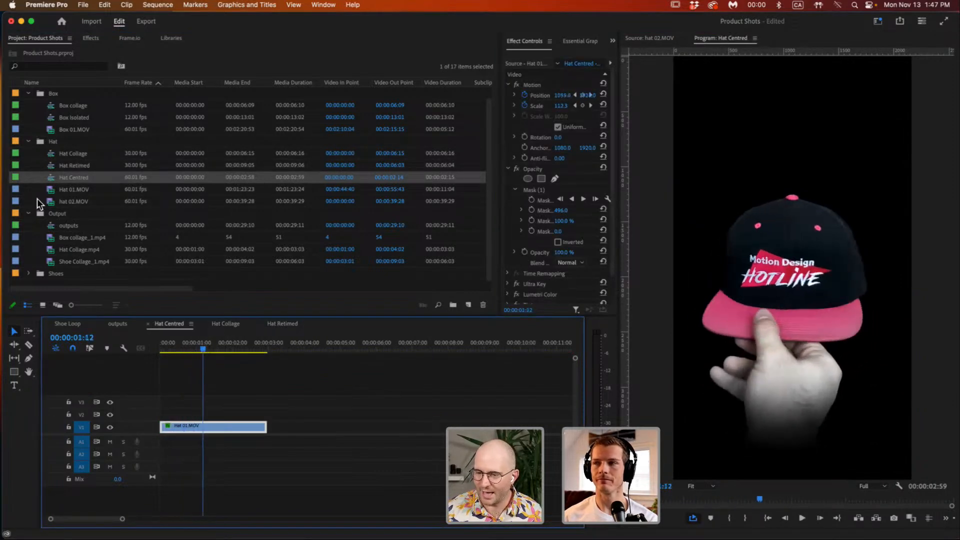
{"action": "double_click", "coordinate": [72, 165]}
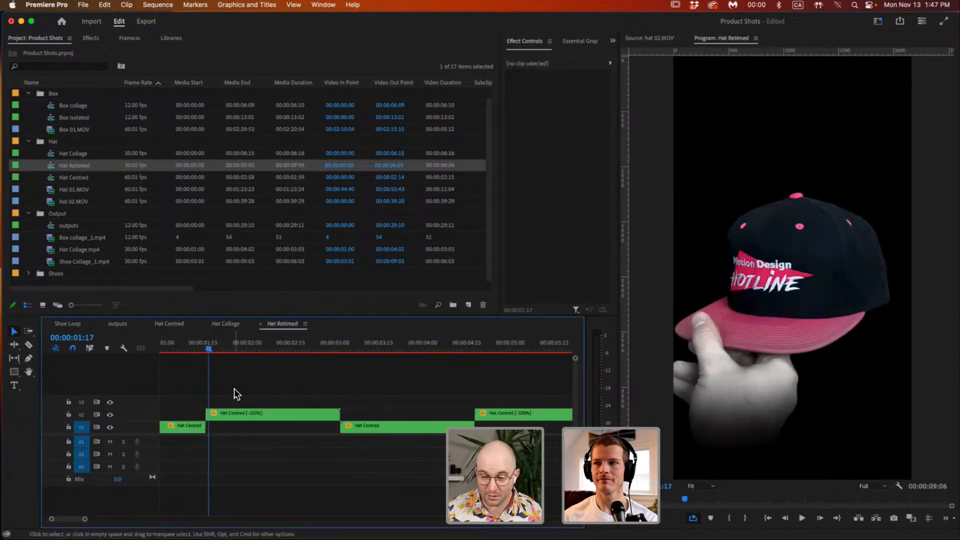
{"action": "double_click", "coordinate": [71, 153]}
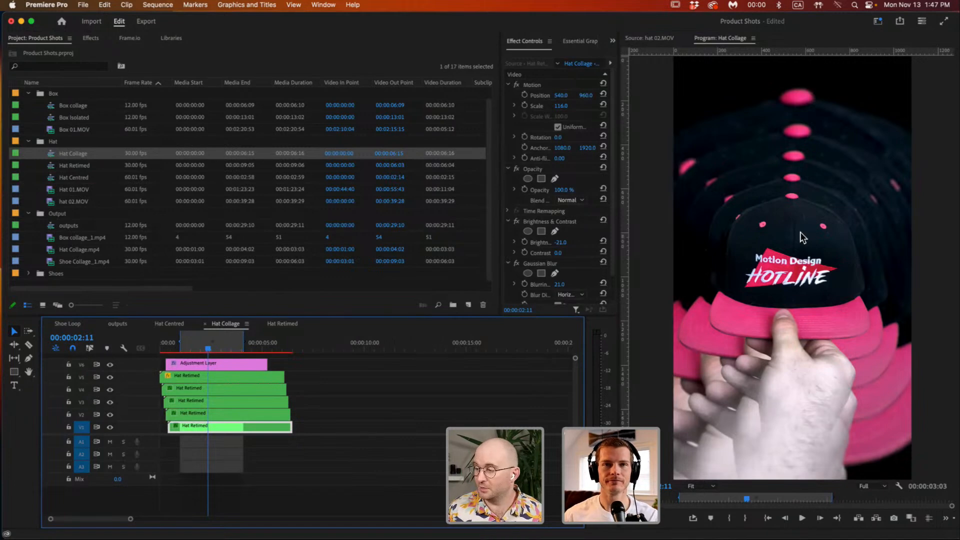
Open Hat 01.MOV in the Source Monitor and step frame by frame through the hat's movement from about 5 seconds.
{"action": "double_click", "coordinate": [47, 190]}
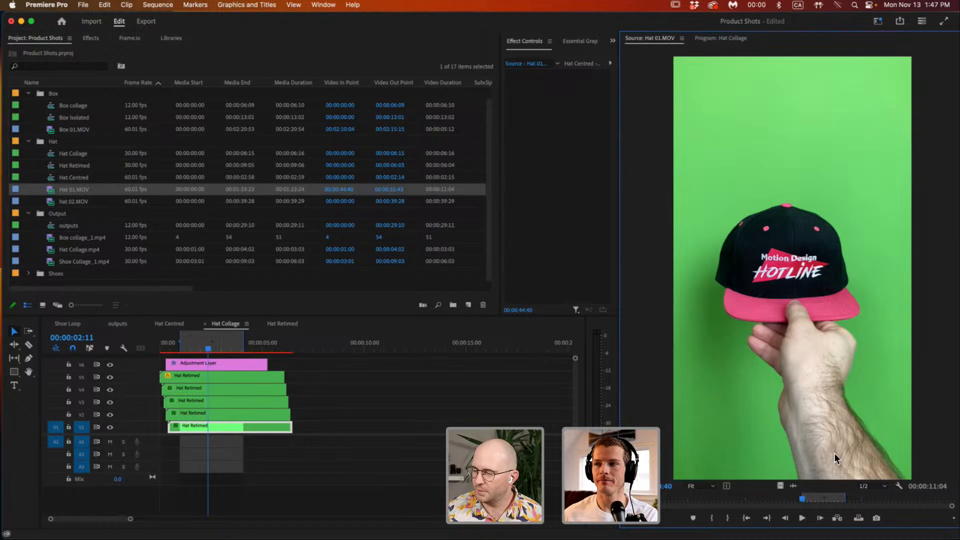
{"action": "left_click_drag", "start_coordinate": [820, 499], "coordinate": [647, 494]}
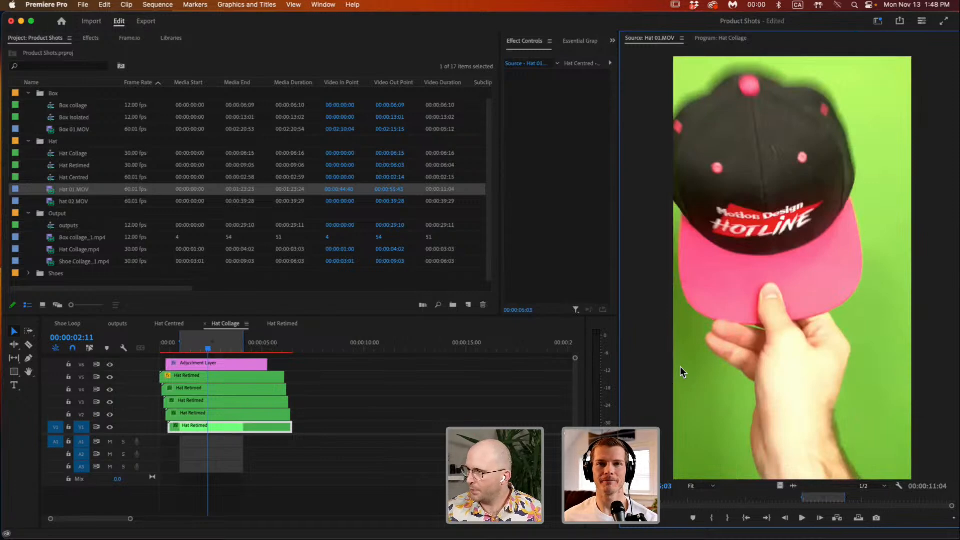
{"action": "key", "text": "Left"}
{"action": "key", "text": "Left"}
{"action": "key", "text": "Left"}
{"action": "key", "text": "Left"}
{"action": "key", "text": "Left"}
{"action": "key", "text": "Left"}
{"action": "key", "text": "Left"}
{"action": "key", "text": "Left"}
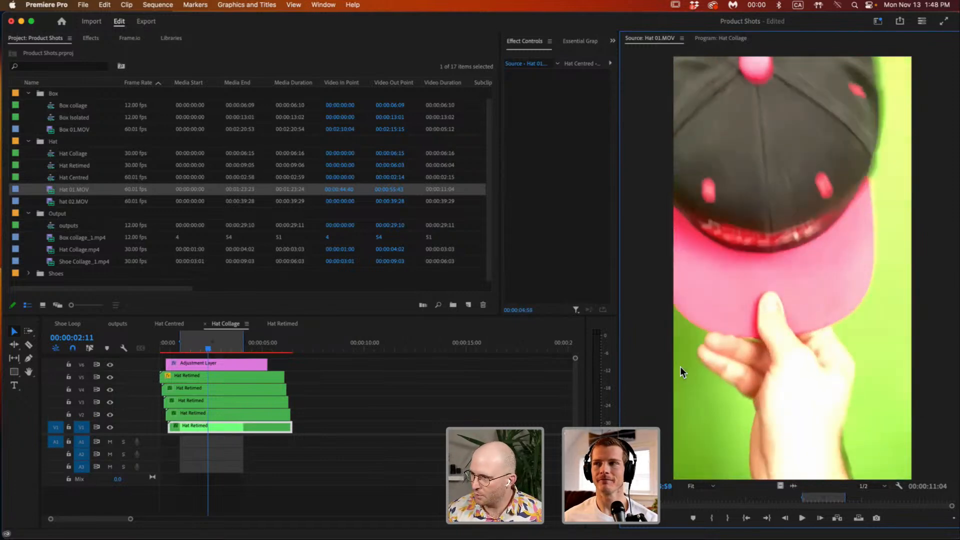
{"action": "key", "text": "Right"}
{"action": "key", "text": "Right"}
{"action": "key", "text": "Right"}
{"action": "key", "text": "Right"}
{"action": "key", "text": "Right"}
{"action": "key", "text": "Right"}
{"action": "key", "text": "Right"}
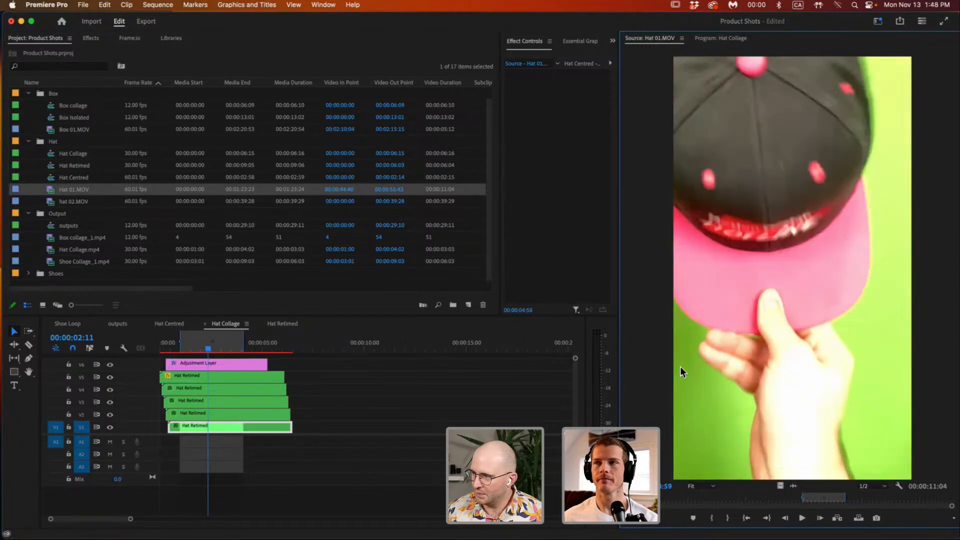
{"action": "key", "text": "Right"}
{"action": "key", "text": "Right"}
{"action": "key", "text": "Right"}
{"action": "key", "text": "Right"}
{"action": "key", "text": "Right"}
{"action": "key", "text": "Right"}
{"action": "key", "text": "Right"}
{"action": "key", "text": "Right"}
{"action": "key", "text": "Right"}
{"action": "key", "text": "Right"}
{"action": "key", "text": "Right"}
{"action": "key", "text": "Right"}
{"action": "key", "text": "Right"}
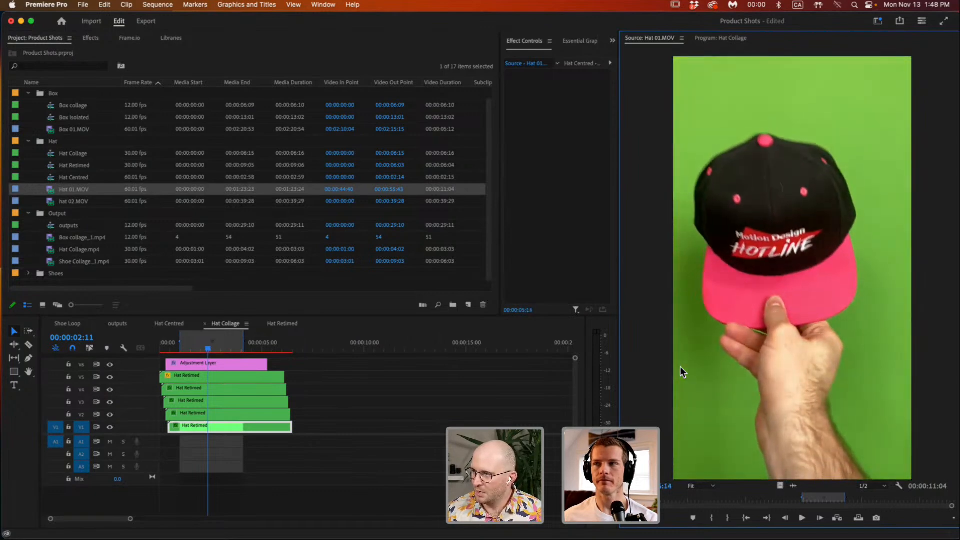
{"action": "key", "text": "Right"}
{"action": "key", "text": "Right"}
{"action": "key", "text": "Right"}
{"action": "key", "text": "Right"}
{"action": "key", "text": "Right"}
{"action": "key", "text": "Right"}
{"action": "key", "text": "Right"}
{"action": "key", "text": "Right"}
{"action": "key", "text": "Right"}
{"action": "key", "text": "Right"}
{"action": "key", "text": "Right"}
{"action": "key", "text": "Right"}
{"action": "key", "text": "Right"}
{"action": "key", "text": "Right"}
{"action": "key", "text": "Right"}
{"action": "key", "text": "Right"}
{"action": "key", "text": "Right"}
{"action": "key", "text": "Right"}
{"action": "key", "text": "Right"}
{"action": "key", "text": "Right"}
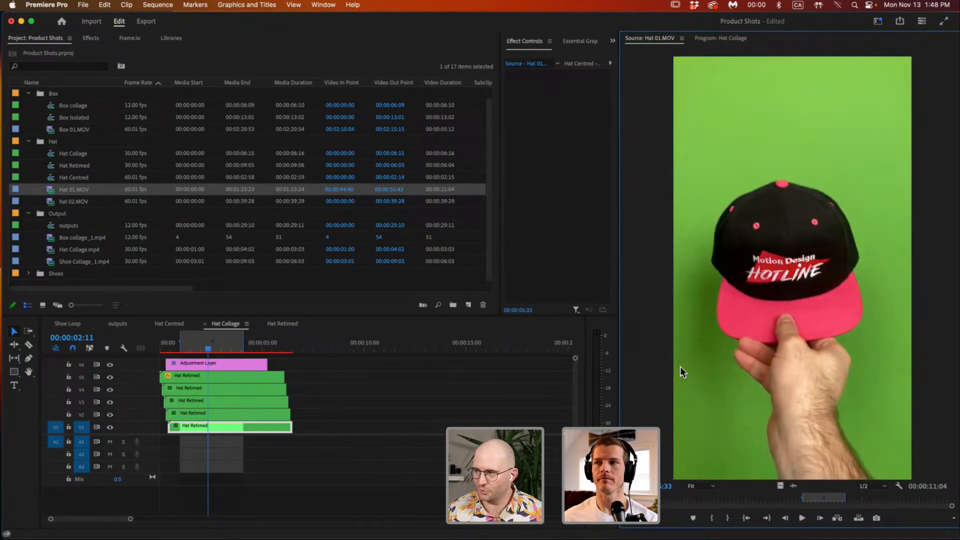
{"action": "key", "text": "Right"}
{"action": "key", "text": "Right"}
{"action": "key", "text": "Right"}
{"action": "key", "text": "Right"}
{"action": "key", "text": "Right"}
{"action": "key", "text": "Right"}
{"action": "key", "text": "Right"}
{"action": "key", "text": "Right"}
{"action": "key", "text": "Right"}
{"action": "key", "text": "Right"}
{"action": "key", "text": "Right"}
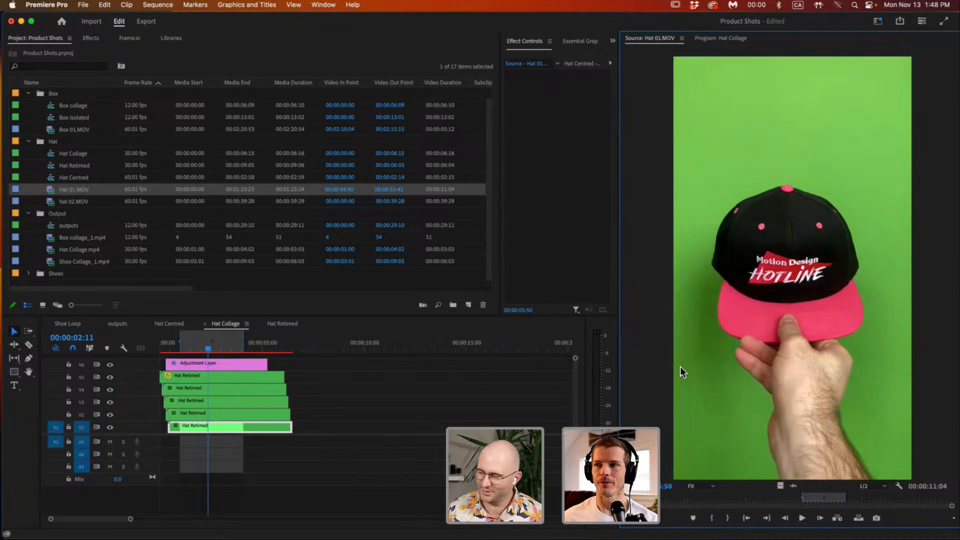
Scrub Hat 01.MOV through the hat's turns and its marked in-to-out range to examine the rotation.
{"action": "left_click_drag", "start_coordinate": [664, 499], "coordinate": [691, 500]}
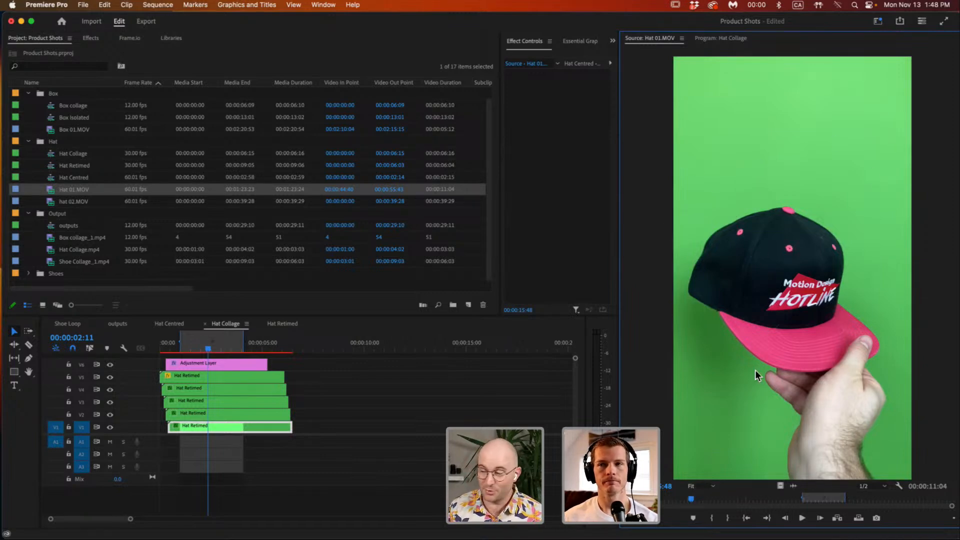
{"action": "left_click_drag", "start_coordinate": [691, 498], "coordinate": [675, 499]}
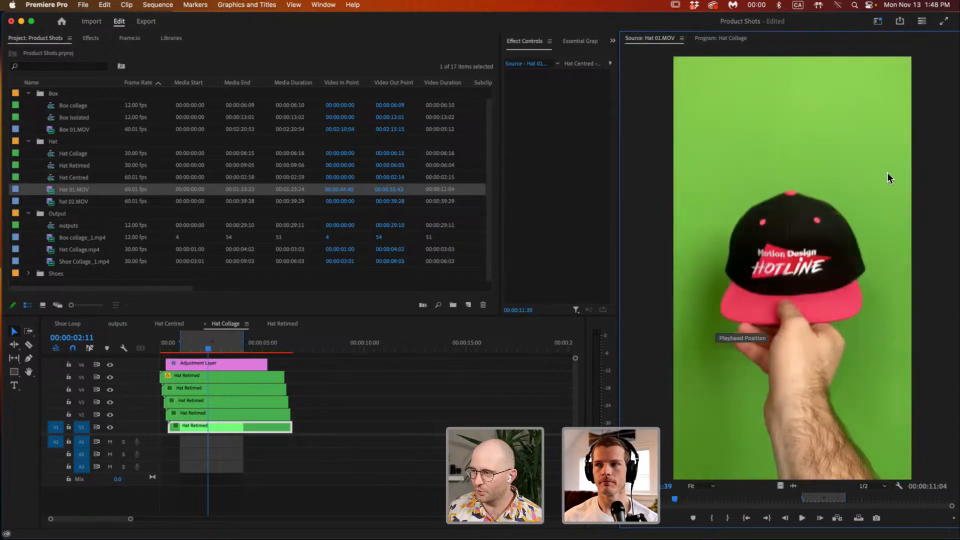
{"action": "left_click", "coordinate": [692, 498]}
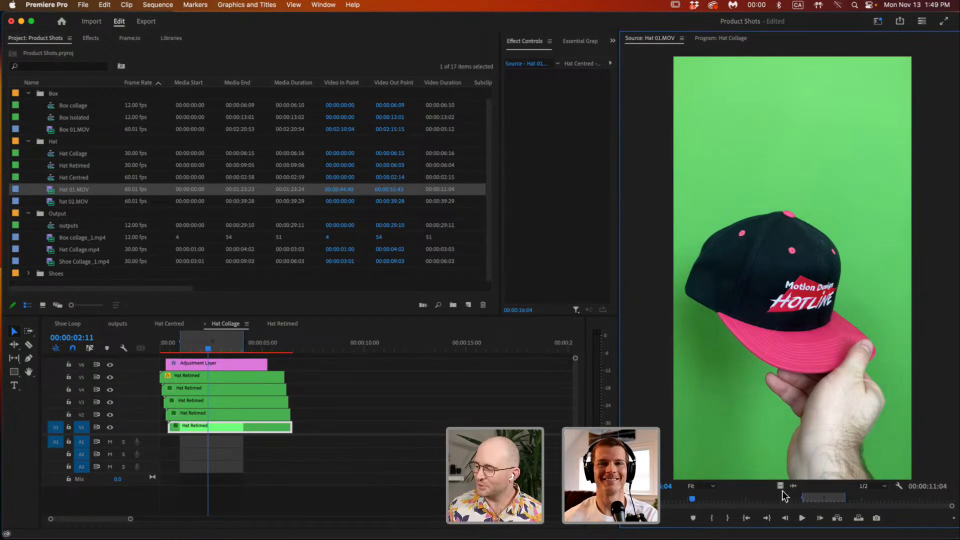
{"action": "left_click_drag", "start_coordinate": [753, 500], "coordinate": [841, 499]}
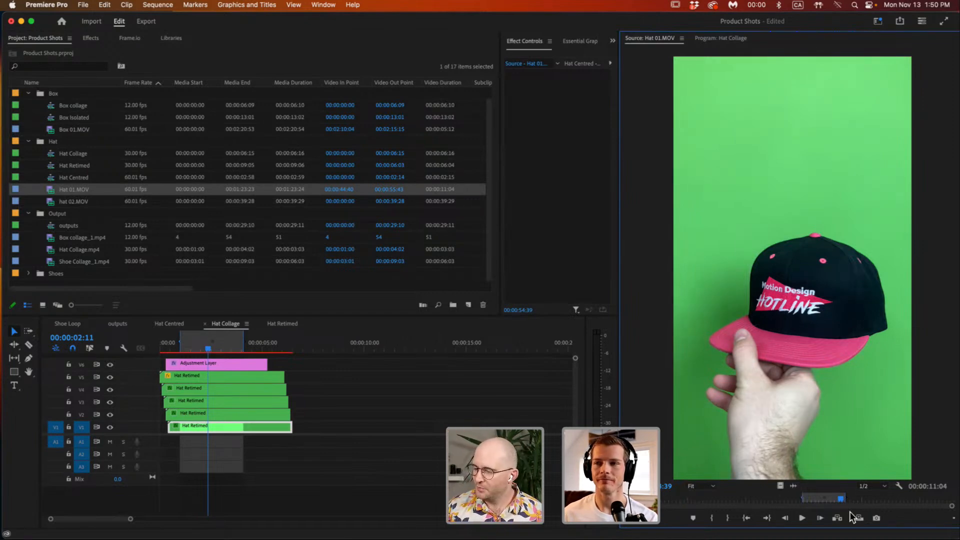
{"action": "mouse_move", "coordinate": [832, 505]}
{"action": "left_mouse_down"}
{"action": "mouse_move", "coordinate": [801, 500]}
{"action": "mouse_move", "coordinate": [847, 501]}
{"action": "left_mouse_up"}
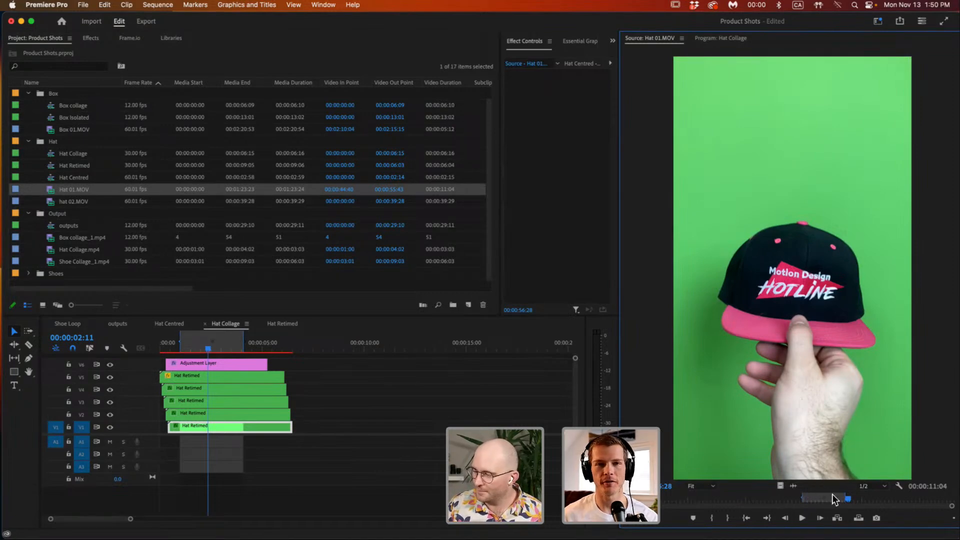
{"action": "mouse_move", "coordinate": [820, 497]}
{"action": "left_mouse_down"}
{"action": "mouse_move", "coordinate": [832, 498]}
{"action": "mouse_move", "coordinate": [825, 496]}
{"action": "left_mouse_up"}
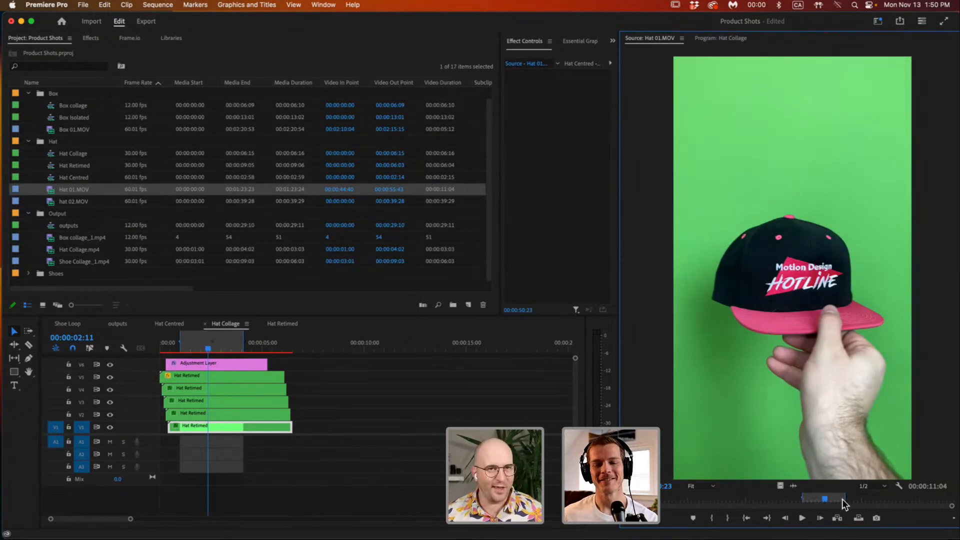
{"action": "left_click_drag", "start_coordinate": [826, 502], "coordinate": [820, 502]}
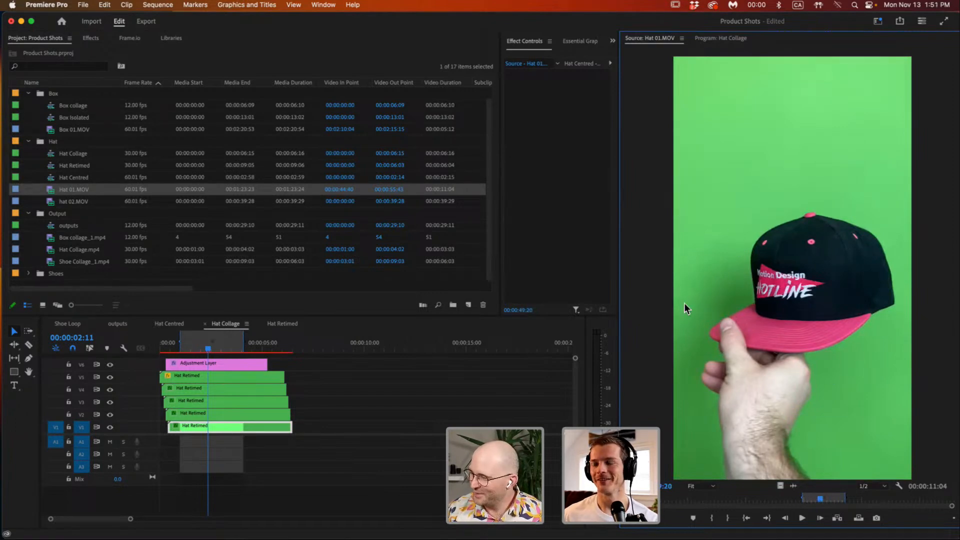
{"action": "mouse_move", "coordinate": [815, 502]}
{"action": "left_mouse_down"}
{"action": "mouse_move", "coordinate": [830, 497]}
{"action": "mouse_move", "coordinate": [821, 496]}
{"action": "left_mouse_up"}
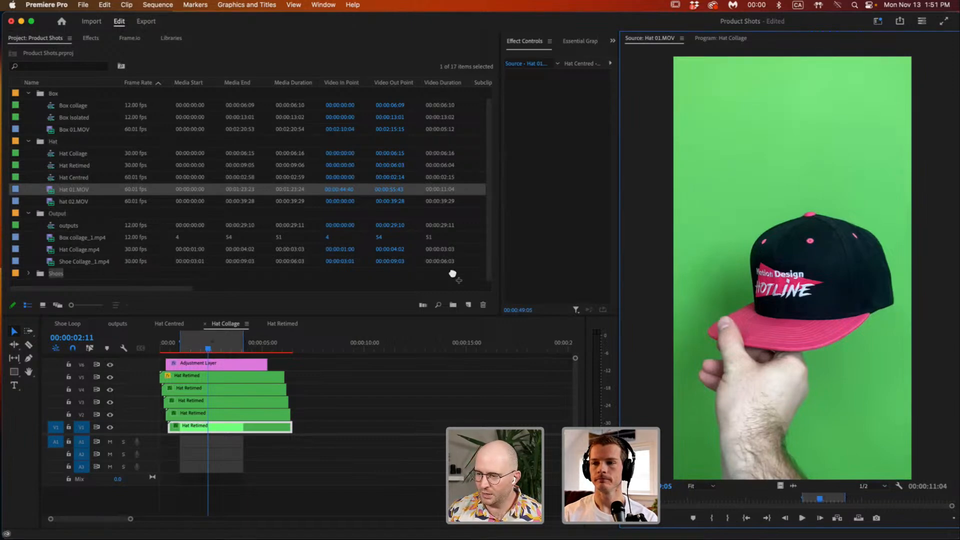
Create a sequence from the marked range of Hat 01.MOV, rename it Ex Hat Centred and open it.
{"action": "left_click_drag", "start_coordinate": [467, 307], "coordinate": [467, 307]}
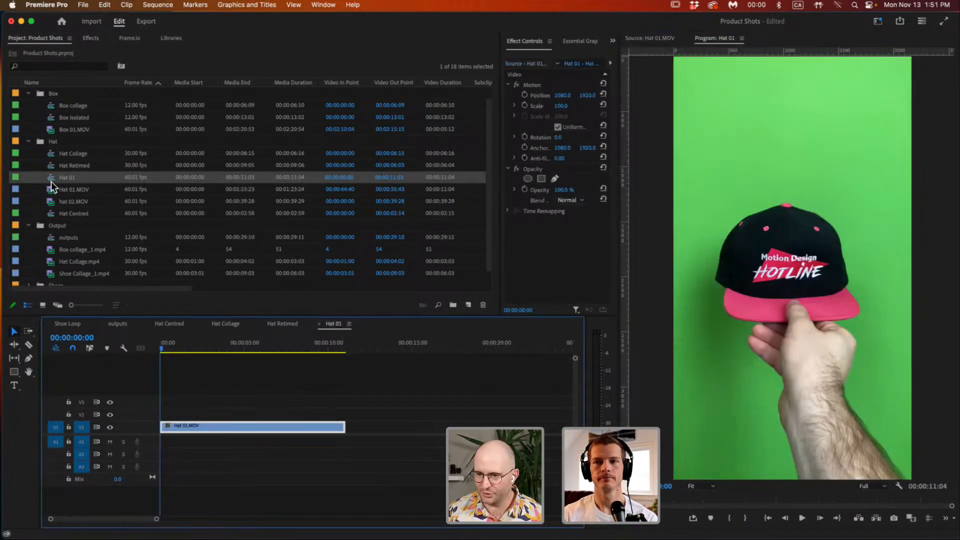
{"action": "left_click", "coordinate": [67, 178]}
{"action": "type", "text": "Ex Hat Centred"}
{"action": "key", "text": "Tab"}
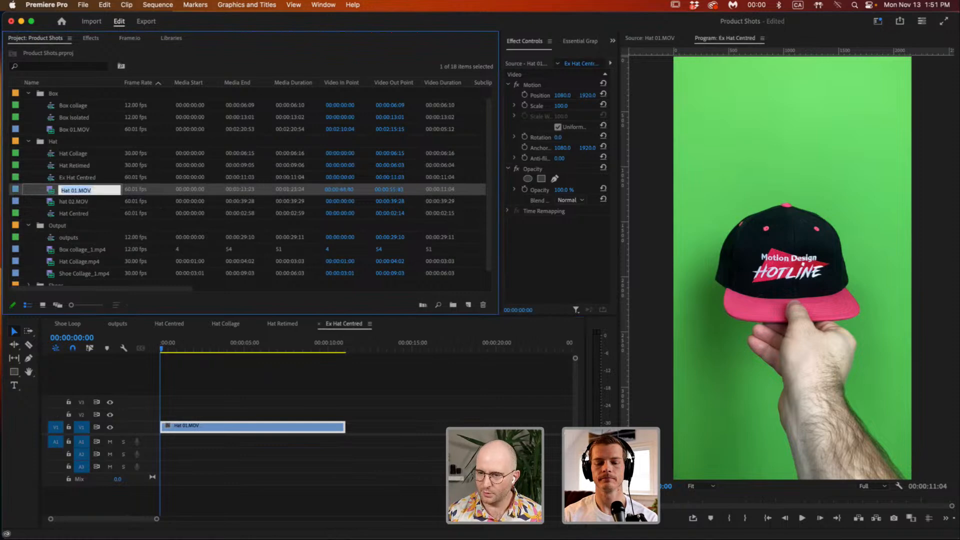
{"action": "left_click", "coordinate": [89, 179]}
{"action": "double_click", "coordinate": [52, 177]}
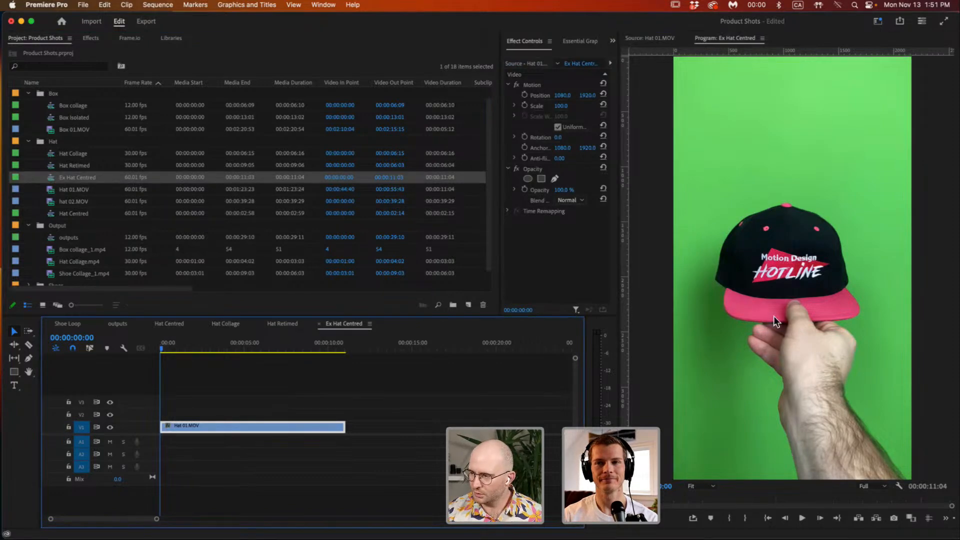
Set the Ex Hat Centred sequence's timebase to 30.00 frames/second and apply the sequence settings.
{"action": "left_click_drag", "start_coordinate": [177, 343], "coordinate": [210, 340]}
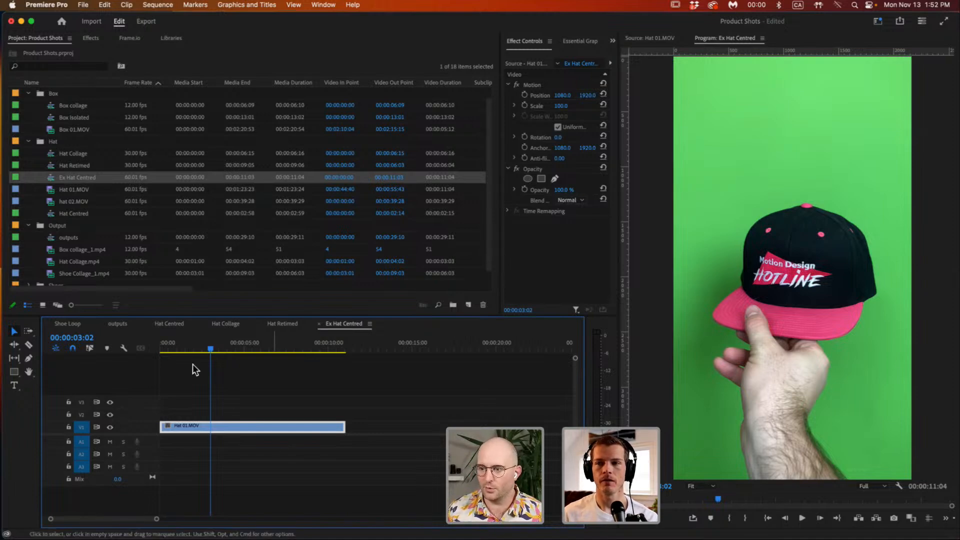
{"action": "left_click_drag", "start_coordinate": [185, 346], "coordinate": [280, 355]}
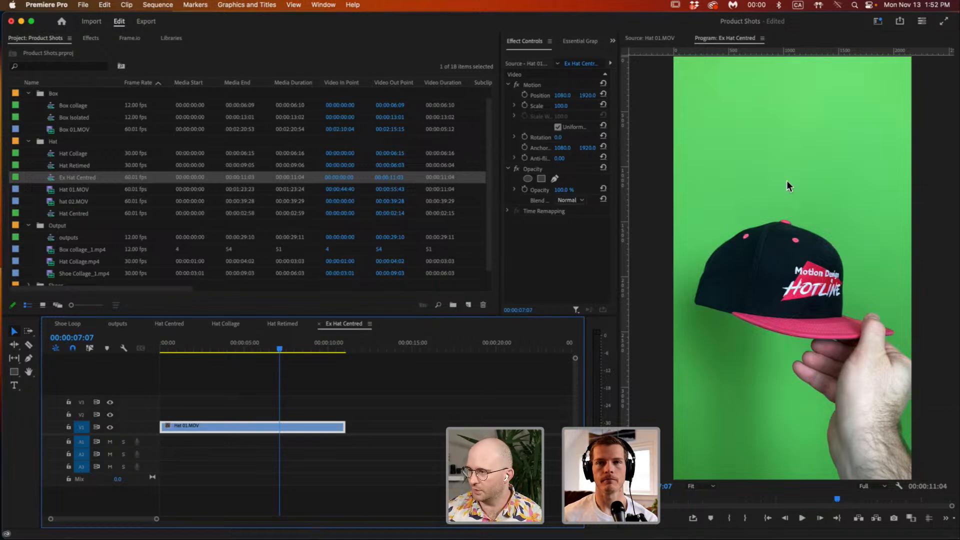
{"action": "right_click", "coordinate": [51, 179]}
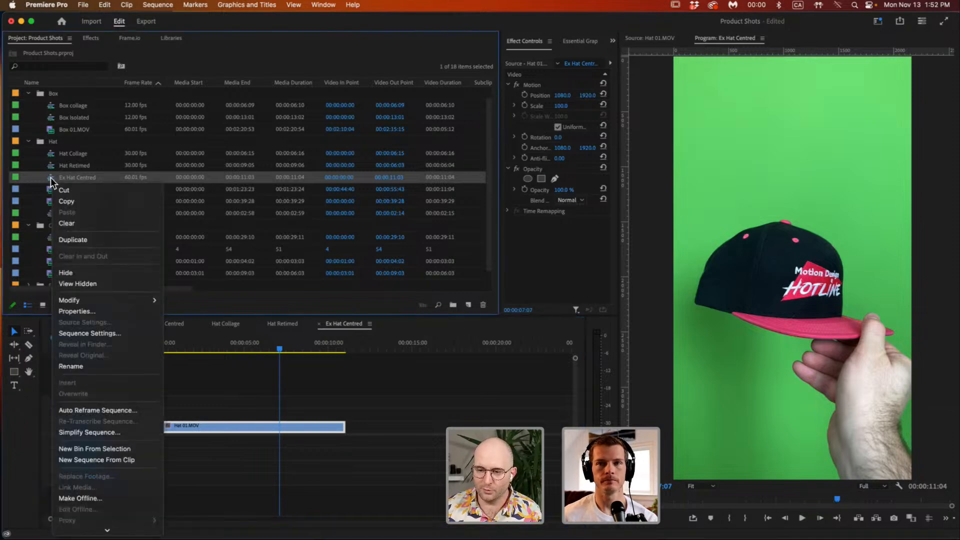
{"action": "left_click", "coordinate": [62, 178]}
{"action": "right_click", "coordinate": [70, 177]}
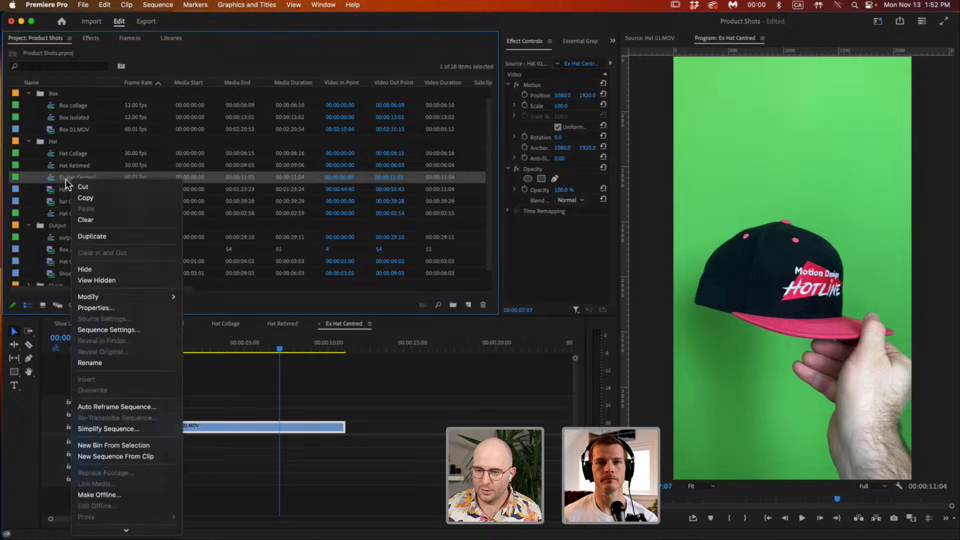
{"action": "left_click", "coordinate": [117, 330]}
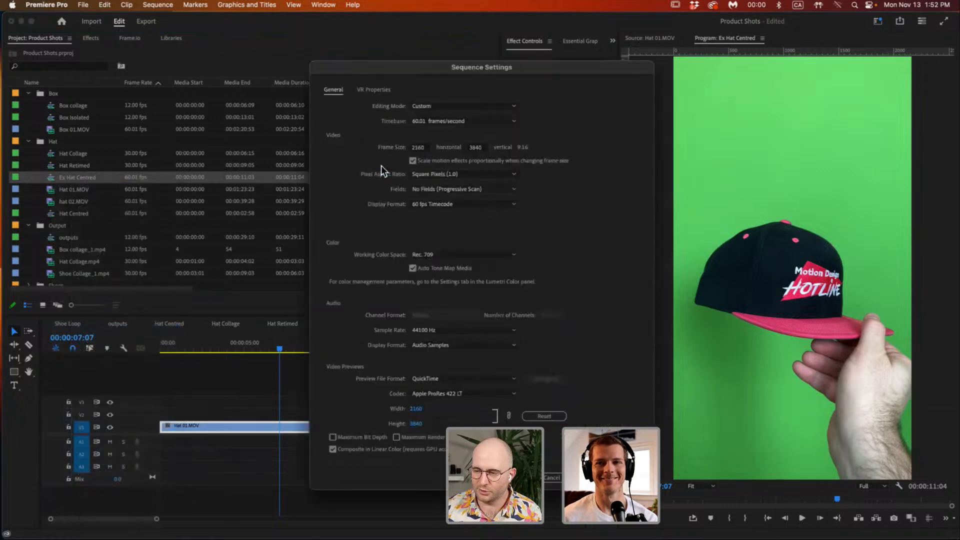
{"action": "left_click", "coordinate": [439, 124]}
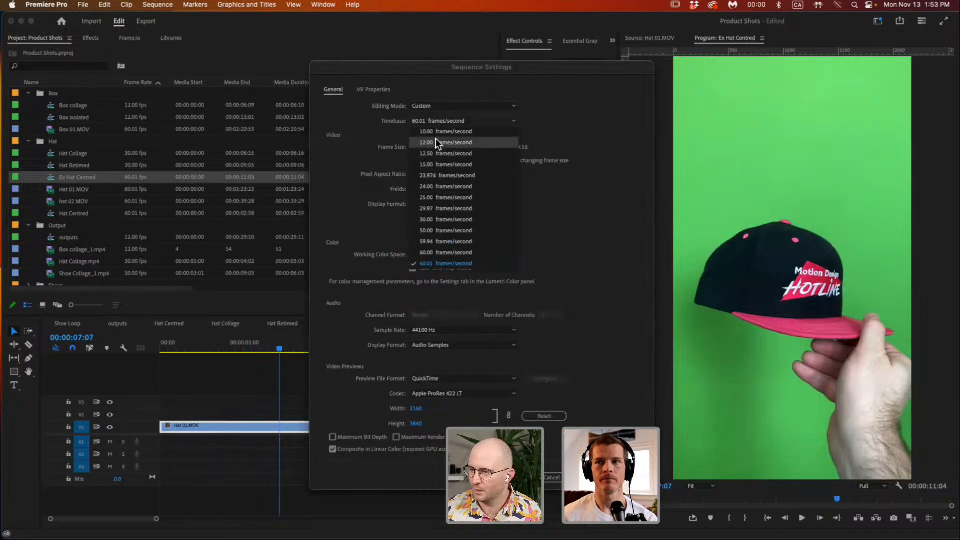
{"action": "left_click", "coordinate": [445, 219]}
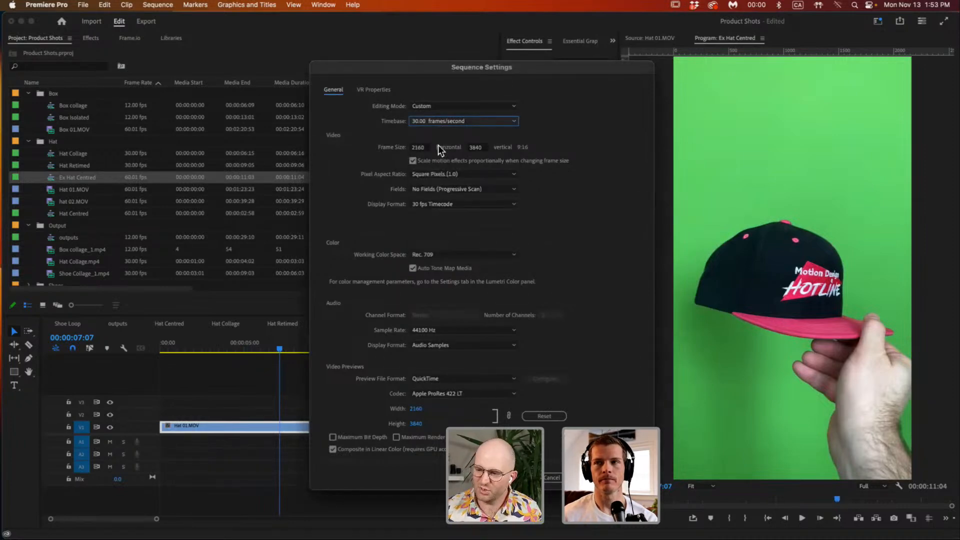
{"action": "left_click", "coordinate": [455, 124]}
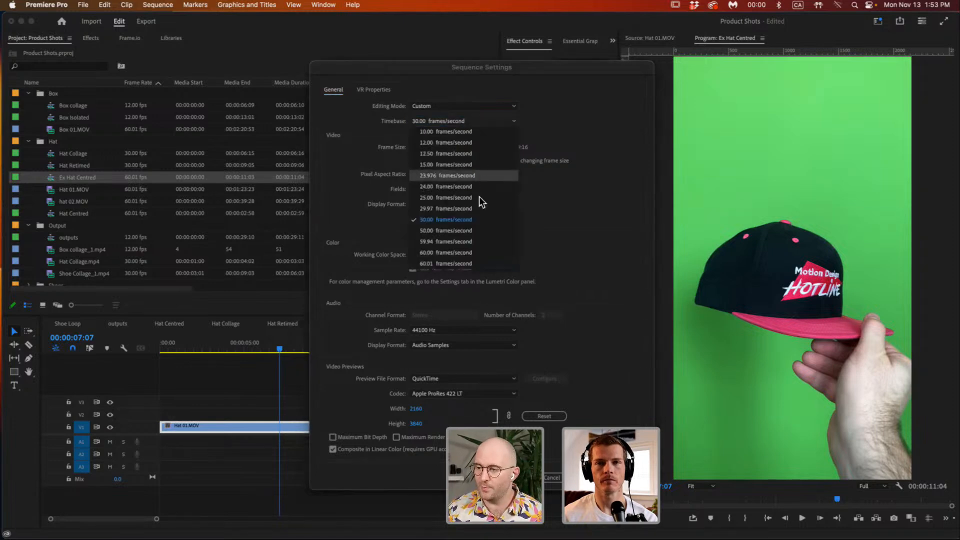
{"action": "left_click", "coordinate": [559, 121]}
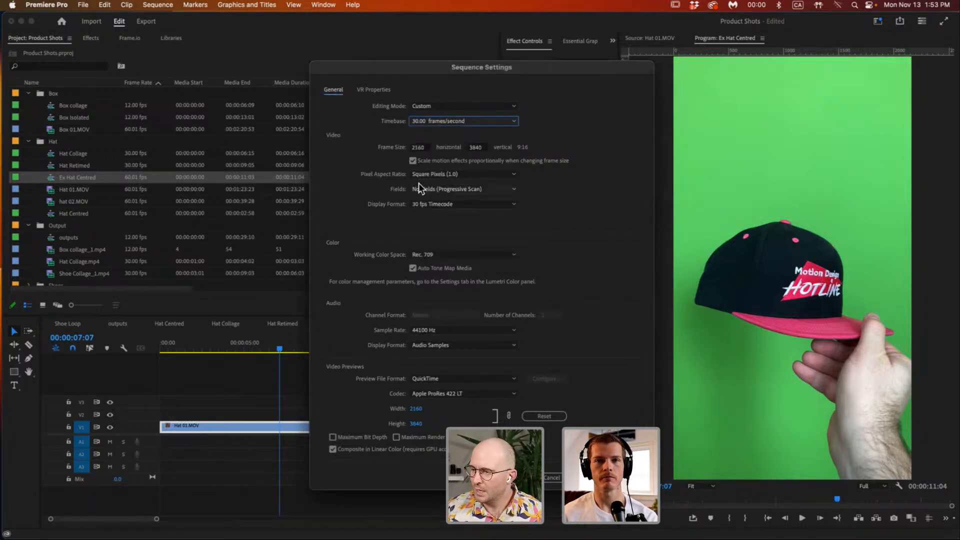
{"action": "double_click", "coordinate": [419, 147]}
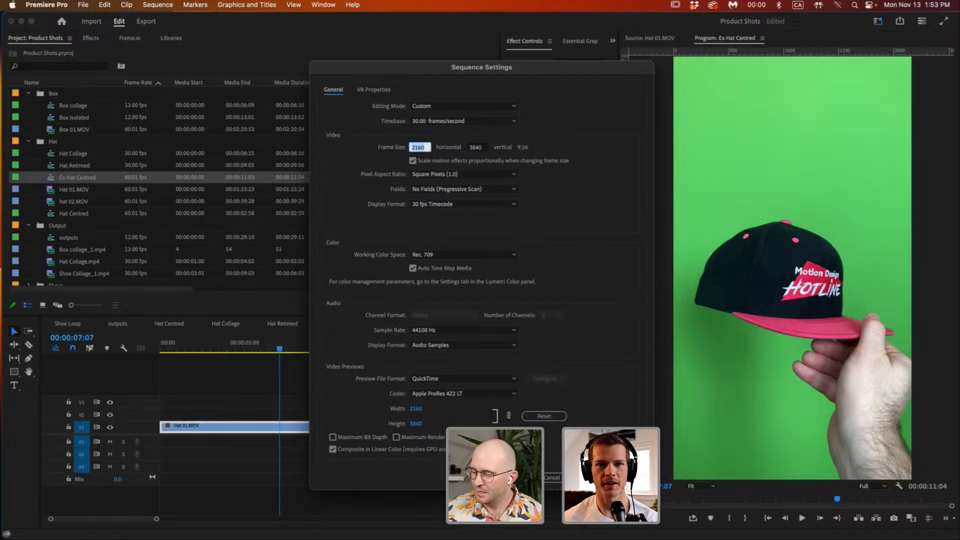
{"action": "key", "text": "Return"}
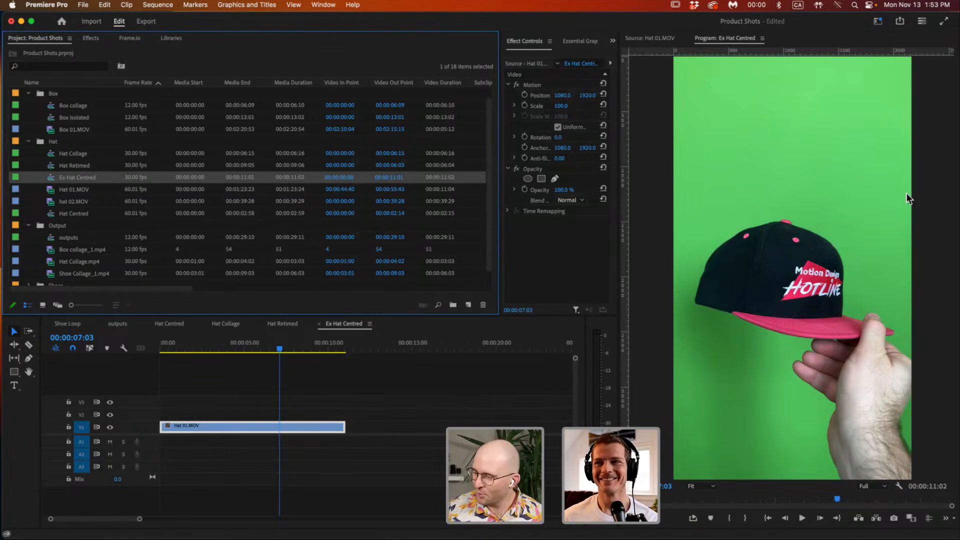
Cut the Hat 01.MOV clip at about 1 second and delete the piece before the cut.
{"action": "left_click_drag", "start_coordinate": [274, 347], "coordinate": [179, 359]}
{"action": "key", "text": "c"}
{"action": "left_click", "coordinate": [178, 426]}
{"action": "key", "text": "v"}
{"action": "key", "text": "Delete"}
Cut Hat 01.MOV at about 4 seconds, delete the piece after it and move the remaining clip to the sequence start.
{"action": "left_click_drag", "start_coordinate": [178, 349], "coordinate": [228, 350]}
{"action": "key", "text": "c"}
{"action": "left_click", "coordinate": [230, 425]}
{"action": "key", "text": "v"}
{"action": "left_click", "coordinate": [244, 426]}
{"action": "key", "text": "Delete"}
{"action": "left_click_drag", "start_coordinate": [201, 425], "coordinate": [185, 426]}
{"action": "key", "text": "Home"}
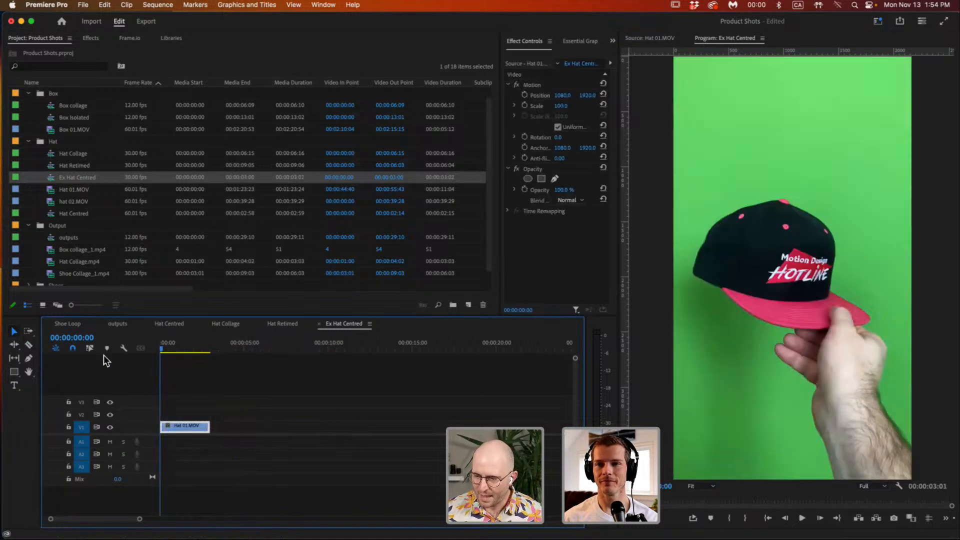
{"action": "key", "text": "space"}
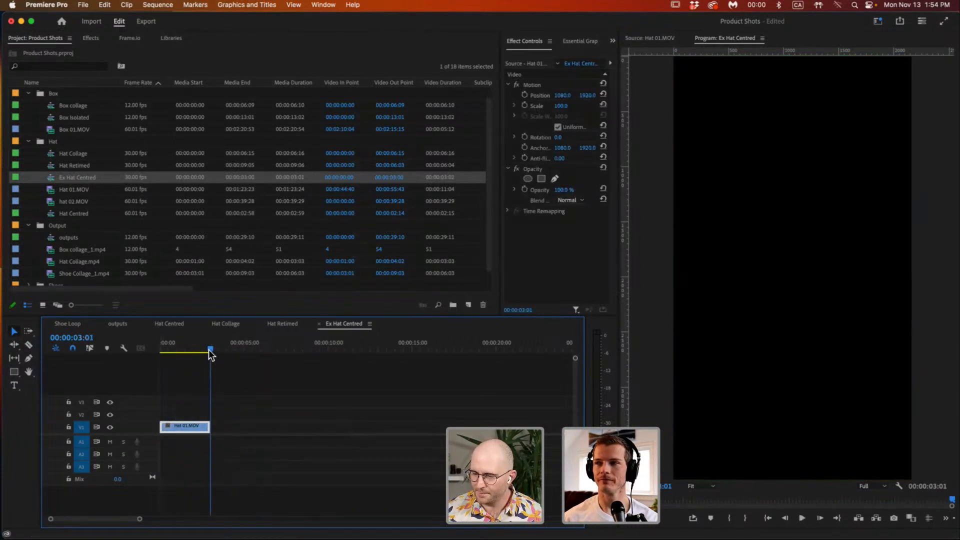
{"action": "left_click_drag", "start_coordinate": [186, 349], "coordinate": [149, 363]}
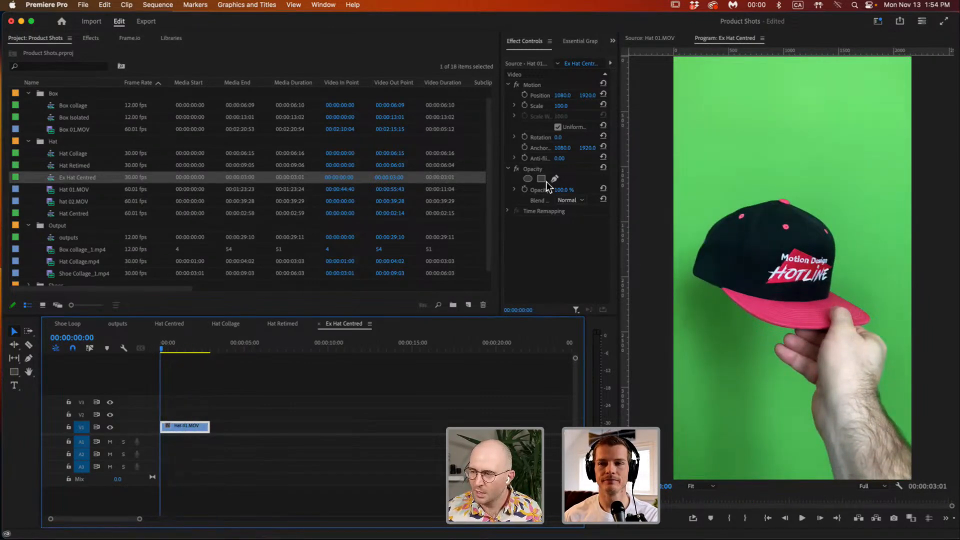
Widen the Effect Controls area to reveal full property names and the keyframe timeline.
{"action": "left_click", "coordinate": [343, 177]}
{"action": "left_click", "coordinate": [513, 251]}
{"action": "left_click_drag", "start_coordinate": [497, 254], "coordinate": [159, 250]}
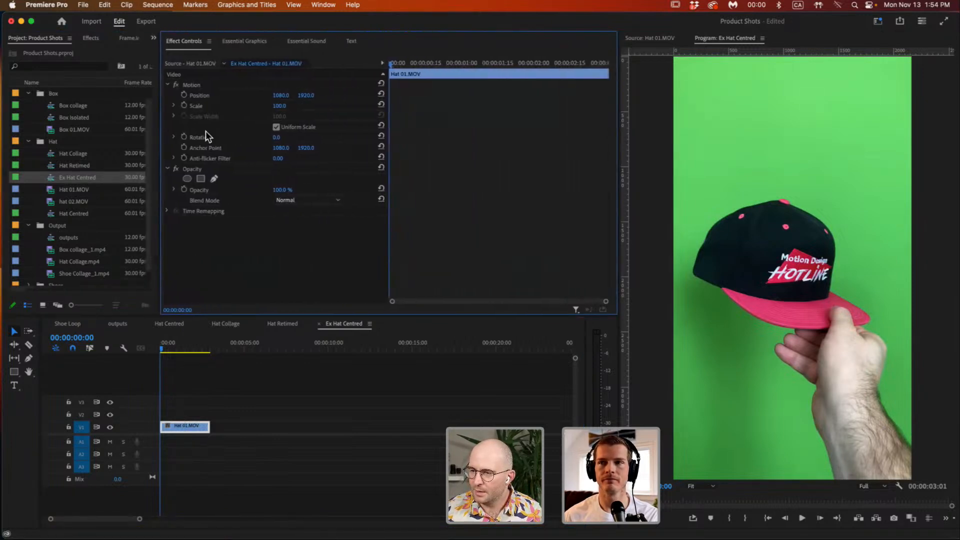
Show the guides in the Program Monitor and remove the vertical guide near the frame's right edge.
{"action": "left_click", "coordinate": [197, 97]}
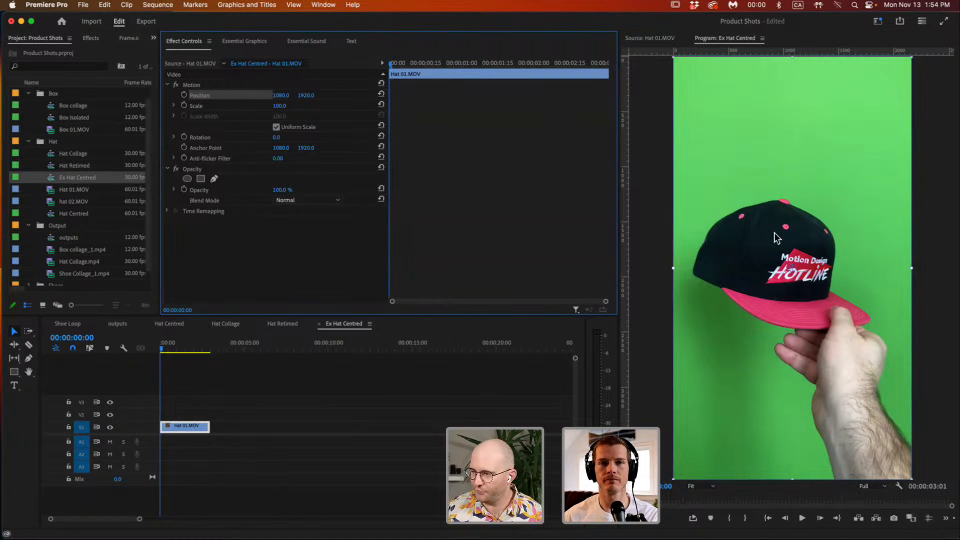
{"action": "left_click", "coordinate": [929, 519]}
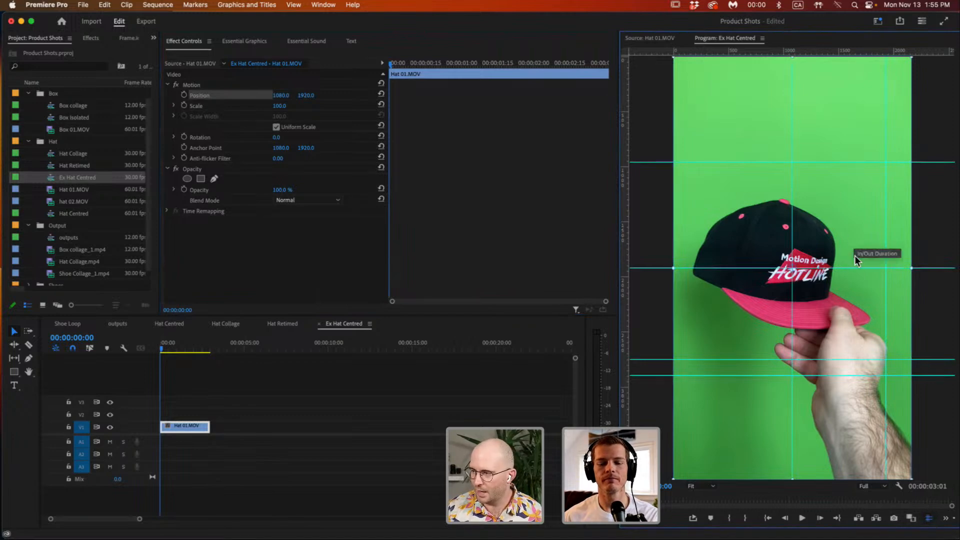
{"action": "left_click_drag", "start_coordinate": [886, 240], "coordinate": [563, 275]}
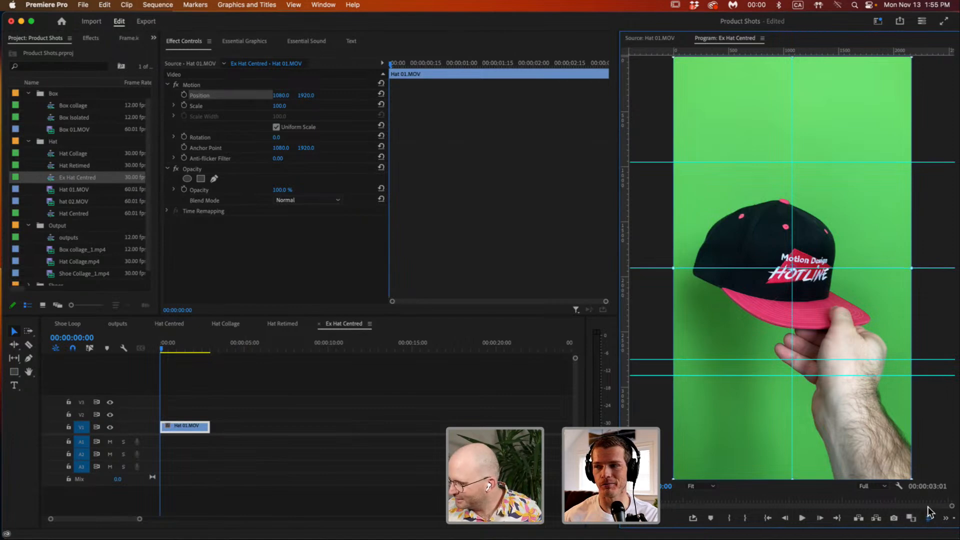
Enlarge the Program Monitor until all its control buttons fit, and check the Button Editor for further buttons.
{"action": "left_click", "coordinate": [946, 519]}
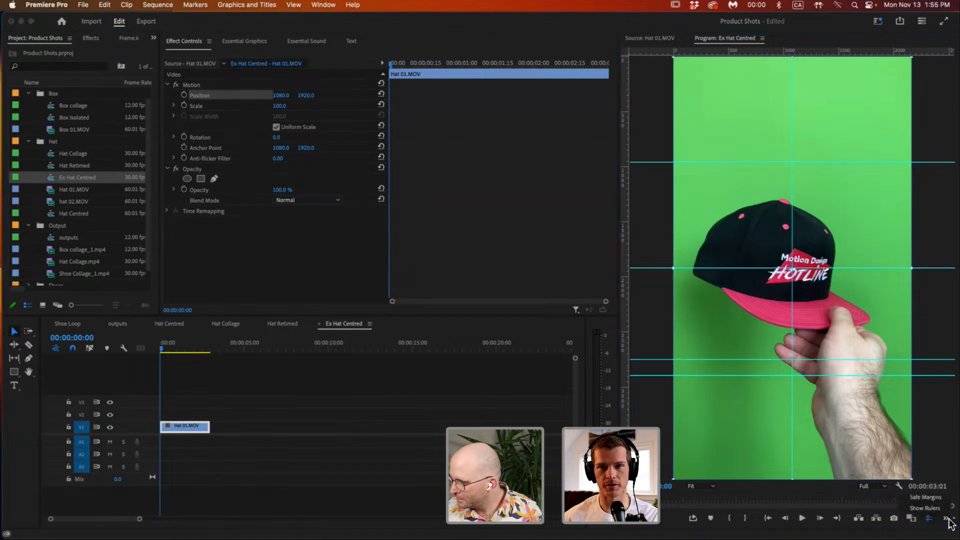
{"action": "left_click", "coordinate": [947, 519]}
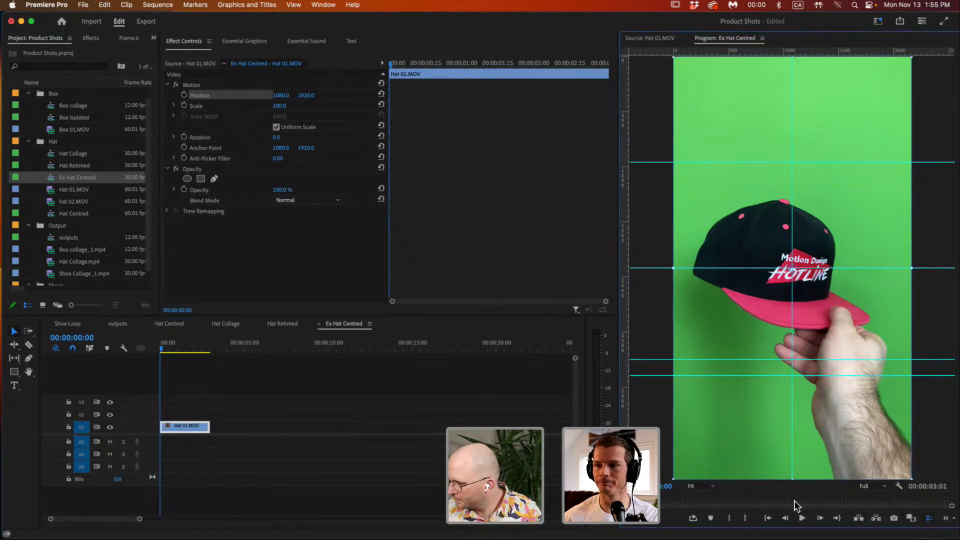
{"action": "left_click_drag", "start_coordinate": [618, 457], "coordinate": [460, 457]}
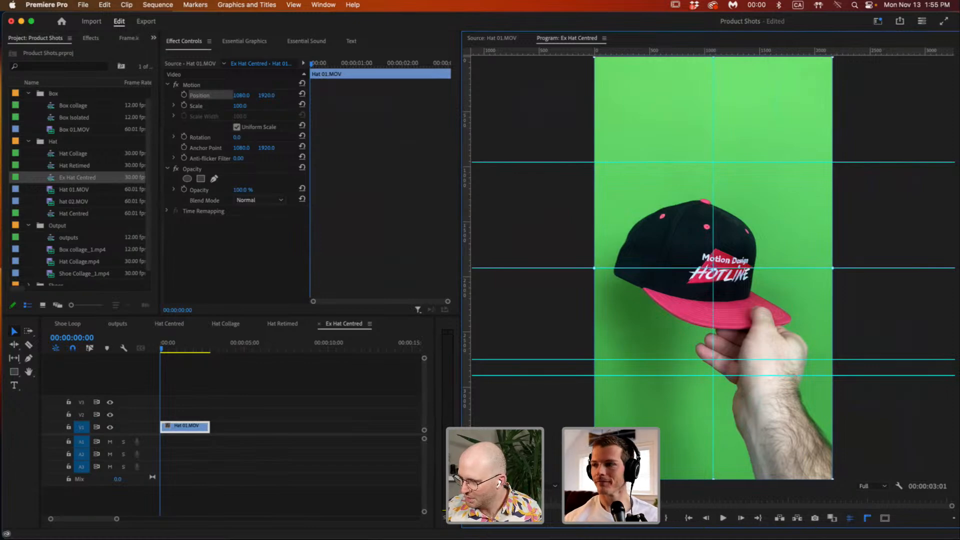
{"action": "left_click_drag", "start_coordinate": [462, 270], "coordinate": [498, 270]}
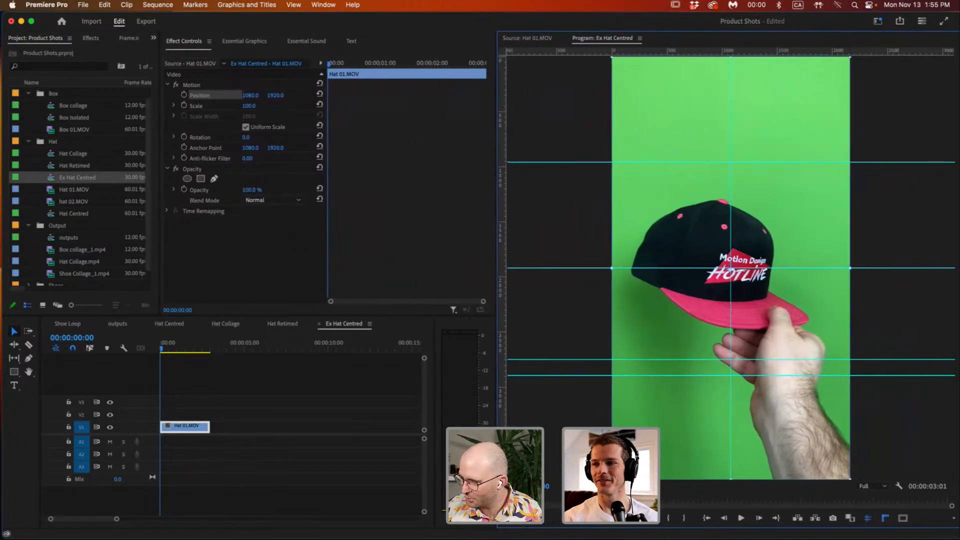
{"action": "left_click_drag", "start_coordinate": [497, 270], "coordinate": [463, 270]}
{"action": "left_click_drag", "start_coordinate": [464, 473], "coordinate": [433, 473]}
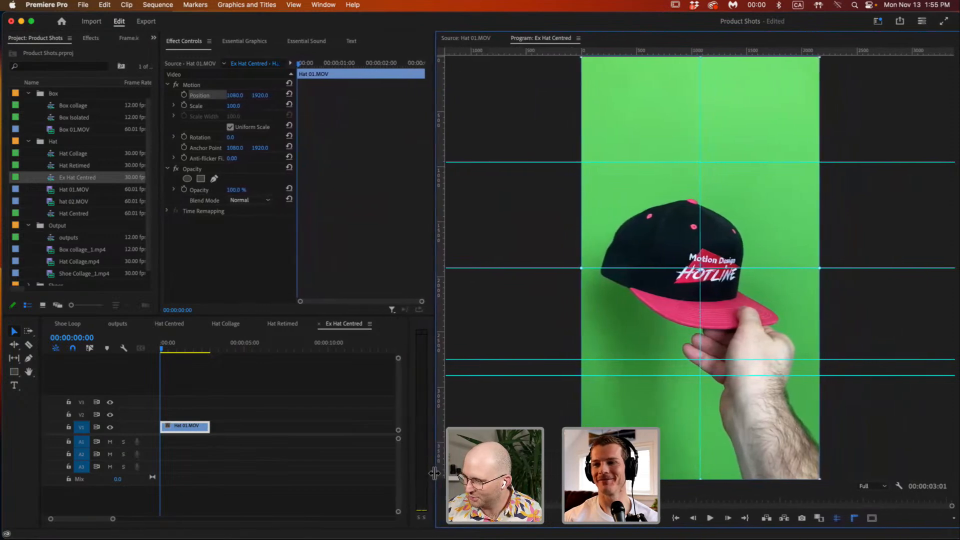
{"action": "left_click", "coordinate": [954, 520]}
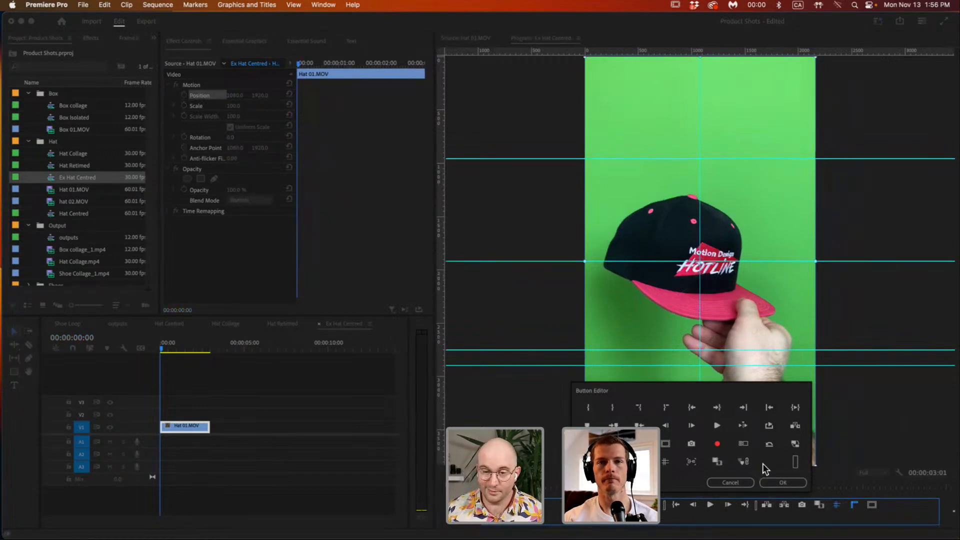
{"action": "left_click", "coordinate": [795, 484]}
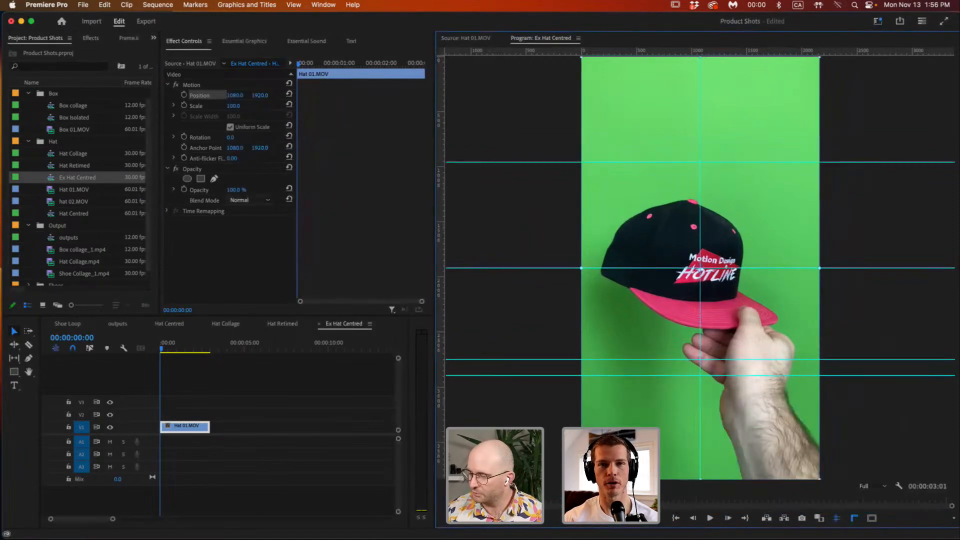
Move the playhead to 00:00:01:19, where the hat faces the front, and deselect the clip.
{"action": "mouse_move", "coordinate": [200, 345]}
{"action": "left_mouse_down"}
{"action": "mouse_move", "coordinate": [143, 346]}
{"action": "mouse_move", "coordinate": [214, 349]}
{"action": "mouse_move", "coordinate": [169, 357]}
{"action": "mouse_move", "coordinate": [189, 356]}
{"action": "left_mouse_up"}
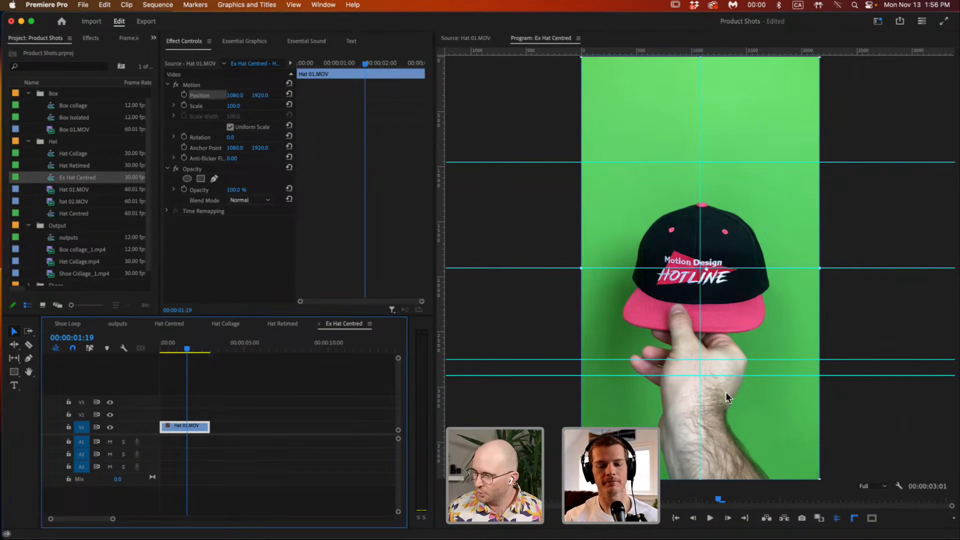
{"action": "left_click", "coordinate": [850, 377]}
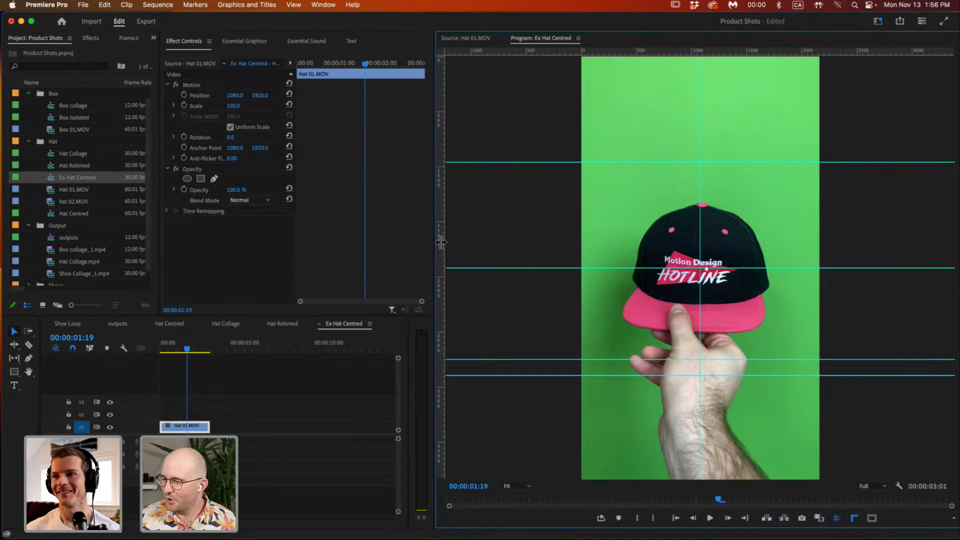
Try pulling new guides from the horizontal and vertical rulers into the Program Monitor.
{"action": "left_click_drag", "start_coordinate": [459, 242], "coordinate": [441, 245]}
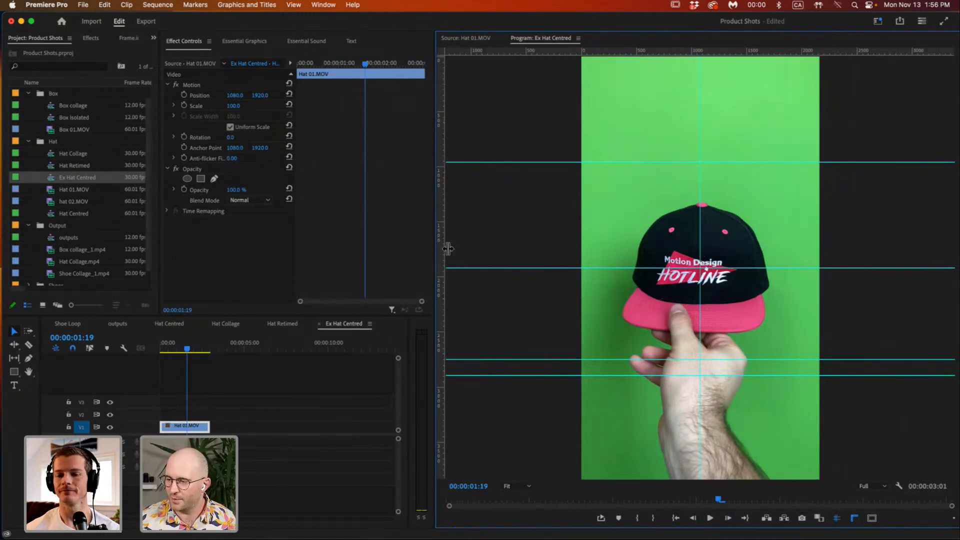
{"action": "left_click_drag", "start_coordinate": [522, 53], "coordinate": [535, 38]}
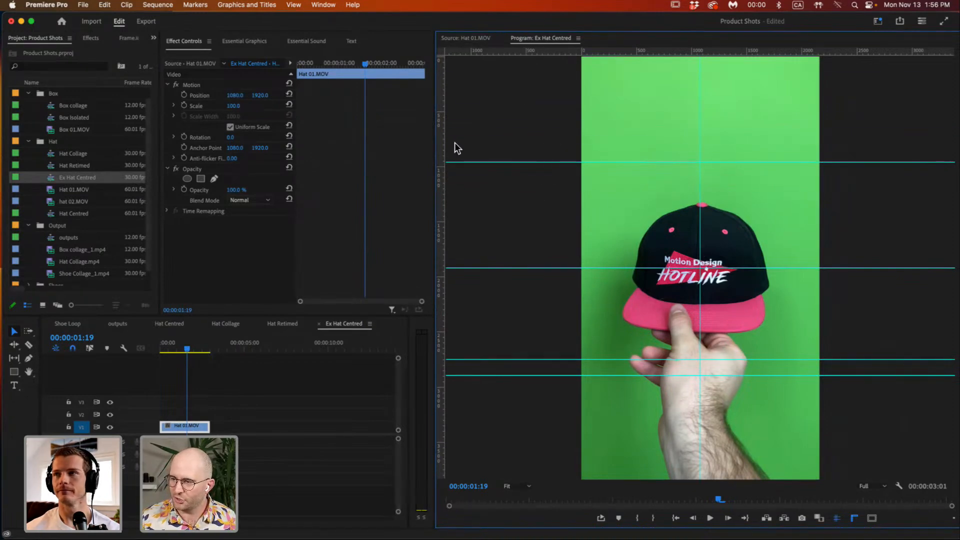
{"action": "left_click_drag", "start_coordinate": [440, 143], "coordinate": [616, 140]}
{"action": "left_click_drag", "start_coordinate": [510, 158], "coordinate": [349, 199]}
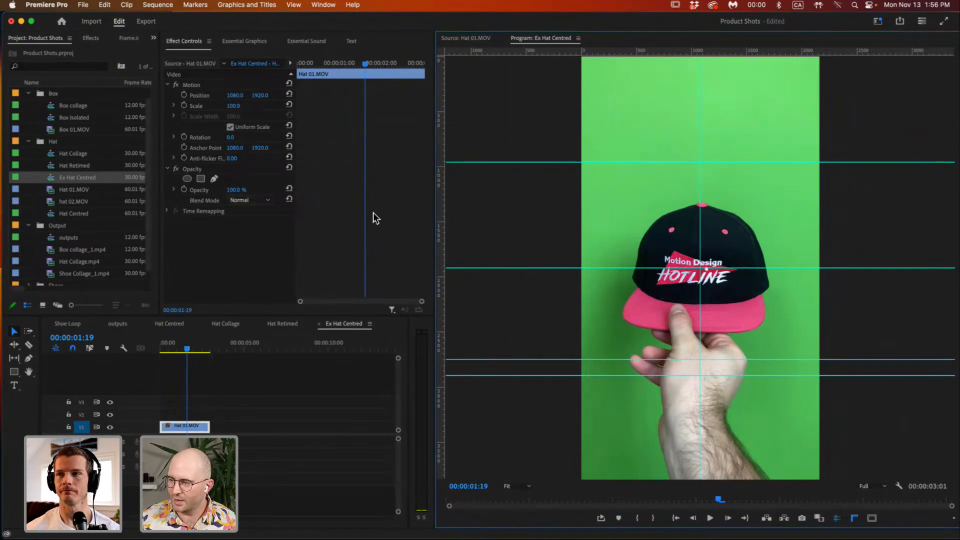
Remove the lowest horizontal guide and move the uppermost one to 35%, level with the top of the hat.
{"action": "left_click_drag", "start_coordinate": [685, 376], "coordinate": [650, 15]}
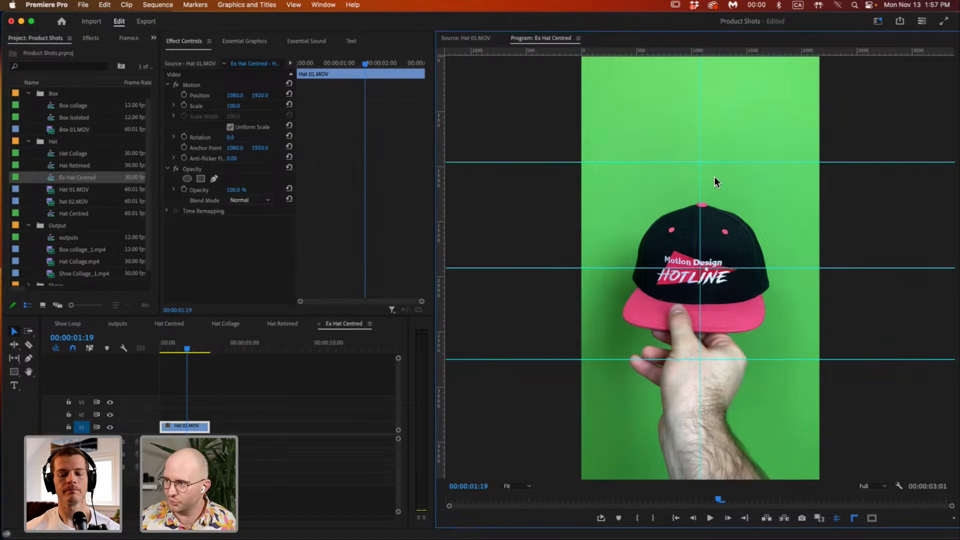
{"action": "left_click_drag", "start_coordinate": [720, 162], "coordinate": [728, 203]}
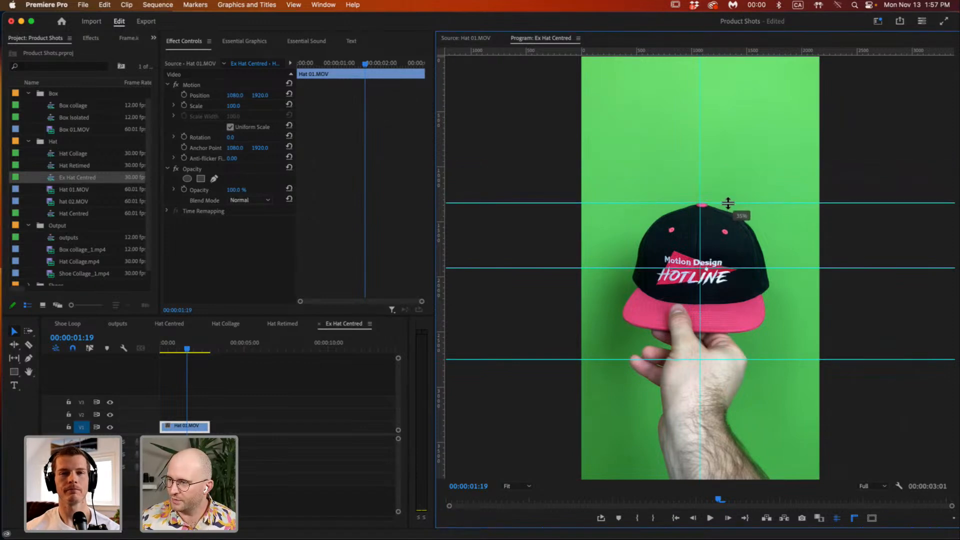
Review the vertical guide's settings and confirm it at 50 percent from the left.
{"action": "right_click", "coordinate": [701, 183]}
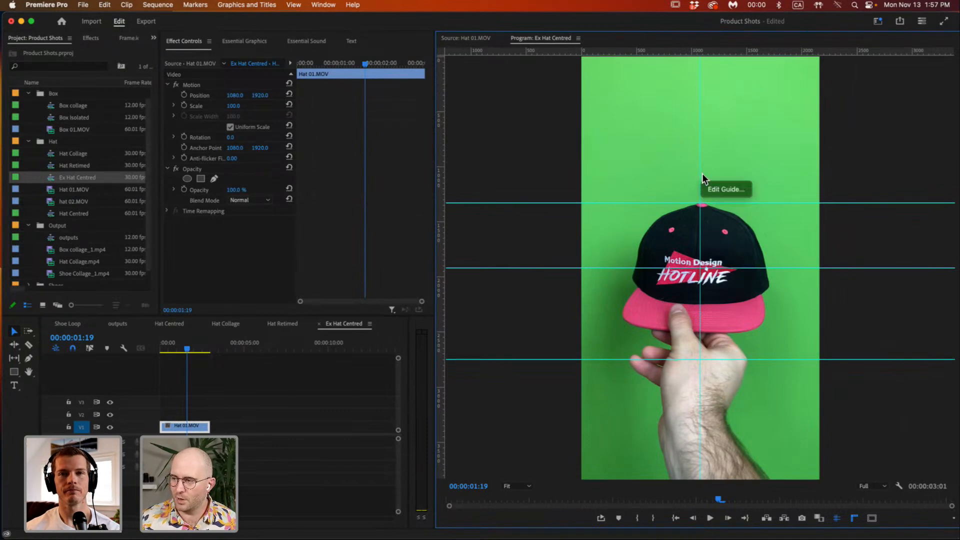
{"action": "left_click", "coordinate": [714, 190]}
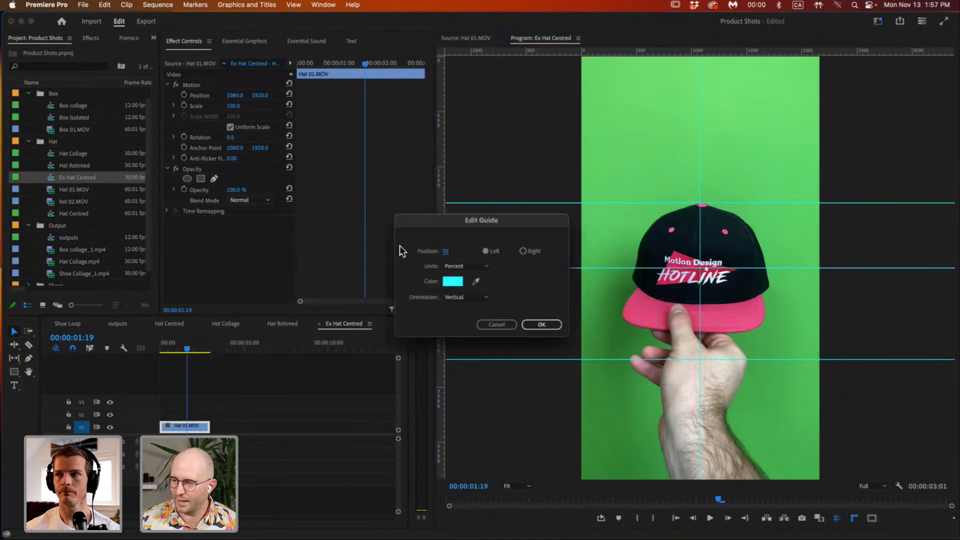
{"action": "left_click_drag", "start_coordinate": [453, 223], "coordinate": [486, 207]}
{"action": "left_click", "coordinate": [483, 236]}
{"action": "left_click", "coordinate": [499, 249]}
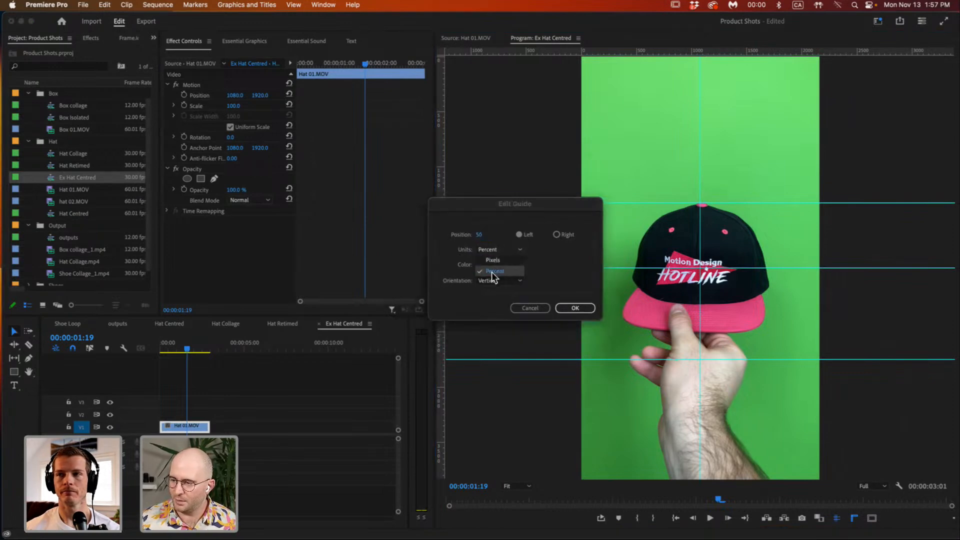
{"action": "left_click", "coordinate": [515, 270]}
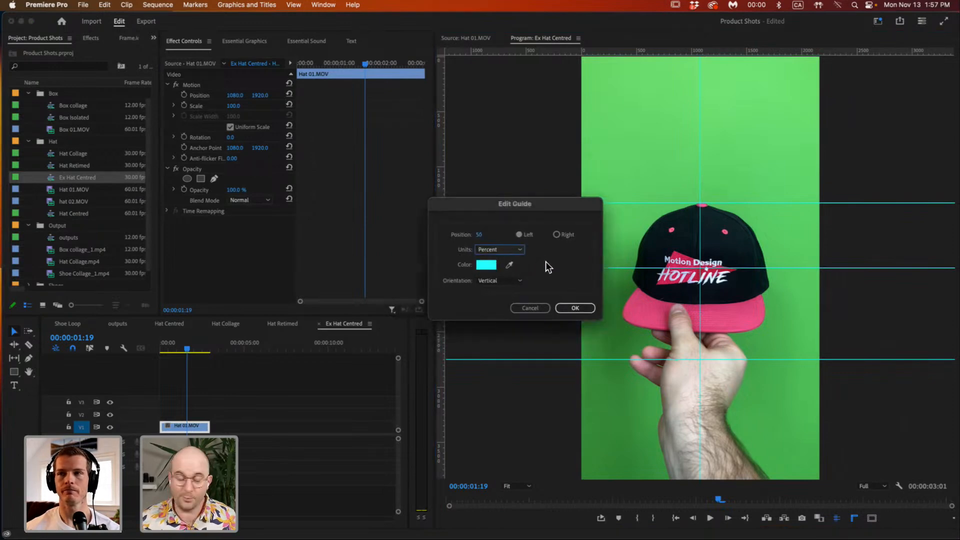
{"action": "left_click", "coordinate": [573, 307]}
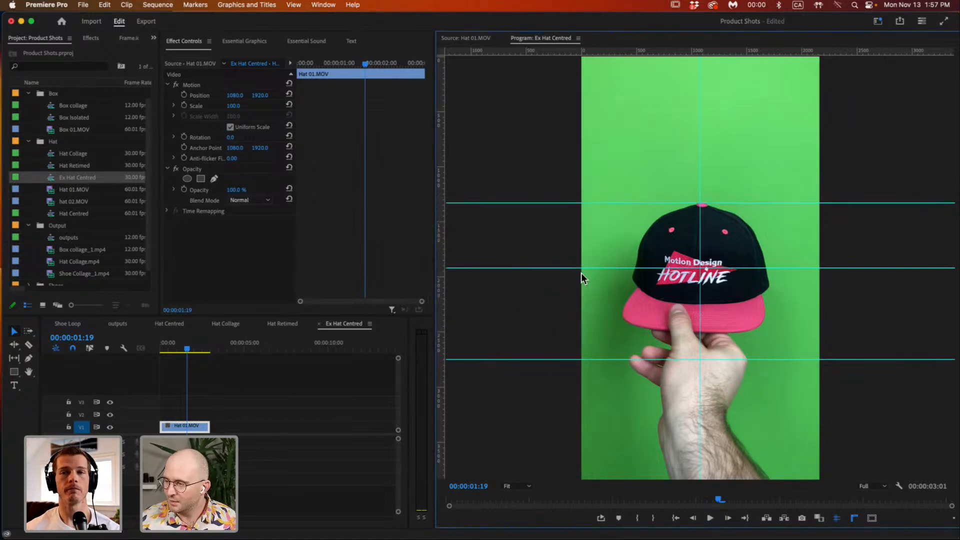
Raise the uppermost guide slightly and reposition the Hat 01.MOV clip so the hat's top button meets the crossing of that guide and the vertical one.
{"action": "left_click_drag", "start_coordinate": [781, 203], "coordinate": [783, 202]}
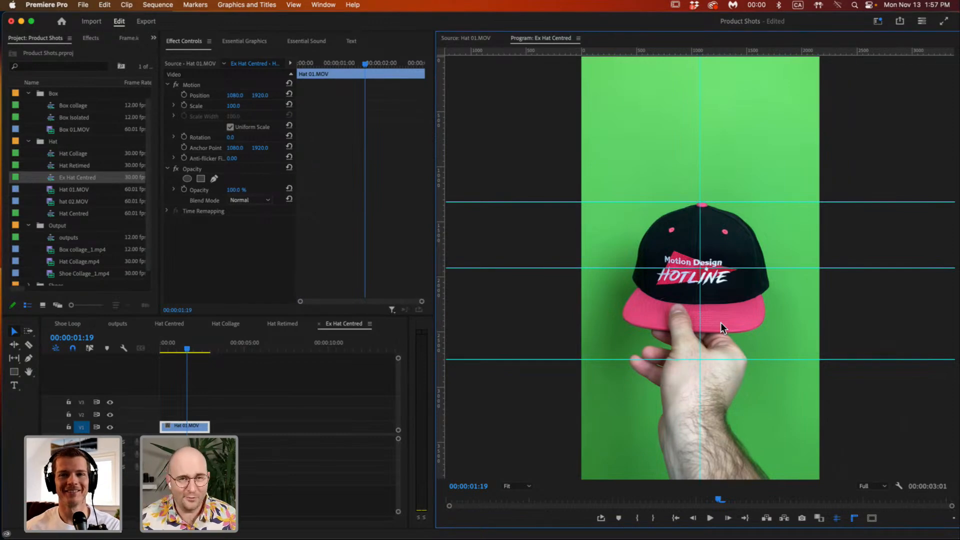
{"action": "left_click", "coordinate": [742, 240]}
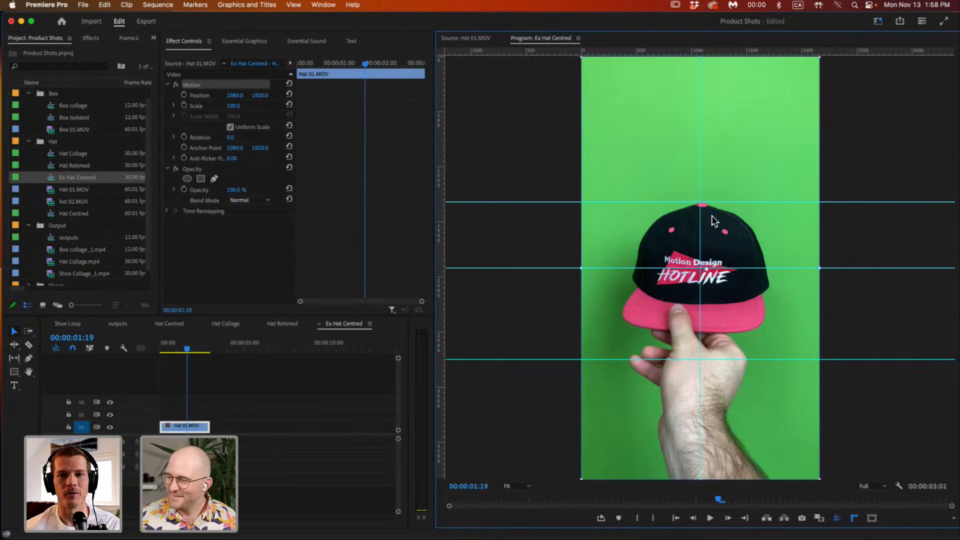
{"action": "double_click", "coordinate": [550, 19]}
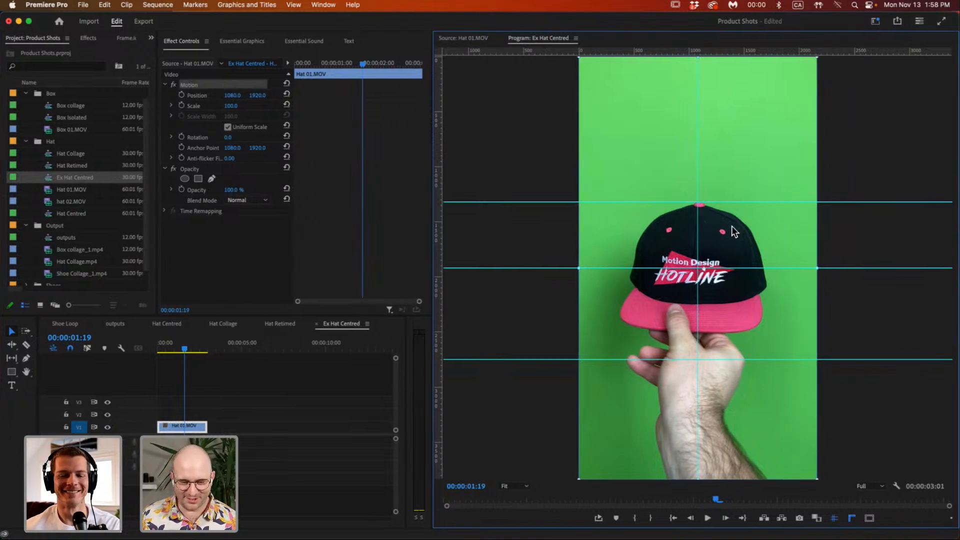
{"action": "left_click_drag", "start_coordinate": [754, 251], "coordinate": [741, 248]}
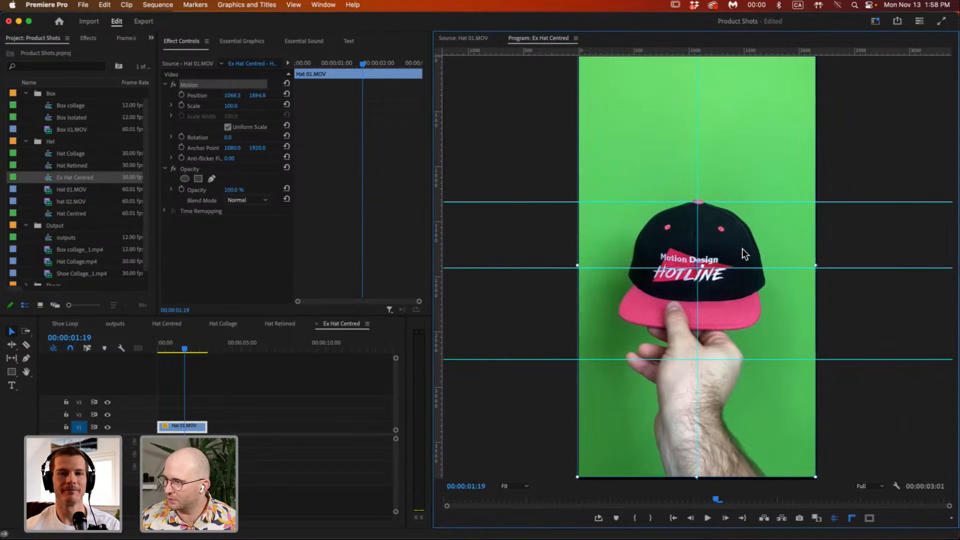
Turn on Position keyframing at 00:00:01:19 and align the hat's top button with the guide crossing at the first frame and at 00:00:03:00.
{"action": "left_click", "coordinate": [182, 95]}
{"action": "left_click_drag", "start_coordinate": [356, 64], "coordinate": [294, 62]}
{"action": "left_click_drag", "start_coordinate": [742, 239], "coordinate": [739, 240]}
{"action": "left_click_drag", "start_coordinate": [313, 60], "coordinate": [425, 72]}
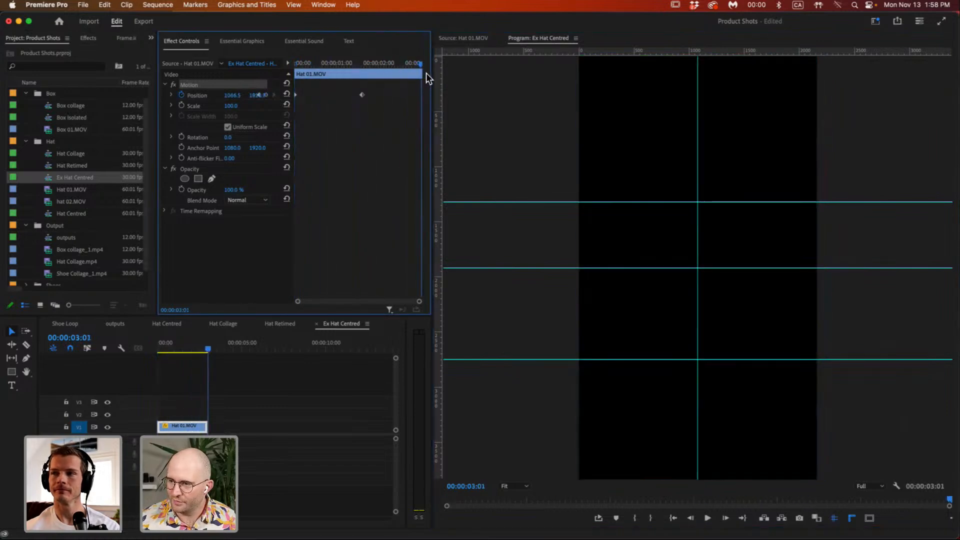
{"action": "key", "text": "Left"}
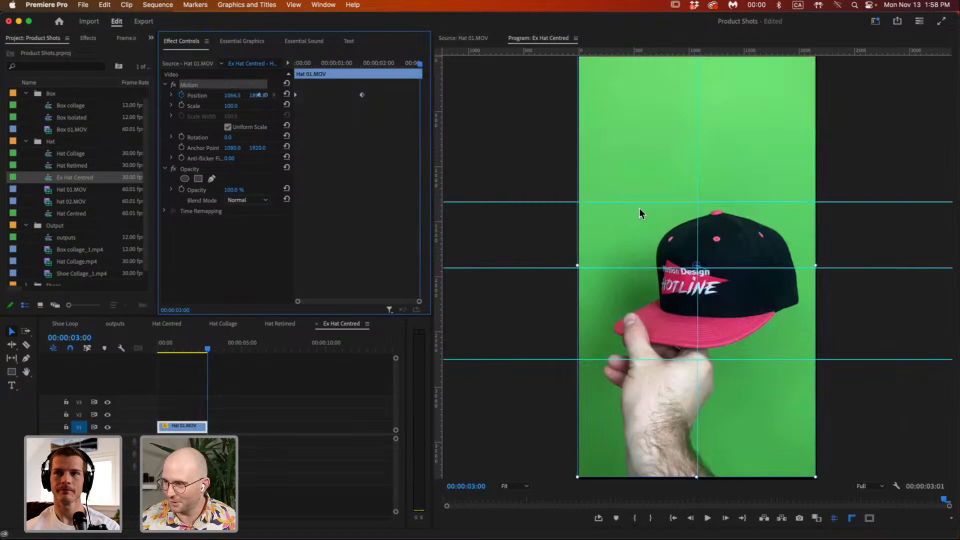
{"action": "left_click_drag", "start_coordinate": [775, 251], "coordinate": [759, 241]}
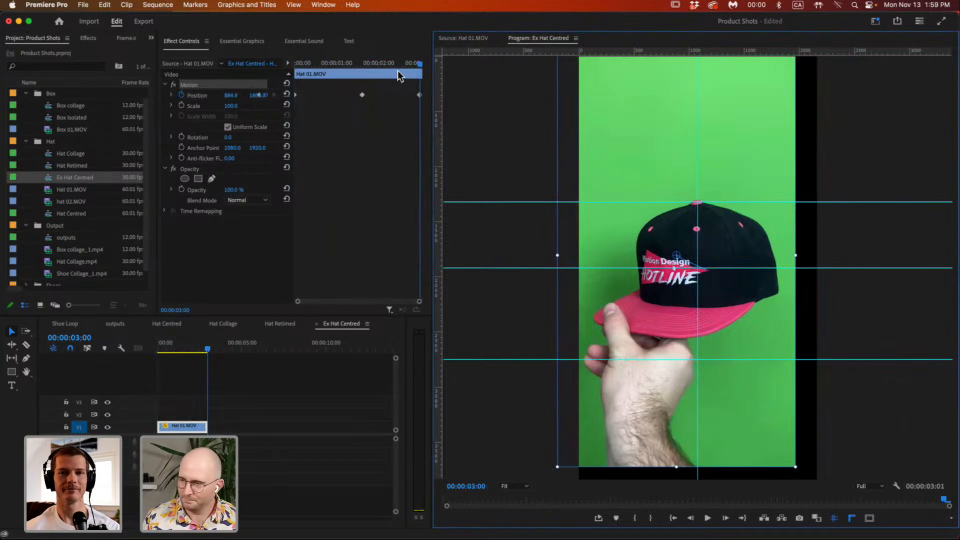
Add two Position keyframes shortly after the one-second mark, aligning the hat's top button with the guide crossing at each.
{"action": "left_click_drag", "start_coordinate": [364, 62], "coordinate": [261, 116]}
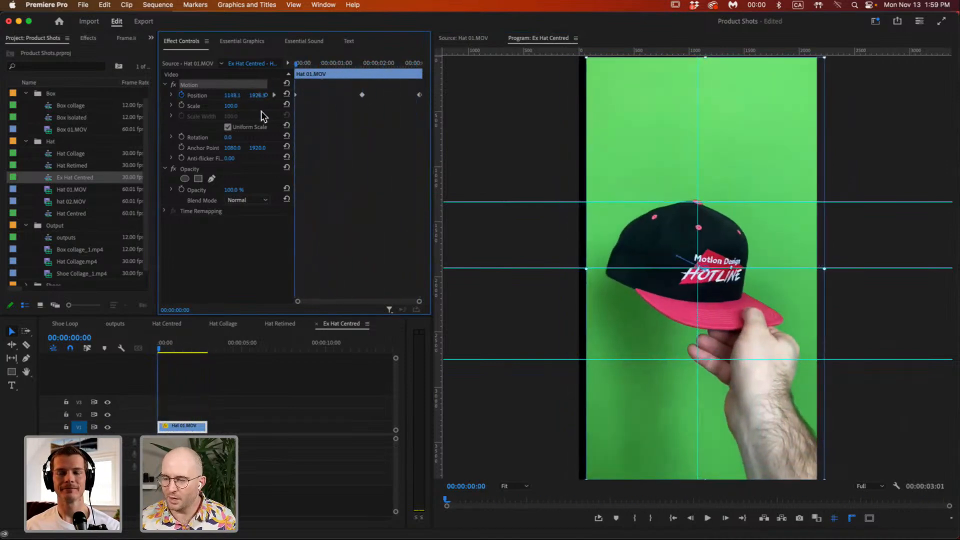
{"action": "left_click", "coordinate": [307, 62]}
{"action": "left_click_drag", "start_coordinate": [307, 62], "coordinate": [338, 69]}
{"action": "left_click", "coordinate": [745, 234]}
{"action": "left_click_drag", "start_coordinate": [745, 235], "coordinate": [744, 235]}
{"action": "mouse_move", "coordinate": [335, 58]}
{"action": "left_mouse_down"}
{"action": "mouse_move", "coordinate": [358, 64]}
{"action": "mouse_move", "coordinate": [337, 65]}
{"action": "mouse_move", "coordinate": [346, 66]}
{"action": "left_mouse_up"}
{"action": "left_click_drag", "start_coordinate": [732, 223], "coordinate": [732, 220]}
Realign the hat's top button with the guide crossing at 00:00:00:17, 00:00:00:25 and 00:00:00:10, adding a Position keyframe at each.
{"action": "left_click_drag", "start_coordinate": [346, 64], "coordinate": [321, 62]}
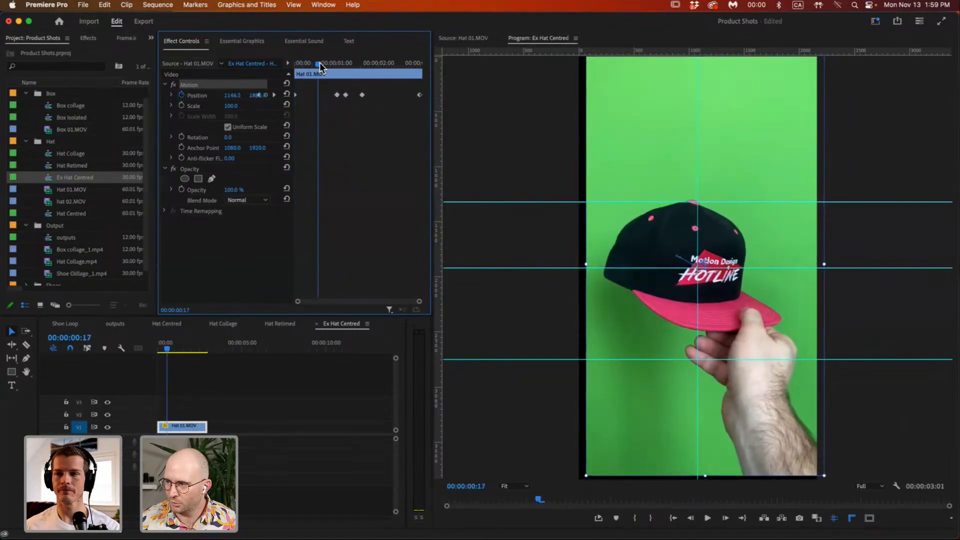
{"action": "left_click", "coordinate": [750, 229]}
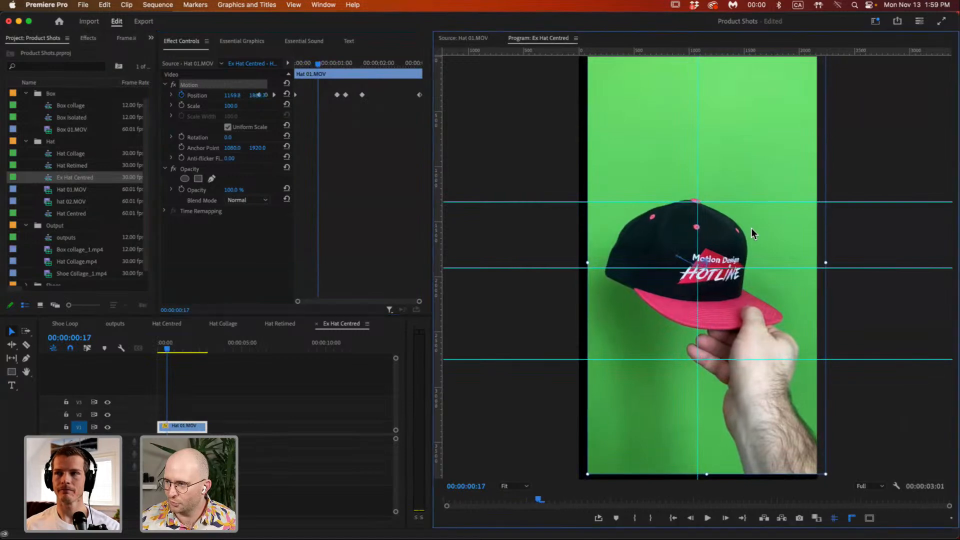
{"action": "left_click_drag", "start_coordinate": [751, 228], "coordinate": [752, 229]}
{"action": "left_click_drag", "start_coordinate": [320, 64], "coordinate": [329, 65]}
{"action": "left_click", "coordinate": [716, 234]}
{"action": "left_click_drag", "start_coordinate": [716, 234], "coordinate": [710, 233]}
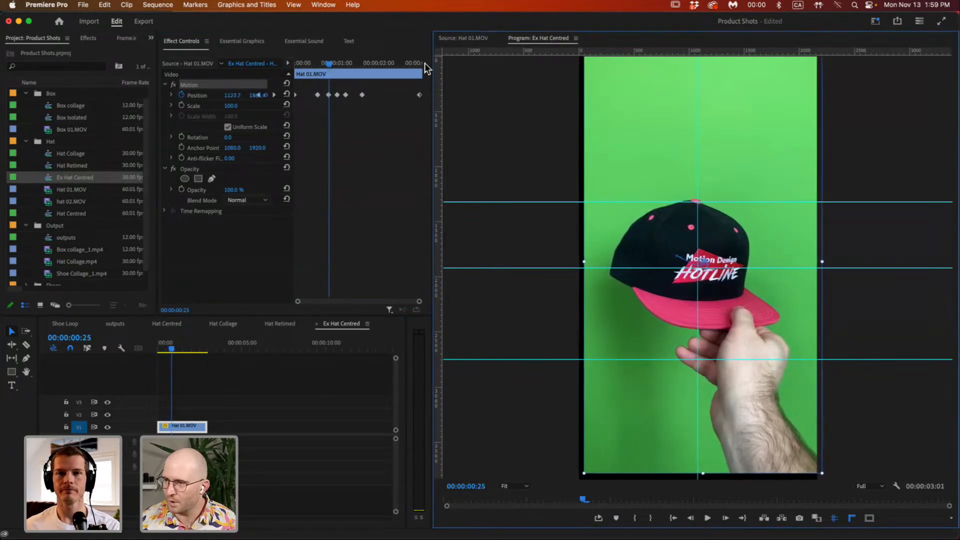
{"action": "left_click_drag", "start_coordinate": [333, 61], "coordinate": [308, 65]}
{"action": "left_click_drag", "start_coordinate": [756, 237], "coordinate": [757, 236]}
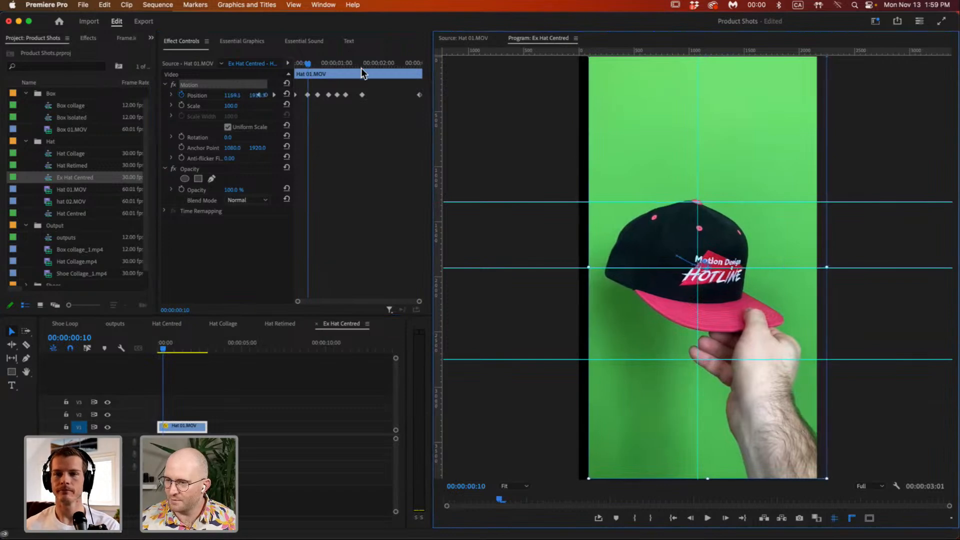
Add Position keyframes centring the hat shortly after two seconds, at 00:00:01:29, at 00:00:01:24, and shortly before the 00:00:01:19 keyframe.
{"action": "left_click_drag", "start_coordinate": [321, 61], "coordinate": [388, 59]}
{"action": "left_click_drag", "start_coordinate": [733, 224], "coordinate": [731, 226]}
{"action": "left_click_drag", "start_coordinate": [380, 65], "coordinate": [378, 63]}
{"action": "left_click_drag", "start_coordinate": [734, 248], "coordinate": [728, 248]}
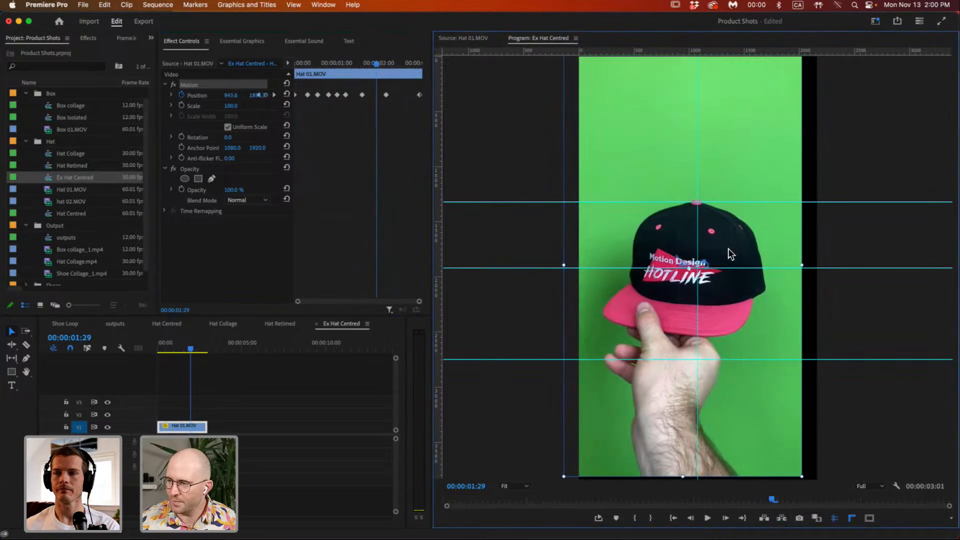
{"action": "left_click_drag", "start_coordinate": [376, 59], "coordinate": [370, 61]}
{"action": "left_click_drag", "start_coordinate": [746, 263], "coordinate": [745, 256]}
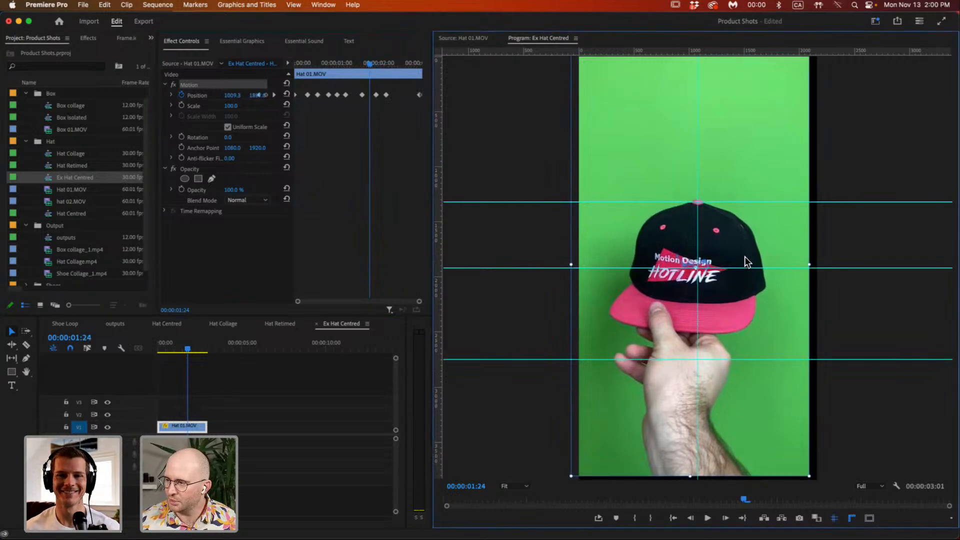
{"action": "left_click_drag", "start_coordinate": [360, 62], "coordinate": [353, 61]}
{"action": "left_click_drag", "start_coordinate": [723, 224], "coordinate": [721, 224]}
Centre the hat with Position keyframes at 00:00:02:16, 00:00:02:24, 00:00:02:10 and 00:00:02:19, and deselect the clip's frame in the Program Monitor.
{"action": "left_click_drag", "start_coordinate": [354, 62], "coordinate": [400, 65]}
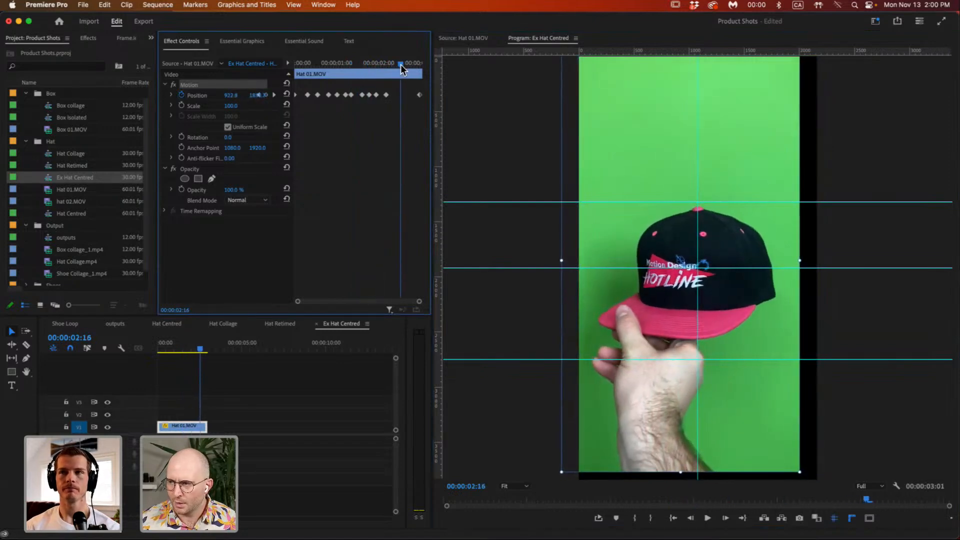
{"action": "left_click_drag", "start_coordinate": [727, 220], "coordinate": [728, 214]}
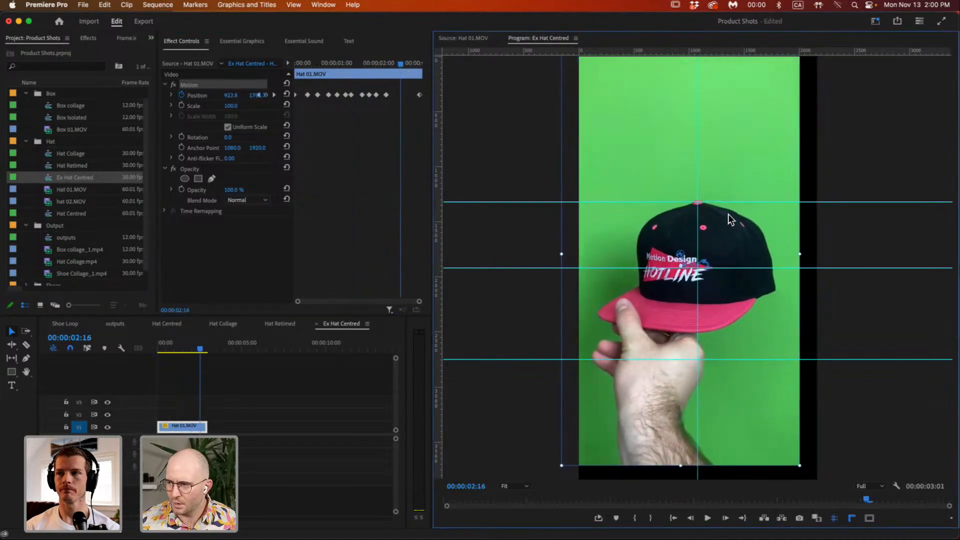
{"action": "mouse_move", "coordinate": [405, 65]}
{"action": "left_mouse_down"}
{"action": "mouse_move", "coordinate": [389, 69]}
{"action": "mouse_move", "coordinate": [412, 66]}
{"action": "left_mouse_up"}
{"action": "left_click_drag", "start_coordinate": [765, 244], "coordinate": [761, 244]}
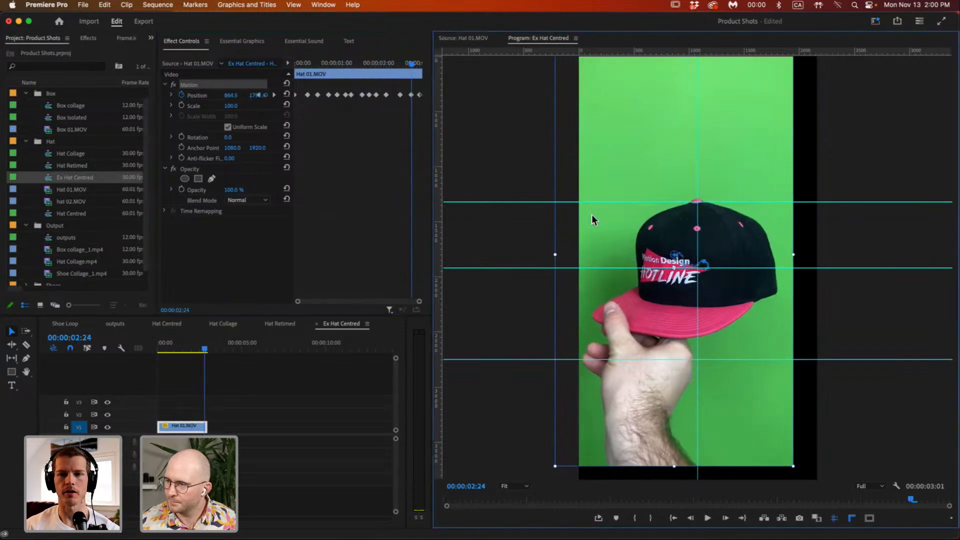
{"action": "left_click_drag", "start_coordinate": [409, 65], "coordinate": [391, 64]}
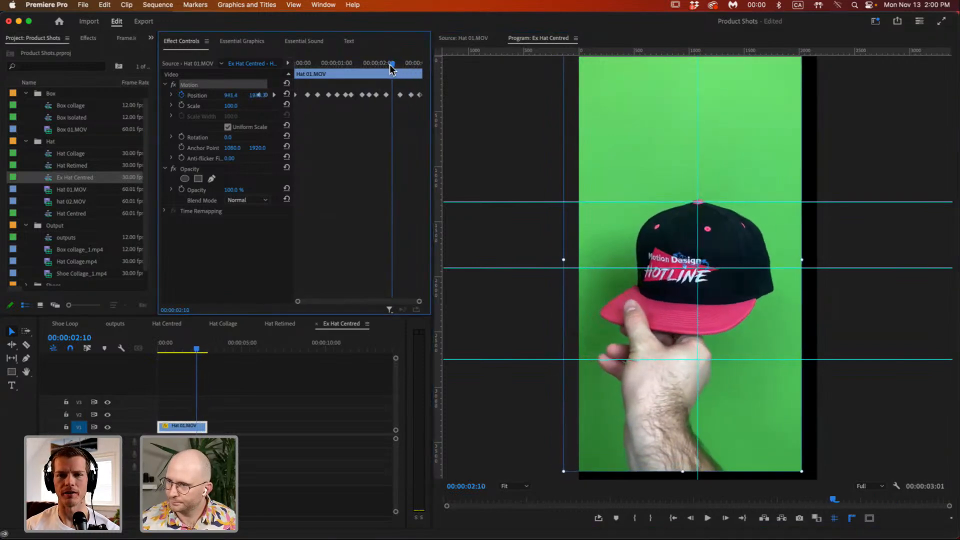
{"action": "left_click_drag", "start_coordinate": [728, 214], "coordinate": [725, 214]}
{"action": "left_click_drag", "start_coordinate": [391, 60], "coordinate": [406, 59]}
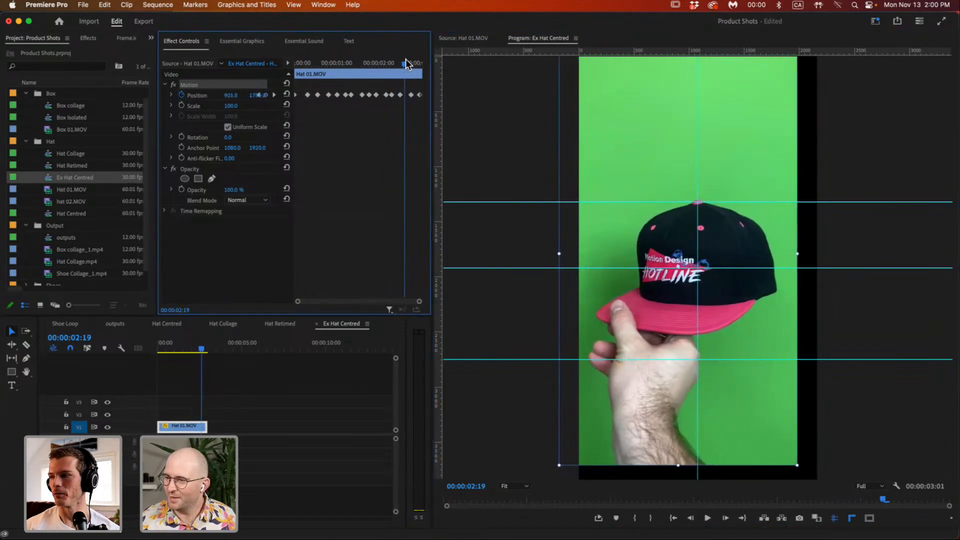
{"action": "left_click", "coordinate": [721, 218]}
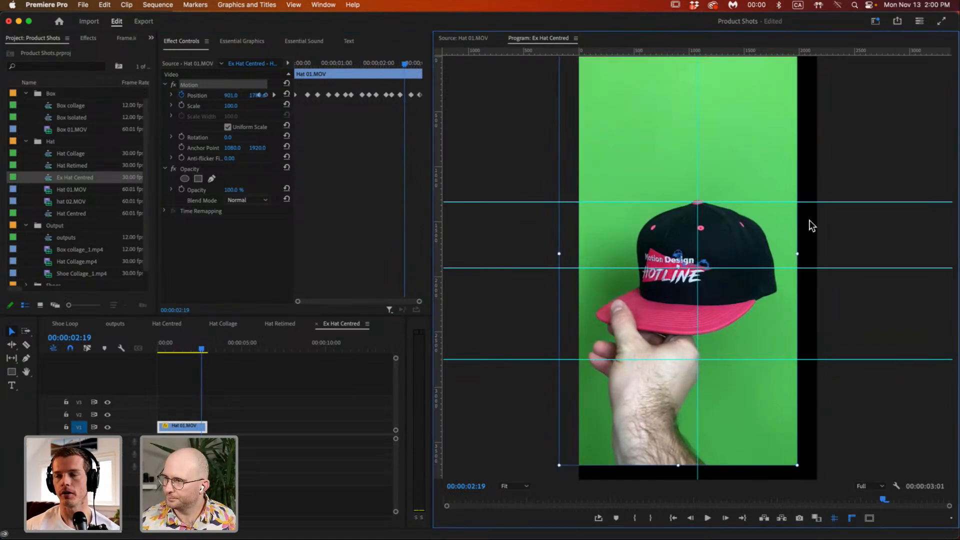
{"action": "left_click", "coordinate": [840, 222]}
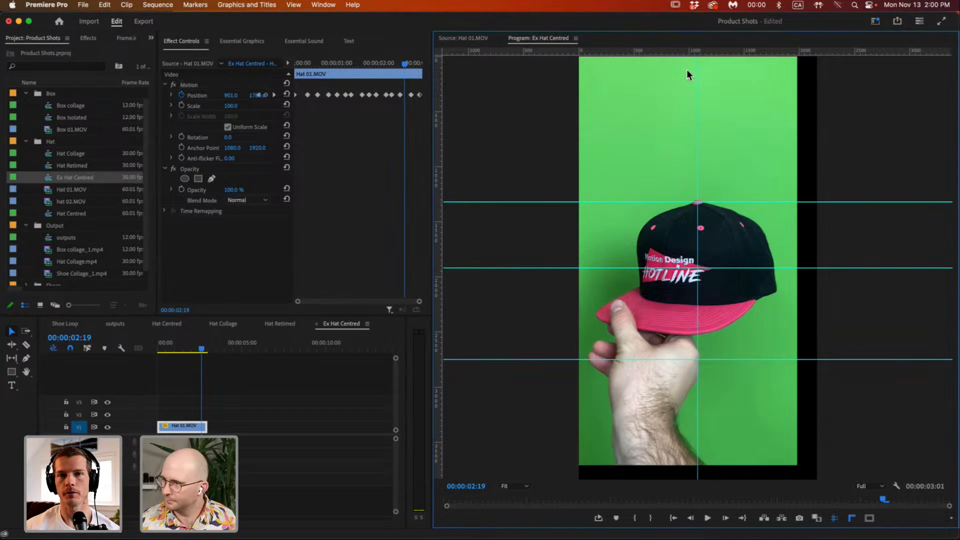
Collapse the clip's Opacity and Motion properties and hide the guides in the Program Monitor.
{"action": "left_click_drag", "start_coordinate": [625, 500], "coordinate": [699, 505]}
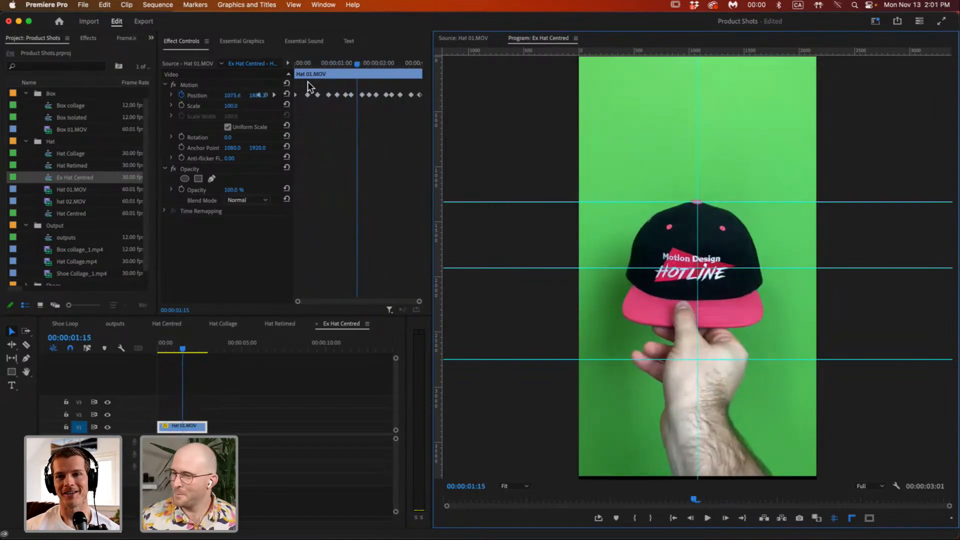
{"action": "left_click", "coordinate": [165, 169]}
{"action": "left_click", "coordinate": [163, 84]}
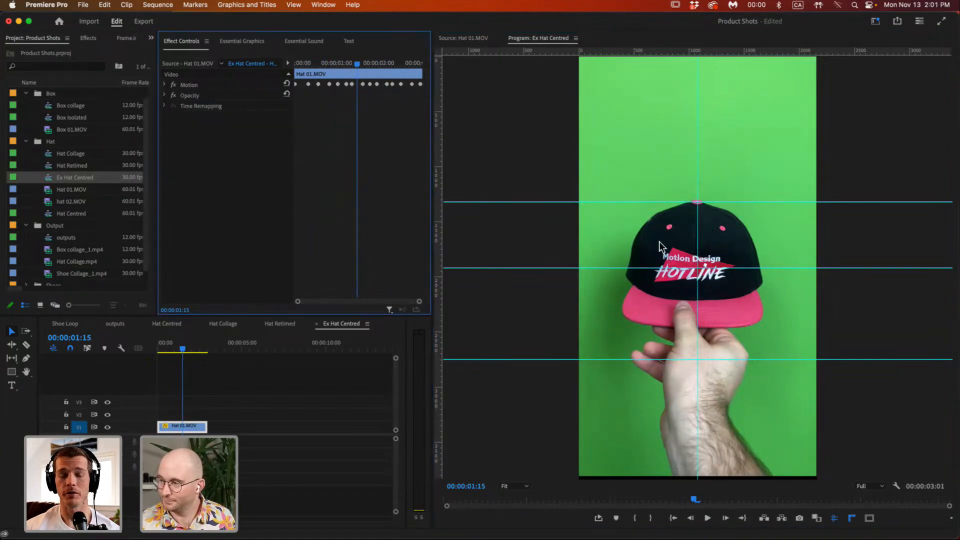
{"action": "left_click", "coordinate": [834, 518]}
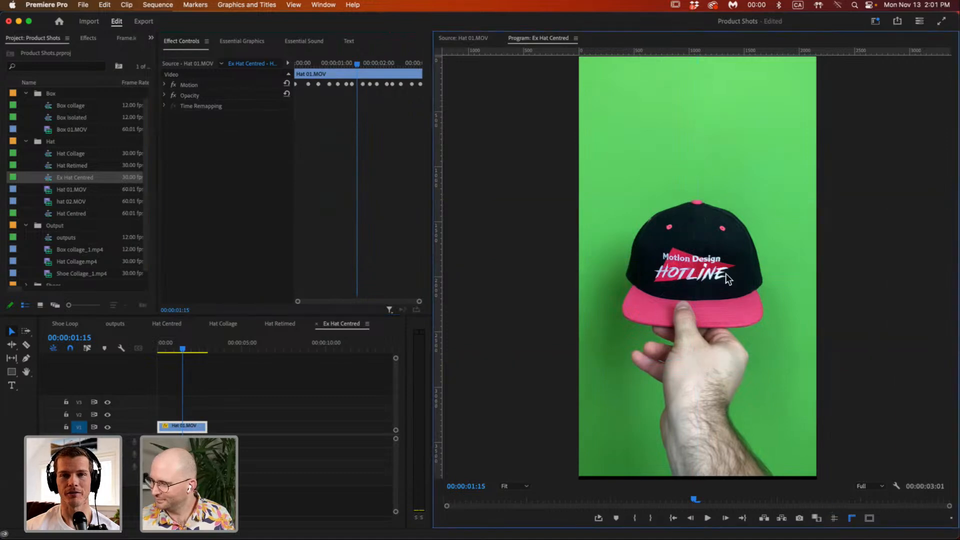
Play the sequence from the start and scrub through its middle to check how well the hat stays centred.
{"action": "left_click_drag", "start_coordinate": [693, 499], "coordinate": [578, 500]}
{"action": "key", "text": "space"}
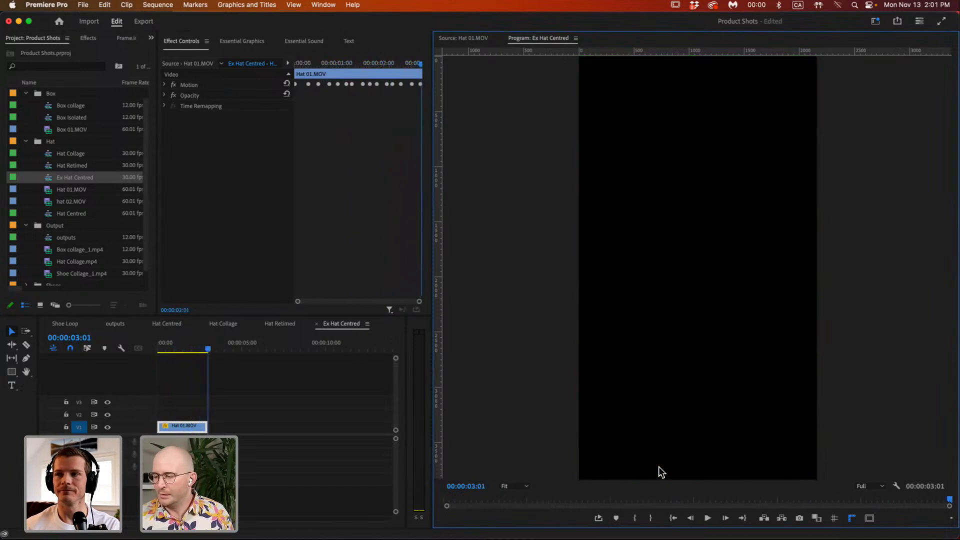
{"action": "left_click", "coordinate": [668, 495]}
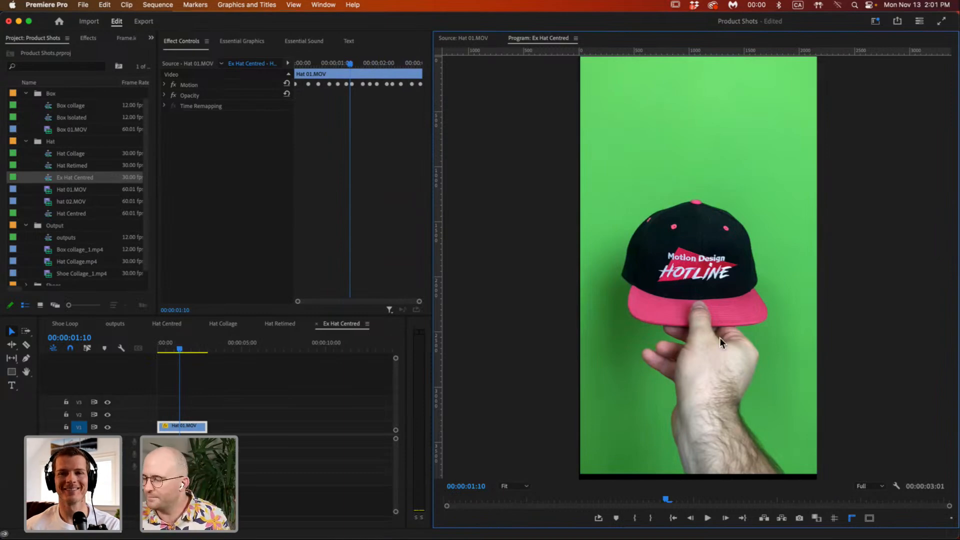
{"action": "mouse_move", "coordinate": [658, 497]}
{"action": "left_mouse_down"}
{"action": "mouse_move", "coordinate": [539, 499]}
{"action": "mouse_move", "coordinate": [736, 501]}
{"action": "mouse_move", "coordinate": [475, 500]}
{"action": "mouse_move", "coordinate": [657, 505]}
{"action": "left_mouse_up"}
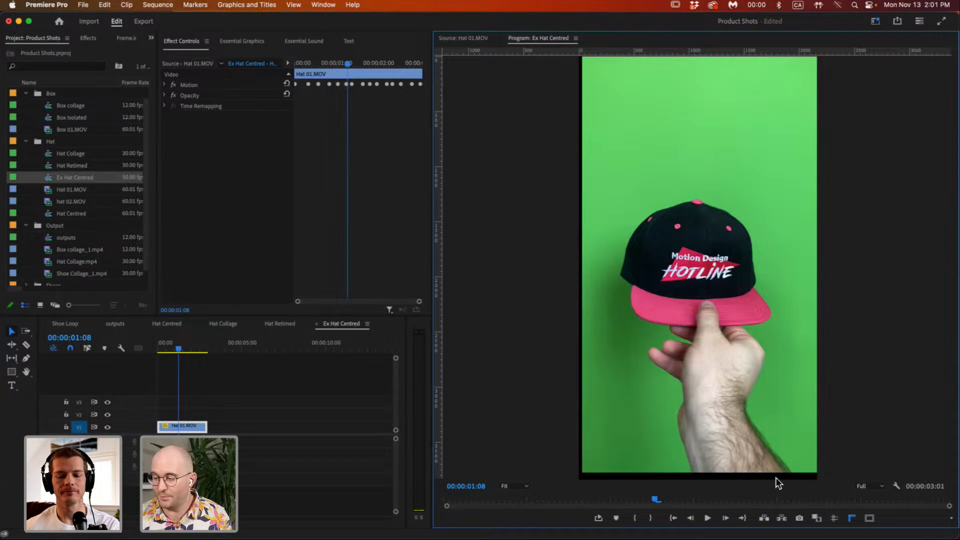
{"action": "left_click_drag", "start_coordinate": [656, 500], "coordinate": [679, 489]}
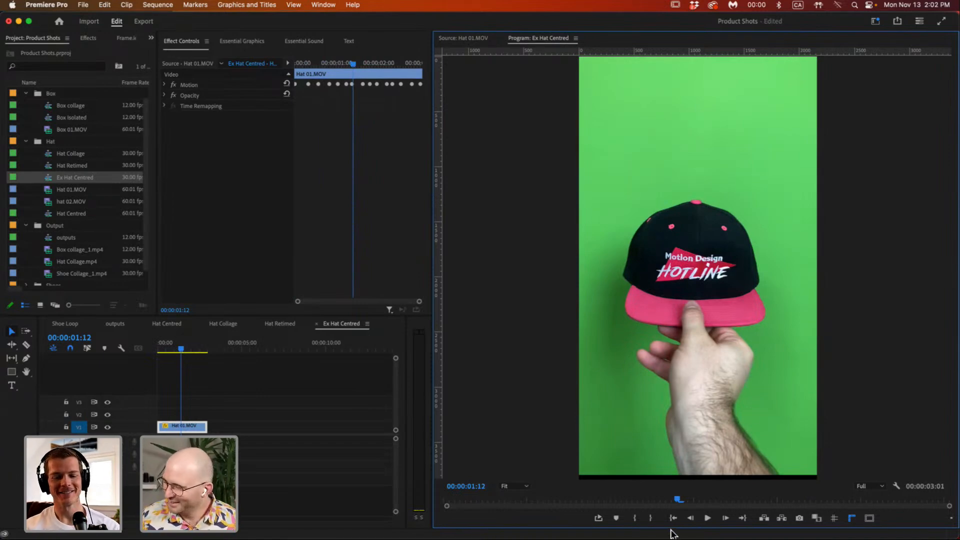
{"action": "left_click_drag", "start_coordinate": [708, 499], "coordinate": [782, 520]}
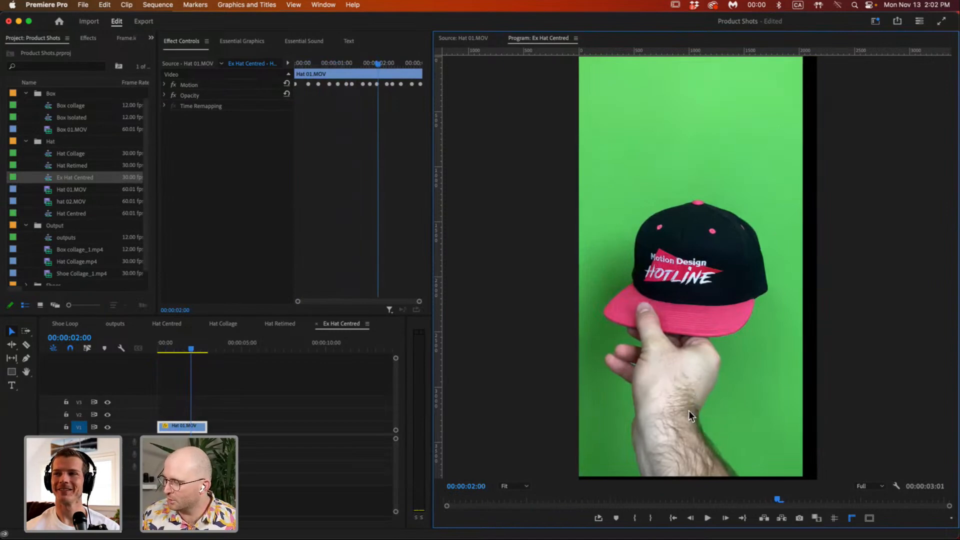
{"action": "left_click_drag", "start_coordinate": [776, 501], "coordinate": [751, 496]}
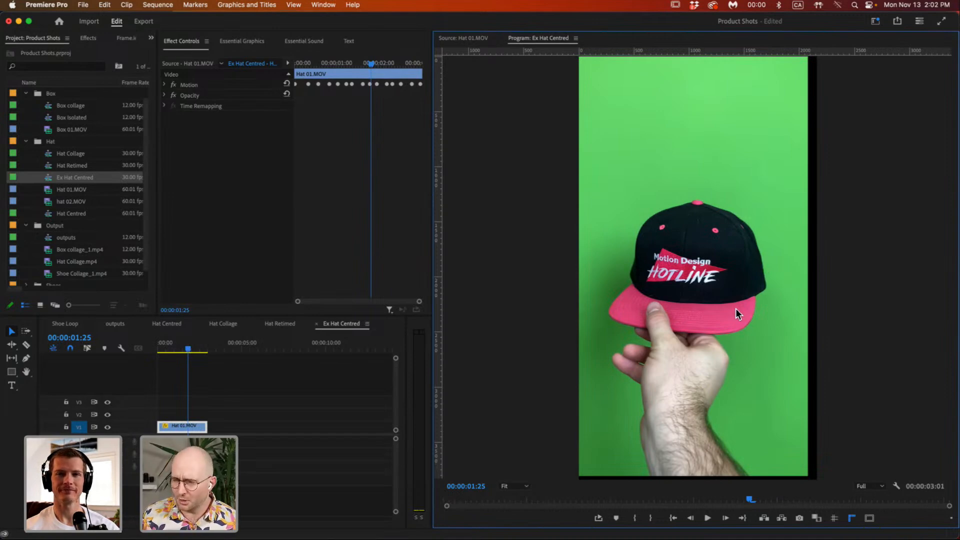
At 00:00:01:29, apply the Ultra Key effect to Hat 01.MOV and sample the green background beside the hat as its Key Color.
{"action": "left_click_drag", "start_coordinate": [749, 495], "coordinate": [772, 500]}
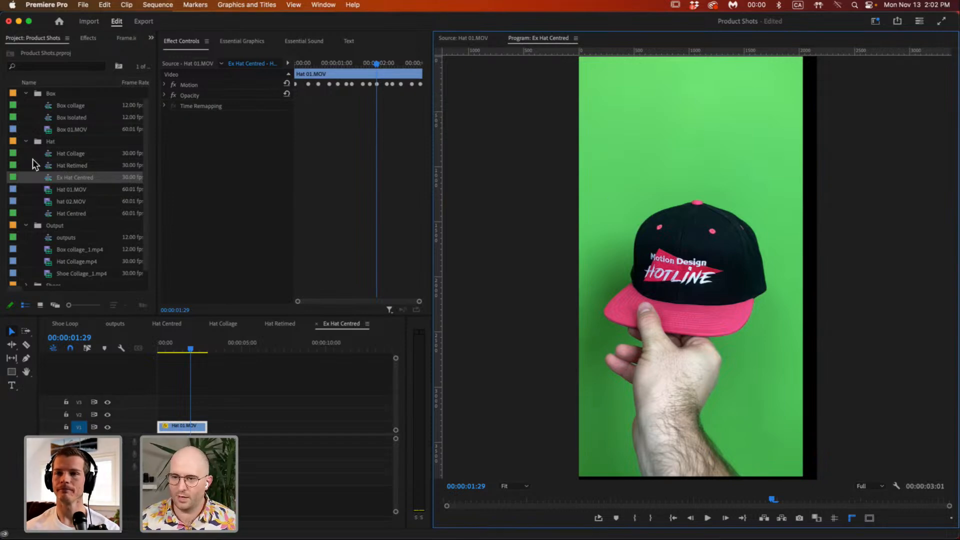
{"action": "left_click", "coordinate": [61, 68]}
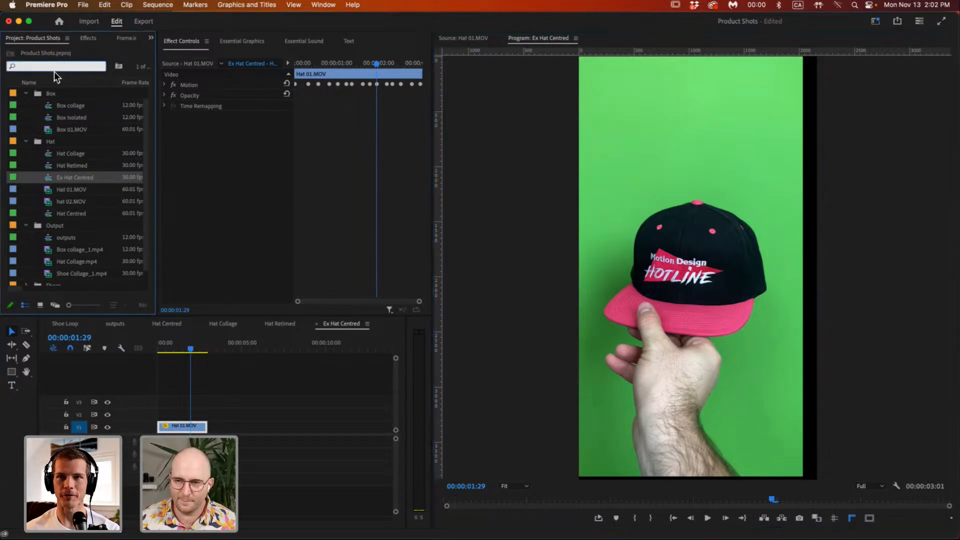
{"action": "left_click", "coordinate": [87, 38]}
{"action": "type", "text": "ultra"}
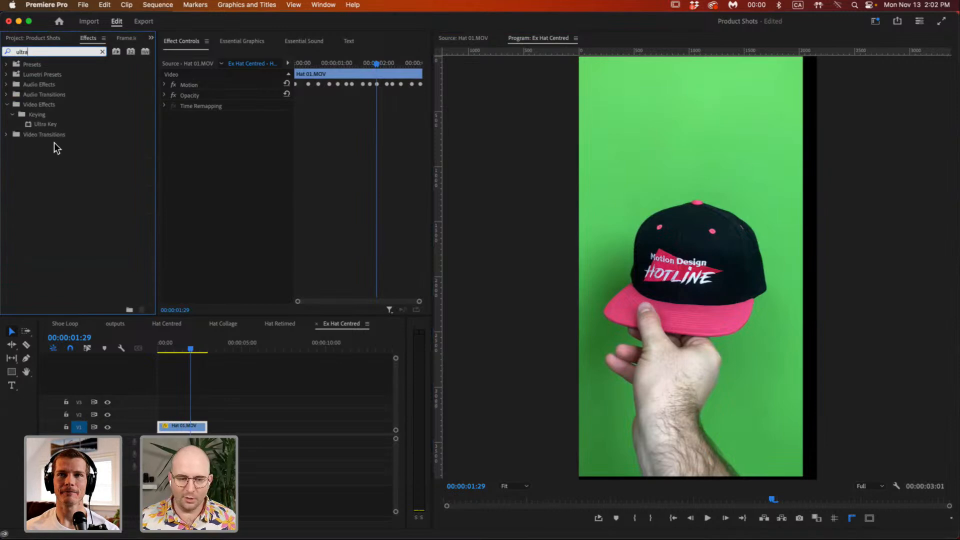
{"action": "left_click_drag", "start_coordinate": [42, 125], "coordinate": [186, 129]}
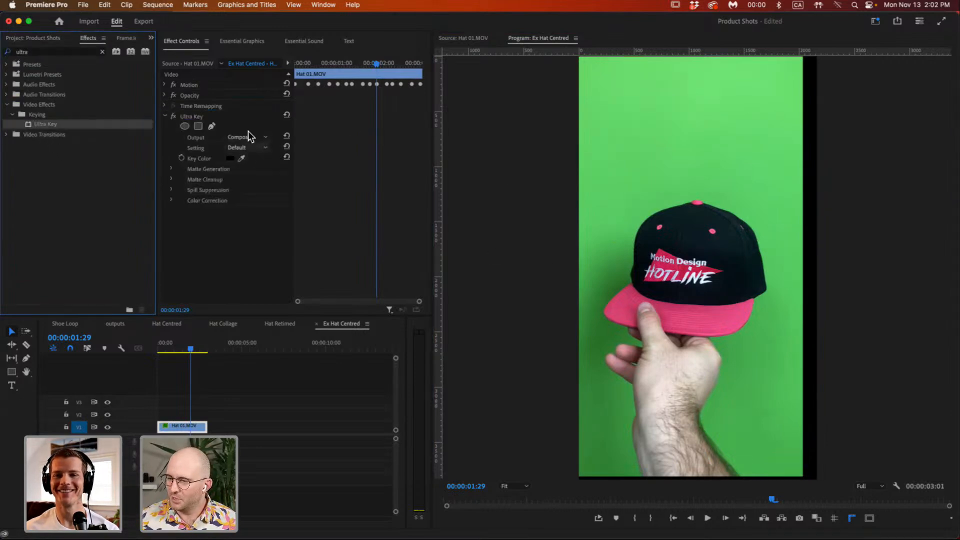
{"action": "left_click", "coordinate": [192, 116]}
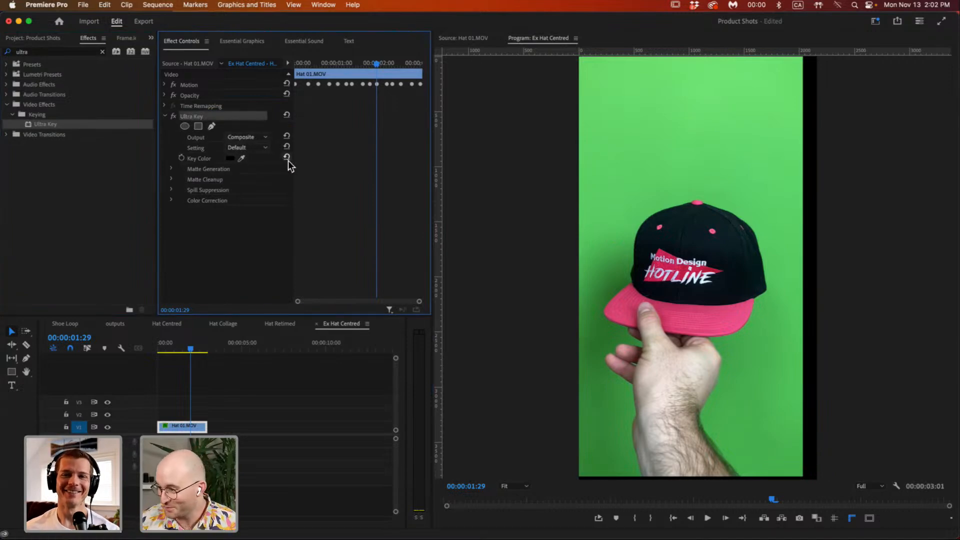
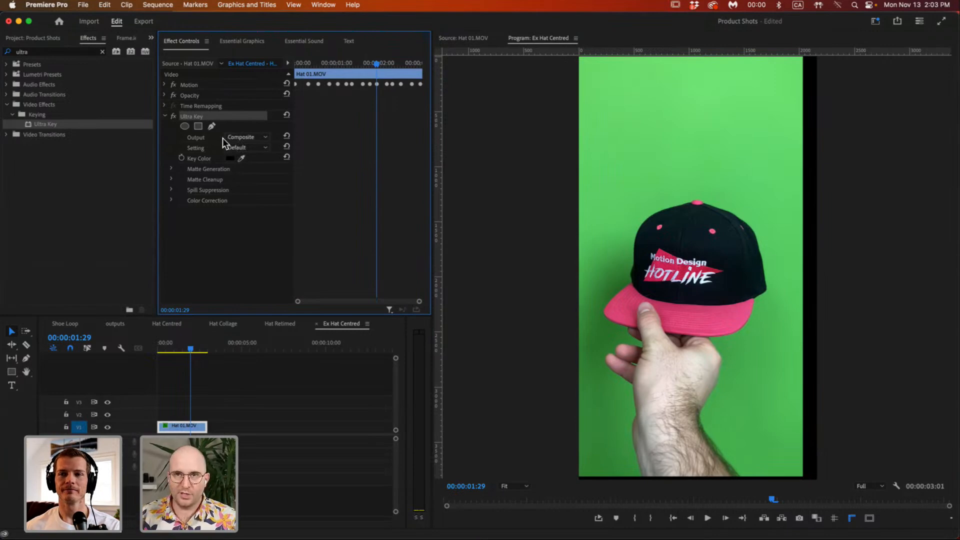
{"action": "left_click", "coordinate": [241, 158]}
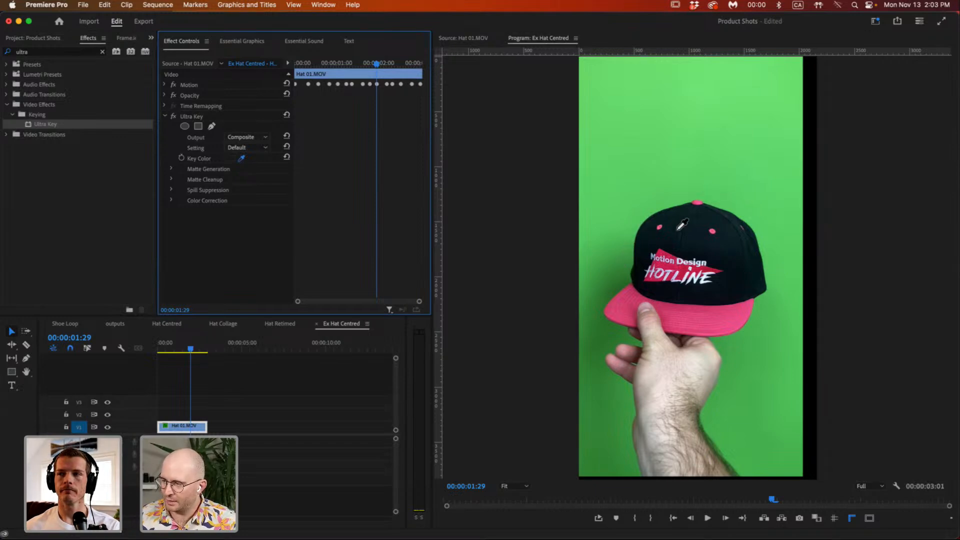
{"action": "left_click", "coordinate": [628, 248]}
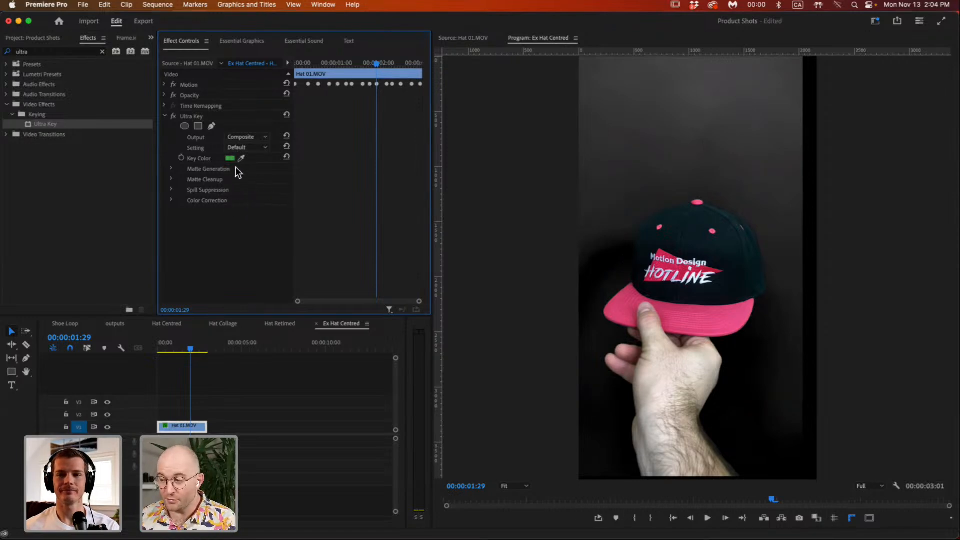
Expand Ultra Key's Matte Generation values, try the Relaxed setting and switch the Setting to Aggressive.
{"action": "left_click", "coordinate": [170, 169]}
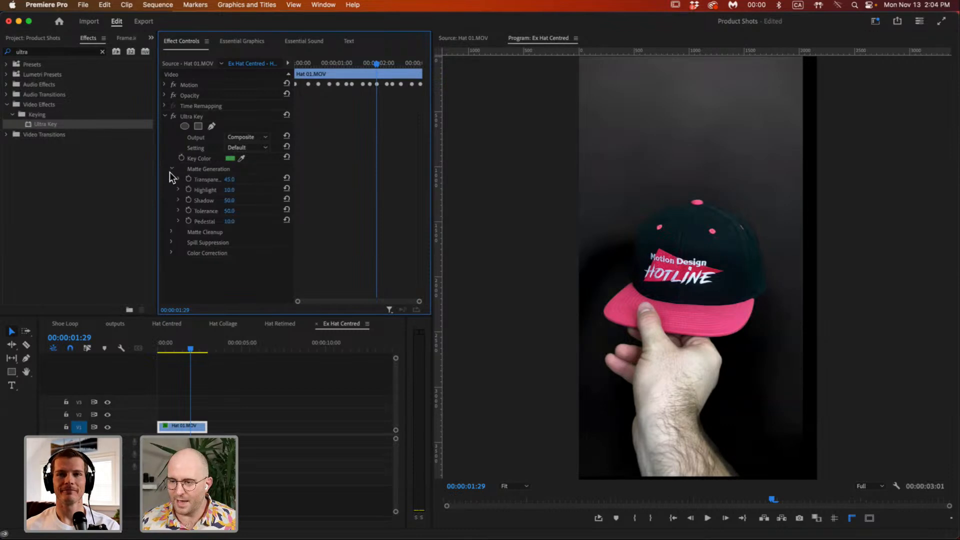
{"action": "left_click", "coordinate": [171, 231]}
{"action": "left_click", "coordinate": [171, 231]}
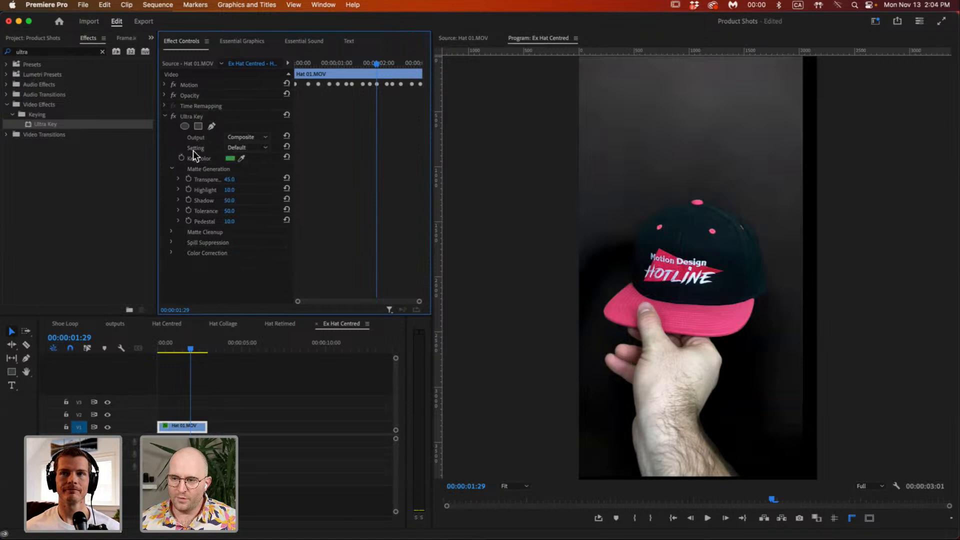
{"action": "left_click", "coordinate": [235, 147]}
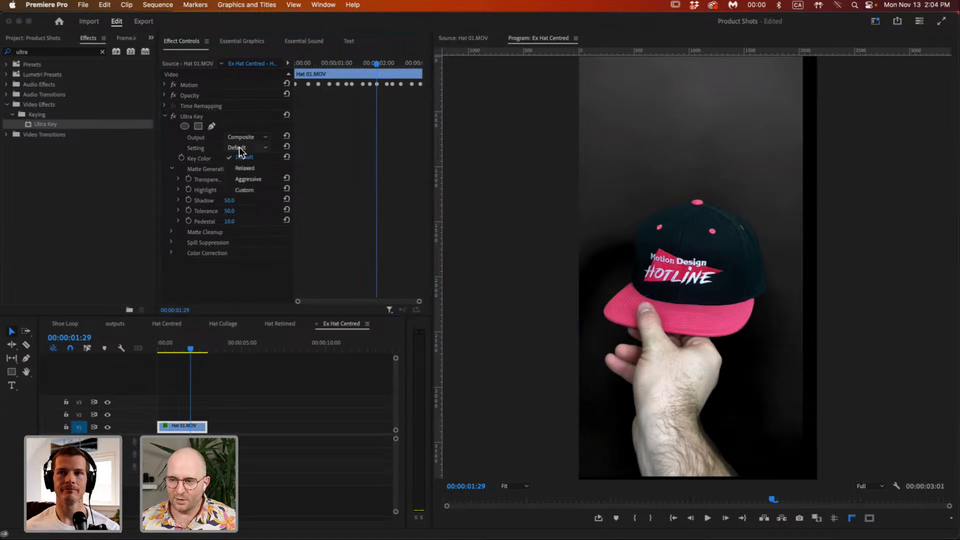
{"action": "left_click", "coordinate": [252, 169]}
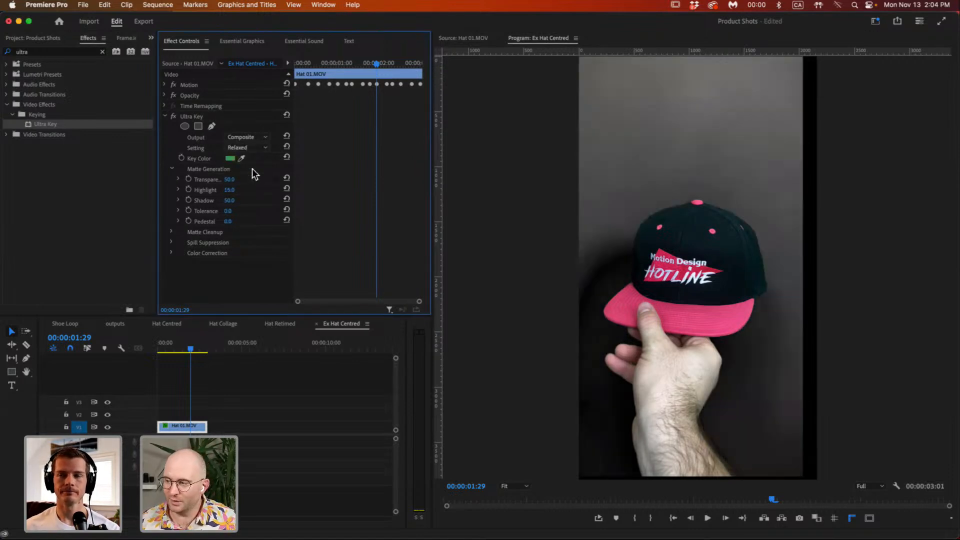
{"action": "left_click", "coordinate": [254, 148]}
{"action": "left_click", "coordinate": [254, 179]}
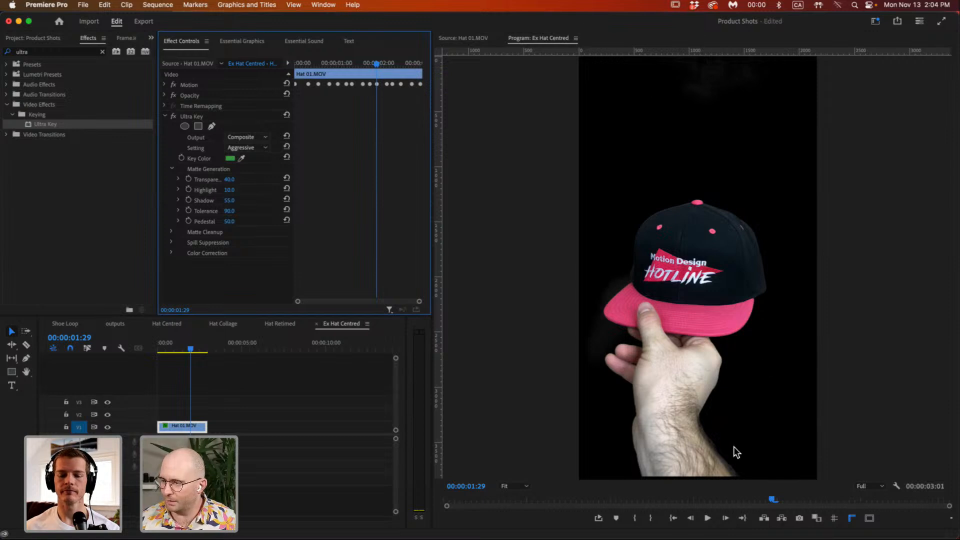
Set Ultra Key's Output to Alpha Channel to view the matte and collapse the effect's settings.
{"action": "left_click", "coordinate": [236, 137]}
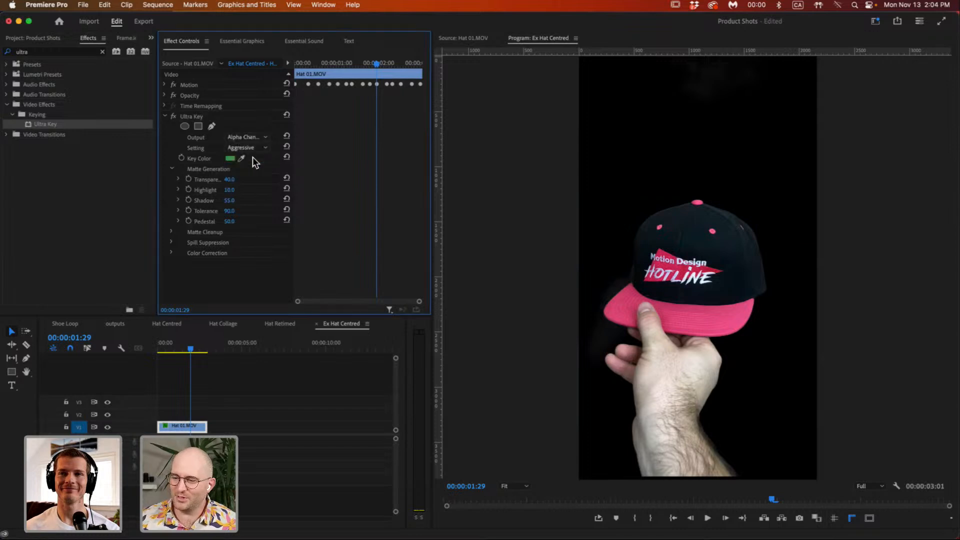
{"action": "left_click", "coordinate": [253, 157]}
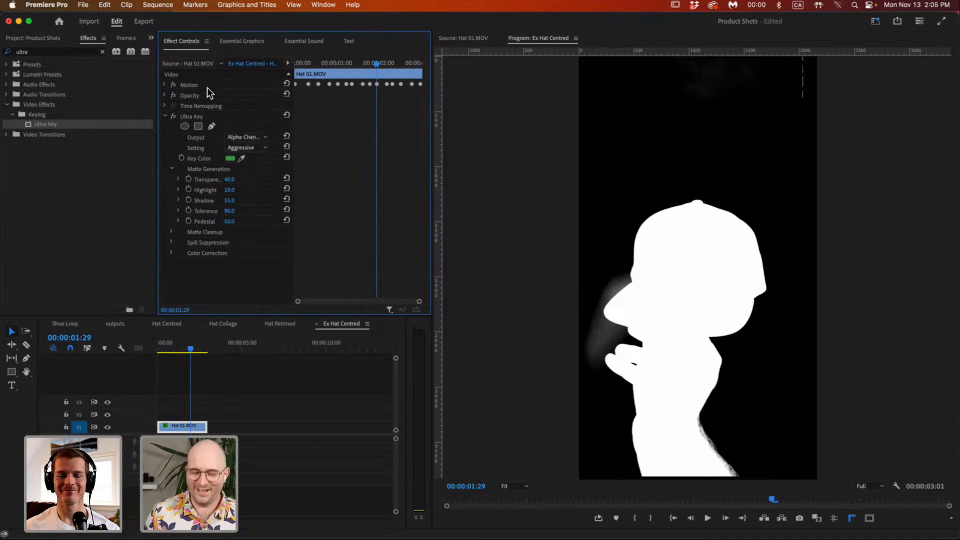
{"action": "left_click", "coordinate": [198, 116]}
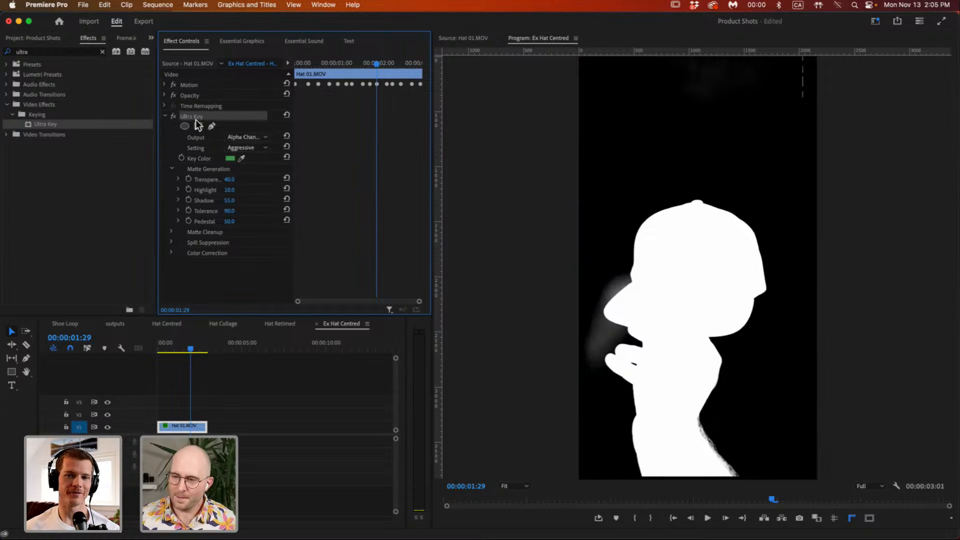
{"action": "left_click", "coordinate": [166, 116]}
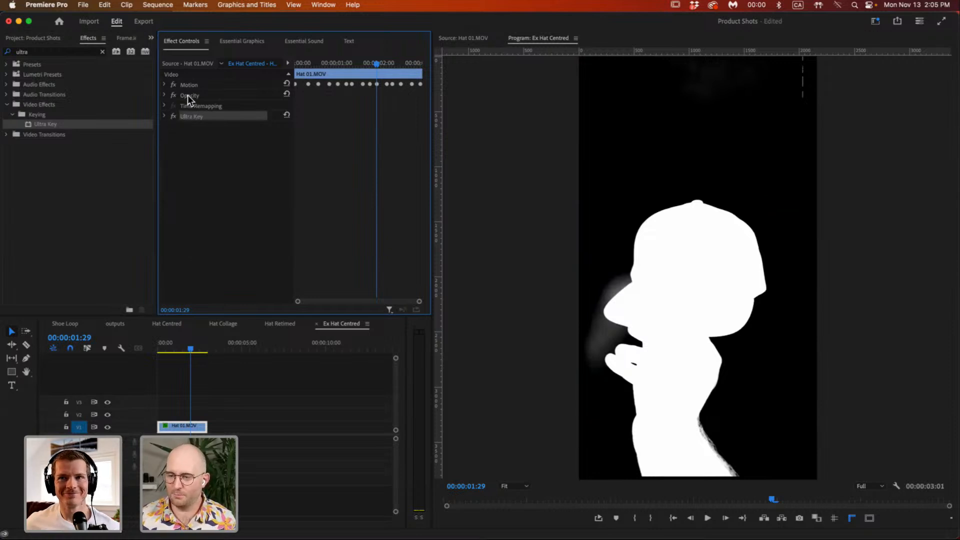
{"action": "left_click", "coordinate": [193, 95]}
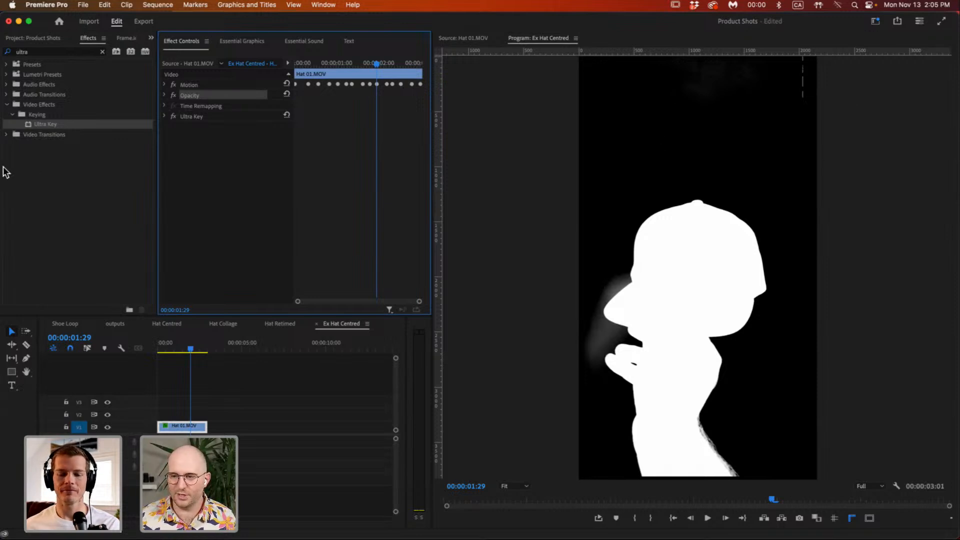
{"action": "left_click", "coordinate": [164, 96]}
{"action": "left_click", "coordinate": [198, 104]}
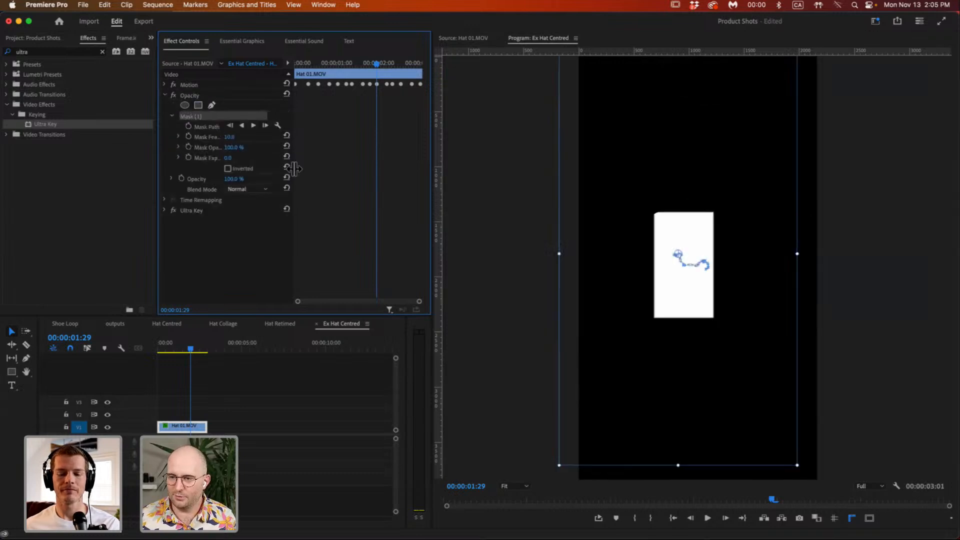
{"action": "key", "text": "super+z"}
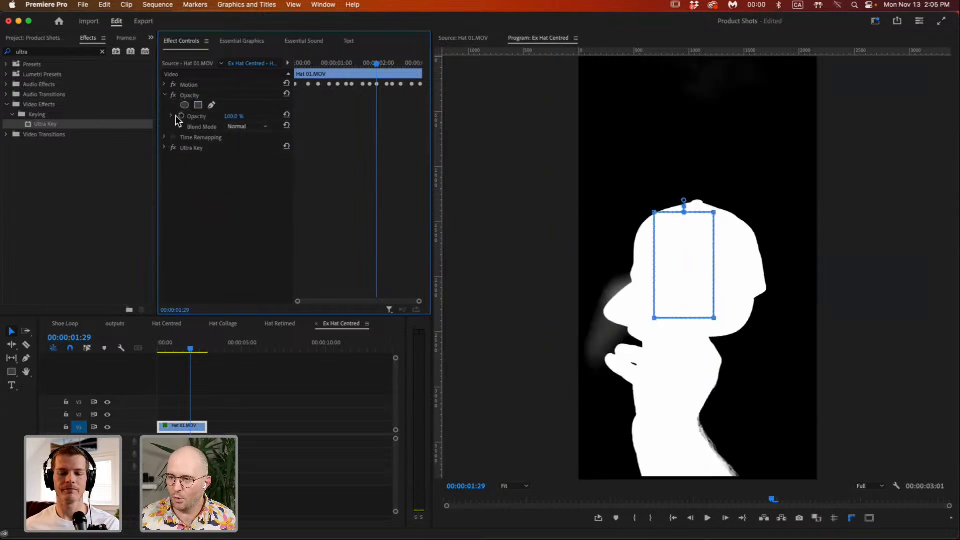
Draw a closed four-cornered Opacity mask with the pen around the hat and hand, cutting off the lower forearm.
{"action": "left_click", "coordinate": [211, 105]}
{"action": "left_click", "coordinate": [565, 169]}
{"action": "left_click", "coordinate": [841, 174]}
{"action": "left_click", "coordinate": [845, 429]}
{"action": "left_click", "coordinate": [551, 423]}
{"action": "left_click", "coordinate": [565, 170]}
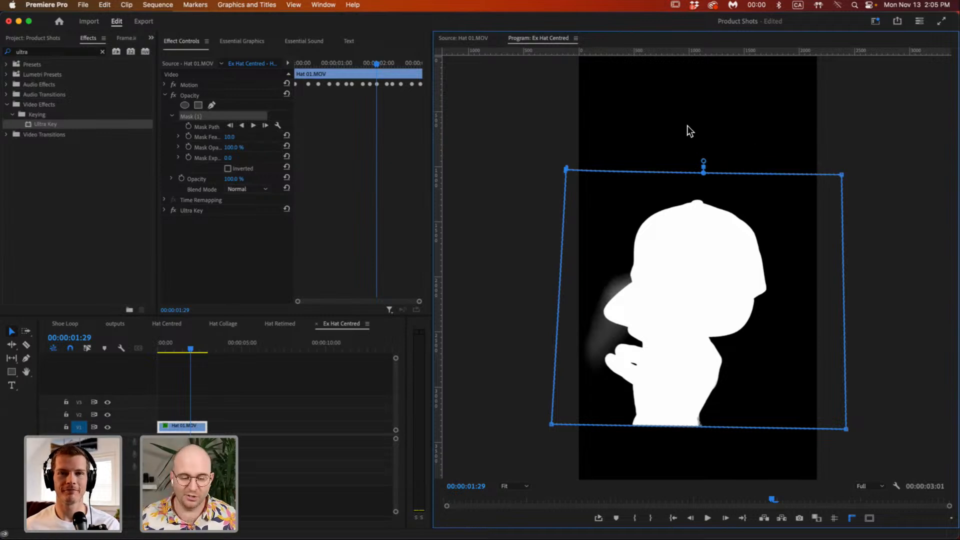
Level the upper corners of the Opacity mask and set its Mask Feather to 540.
{"action": "mouse_move", "coordinate": [566, 170]}
{"action": "left_mouse_down"}
{"action": "mouse_move", "coordinate": [556, 173]}
{"action": "mouse_move", "coordinate": [575, 155]}
{"action": "mouse_move", "coordinate": [554, 177]}
{"action": "mouse_move", "coordinate": [570, 167]}
{"action": "mouse_move", "coordinate": [569, 175]}
{"action": "left_mouse_up"}
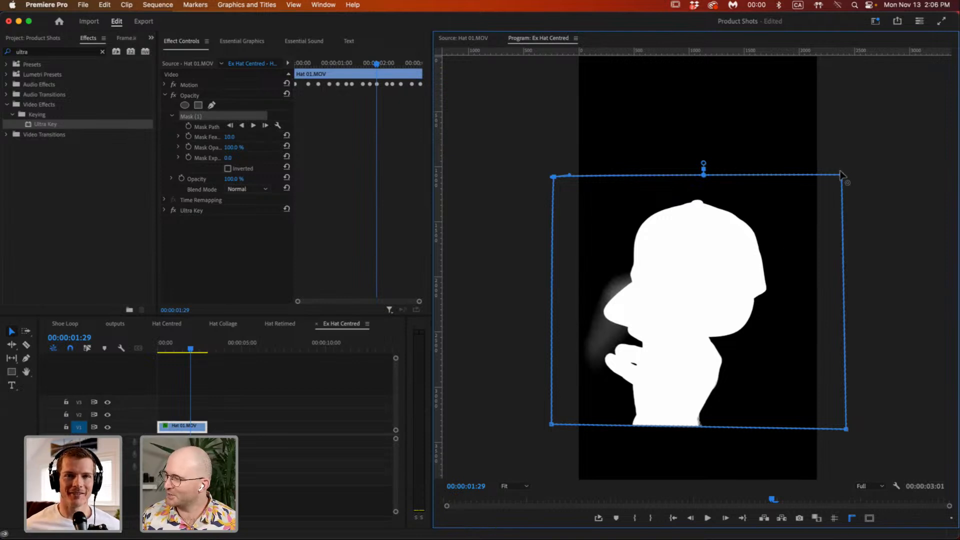
{"action": "left_click_drag", "start_coordinate": [842, 176], "coordinate": [840, 180]}
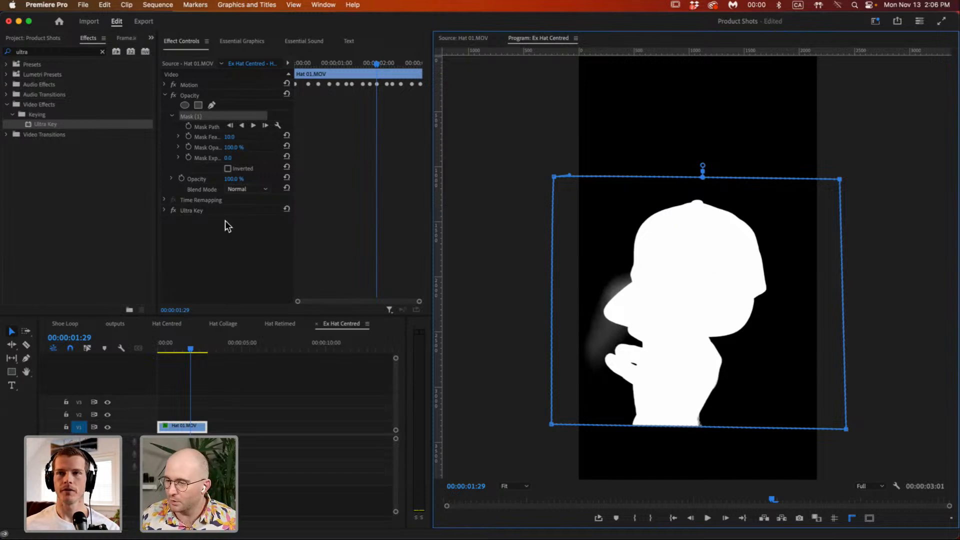
{"action": "left_click", "coordinate": [204, 120]}
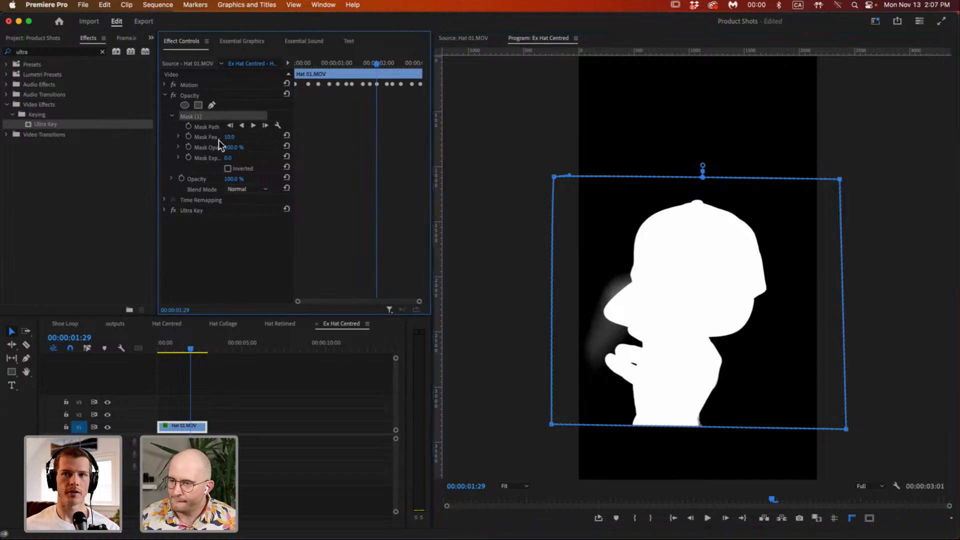
{"action": "left_click_drag", "start_coordinate": [229, 136], "coordinate": [559, 150]}
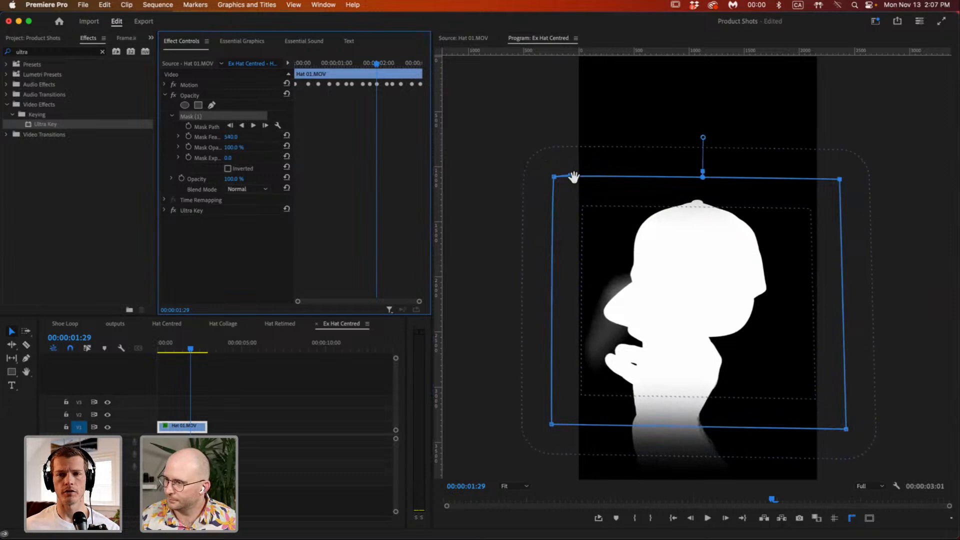
Enlarge the feathered mask by raising and widening its upper corners and moving its lower edge further down the forearm.
{"action": "left_click_drag", "start_coordinate": [840, 179], "coordinate": [848, 157]}
{"action": "left_click_drag", "start_coordinate": [555, 177], "coordinate": [541, 152]}
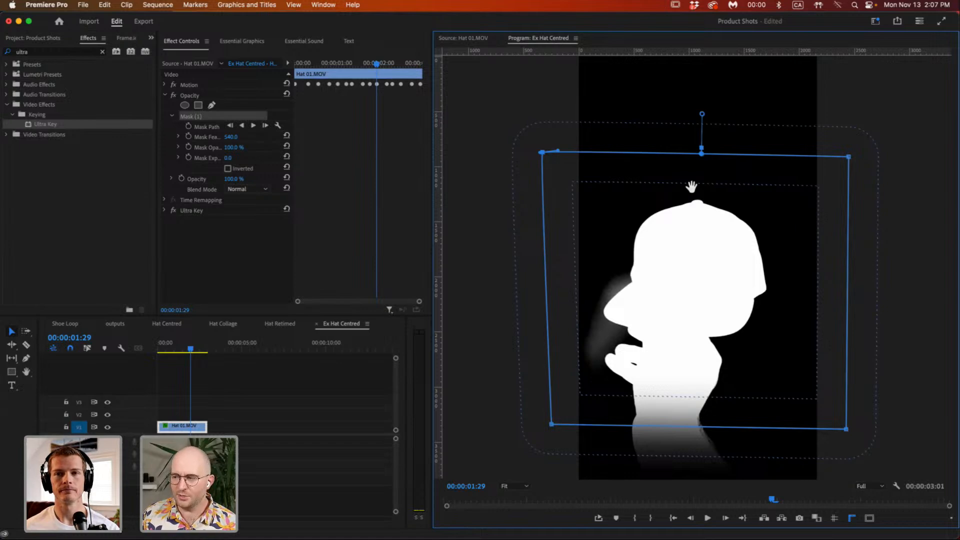
{"action": "left_click_drag", "start_coordinate": [848, 156], "coordinate": [852, 154]}
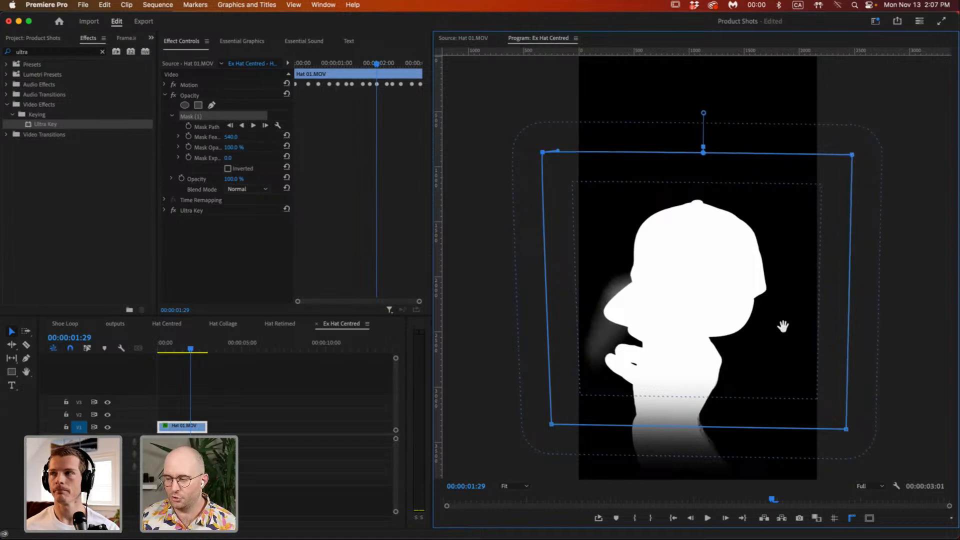
{"action": "left_click_drag", "start_coordinate": [868, 426], "coordinate": [484, 454]}
{"action": "left_click_drag", "start_coordinate": [859, 416], "coordinate": [523, 454]}
{"action": "mouse_move", "coordinate": [552, 423]}
{"action": "left_mouse_down"}
{"action": "mouse_move", "coordinate": [545, 448]}
{"action": "mouse_move", "coordinate": [554, 442]}
{"action": "left_mouse_up"}
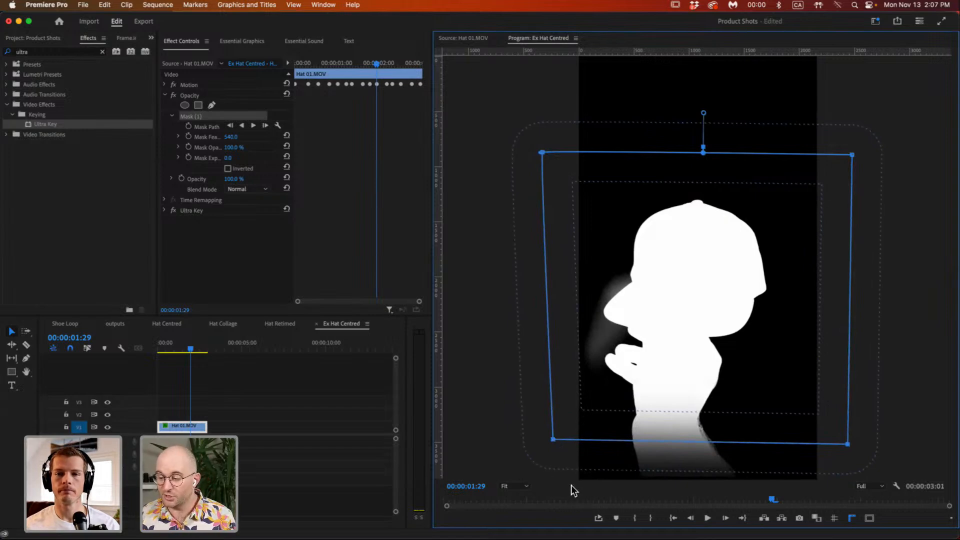
Scrub the sequence to 00:00:01:17 to check the mask against the moving hat, and collapse the Opacity properties.
{"action": "left_click_drag", "start_coordinate": [493, 498], "coordinate": [705, 500]}
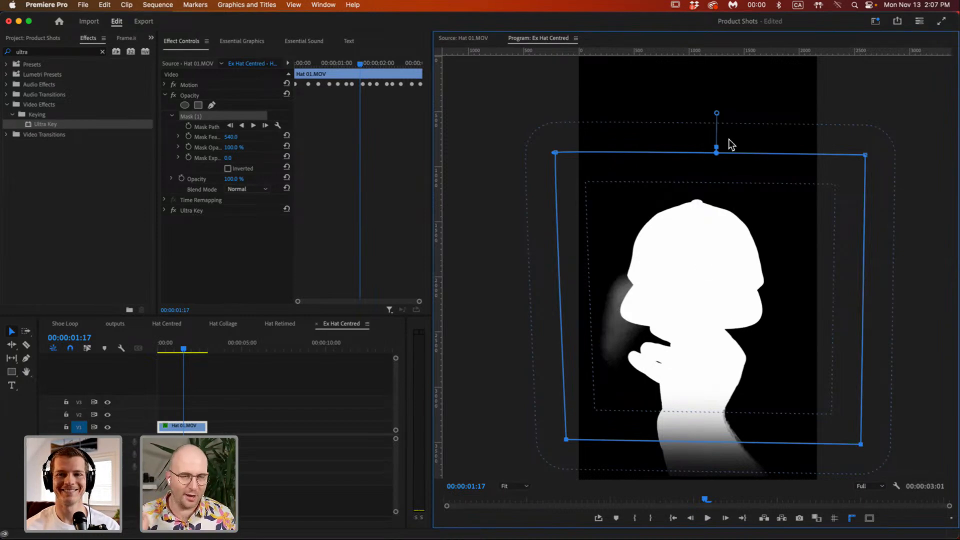
{"action": "left_click", "coordinate": [247, 232]}
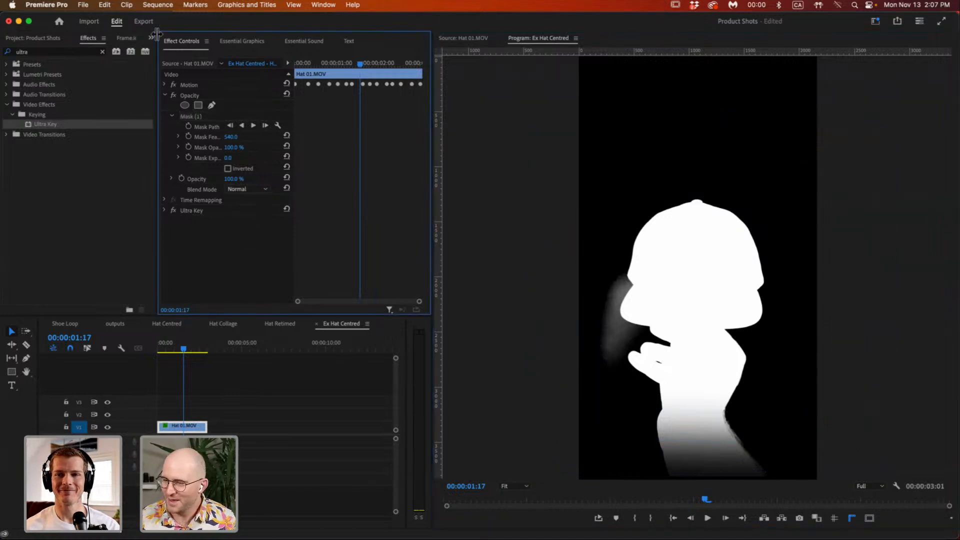
{"action": "left_click", "coordinate": [193, 116]}
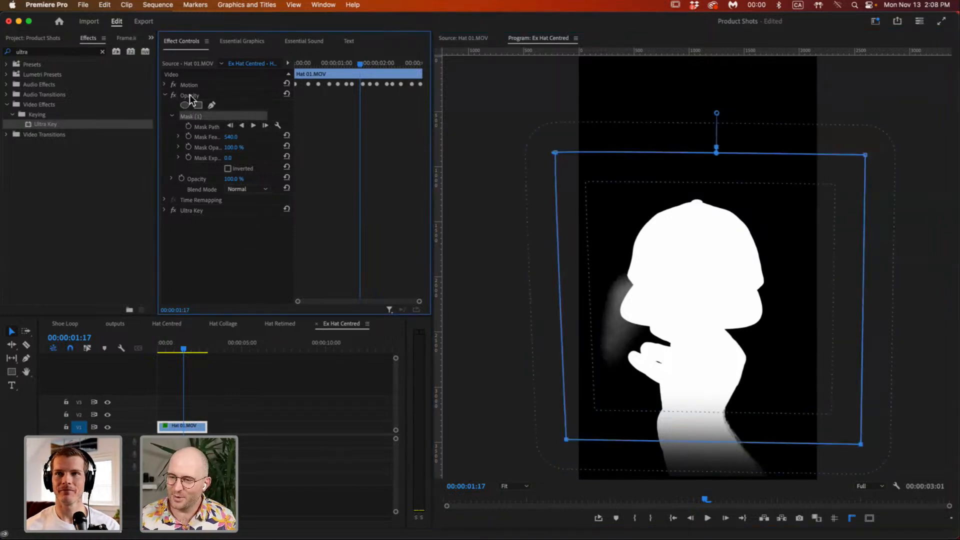
{"action": "left_click", "coordinate": [190, 95]}
{"action": "left_click", "coordinate": [164, 95]}
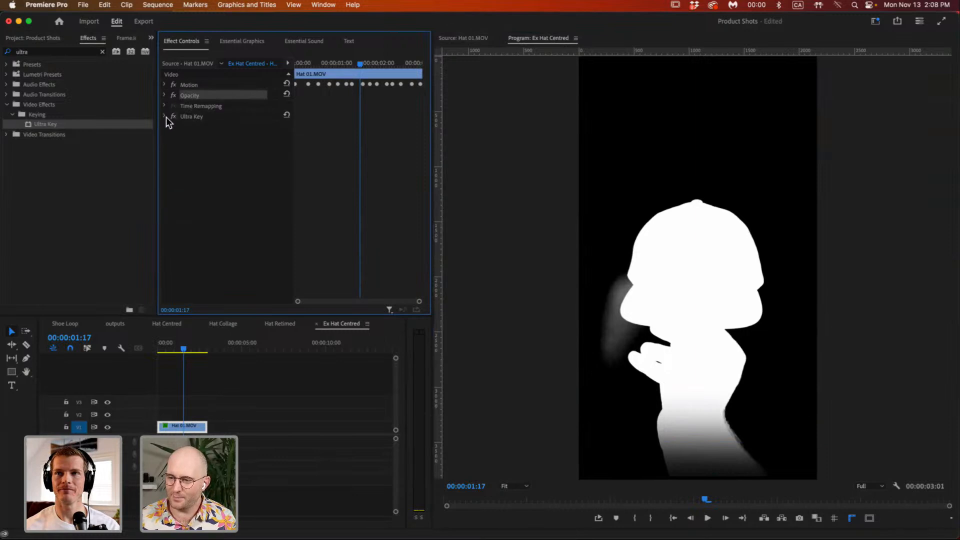
Lower Ultra Key's Matte Generation Shadow value to about 38 to reduce the grey haze beside the hat.
{"action": "left_click", "coordinate": [164, 117]}
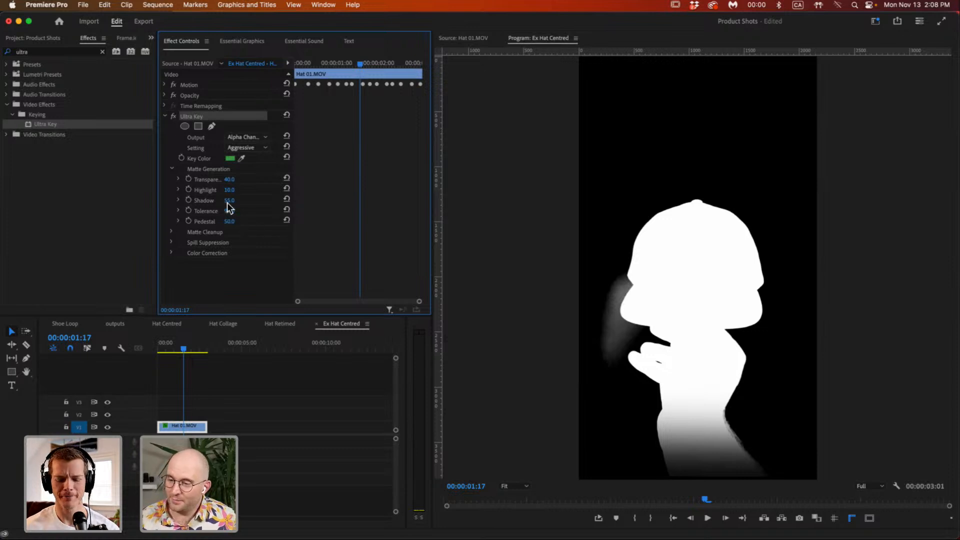
{"action": "left_click", "coordinate": [178, 200]}
{"action": "left_click", "coordinate": [212, 201]}
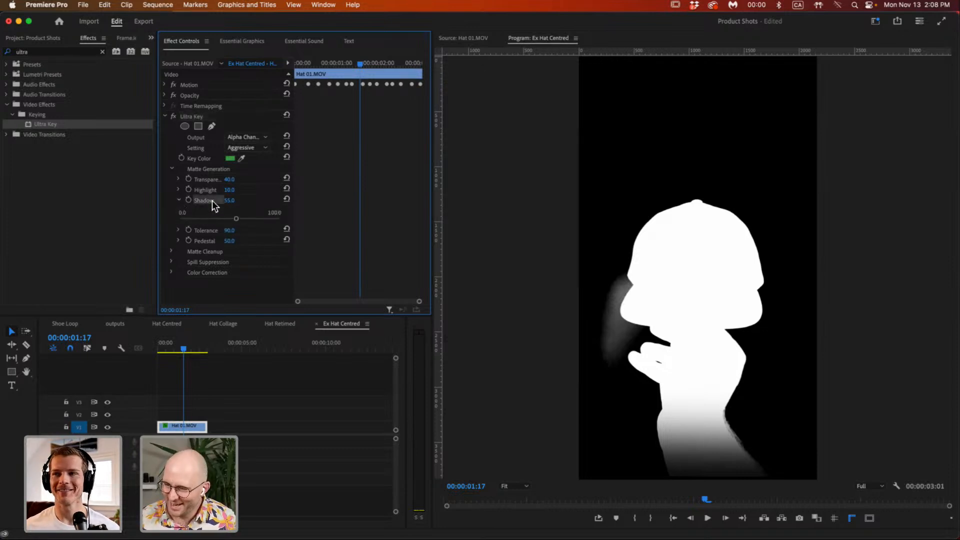
{"action": "left_click_drag", "start_coordinate": [239, 223], "coordinate": [223, 221]}
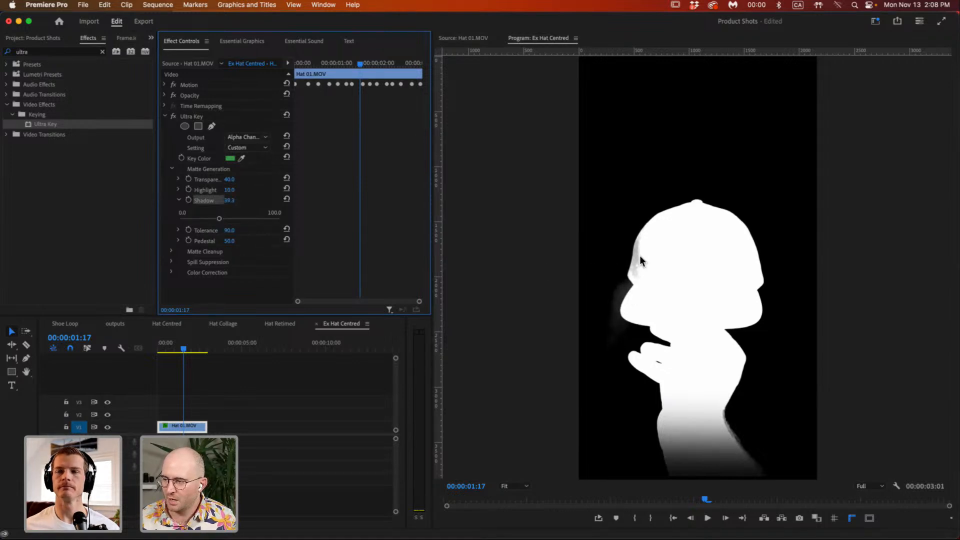
Try Ultra Key Highlight values of 43 and 0 at 00:00:01:15, and set the value back to 10.
{"action": "mouse_move", "coordinate": [707, 498]}
{"action": "left_mouse_down"}
{"action": "mouse_move", "coordinate": [621, 494]}
{"action": "mouse_move", "coordinate": [838, 500]}
{"action": "mouse_move", "coordinate": [684, 500]}
{"action": "mouse_move", "coordinate": [693, 500]}
{"action": "left_mouse_up"}
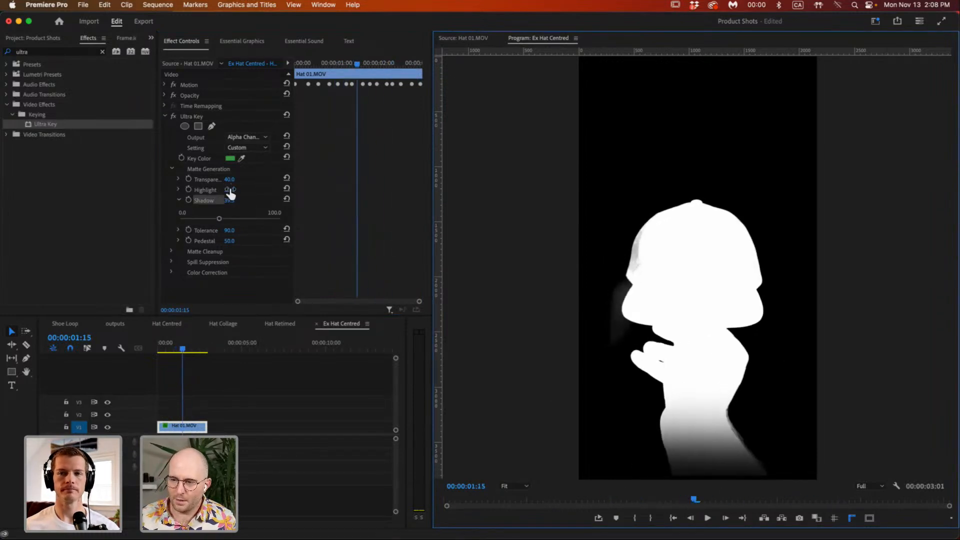
{"action": "left_click_drag", "start_coordinate": [231, 195], "coordinate": [252, 194]}
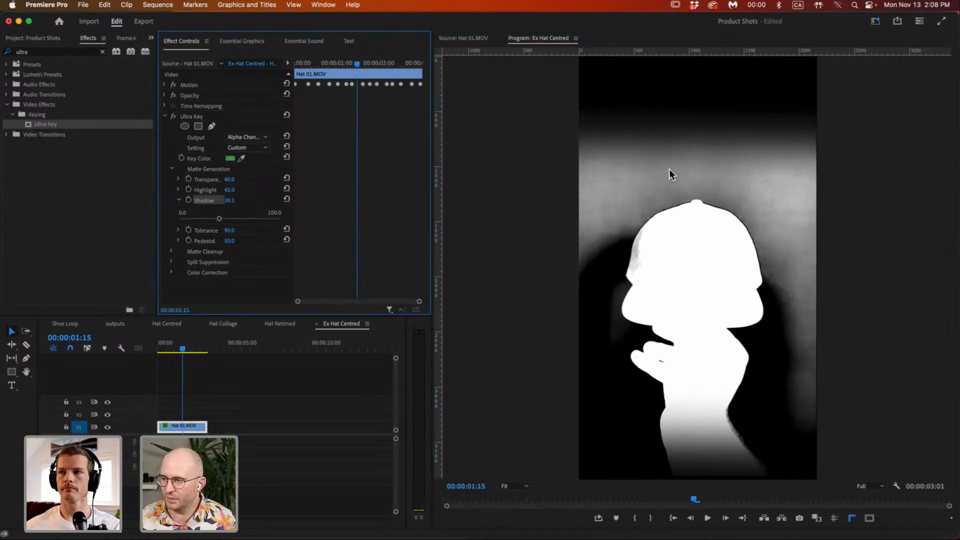
{"action": "left_click", "coordinate": [233, 187]}
{"action": "type", "text": "0"}
{"action": "key", "text": "Return"}
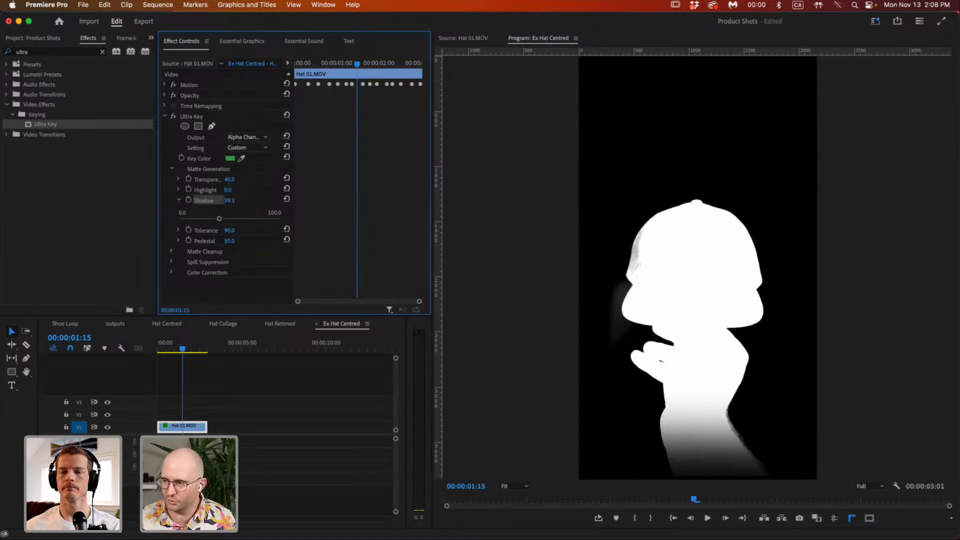
{"action": "left_click", "coordinate": [232, 190]}
{"action": "type", "text": "10"}
{"action": "key", "text": "Return"}
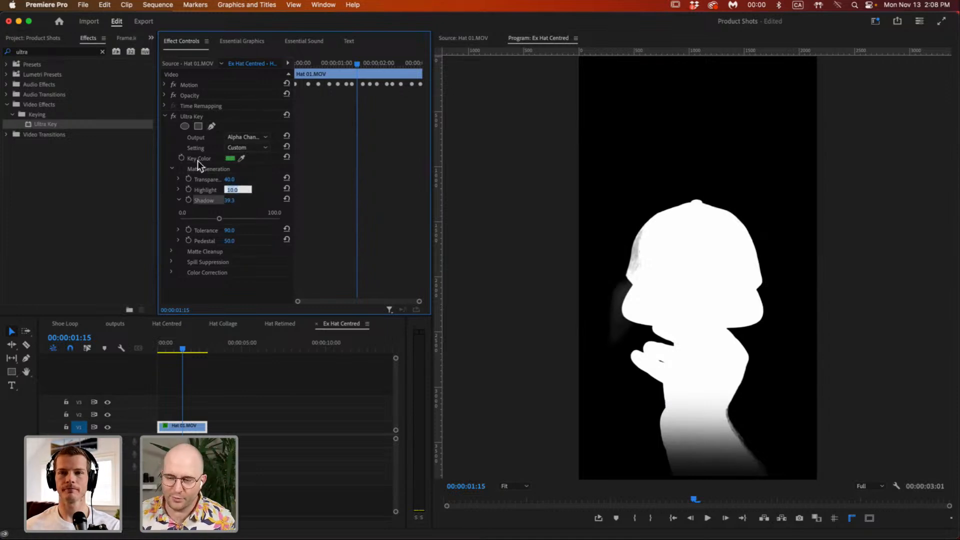
Try adjusting Ultra Key's Tolerance and look through its Setting presets without choosing another one.
{"action": "left_click", "coordinate": [179, 199]}
{"action": "left_click_drag", "start_coordinate": [232, 212], "coordinate": [256, 221]}
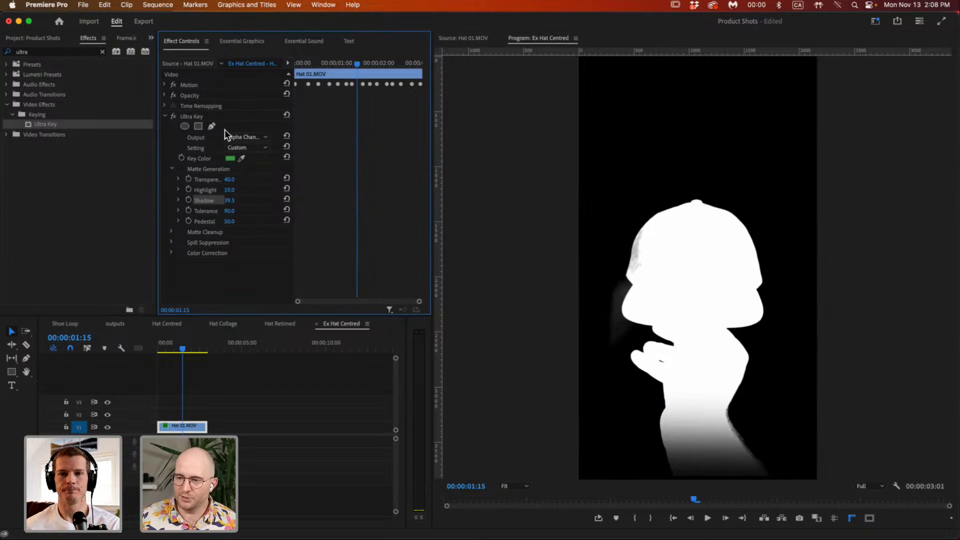
{"action": "left_click", "coordinate": [254, 146]}
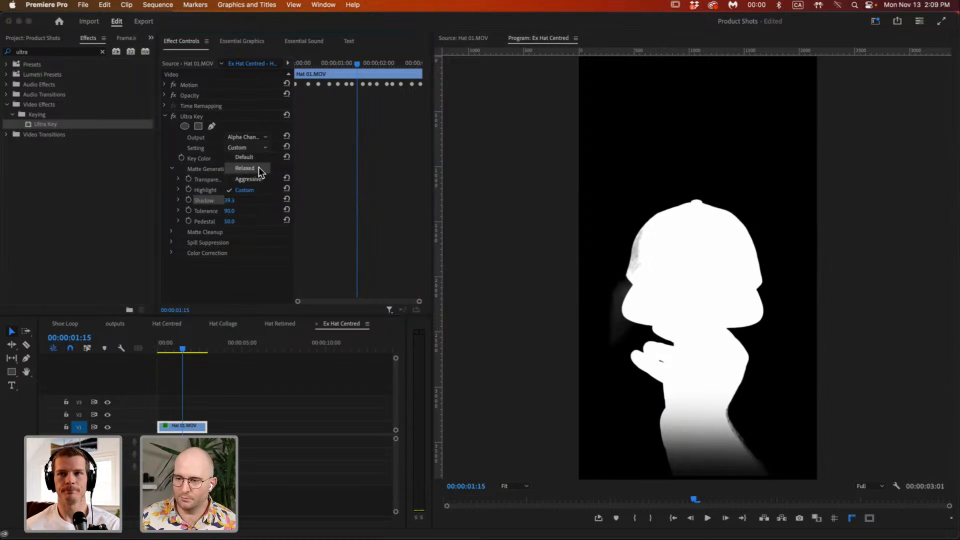
{"action": "left_click", "coordinate": [307, 196]}
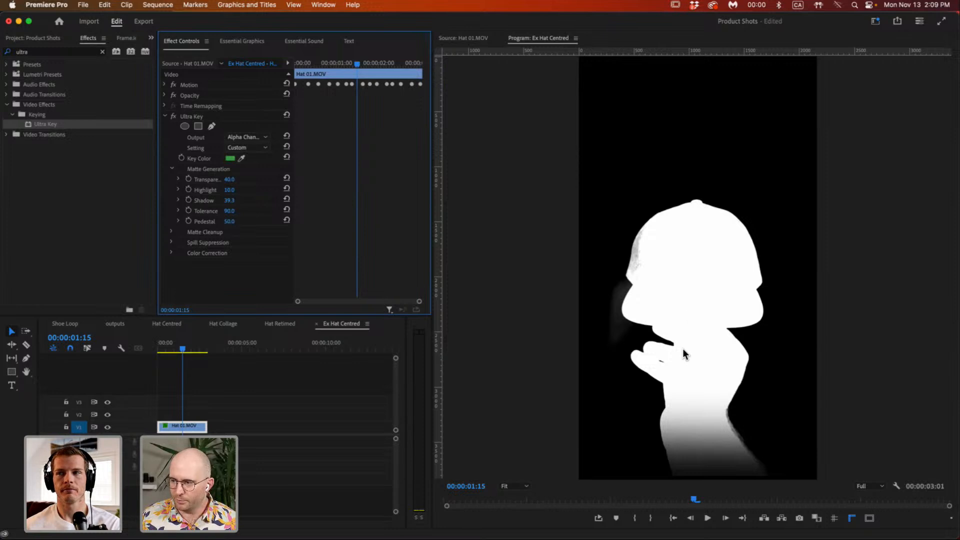
Set Ultra Key's Matte Cleanup to Choke 14, Contrast 98 and Mid Point 28 to fill the grey patch on the hat's edge.
{"action": "left_click", "coordinate": [172, 169]}
{"action": "left_click", "coordinate": [170, 179]}
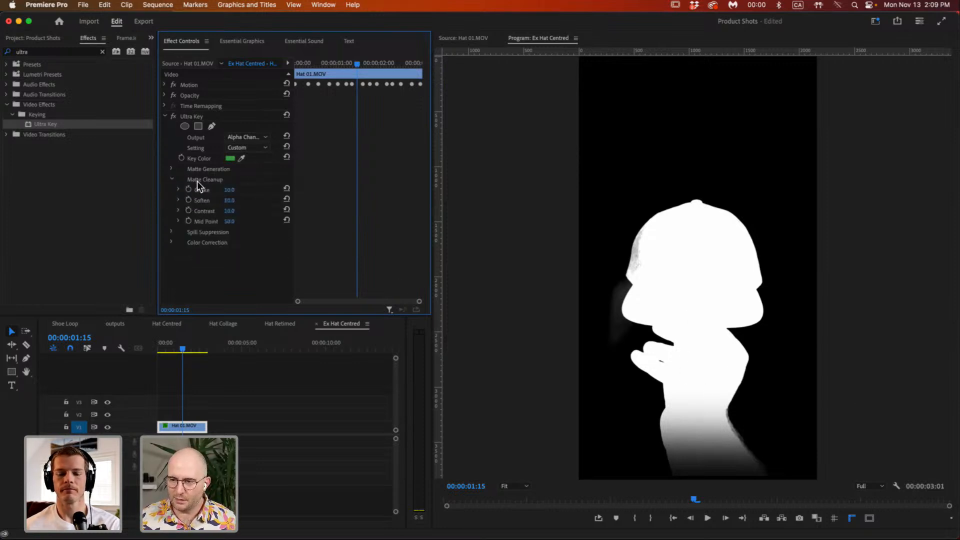
{"action": "mouse_move", "coordinate": [229, 193]}
{"action": "left_mouse_down"}
{"action": "mouse_move", "coordinate": [255, 193]}
{"action": "mouse_move", "coordinate": [242, 193]}
{"action": "left_mouse_up"}
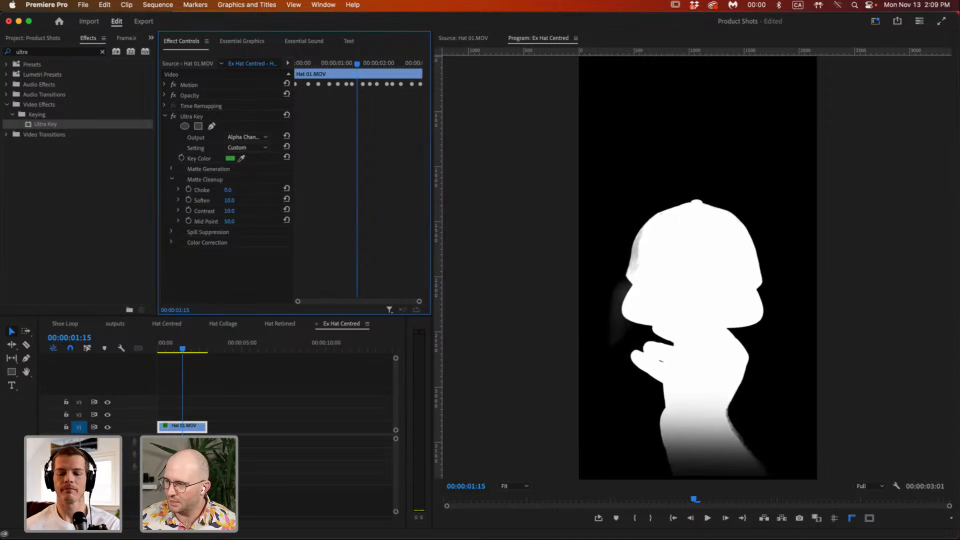
{"action": "key", "text": "Right"}
{"action": "key", "text": "Left"}
{"action": "left_click", "coordinate": [509, 485]}
{"action": "left_click", "coordinate": [520, 443]}
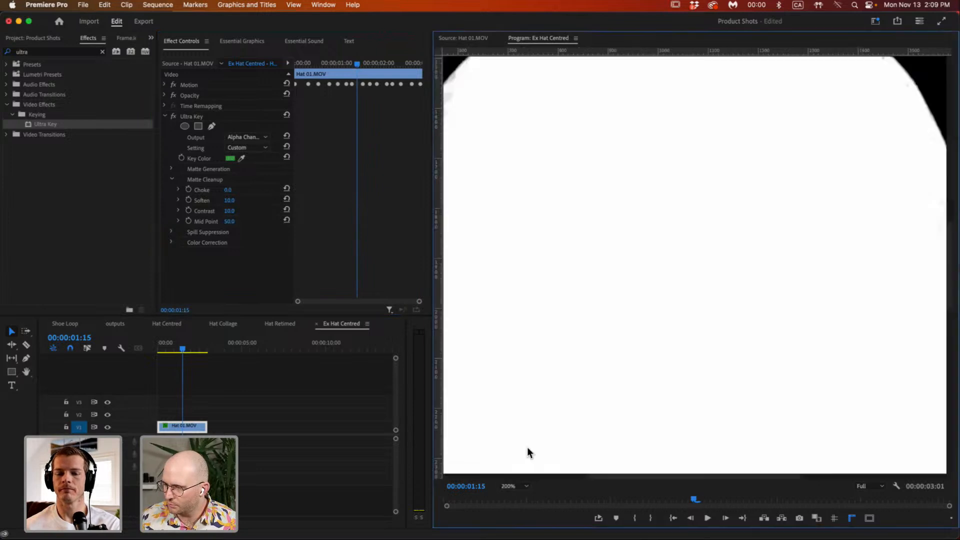
{"action": "key", "text": "h"}
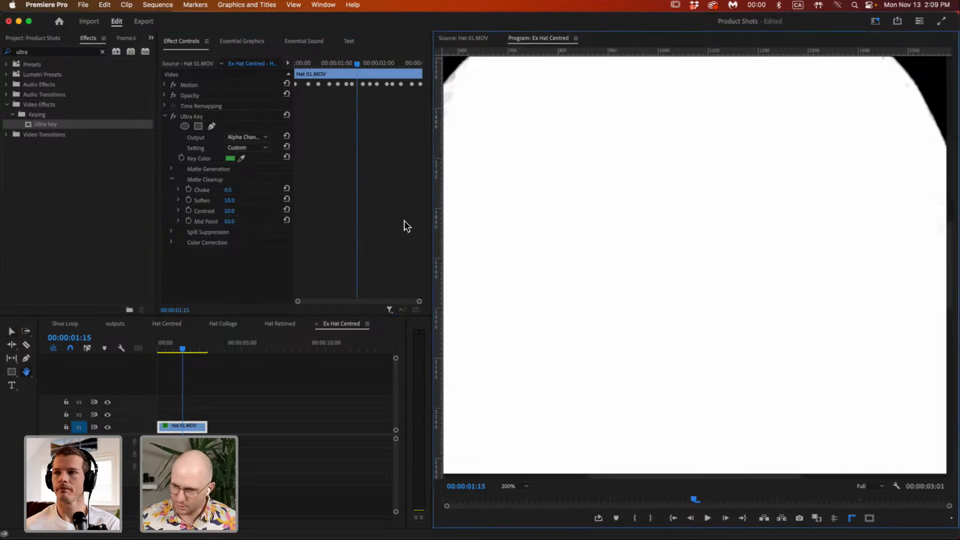
{"action": "left_click_drag", "start_coordinate": [499, 184], "coordinate": [701, 331]}
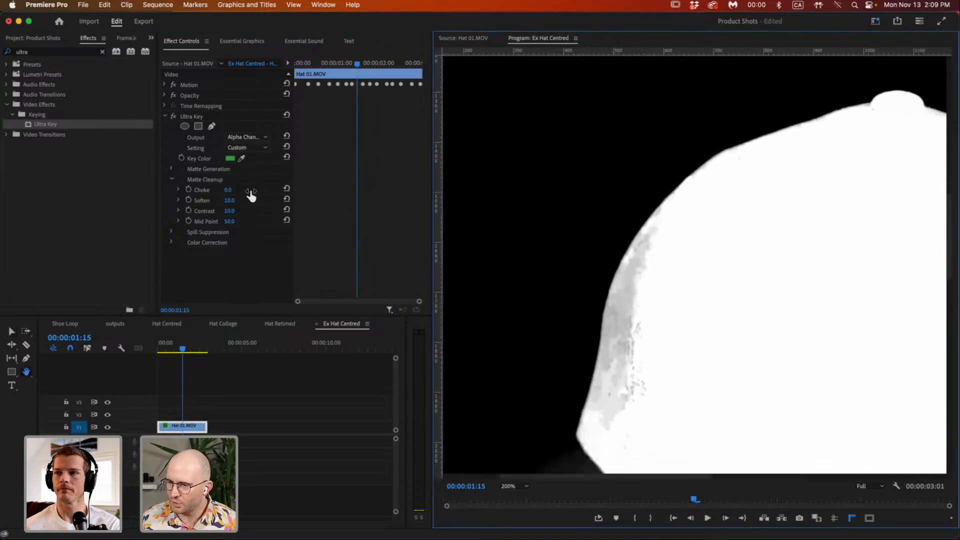
{"action": "left_click_drag", "start_coordinate": [231, 192], "coordinate": [272, 210]}
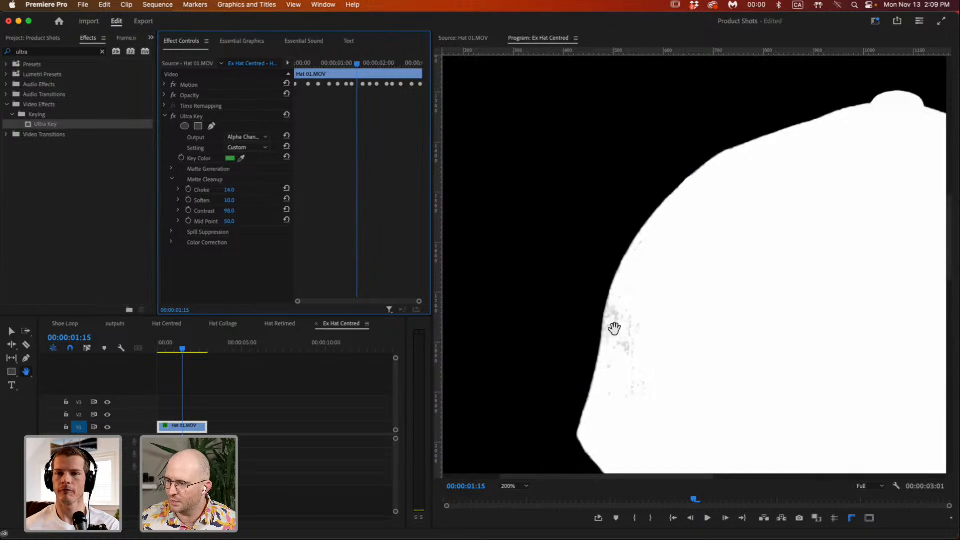
{"action": "left_click_drag", "start_coordinate": [230, 222], "coordinate": [220, 222]}
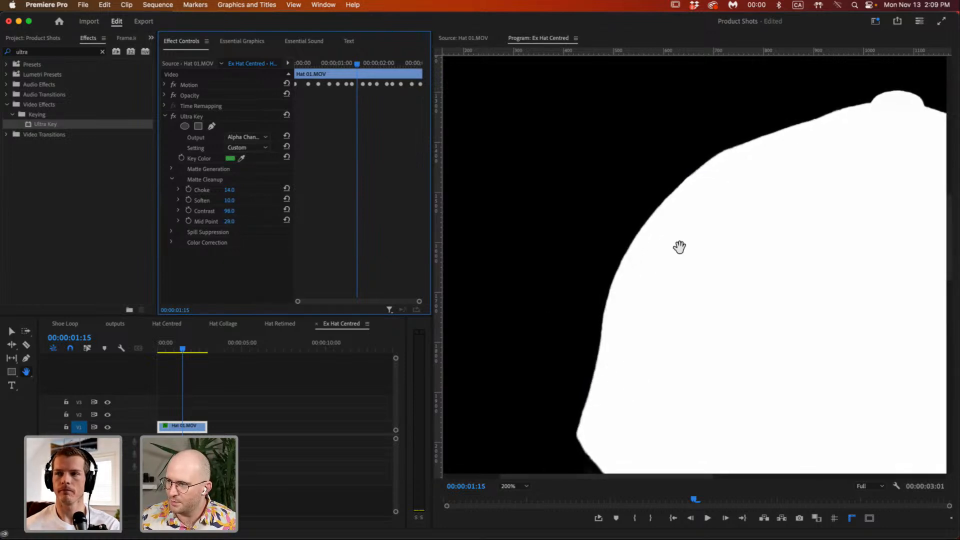
Examine the matte around the brim at 200%, return the program view to Fit and scrub the sequence to 00:00:02:02.
{"action": "left_click_drag", "start_coordinate": [713, 253], "coordinate": [694, 214]}
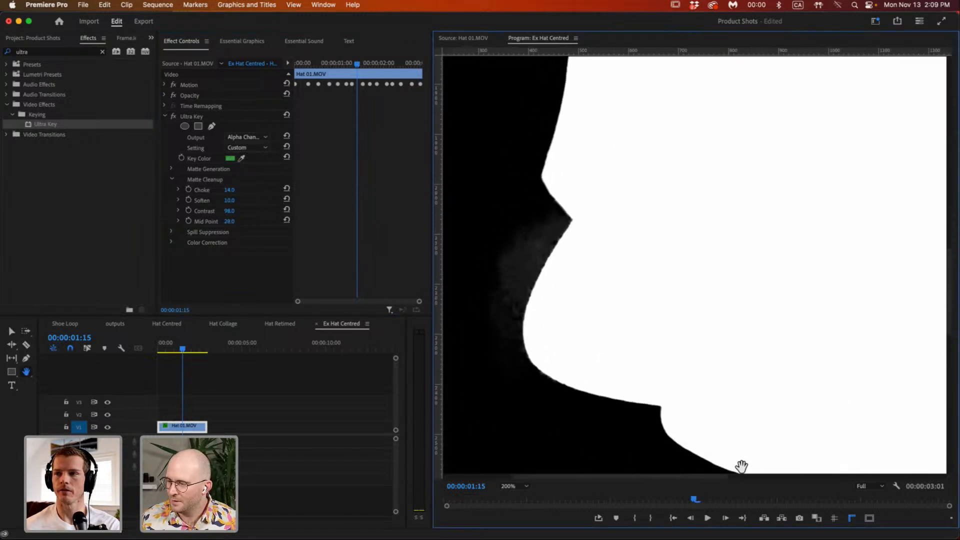
{"action": "left_click", "coordinate": [513, 487]}
{"action": "left_click", "coordinate": [520, 376]}
{"action": "mouse_move", "coordinate": [707, 501]}
{"action": "left_mouse_down"}
{"action": "mouse_move", "coordinate": [480, 501]}
{"action": "mouse_move", "coordinate": [720, 486]}
{"action": "mouse_move", "coordinate": [585, 500]}
{"action": "mouse_move", "coordinate": [795, 500]}
{"action": "mouse_move", "coordinate": [694, 506]}
{"action": "left_mouse_up"}
{"action": "left_click_drag", "start_coordinate": [710, 508], "coordinate": [587, 505]}
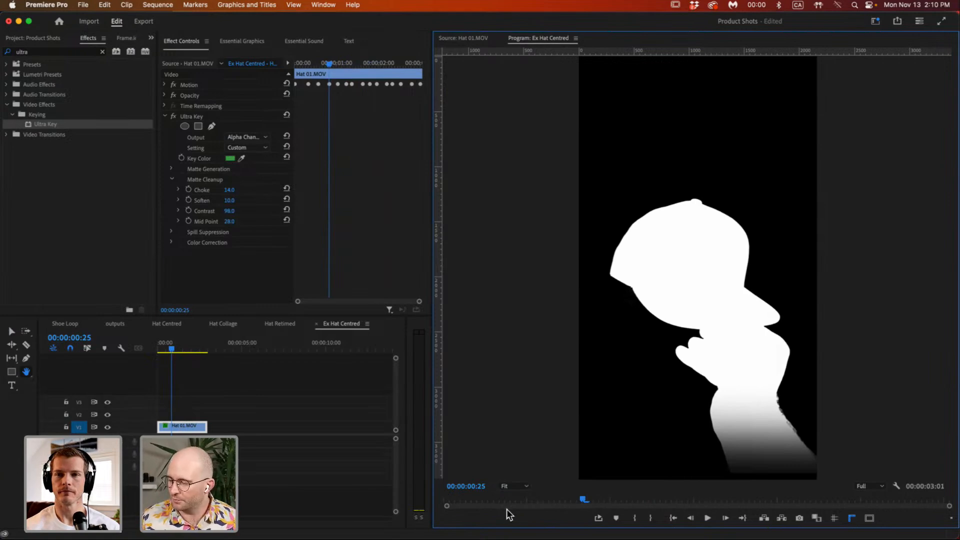
{"action": "left_click_drag", "start_coordinate": [506, 503], "coordinate": [790, 536]}
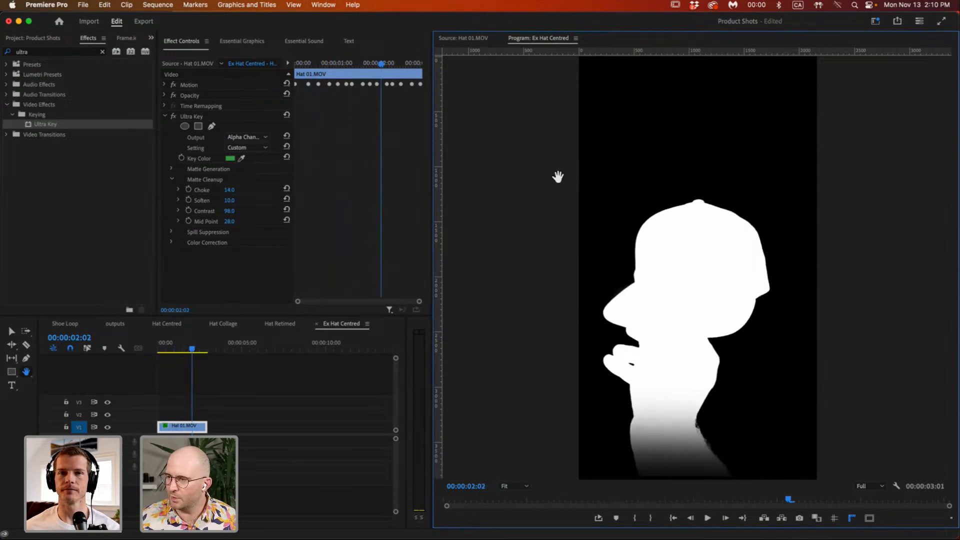
Switch Ultra Key's Output to Composite and check the keyed hat at 00:00:01:18.
{"action": "left_click", "coordinate": [263, 134]}
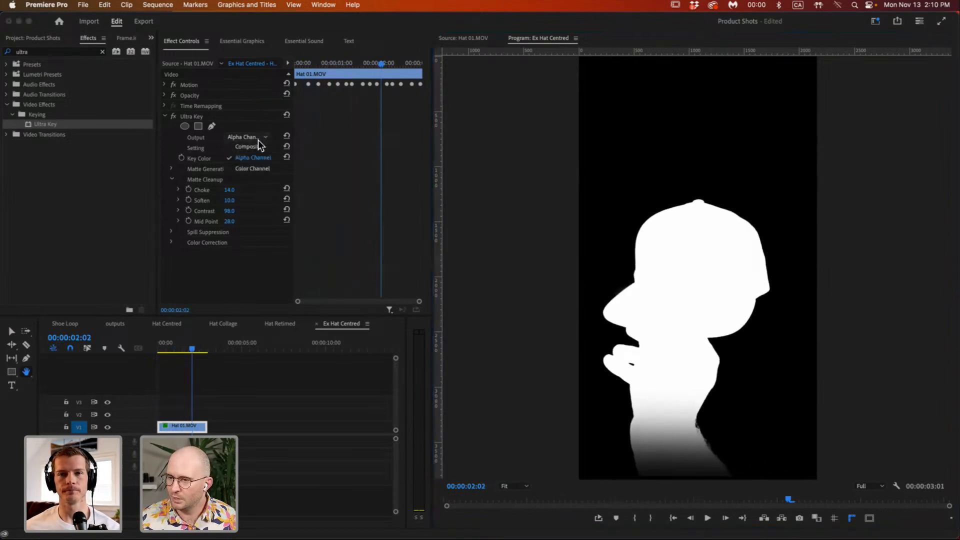
{"action": "left_click", "coordinate": [257, 142]}
{"action": "left_click_drag", "start_coordinate": [782, 502], "coordinate": [712, 492]}
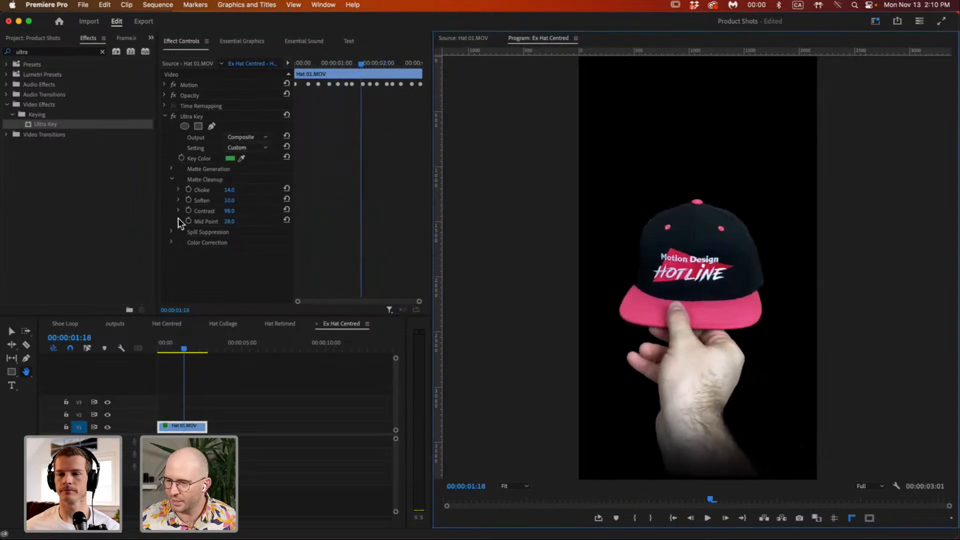
Expand Ultra Key's Spill Suppression and Color Correction settings for review, and scrub the sequence to 00:00:01:08.
{"action": "left_click", "coordinate": [171, 180]}
{"action": "left_click", "coordinate": [172, 190]}
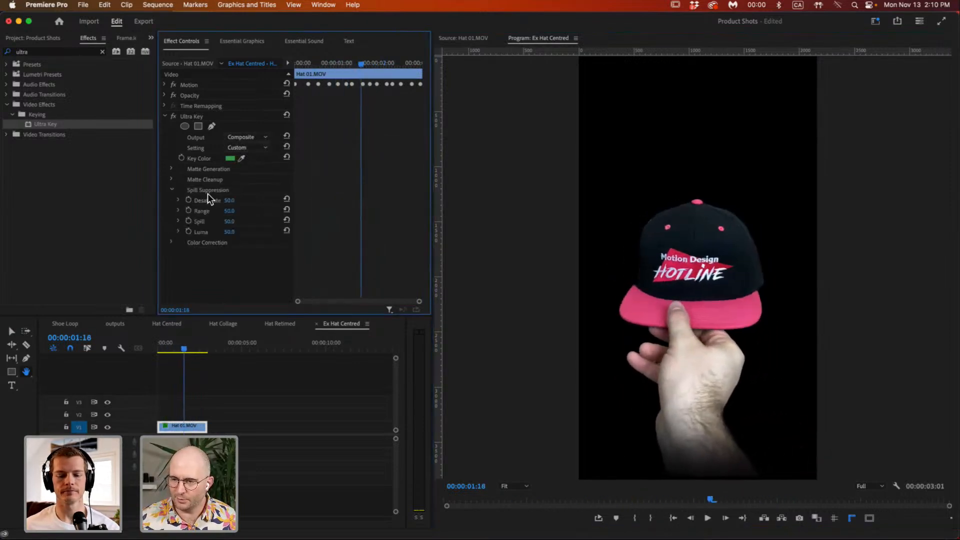
{"action": "left_click", "coordinate": [170, 243]}
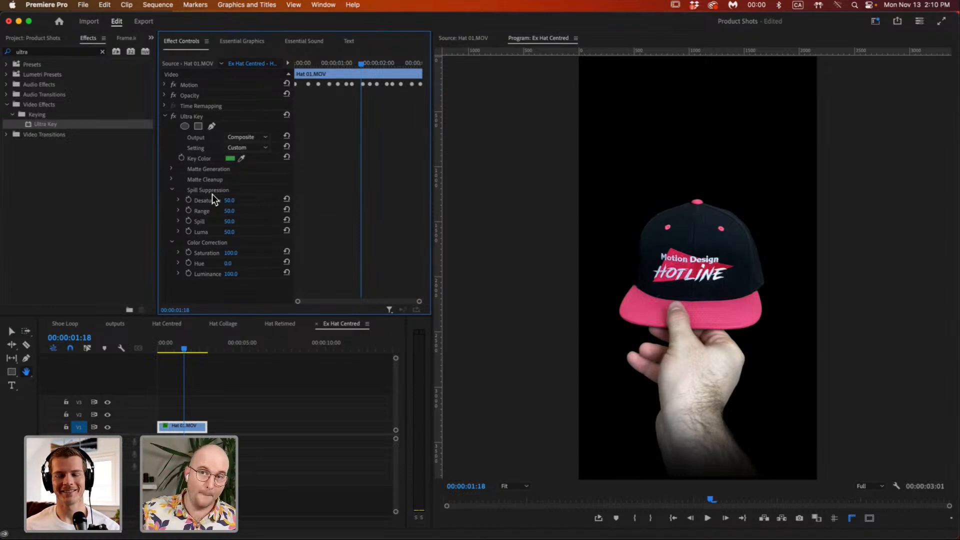
{"action": "left_click_drag", "start_coordinate": [683, 501], "coordinate": [660, 521]}
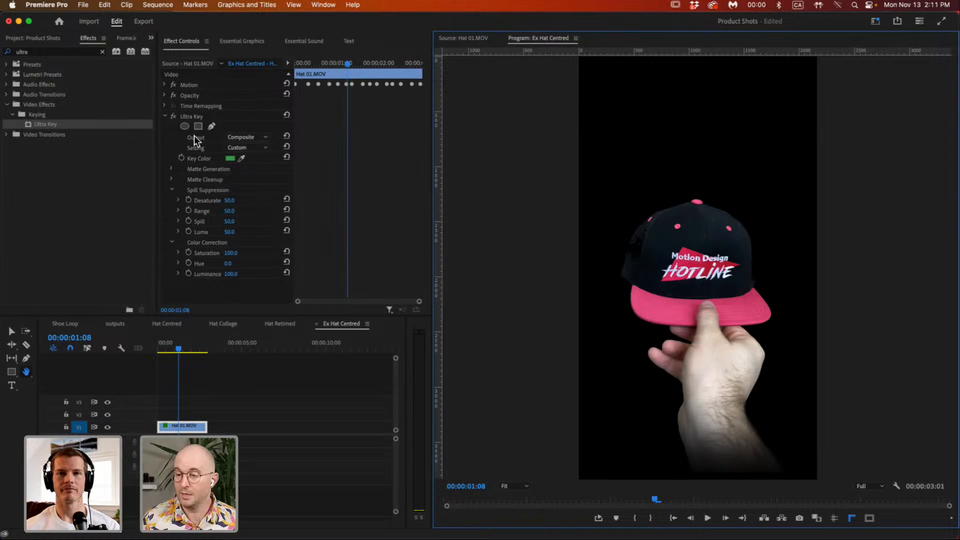
Try adjusting Saturation and Hue in Ultra Key's Color Correction, restore 100 and 0, and collapse the effect.
{"action": "left_click", "coordinate": [213, 246]}
{"action": "mouse_move", "coordinate": [231, 253]}
{"action": "left_mouse_down"}
{"action": "mouse_move", "coordinate": [252, 252]}
{"action": "mouse_move", "coordinate": [207, 252]}
{"action": "mouse_move", "coordinate": [280, 253]}
{"action": "mouse_move", "coordinate": [237, 257]}
{"action": "left_mouse_up"}
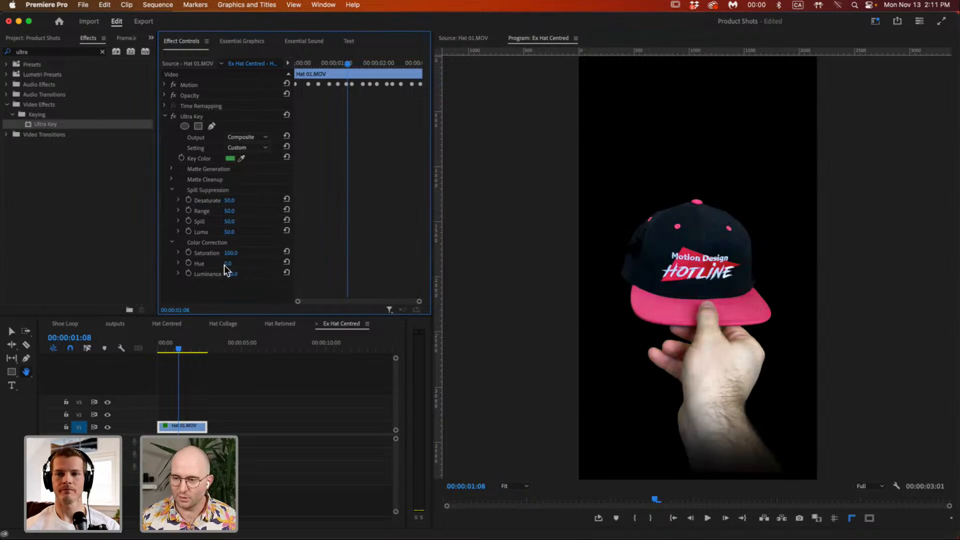
{"action": "left_click_drag", "start_coordinate": [227, 263], "coordinate": [246, 275]}
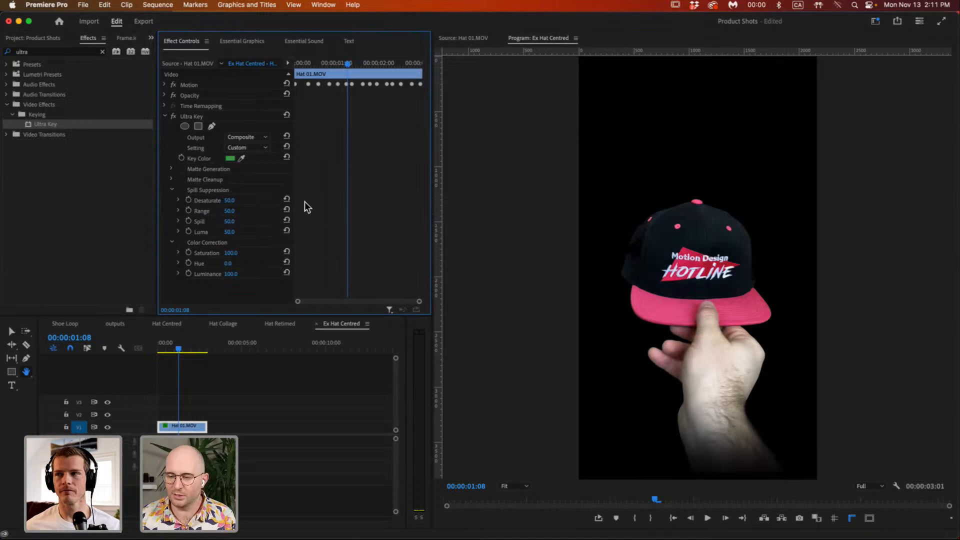
{"action": "left_click", "coordinate": [165, 116]}
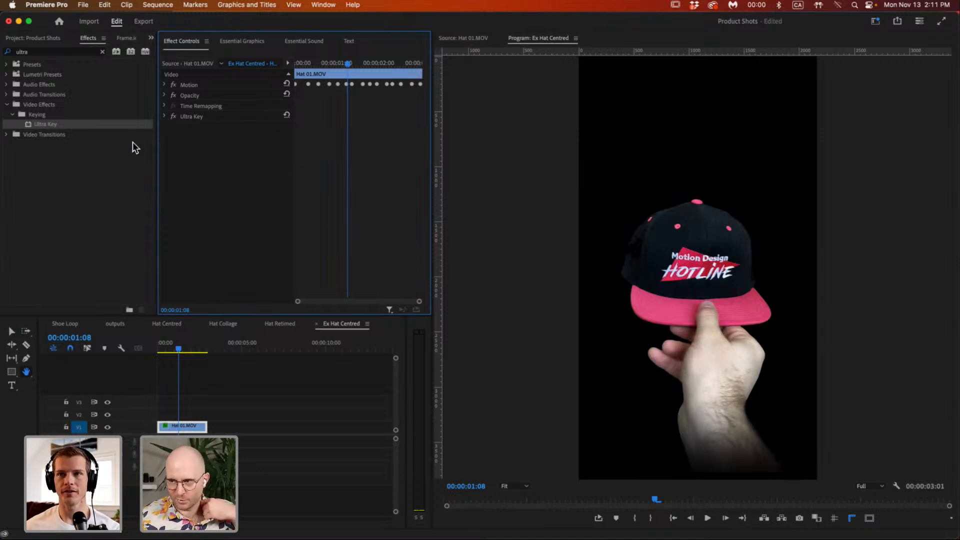
Play back and scrub the keyed Ex Hat Centred sequence to check the hat's motion, stopping at 00:00:01:07.
{"action": "left_click", "coordinate": [290, 412]}
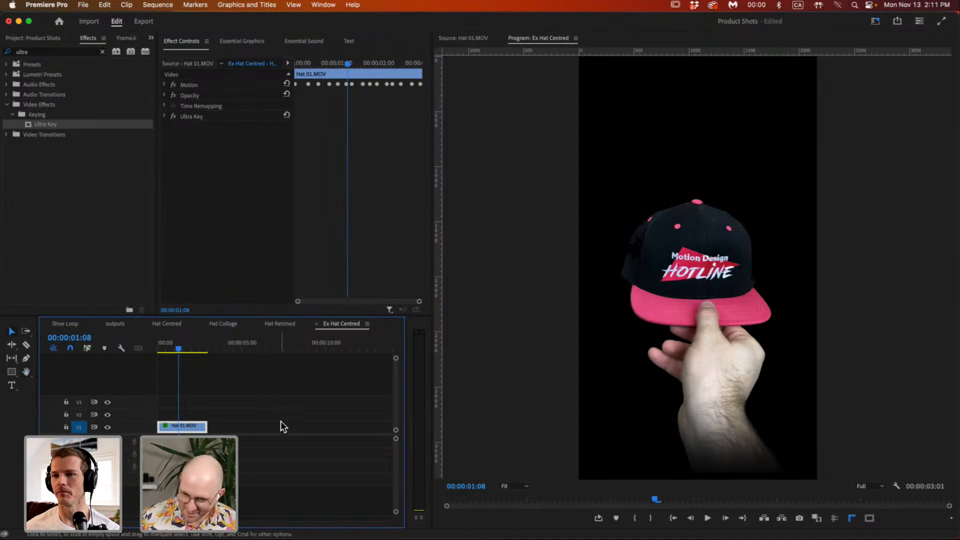
{"action": "left_click", "coordinate": [281, 422]}
{"action": "left_click_drag", "start_coordinate": [650, 499], "coordinate": [344, 506]}
{"action": "mouse_move", "coordinate": [197, 347]}
{"action": "left_mouse_down"}
{"action": "mouse_move", "coordinate": [210, 347]}
{"action": "mouse_move", "coordinate": [180, 358]}
{"action": "mouse_move", "coordinate": [218, 360]}
{"action": "mouse_move", "coordinate": [174, 368]}
{"action": "mouse_move", "coordinate": [214, 351]}
{"action": "left_mouse_up"}
{"action": "key", "text": "space"}
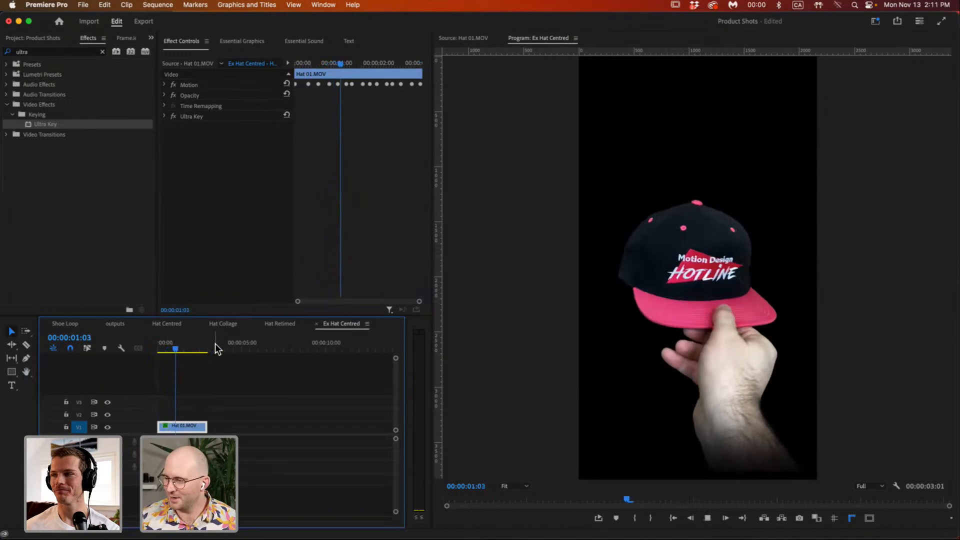
{"action": "key", "text": "space"}
{"action": "left_click_drag", "start_coordinate": [191, 343], "coordinate": [180, 359]}
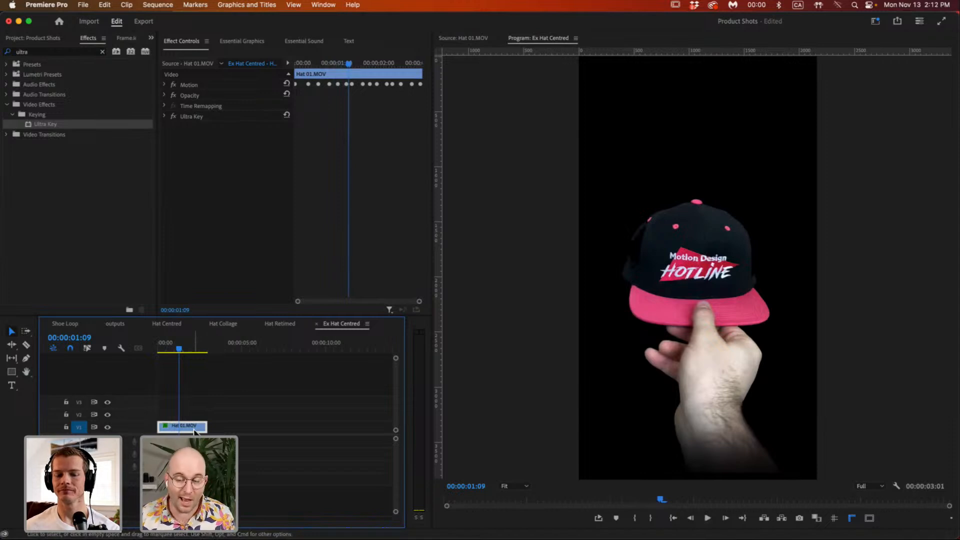
{"action": "left_click_drag", "start_coordinate": [181, 349], "coordinate": [139, 355]}
{"action": "key", "text": "space"}
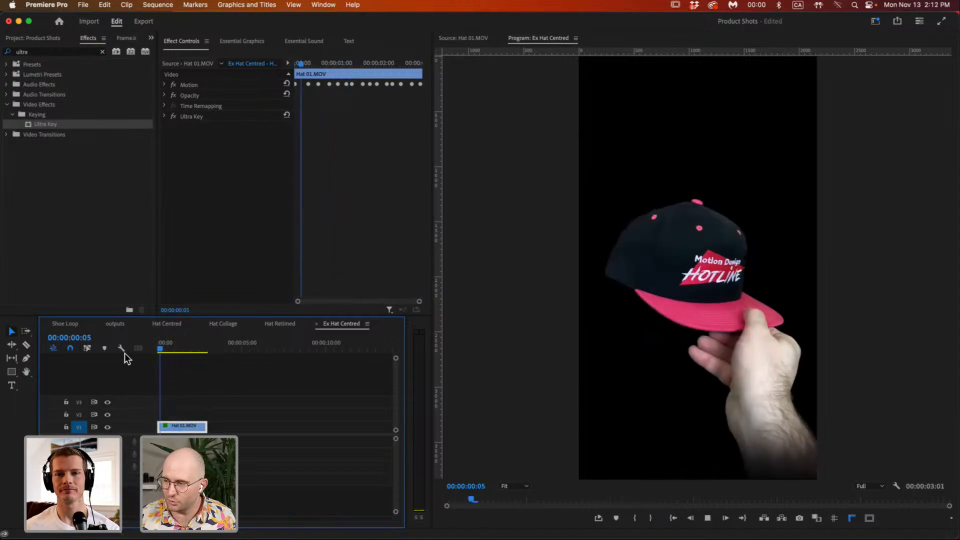
{"action": "key", "text": "space"}
{"action": "mouse_move", "coordinate": [194, 350]}
{"action": "left_mouse_down"}
{"action": "mouse_move", "coordinate": [149, 350]}
{"action": "mouse_move", "coordinate": [188, 352]}
{"action": "mouse_move", "coordinate": [178, 355]}
{"action": "left_mouse_up"}
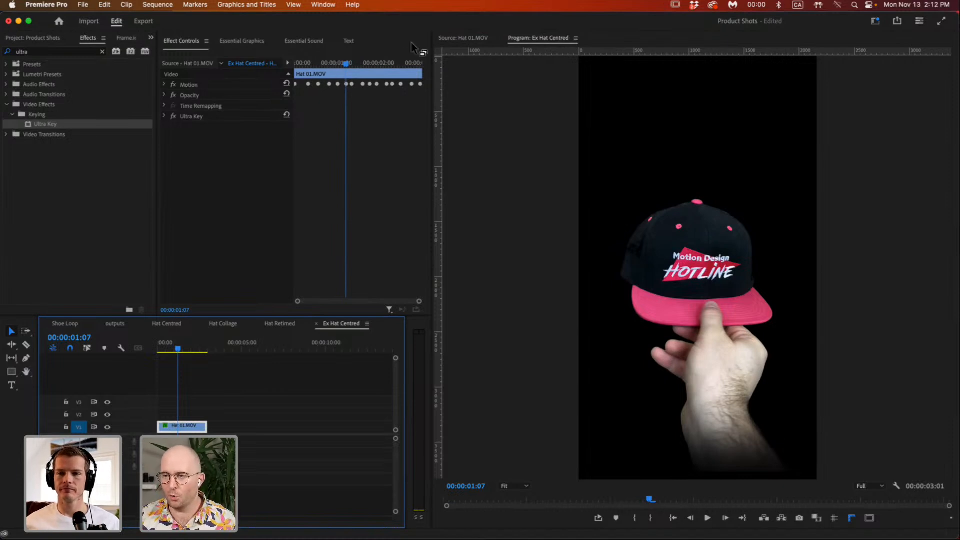
Slow the Hat 01.MOV clip to 50% speed.
{"action": "left_click", "coordinate": [372, 75]}
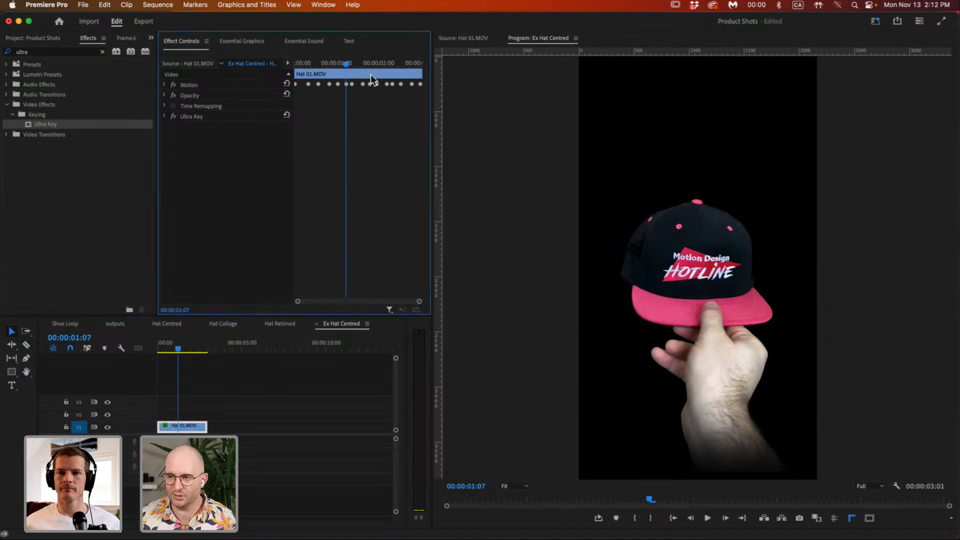
{"action": "left_click", "coordinate": [197, 428]}
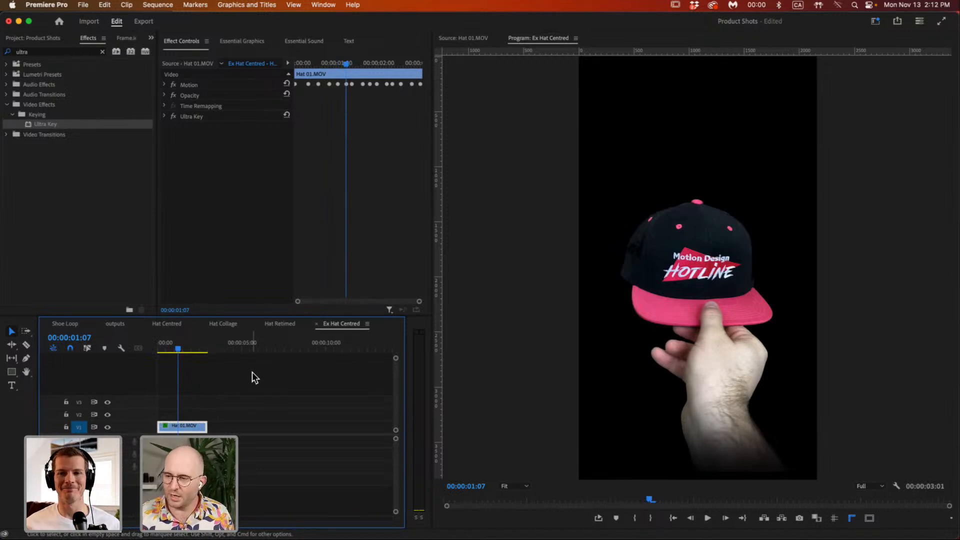
{"action": "right_click", "coordinate": [192, 426]}
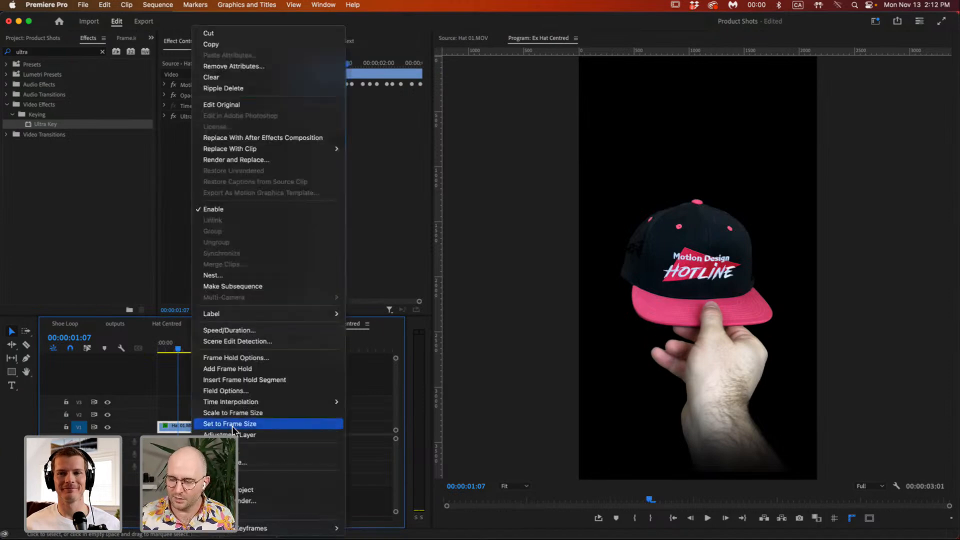
{"action": "left_click", "coordinate": [254, 330]}
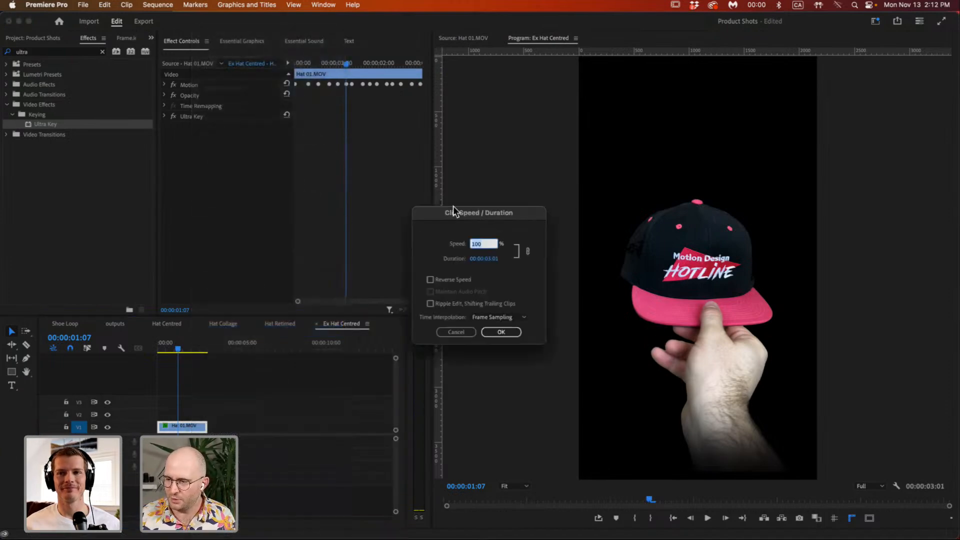
{"action": "type", "text": "50"}
{"action": "key", "text": "Return"}
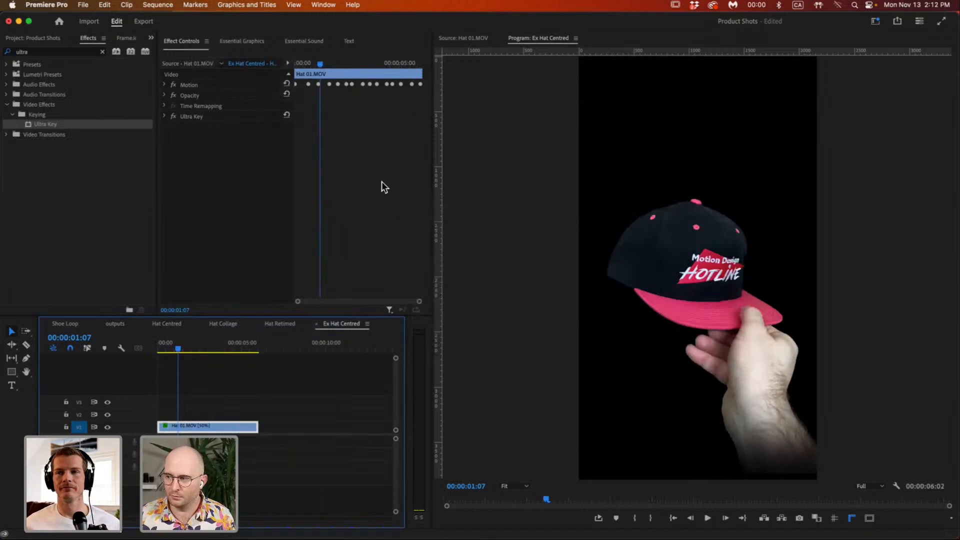
Undo the Hat 01.MOV clip's 50% speed change and bring up the project's items.
{"action": "key", "text": "super+z"}
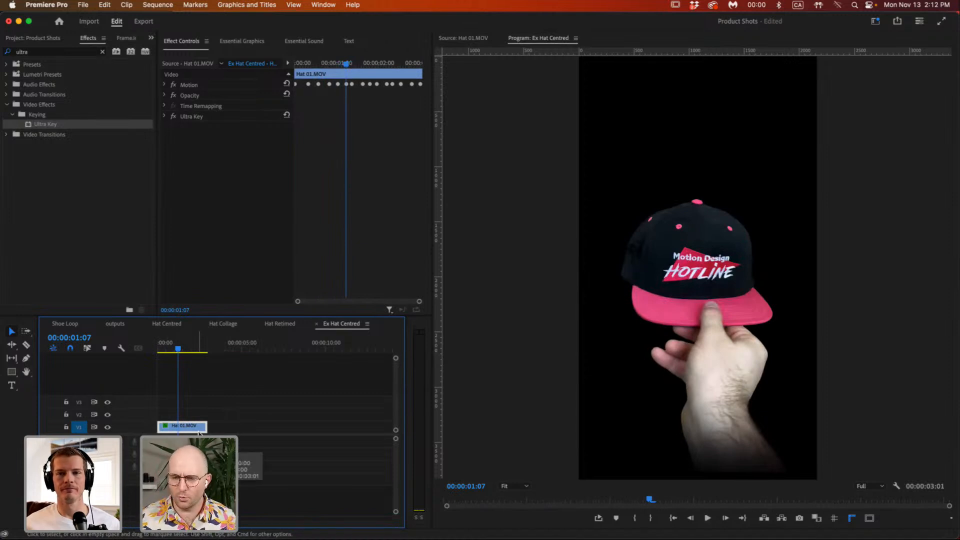
{"action": "left_click", "coordinate": [49, 40]}
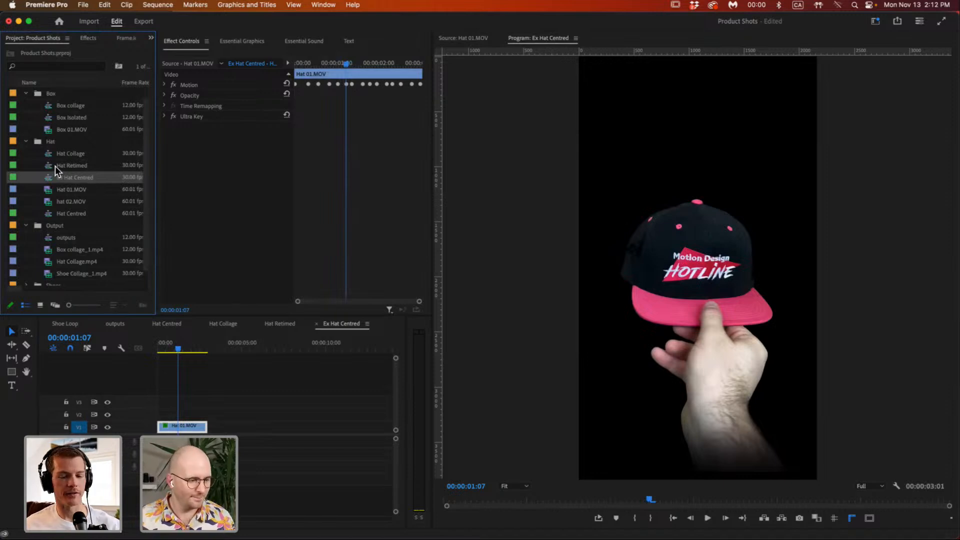
{"action": "left_click", "coordinate": [195, 406]}
{"action": "left_click", "coordinate": [187, 426]}
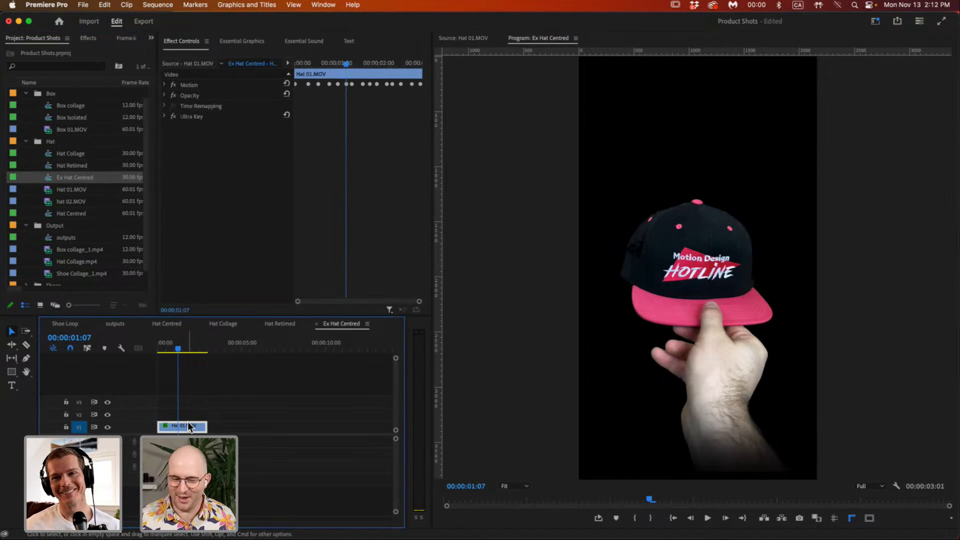
{"action": "right_click", "coordinate": [189, 427]}
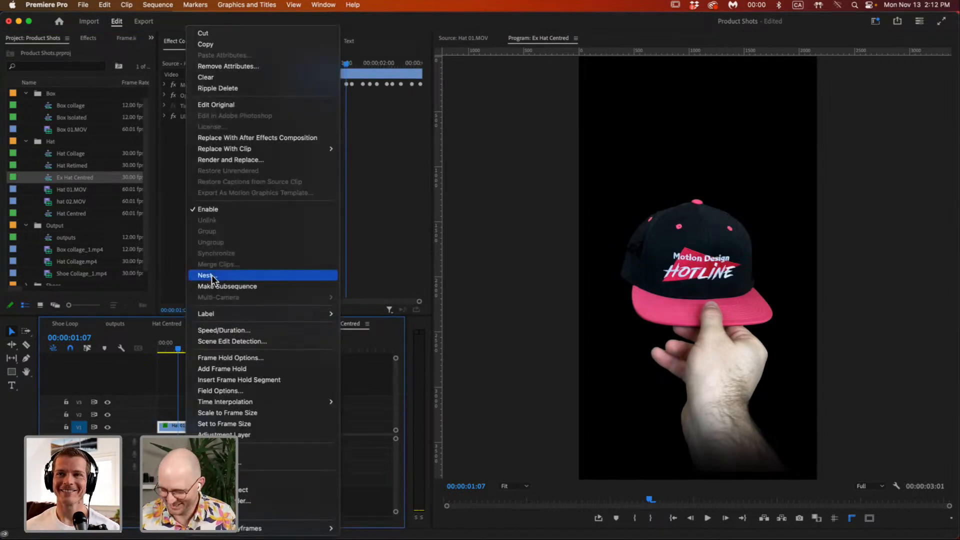
{"action": "left_click", "coordinate": [240, 276]}
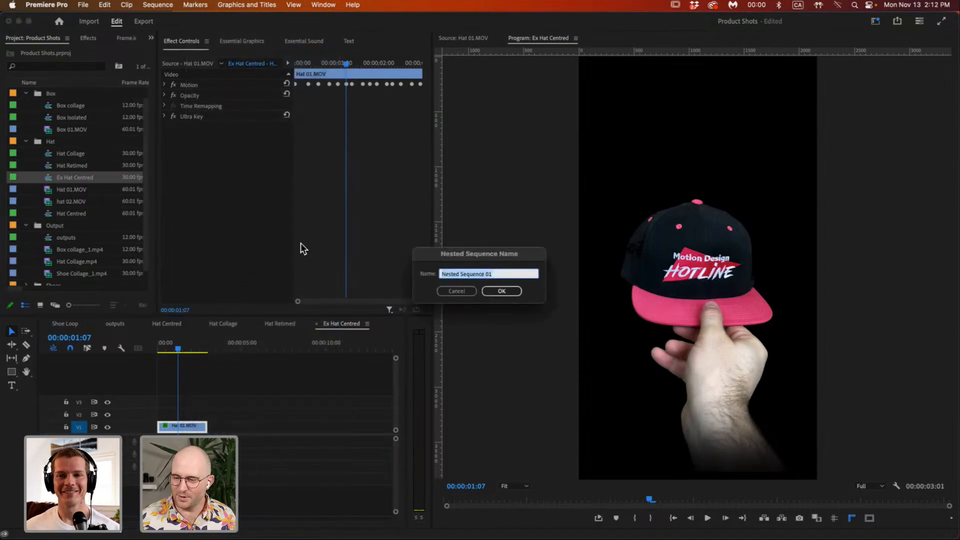
{"action": "left_click", "coordinate": [464, 292]}
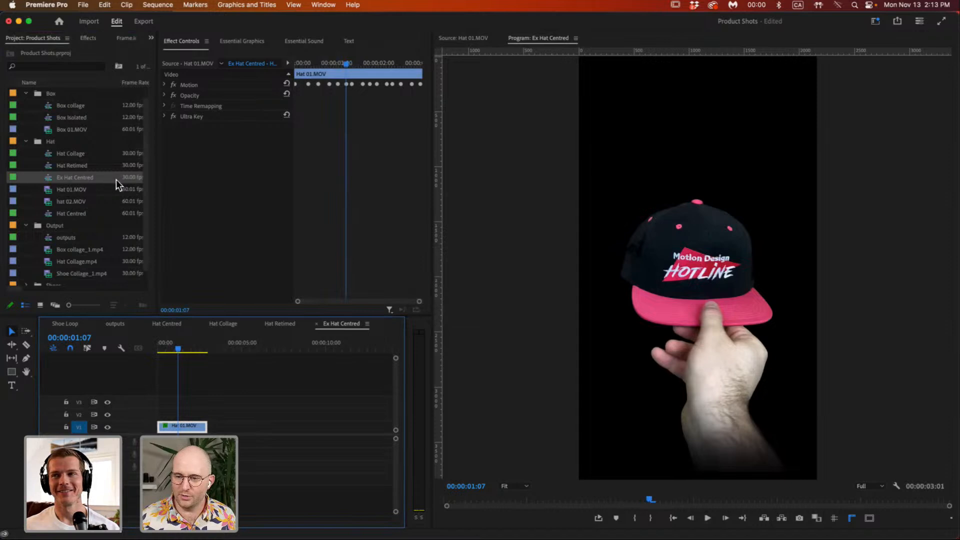
Create a new sequence from Ex Hat Centred so it is nested as a clip, and remove its linked audio.
{"action": "left_click_drag", "start_coordinate": [149, 177], "coordinate": [227, 177]}
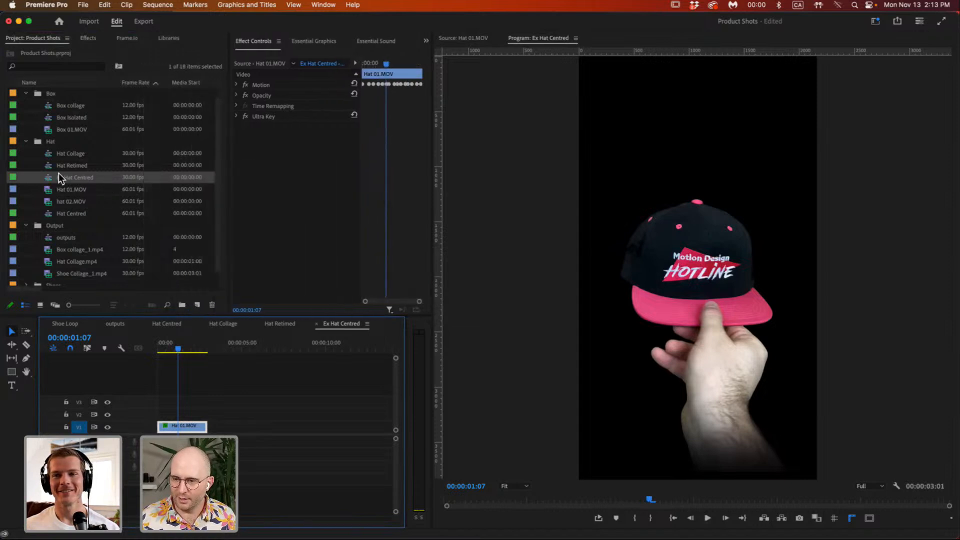
{"action": "left_click_drag", "start_coordinate": [52, 180], "coordinate": [200, 306]}
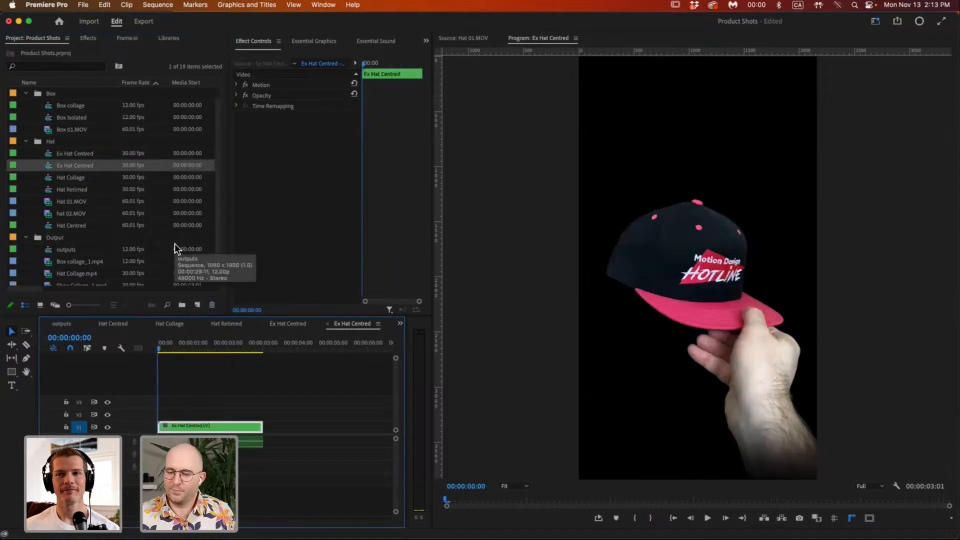
{"action": "left_click", "coordinate": [223, 429]}
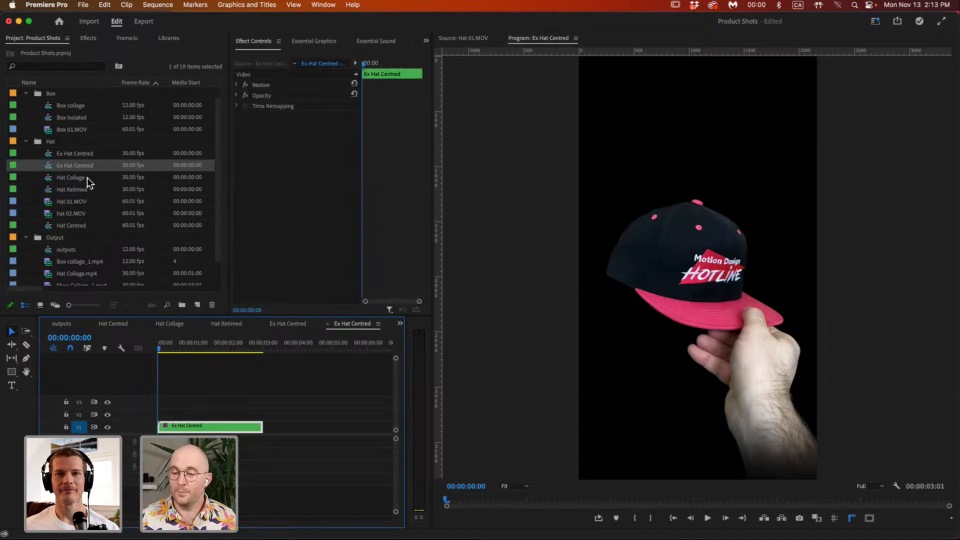
Rename the new sequence containing the nested clip as Ex Hat Retimed and open it.
{"action": "left_click", "coordinate": [76, 163]}
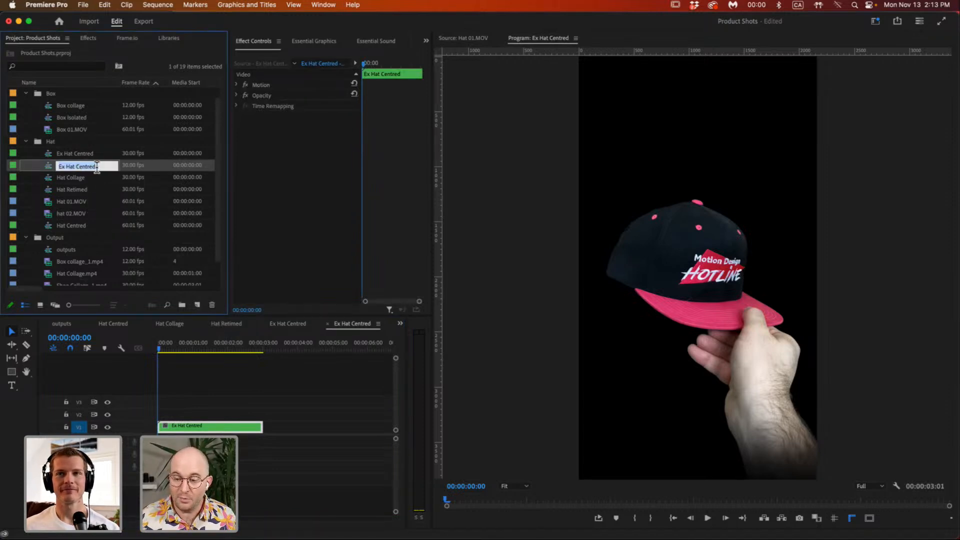
{"action": "key", "text": "Right"}
{"action": "key", "text": "BackSpace"}
{"action": "key", "text": "BackSpace"}
{"action": "key", "text": "BackSpace"}
{"action": "key", "text": "BackSpace"}
{"action": "key", "text": "BackSpace"}
{"action": "key", "text": "BackSpace"}
{"action": "key", "text": "BackSpace"}
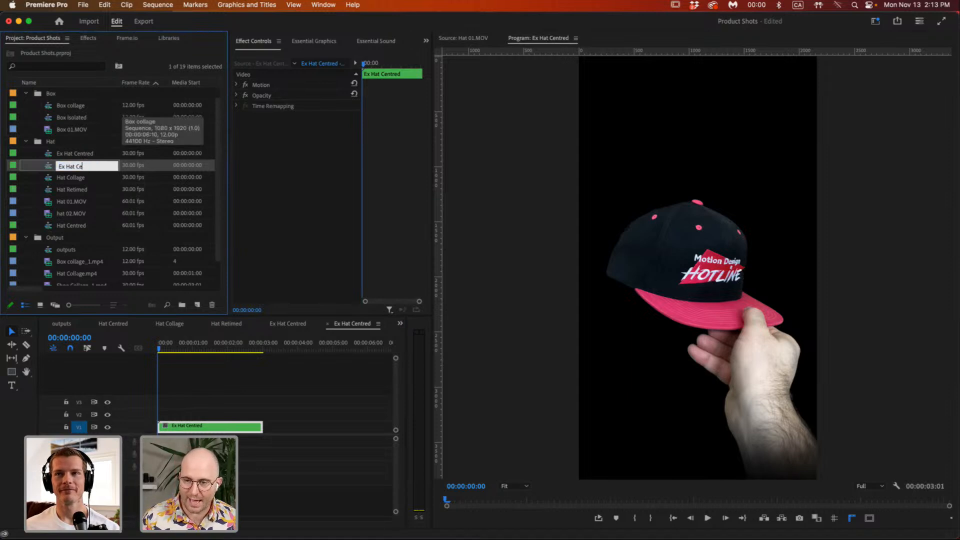
{"action": "type", "text": "Reti"}
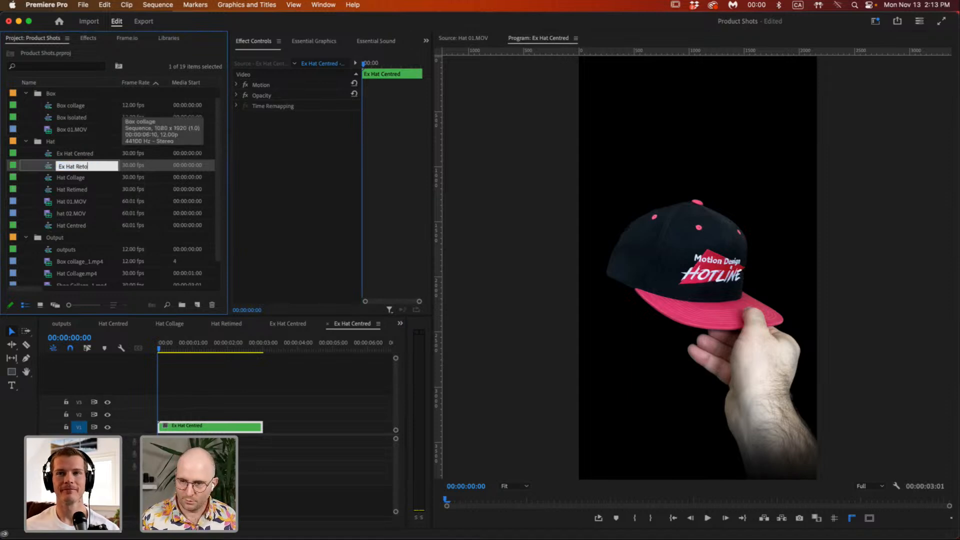
{"action": "type", "text": "med"}
{"action": "key", "text": "Tab"}
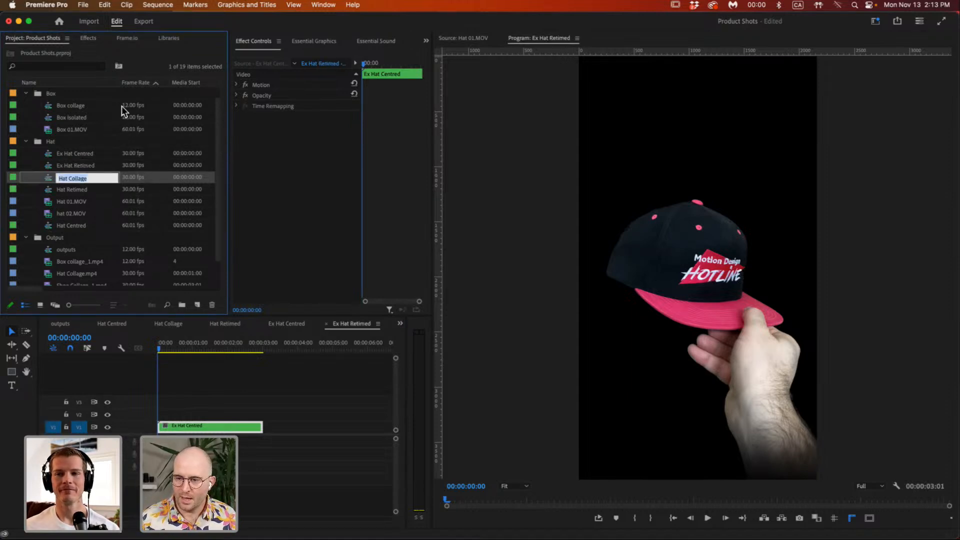
{"action": "double_click", "coordinate": [46, 165]}
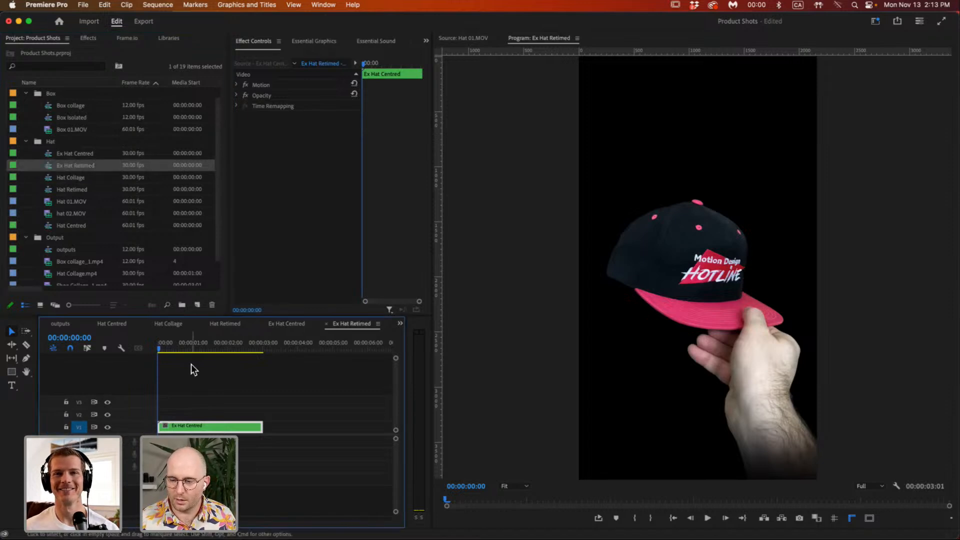
Add Time Remapping Speed keyframes to the nested Ex Hat Centred clip at 00:00:00:22 and 00:00:02:10, and expand the Speed graph.
{"action": "left_click_drag", "start_coordinate": [205, 343], "coordinate": [226, 345]}
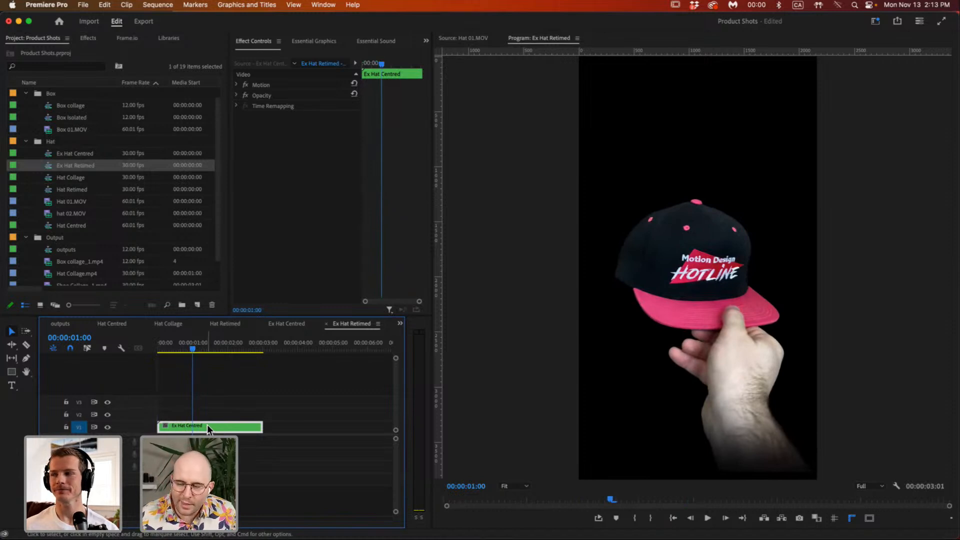
{"action": "left_click", "coordinate": [235, 107]}
{"action": "left_click", "coordinate": [236, 106]}
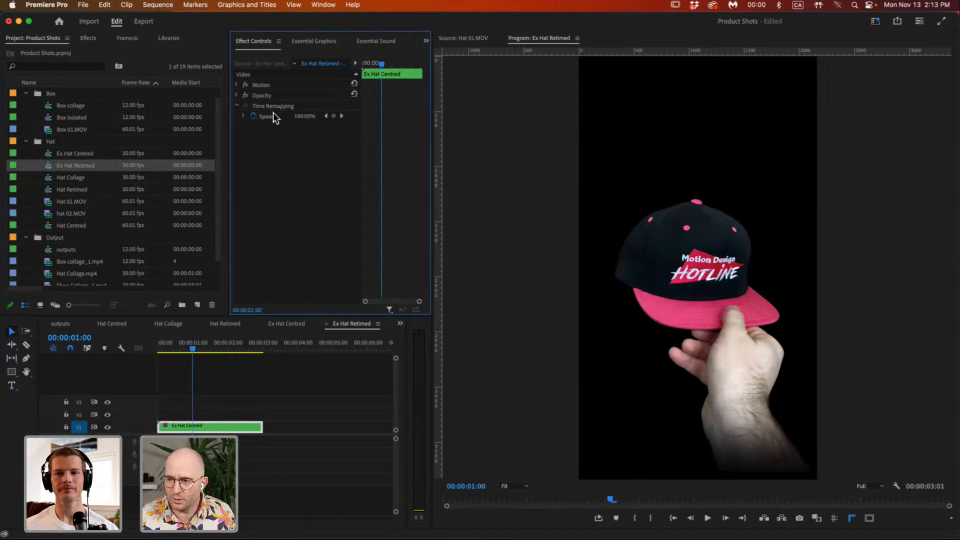
{"action": "left_click_drag", "start_coordinate": [432, 122], "coordinate": [708, 123]}
{"action": "left_click_drag", "start_coordinate": [505, 62], "coordinate": [525, 68]}
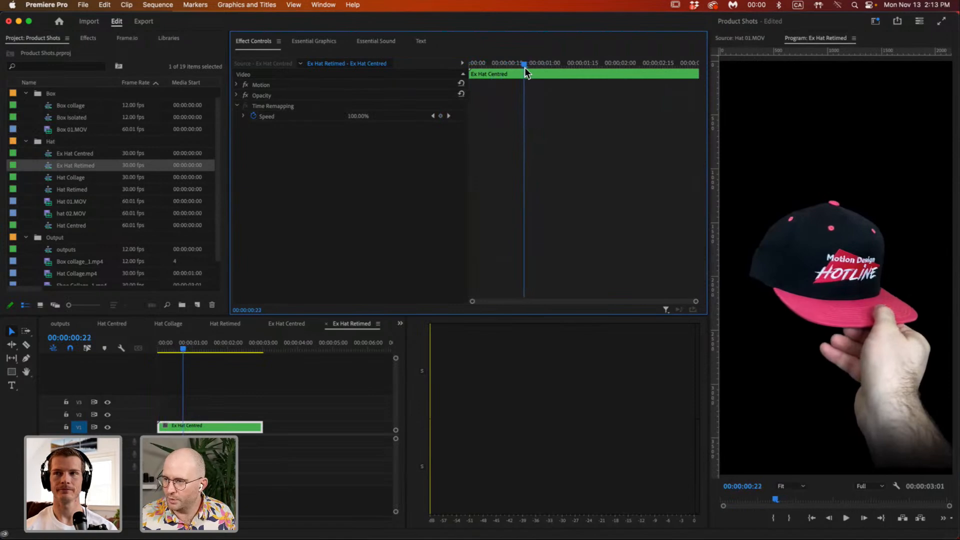
{"action": "left_click", "coordinate": [440, 116]}
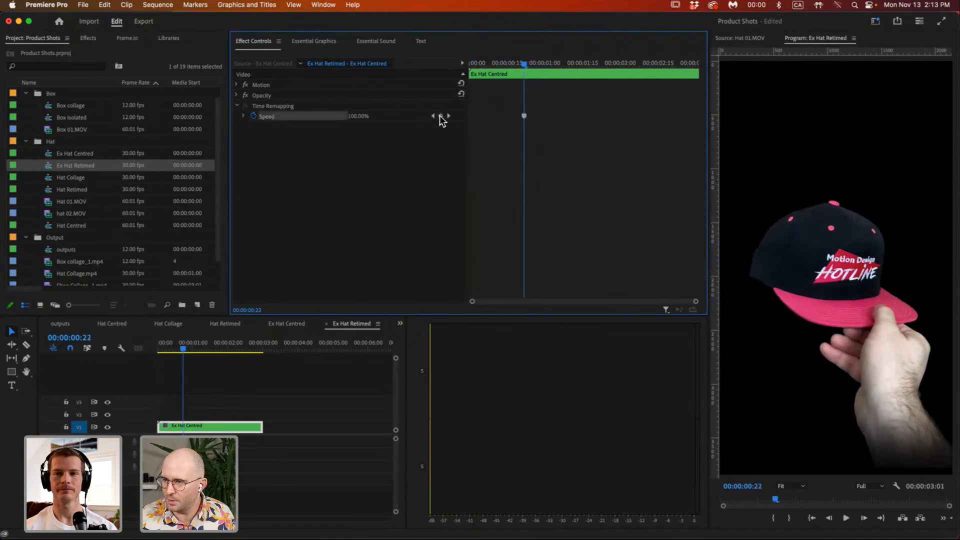
{"action": "left_click_drag", "start_coordinate": [538, 70], "coordinate": [647, 78]}
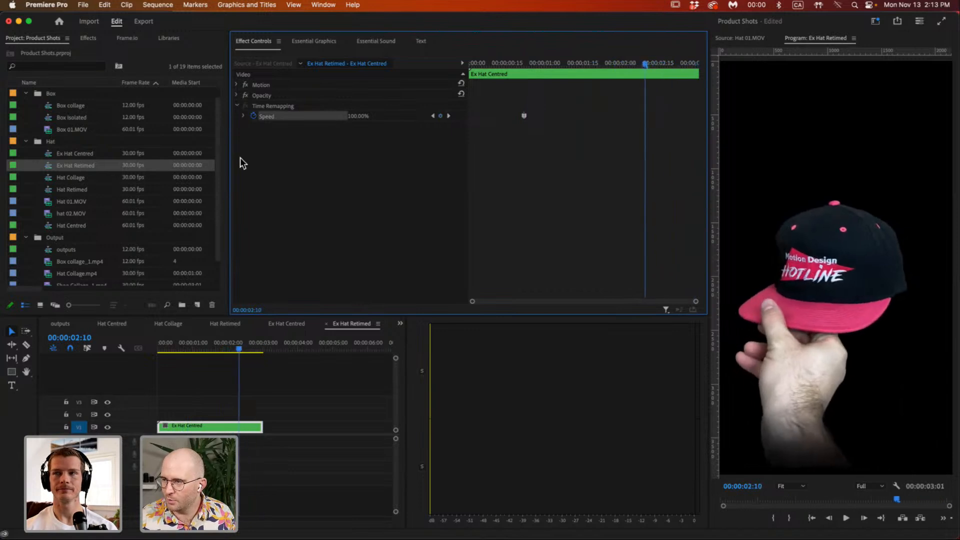
{"action": "left_click", "coordinate": [242, 117]}
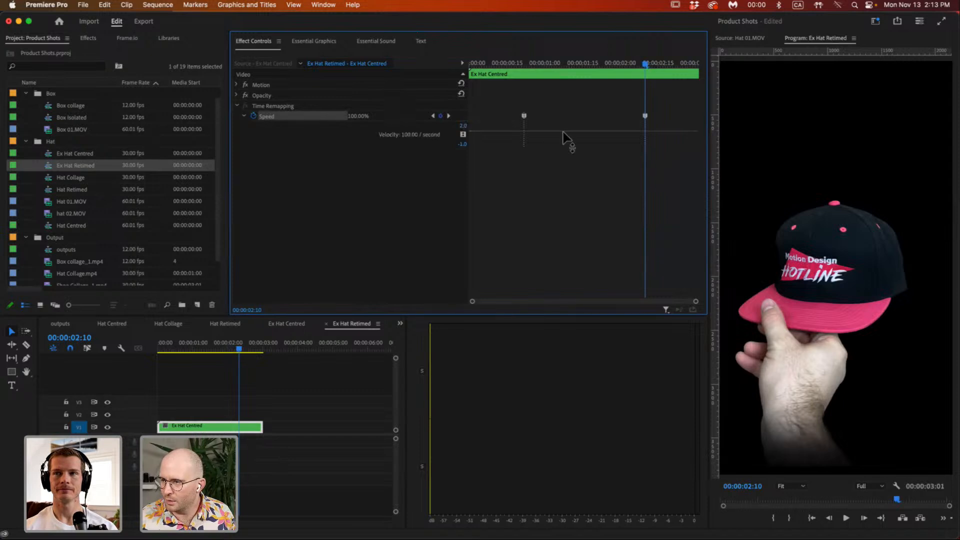
Try slowing the section between the two Speed keyframes to 19%, and undo the change.
{"action": "left_click_drag", "start_coordinate": [562, 132], "coordinate": [563, 137]}
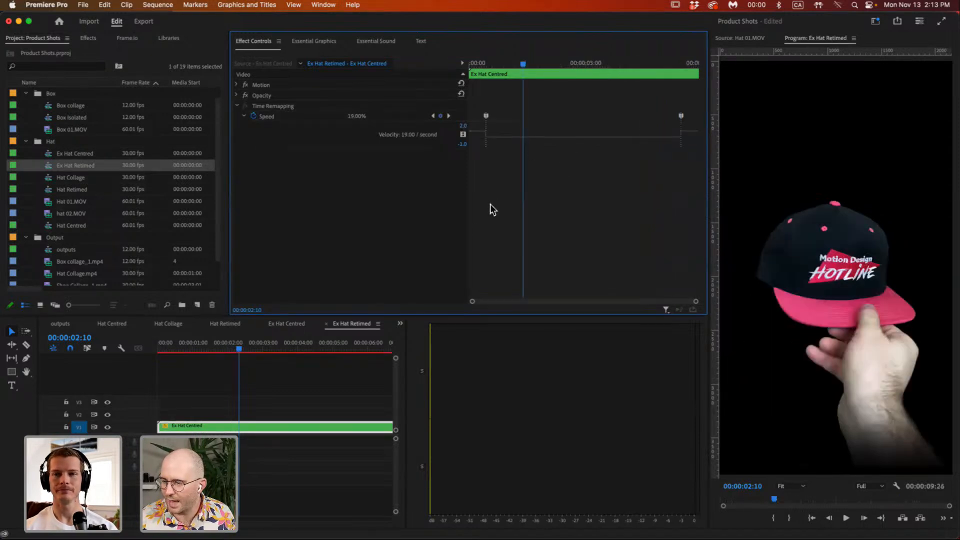
{"action": "left_click_drag", "start_coordinate": [406, 363], "coordinate": [685, 375]}
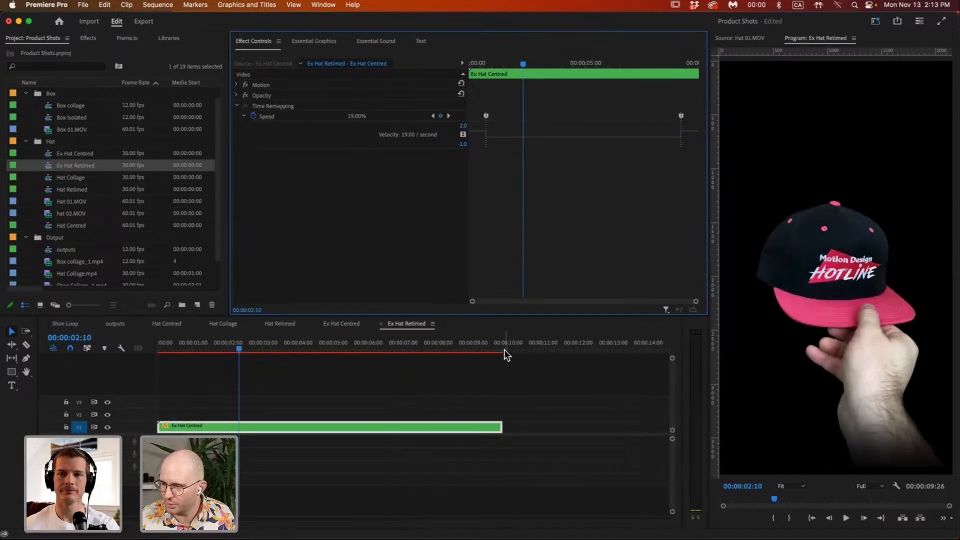
{"action": "key", "text": "super+z"}
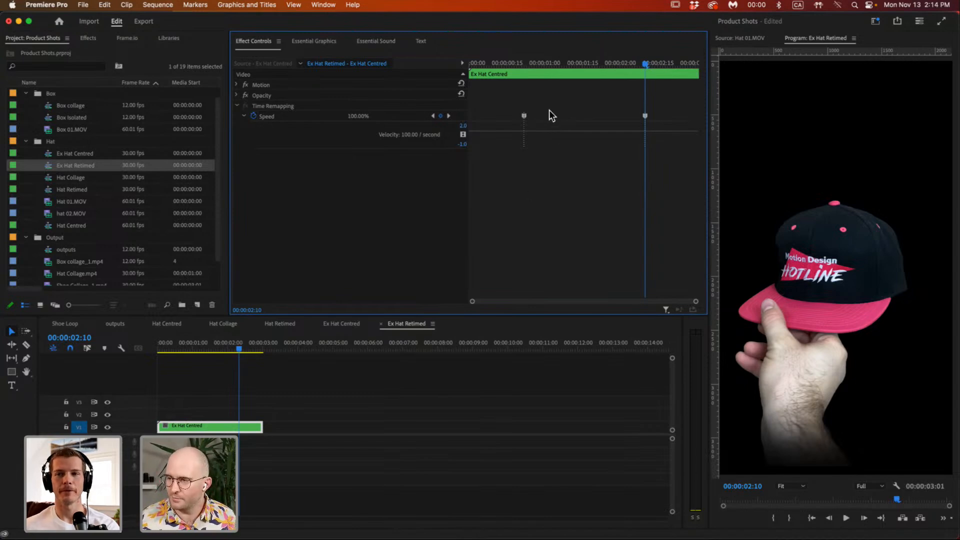
Increase the Video 1 track's height in the Ex Hat Retimed timeline for working on the nested clip.
{"action": "left_click", "coordinate": [200, 430]}
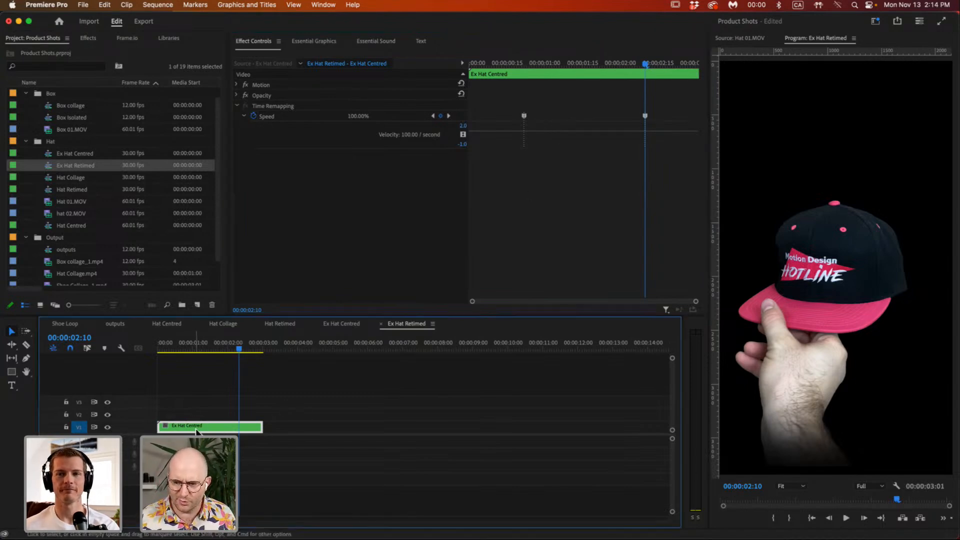
{"action": "left_click_drag", "start_coordinate": [122, 422], "coordinate": [129, 393]}
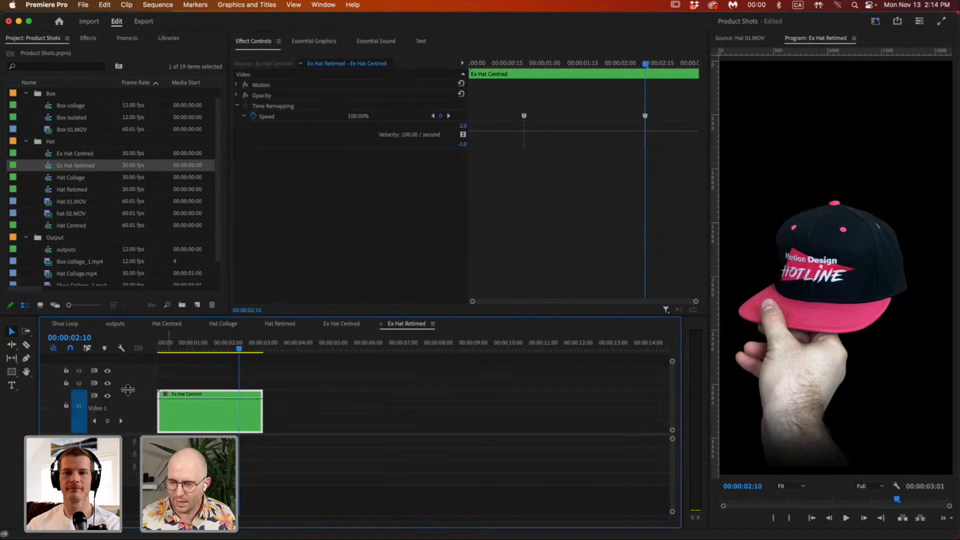
{"action": "scroll", "coordinate": [411, 410], "scroll_direction": "down", "scroll_amount": 2}
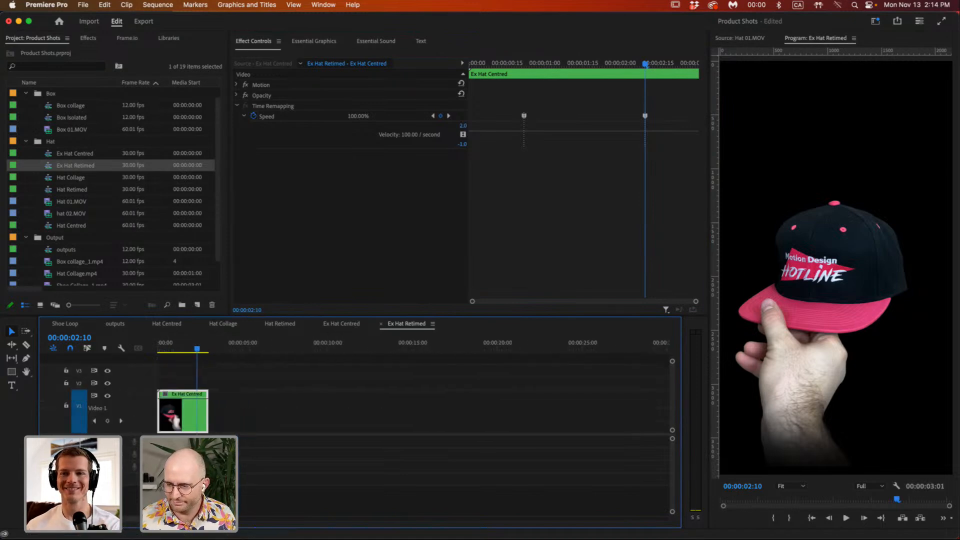
{"action": "scroll", "coordinate": [411, 410], "scroll_direction": "up", "scroll_amount": 8}
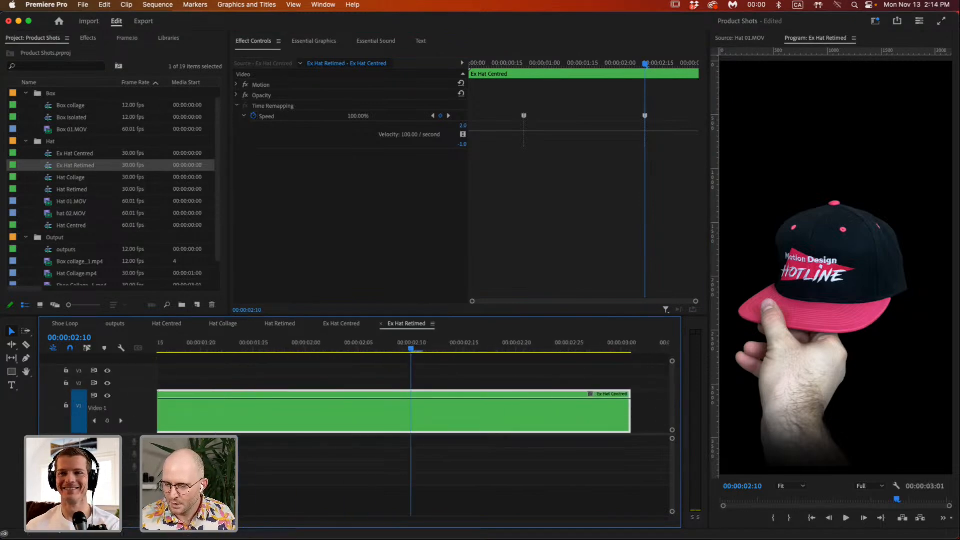
{"action": "key", "text": "backslash"}
Show the Time Remapping Speed keyframes on the nested clip in the timeline, with the whole clip in view.
{"action": "right_click", "coordinate": [217, 431]}
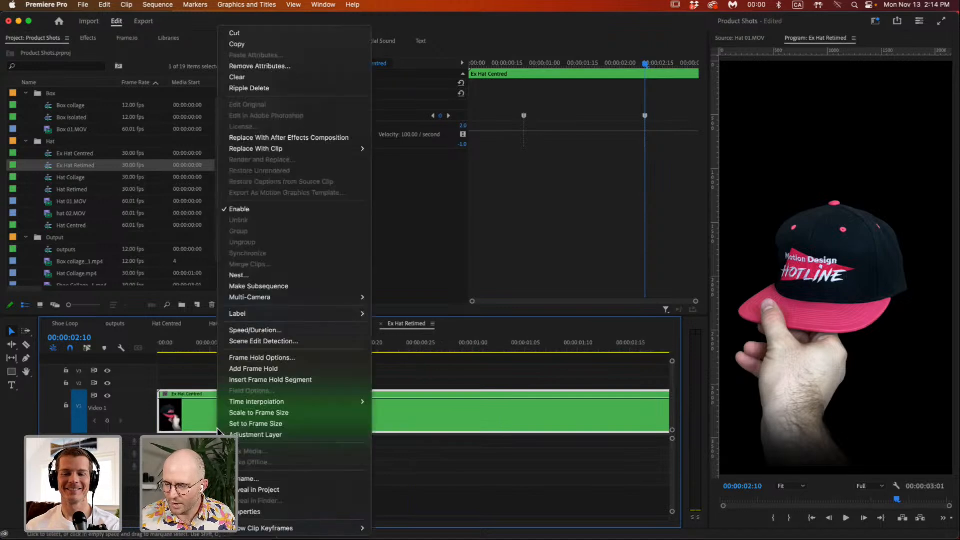
{"action": "mouse_move", "coordinate": [269, 530]}
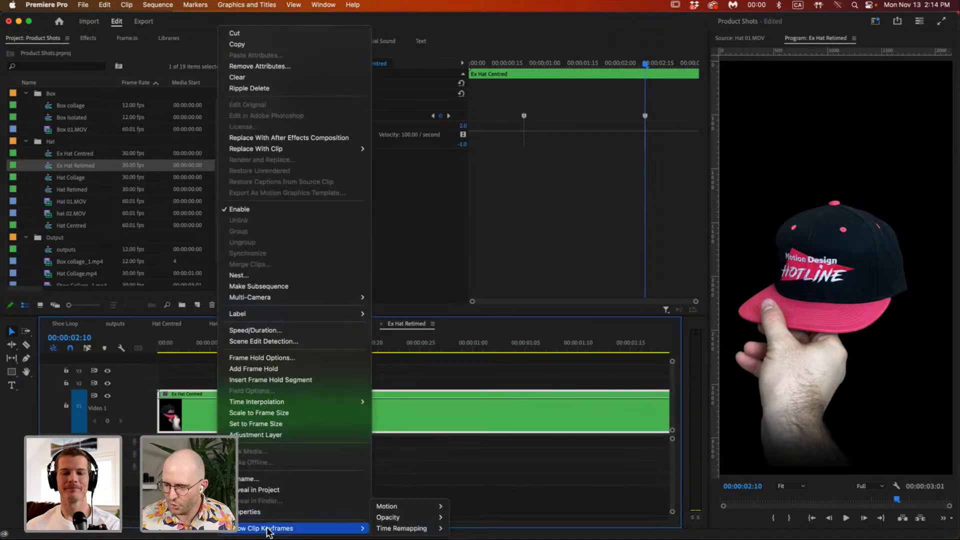
{"action": "mouse_move", "coordinate": [401, 528]}
{"action": "left_click", "coordinate": [460, 528]}
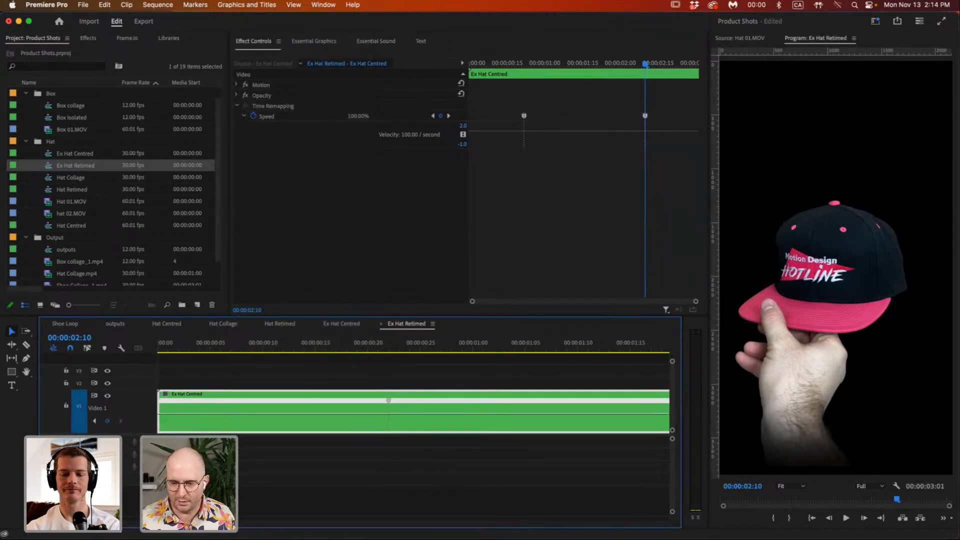
{"action": "key", "text": "minus"}
{"action": "key", "text": "minus"}
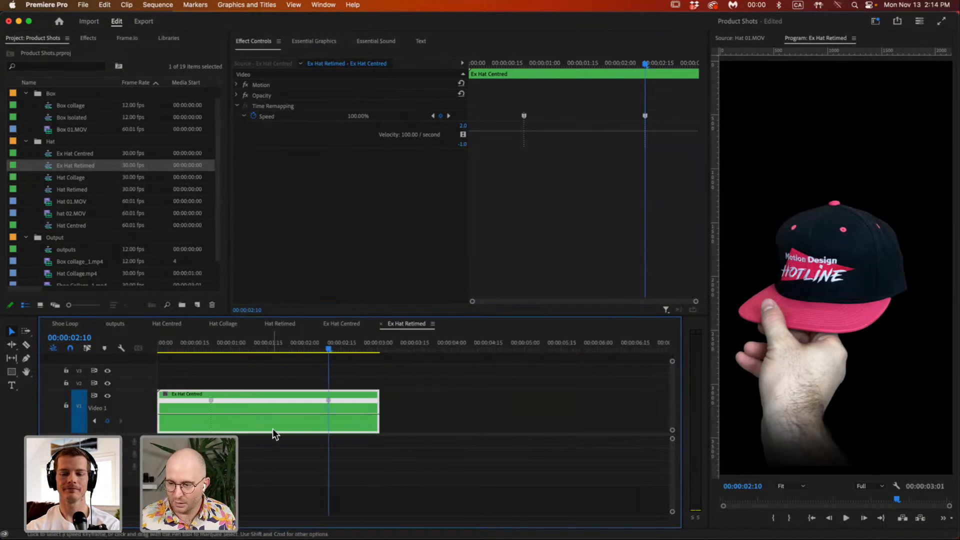
Raise the speed between the nested clip's two keyframes to 183%, checking the retimed motion in playback and at 00:00:01:01.
{"action": "left_click_drag", "start_coordinate": [272, 414], "coordinate": [274, 357]}
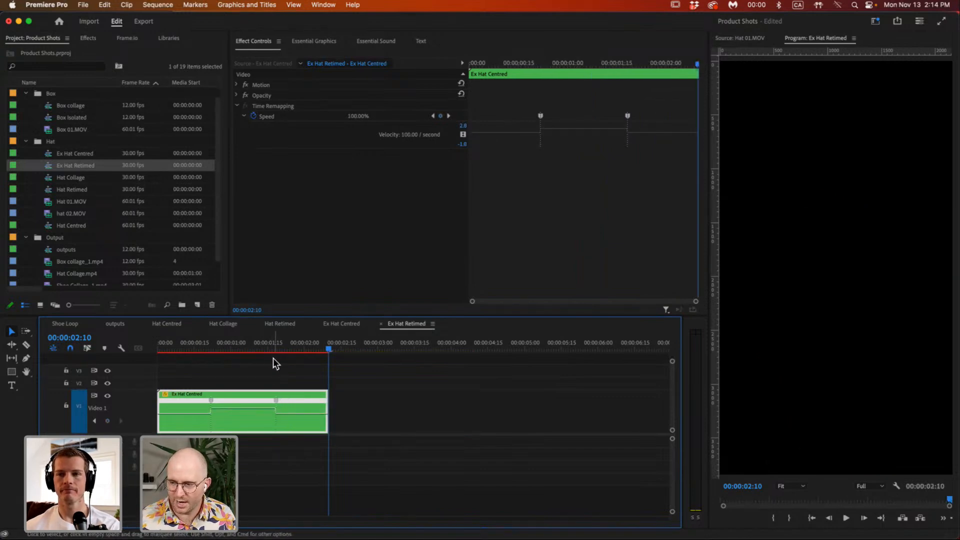
{"action": "key", "text": "space"}
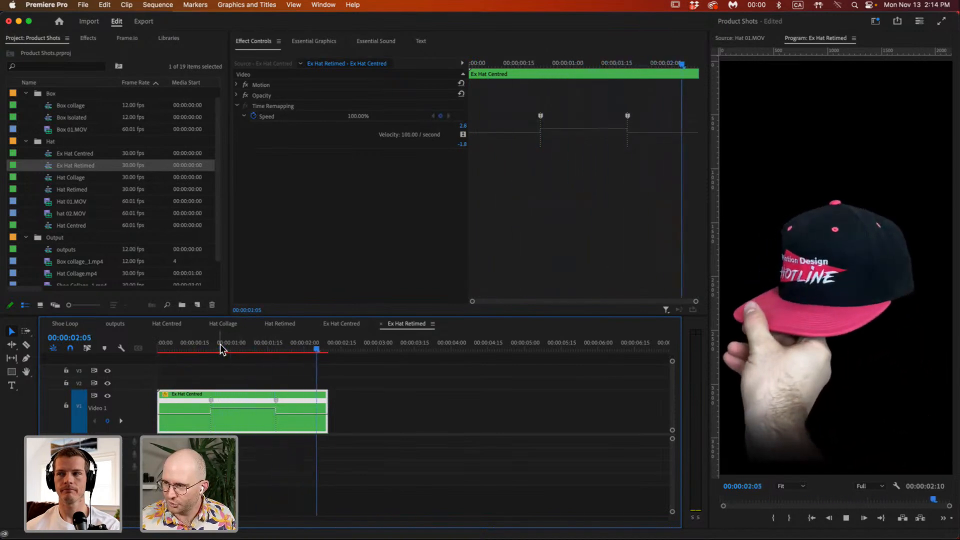
{"action": "left_click_drag", "start_coordinate": [236, 344], "coordinate": [233, 348]}
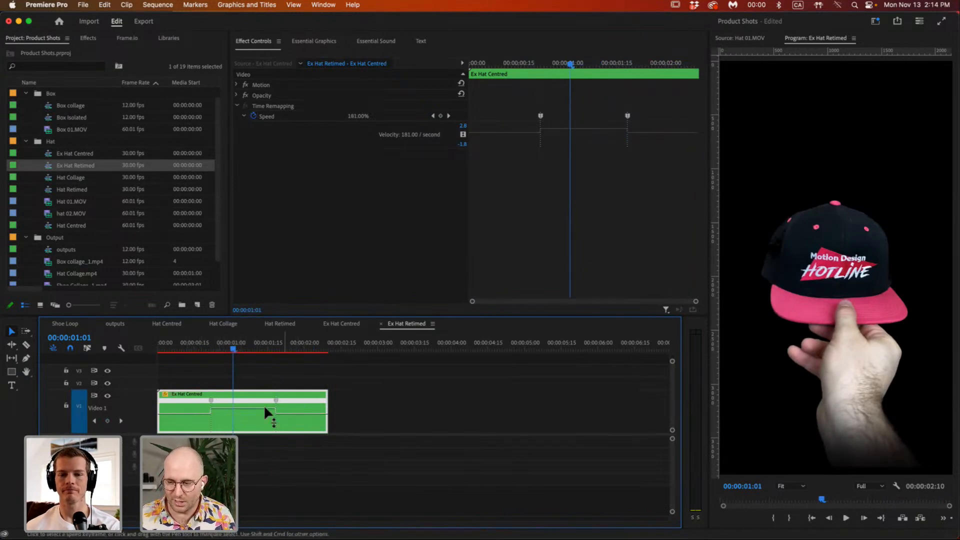
{"action": "left_click_drag", "start_coordinate": [254, 408], "coordinate": [253, 406]}
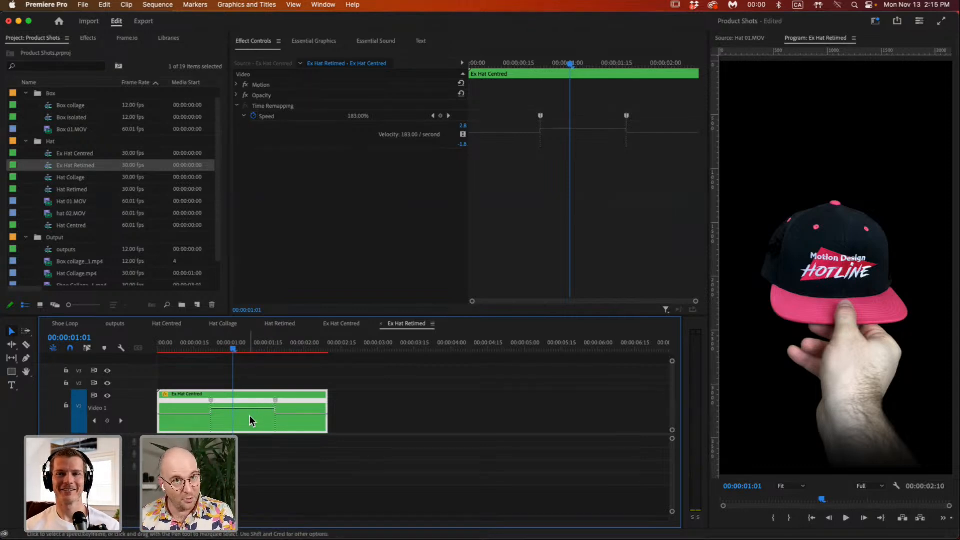
Split both Speed keyframes on the nested clip into gradual ramps around the 183% section, and play back the result.
{"action": "left_click_drag", "start_coordinate": [275, 402], "coordinate": [293, 407]}
{"action": "left_click_drag", "start_coordinate": [214, 401], "coordinate": [231, 401]}
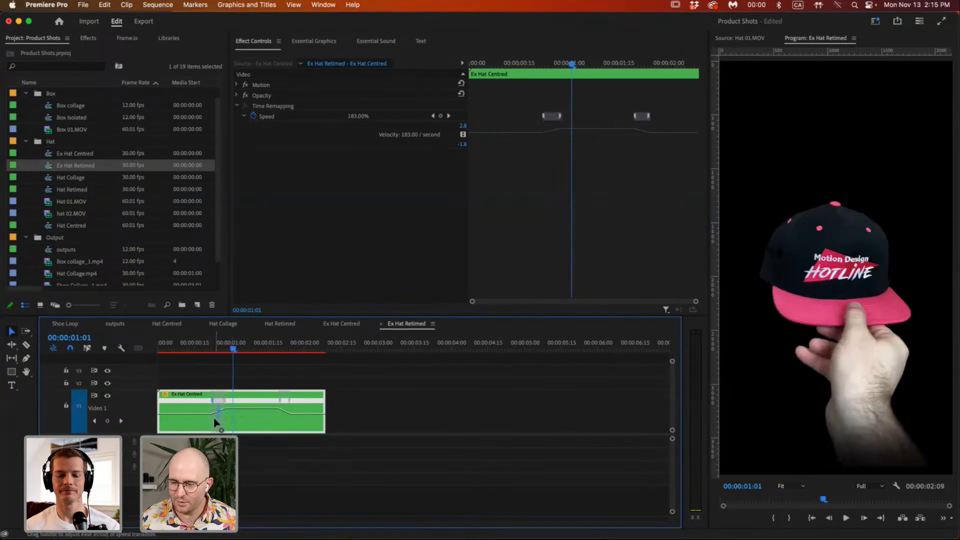
{"action": "left_click", "coordinate": [203, 348]}
{"action": "key", "text": "space"}
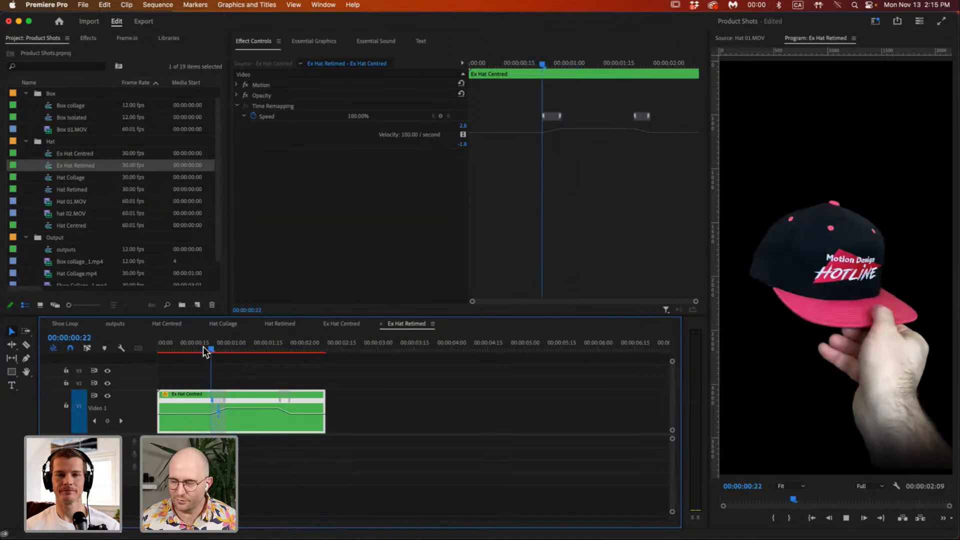
{"action": "left_click", "coordinate": [210, 348]}
{"action": "key", "text": "space"}
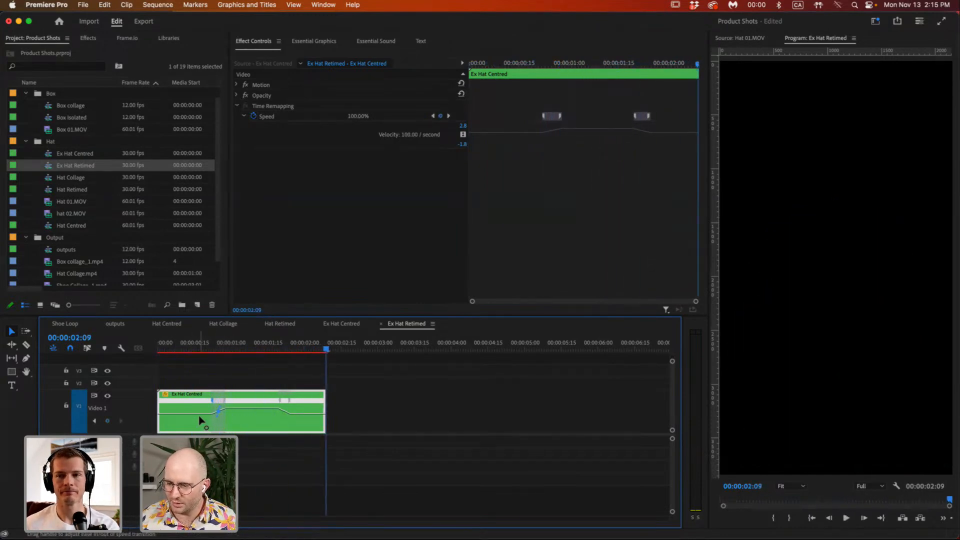
Inspect the ease handle of the clip's second speed ramp and check the frame at 00:00:01:09.
{"action": "left_click", "coordinate": [285, 400]}
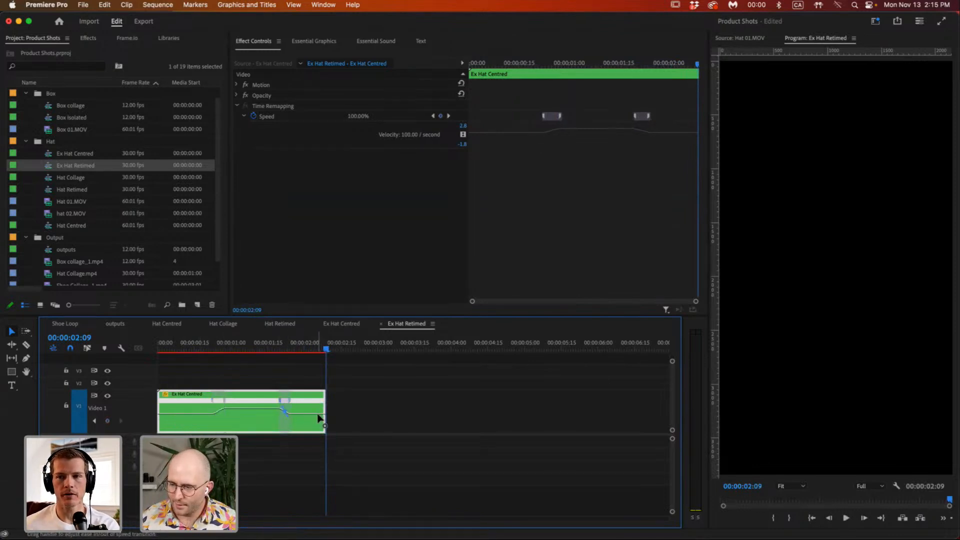
{"action": "left_click", "coordinate": [254, 349]}
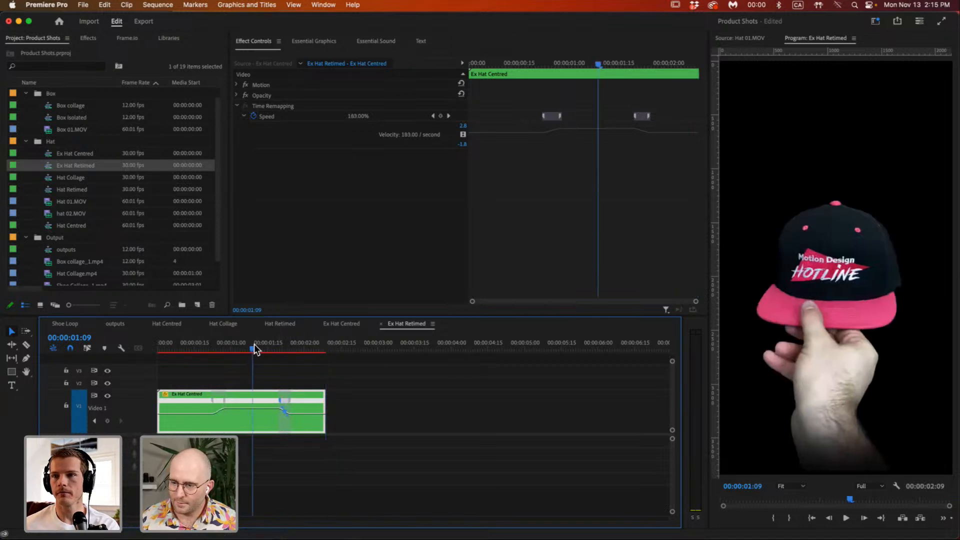
{"action": "left_click", "coordinate": [333, 376]}
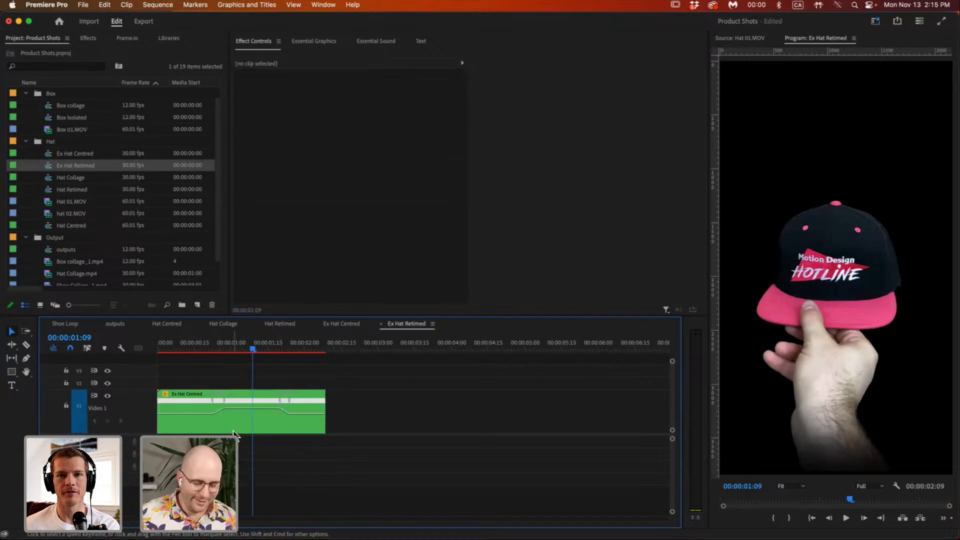
{"action": "left_click_drag", "start_coordinate": [244, 378], "coordinate": [257, 440]}
{"action": "left_click", "coordinate": [256, 377]}
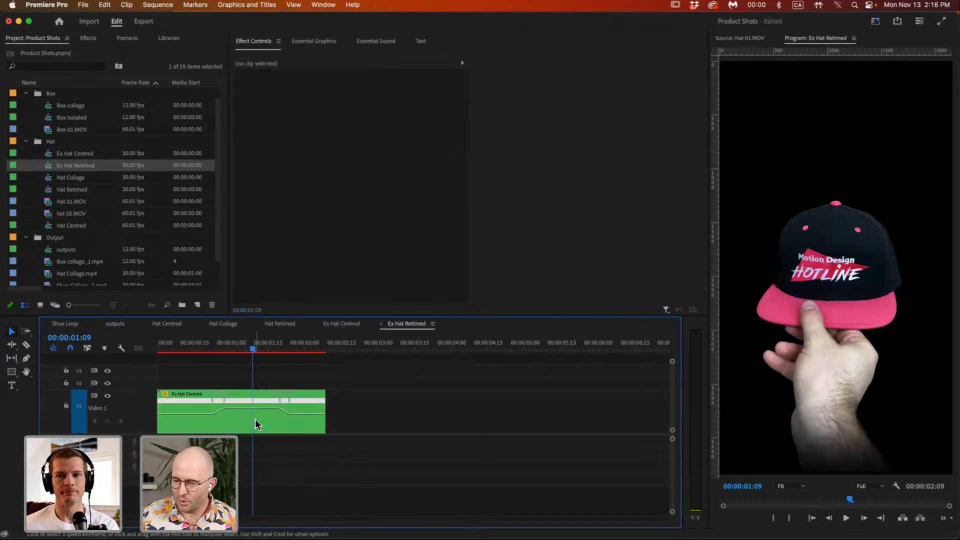
Review which clip keyframes the timeline can display for the nested clip: Motion, Opacity and Time Remapping.
{"action": "left_click", "coordinate": [290, 418]}
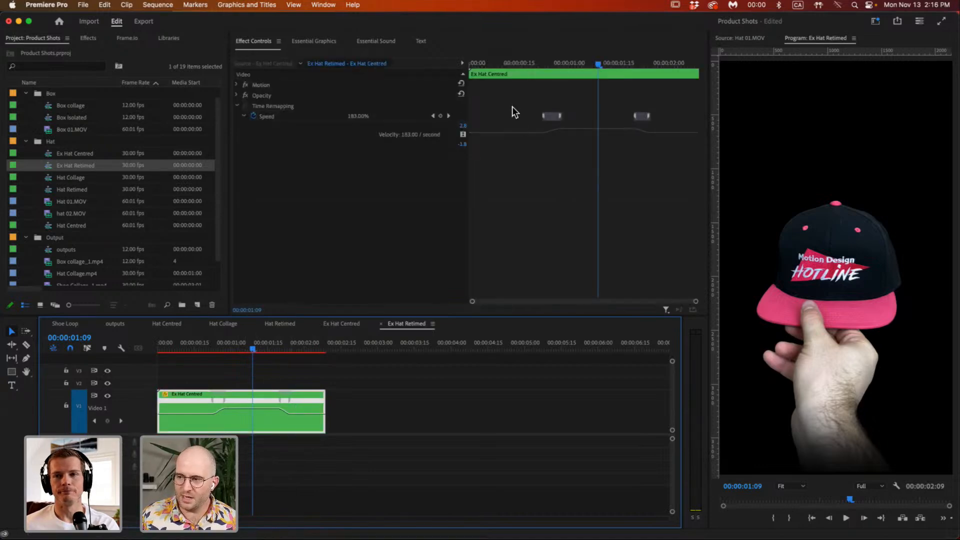
{"action": "right_click", "coordinate": [266, 418]}
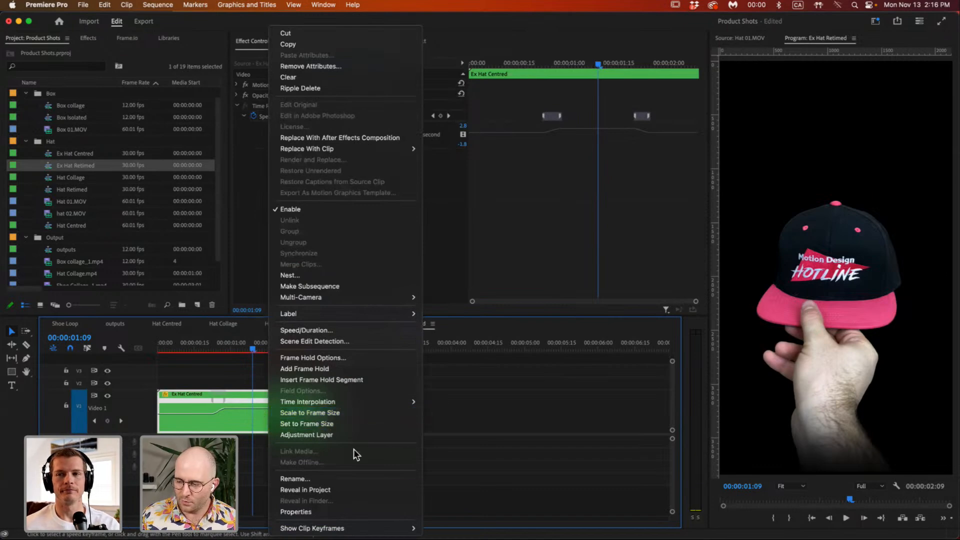
{"action": "mouse_move", "coordinate": [299, 529]}
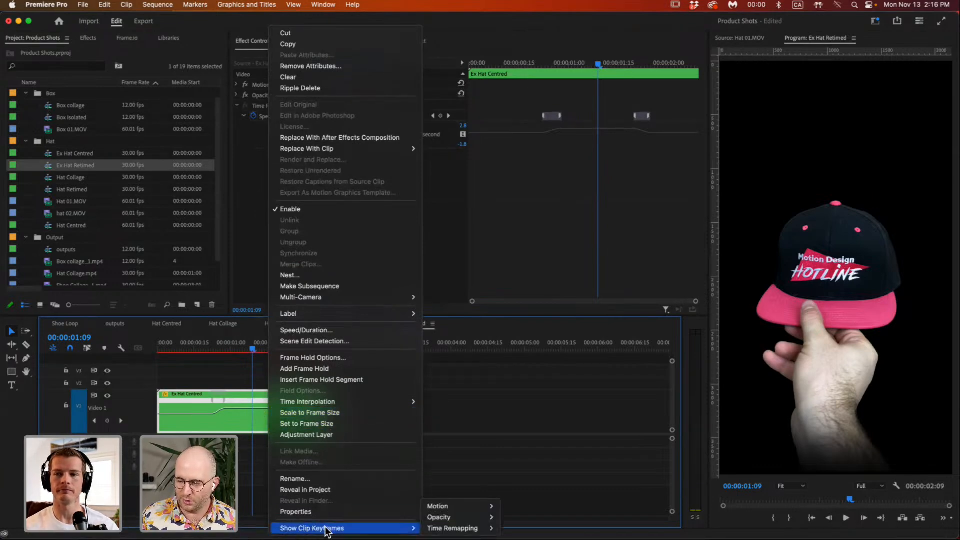
{"action": "mouse_move", "coordinate": [439, 531]}
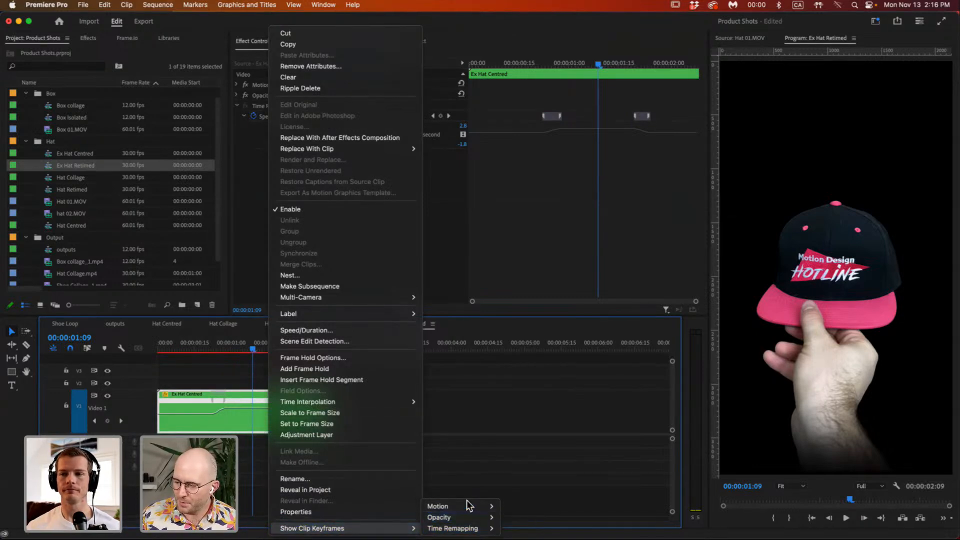
{"action": "mouse_move", "coordinate": [468, 508]}
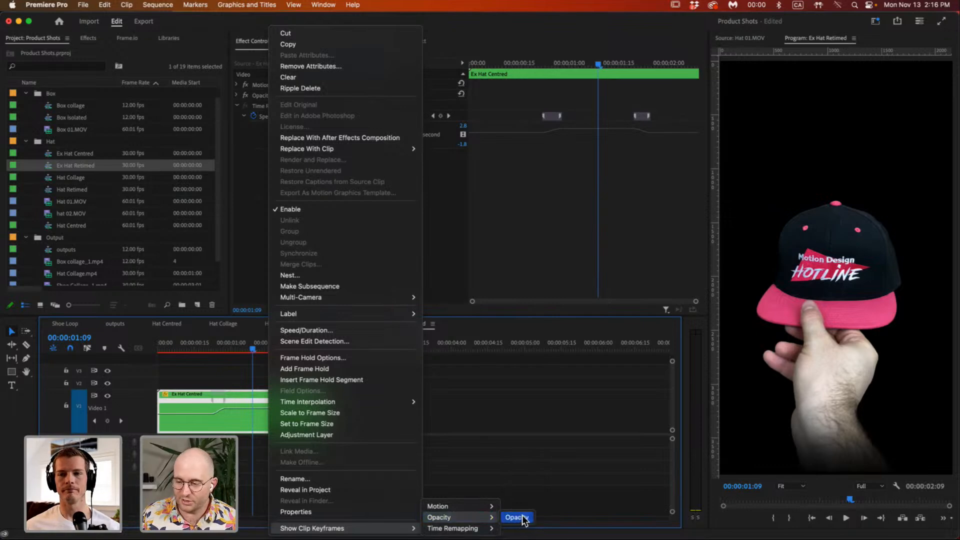
{"action": "left_click", "coordinate": [494, 450]}
Lengthen both speed ramps by moving their outer and inner keyframe halves apart, comparing the motion in playback before and after.
{"action": "left_click_drag", "start_coordinate": [275, 344], "coordinate": [162, 372]}
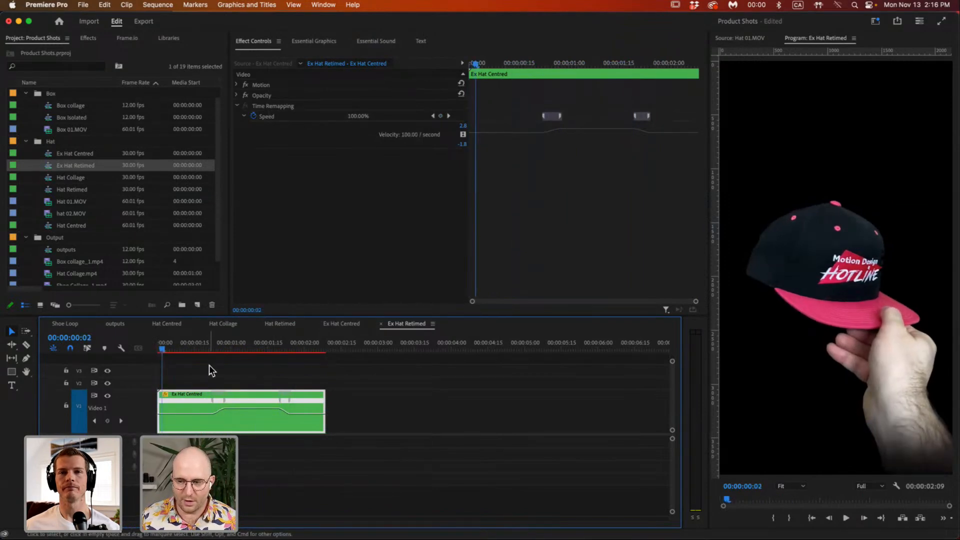
{"action": "key", "text": "space"}
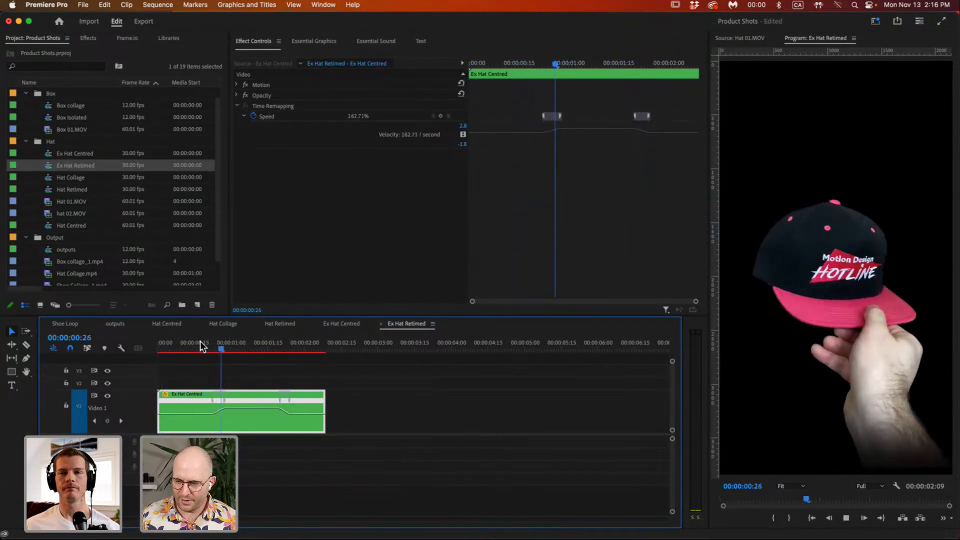
{"action": "left_click_drag", "start_coordinate": [233, 347], "coordinate": [247, 349]}
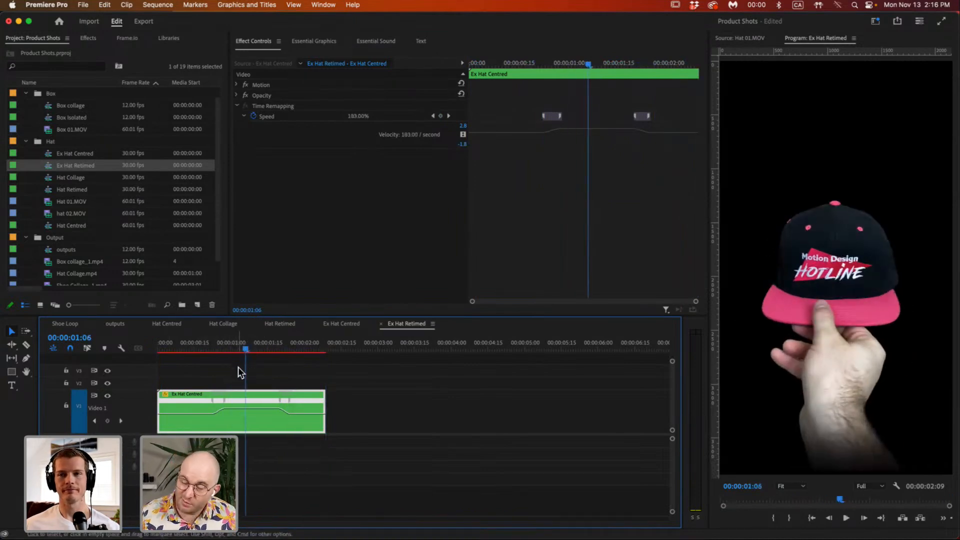
{"action": "left_click_drag", "start_coordinate": [215, 404], "coordinate": [203, 404]}
{"action": "left_click_drag", "start_coordinate": [201, 404], "coordinate": [201, 404]}
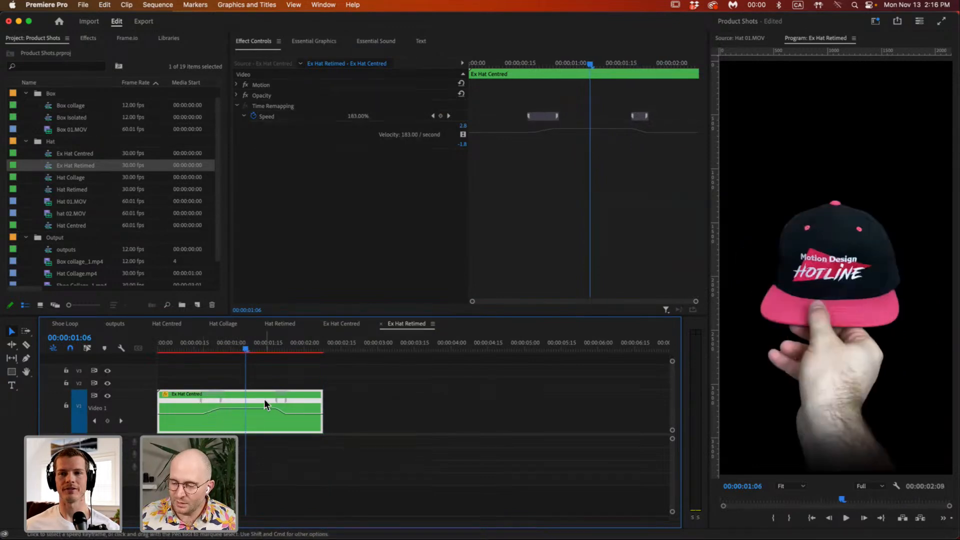
{"action": "left_click", "coordinate": [287, 403]}
{"action": "left_click_drag", "start_coordinate": [287, 402], "coordinate": [274, 403]}
{"action": "left_click_drag", "start_coordinate": [321, 347], "coordinate": [79, 378]}
{"action": "key", "text": "space"}
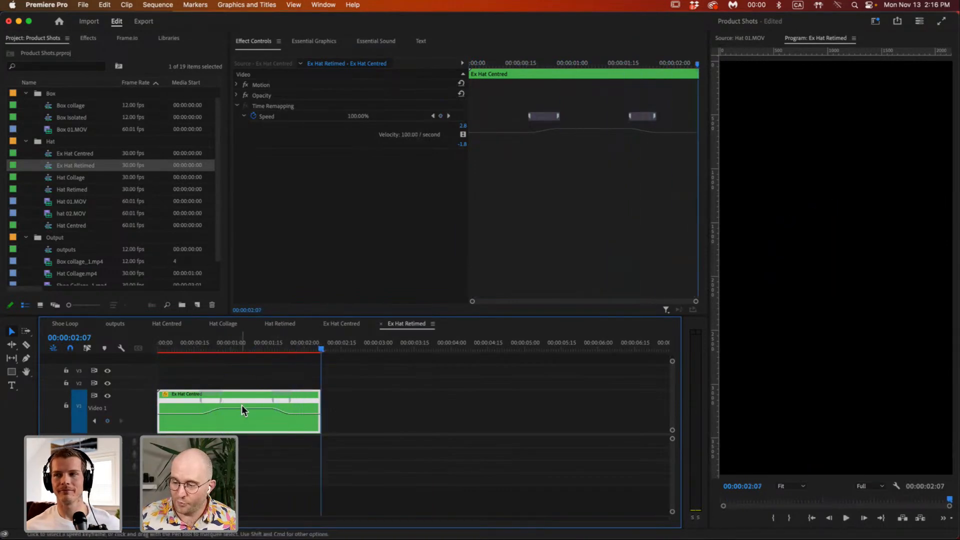
Raise the speed of the section between the two ramps to 220% and play back the faster turn.
{"action": "left_click_drag", "start_coordinate": [242, 408], "coordinate": [243, 404]}
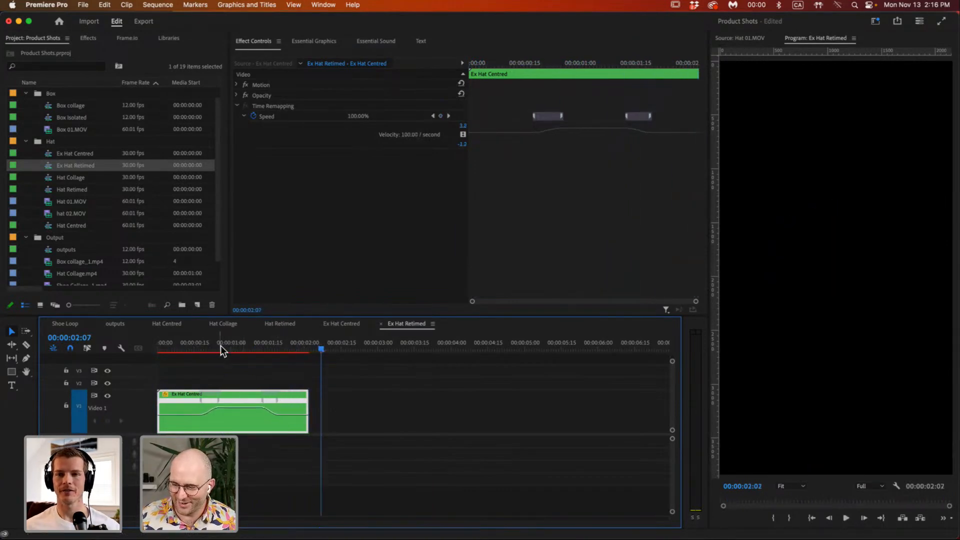
{"action": "left_click", "coordinate": [220, 346]}
{"action": "key", "text": "space"}
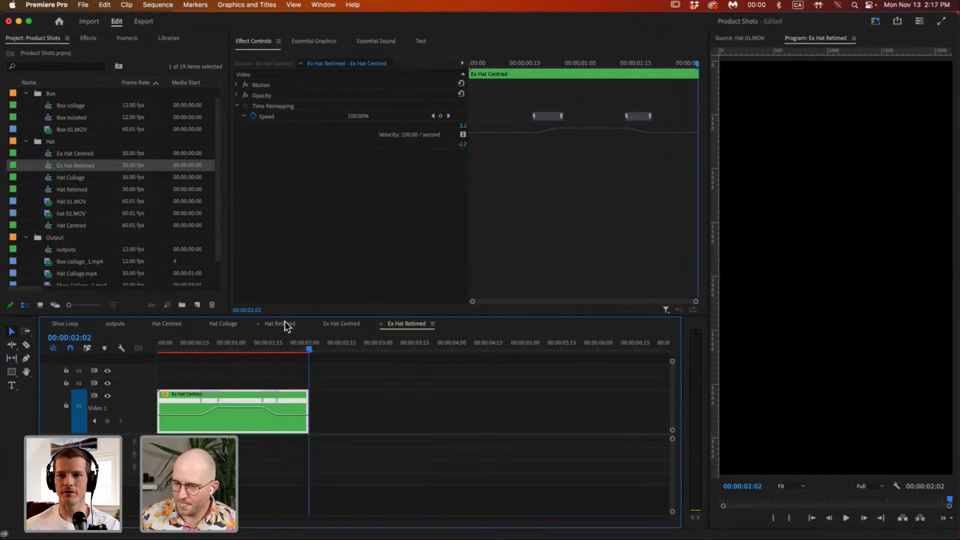
Trim the start of the retimed clip and reposition it to span 00:00:00:00 to 00:00:02:00, and play it back.
{"action": "key", "text": "Left"}
{"action": "key", "text": "Left"}
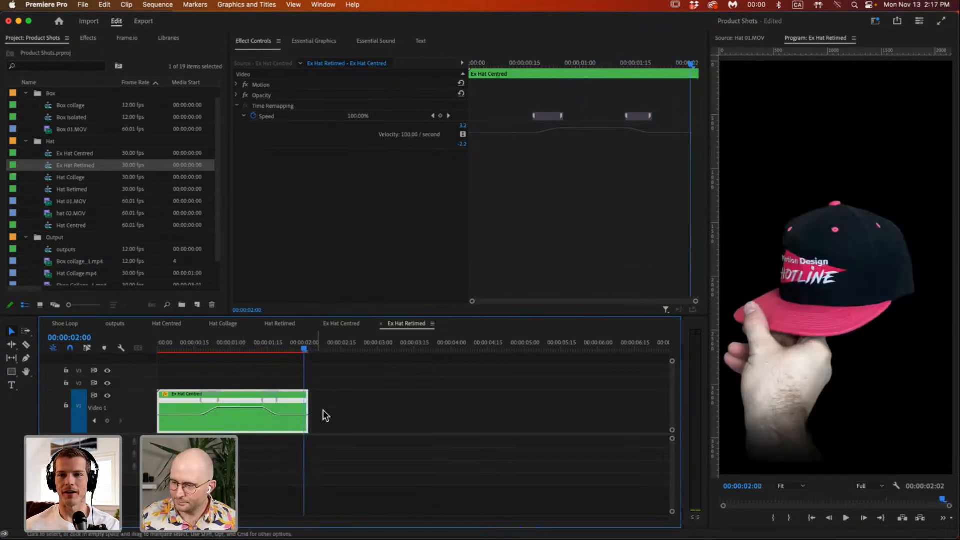
{"action": "left_click_drag", "start_coordinate": [162, 407], "coordinate": [172, 408]}
{"action": "key", "text": "Home"}
{"action": "left_click_drag", "start_coordinate": [303, 403], "coordinate": [290, 380]}
{"action": "left_click", "coordinate": [305, 351]}
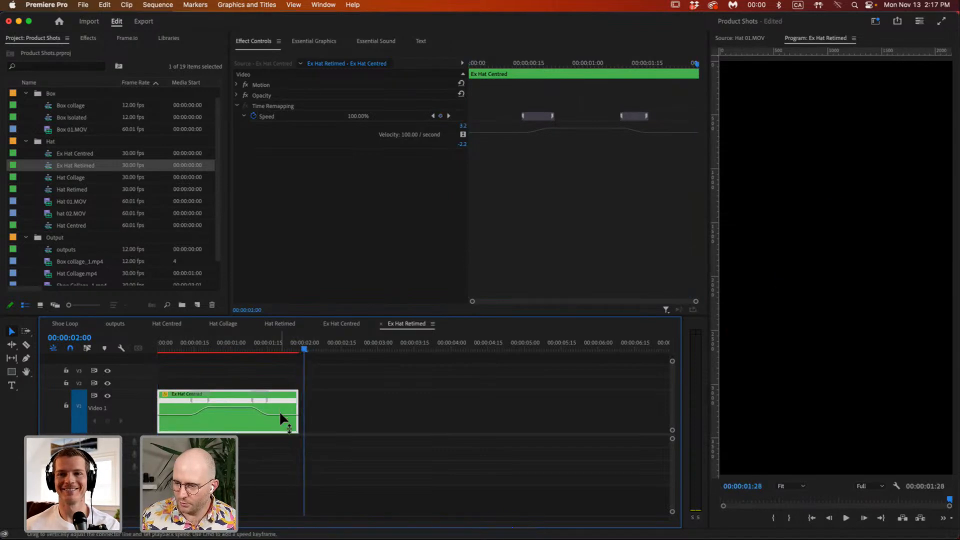
{"action": "left_click_drag", "start_coordinate": [285, 394], "coordinate": [290, 395]}
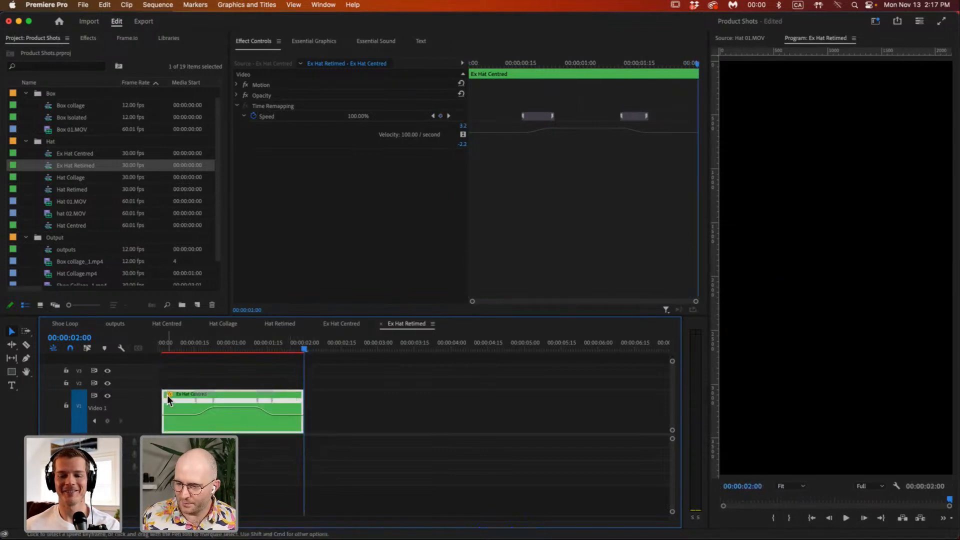
{"action": "left_click_drag", "start_coordinate": [167, 394], "coordinate": [157, 394]}
{"action": "left_click_drag", "start_coordinate": [247, 350], "coordinate": [202, 370]}
{"action": "key", "text": "space"}
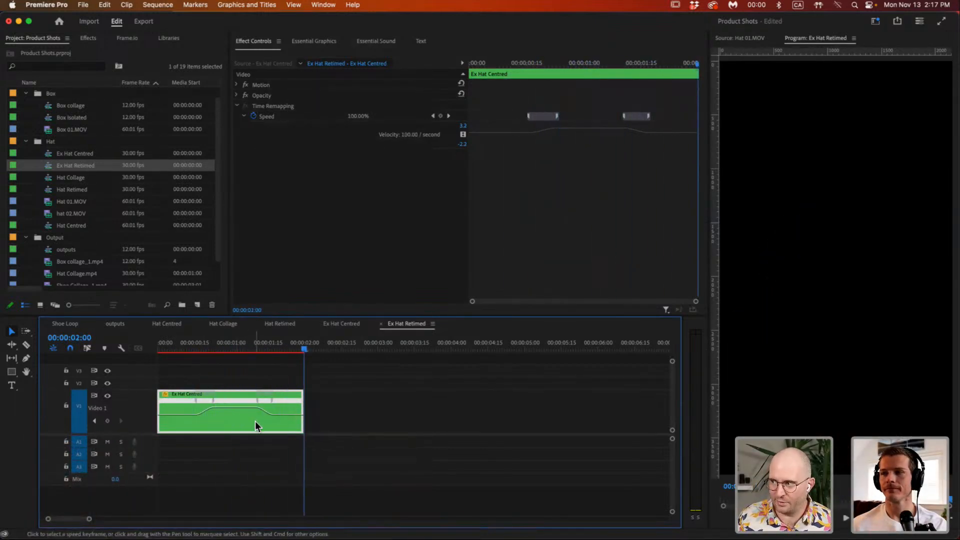
Duplicate the retimed clip on Video 1, placing the copy shortly after the original.
{"action": "left_click", "coordinate": [233, 344]}
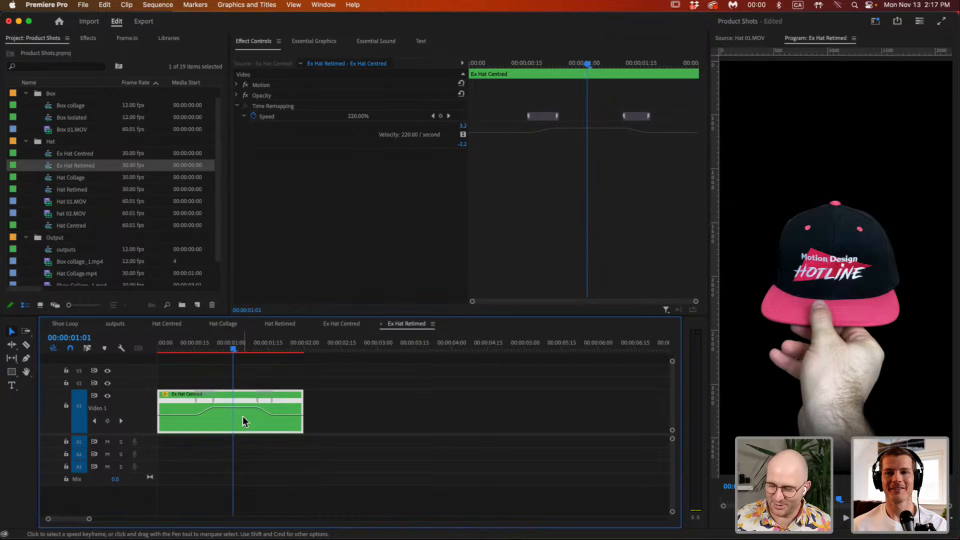
{"action": "left_click_drag", "start_coordinate": [242, 416], "coordinate": [400, 419]}
{"action": "left_click", "coordinate": [392, 407]}
Reverse the copy's speed at 100% and butt it against the end of the first clip.
{"action": "right_click", "coordinate": [386, 418]}
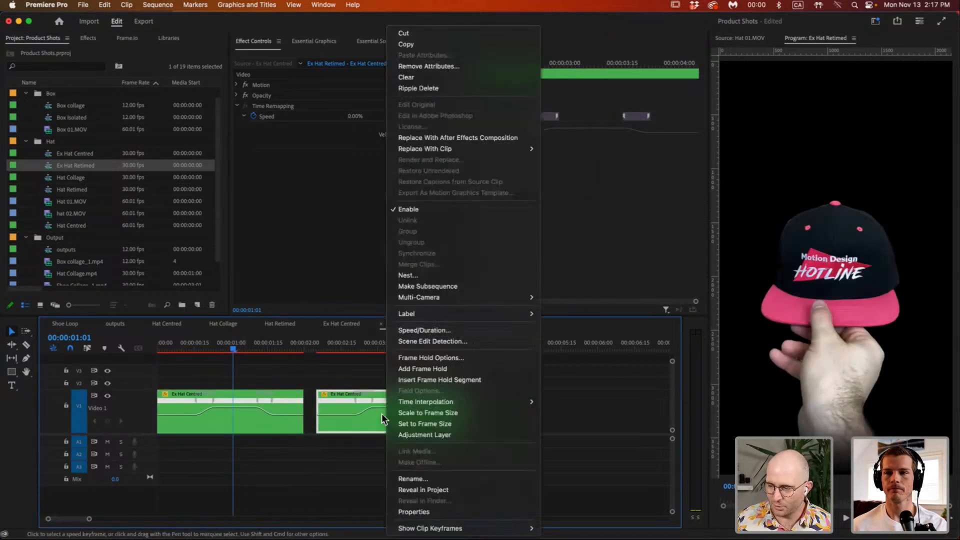
{"action": "left_click", "coordinate": [413, 330]}
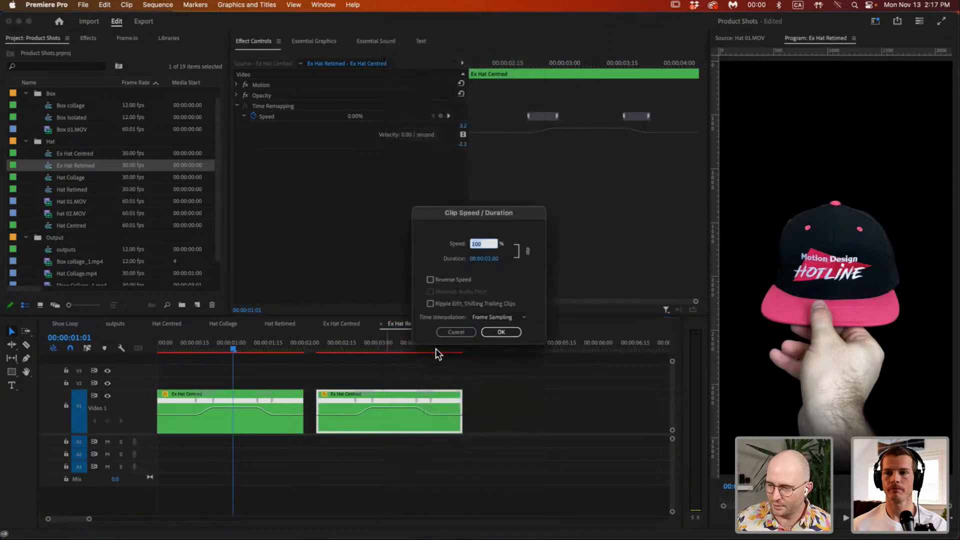
{"action": "left_click", "coordinate": [467, 279]}
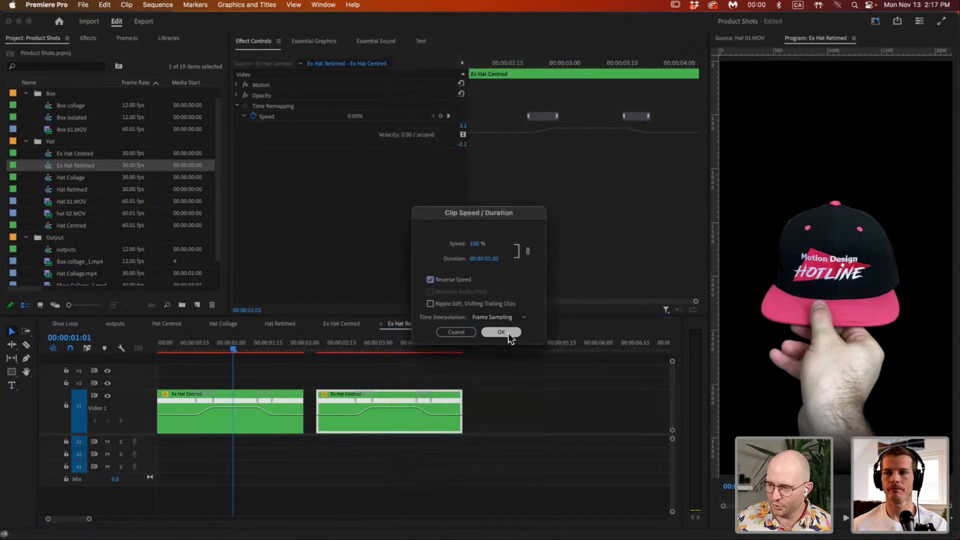
{"action": "left_click", "coordinate": [500, 332]}
{"action": "left_click_drag", "start_coordinate": [387, 427], "coordinate": [376, 429]}
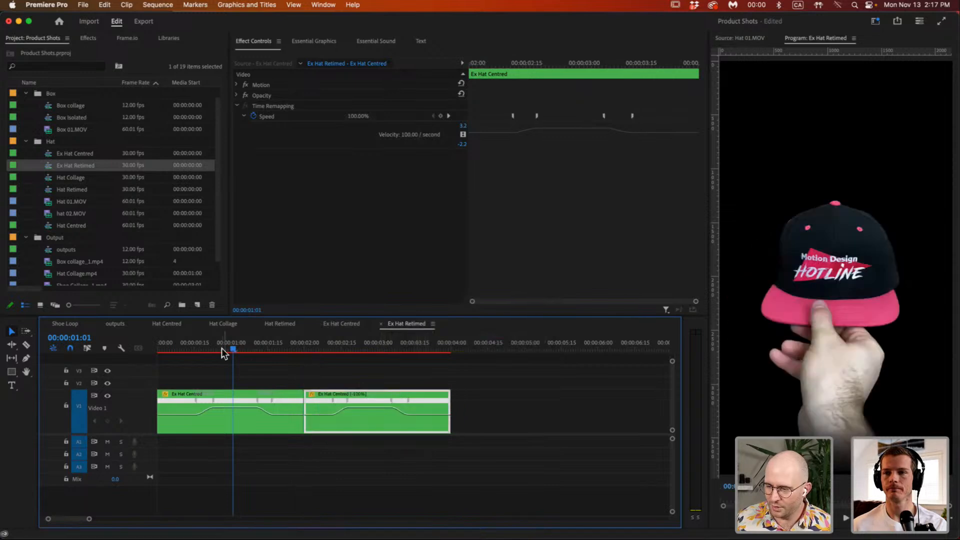
Enlarge the Program monitor with loop playback enabled, and review the forward-and-reverse hat motion across the join of the two clips.
{"action": "left_click_drag", "start_coordinate": [209, 347], "coordinate": [155, 353]}
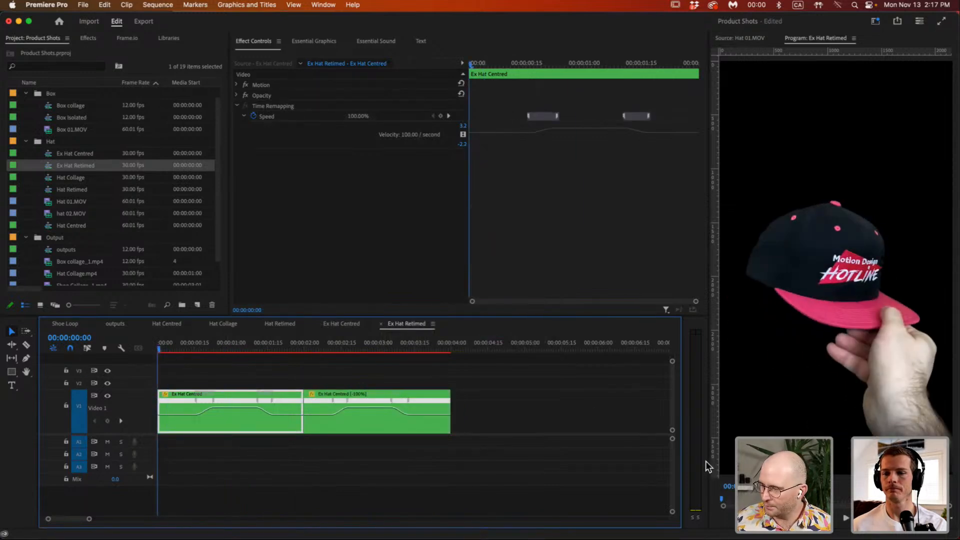
{"action": "left_click_drag", "start_coordinate": [706, 461], "coordinate": [542, 452]}
{"action": "left_click", "coordinate": [643, 518]}
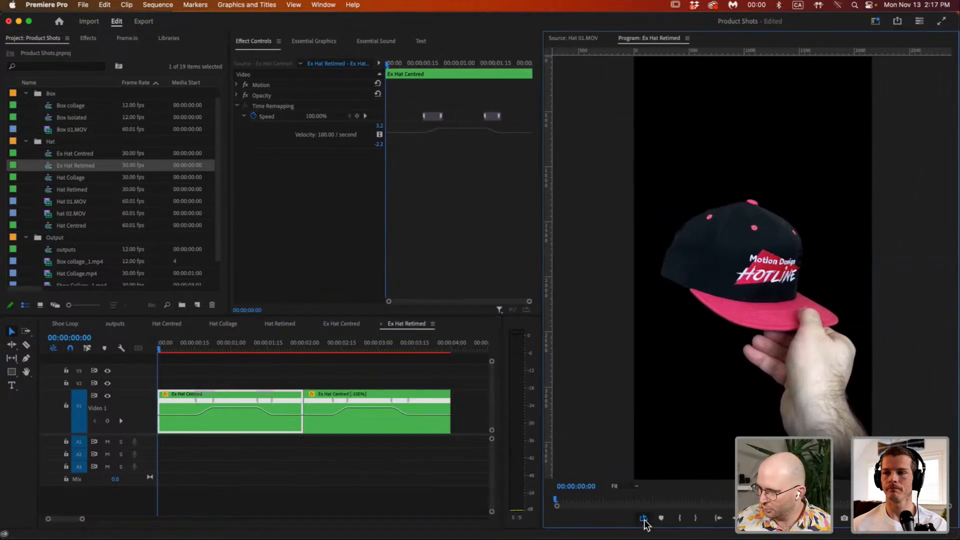
{"action": "key", "text": "space"}
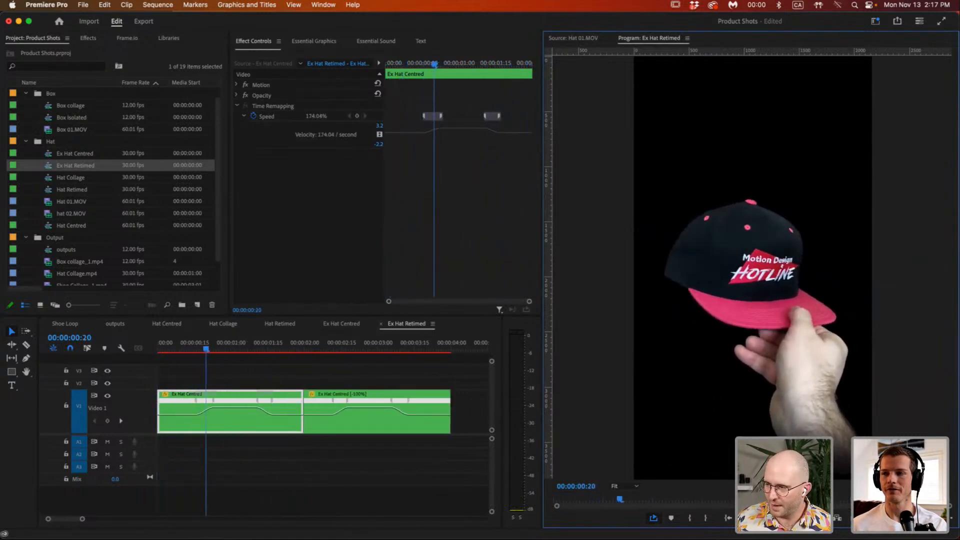
{"action": "key", "text": "space"}
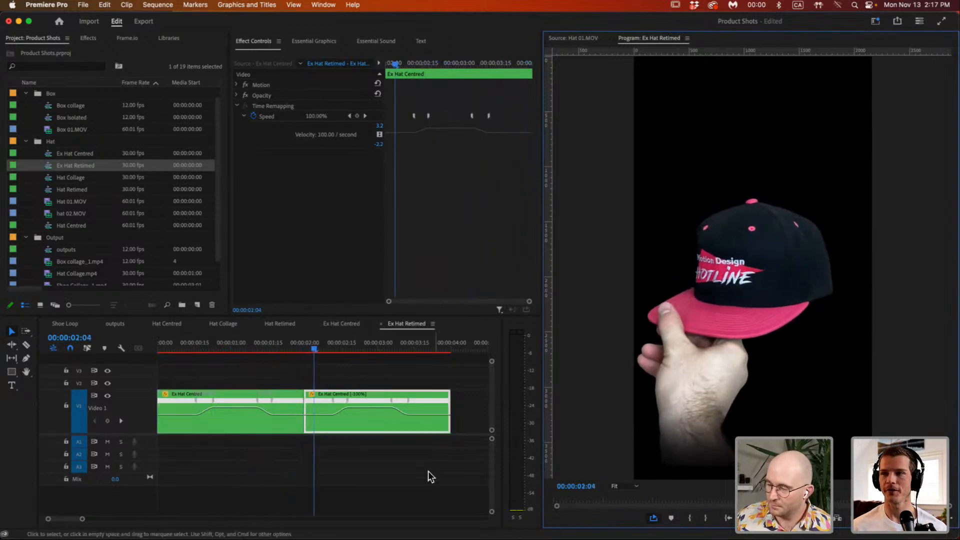
{"action": "left_click", "coordinate": [379, 379]}
{"action": "left_click_drag", "start_coordinate": [443, 341], "coordinate": [317, 346]}
{"action": "left_click", "coordinate": [334, 368]}
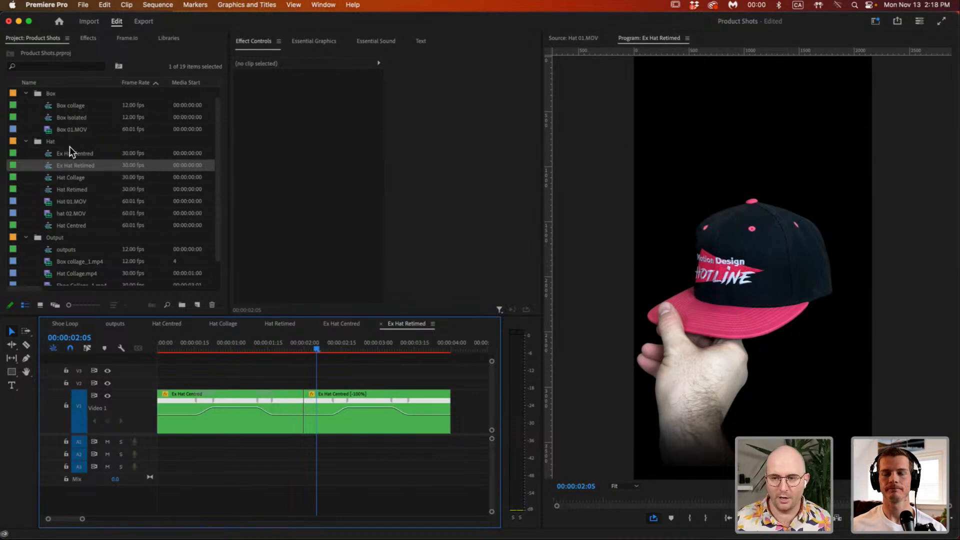
Create a new sequence from Ex Hat Retimed and rename it Ex Hat Collage.
{"action": "left_click_drag", "start_coordinate": [50, 166], "coordinate": [203, 306]}
{"action": "left_click", "coordinate": [82, 177]}
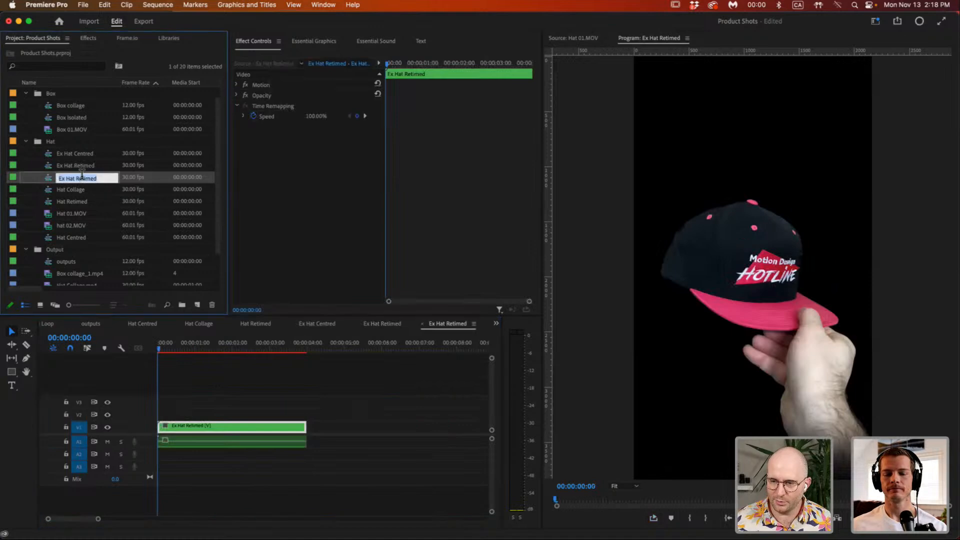
{"action": "double_click", "coordinate": [84, 176]}
{"action": "type", "text": "Collage"}
{"action": "key", "text": "Tab"}
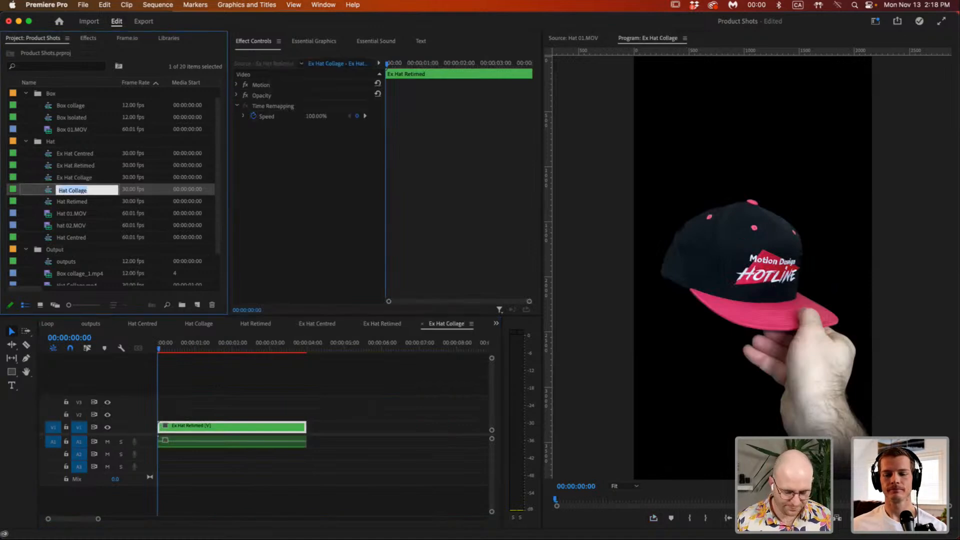
Rename the older Hat Collage sequence to Ex Hat Collage.
{"action": "key", "text": "Left"}
{"action": "type", "text": "E"}
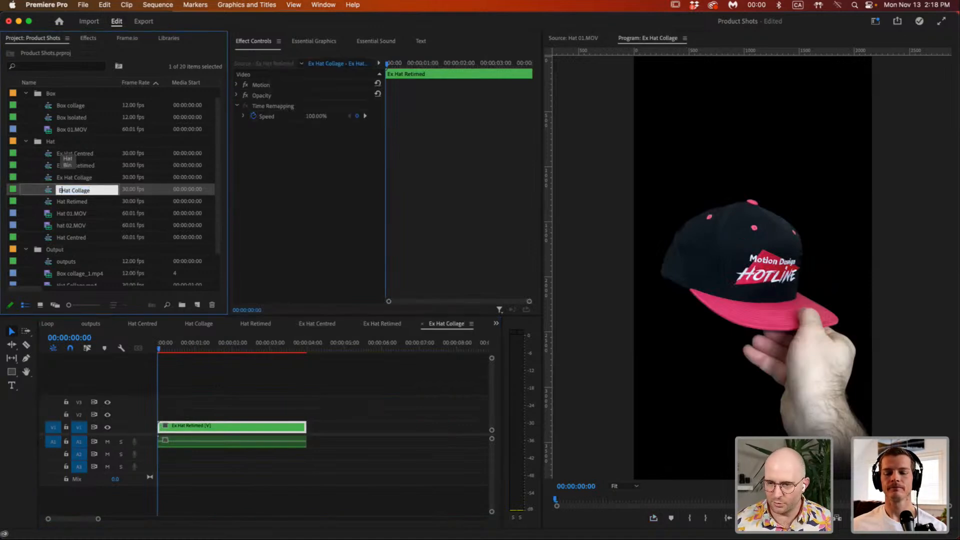
{"action": "type", "text": "x"}
{"action": "key", "text": "Return"}
Delete the audio part of the nested Ex Hat Retimed clip and move its video up to Video 5.
{"action": "mouse_move", "coordinate": [180, 346]}
{"action": "left_mouse_down"}
{"action": "mouse_move", "coordinate": [218, 353]}
{"action": "mouse_move", "coordinate": [191, 343]}
{"action": "mouse_move", "coordinate": [177, 351]}
{"action": "left_mouse_up"}
{"action": "left_click", "coordinate": [226, 443], "text": "alt"}
{"action": "key", "text": "Delete"}
{"action": "left_click_drag", "start_coordinate": [222, 427], "coordinate": [217, 379]}
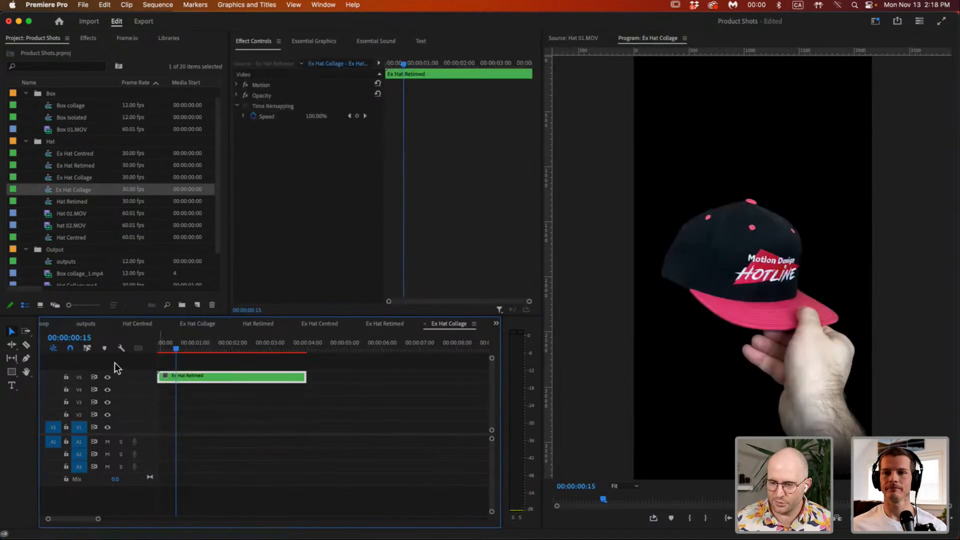
With the hat turned at about 00:00:01:17, duplicate the Video 5 clip directly below on Video 4 and scale the copy to 124.
{"action": "left_click_drag", "start_coordinate": [190, 347], "coordinate": [216, 343]}
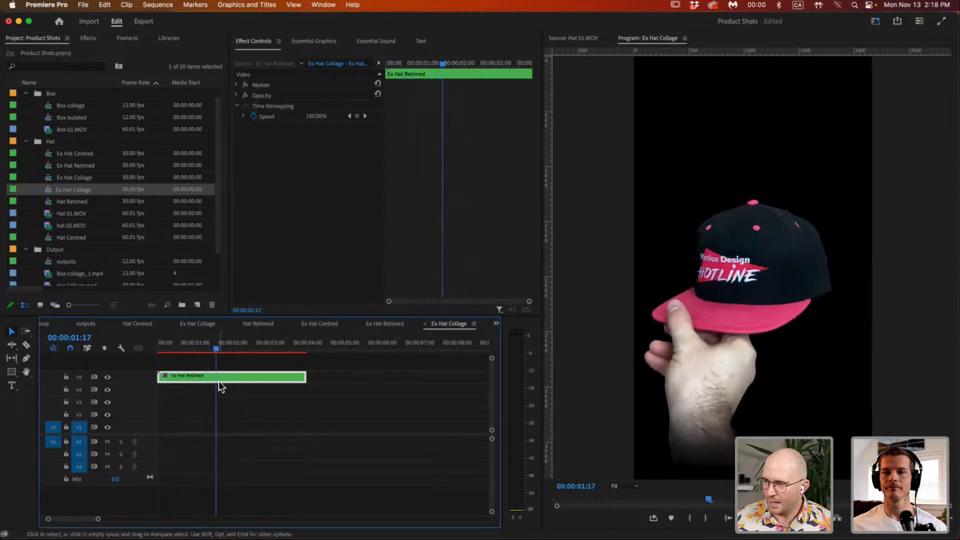
{"action": "left_click_drag", "start_coordinate": [223, 379], "coordinate": [223, 391]}
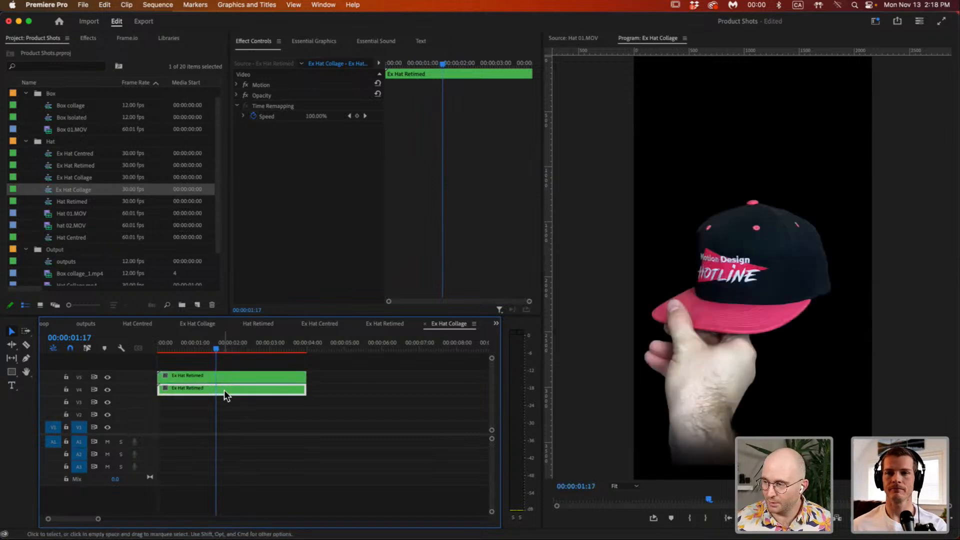
{"action": "left_click", "coordinate": [236, 94]}
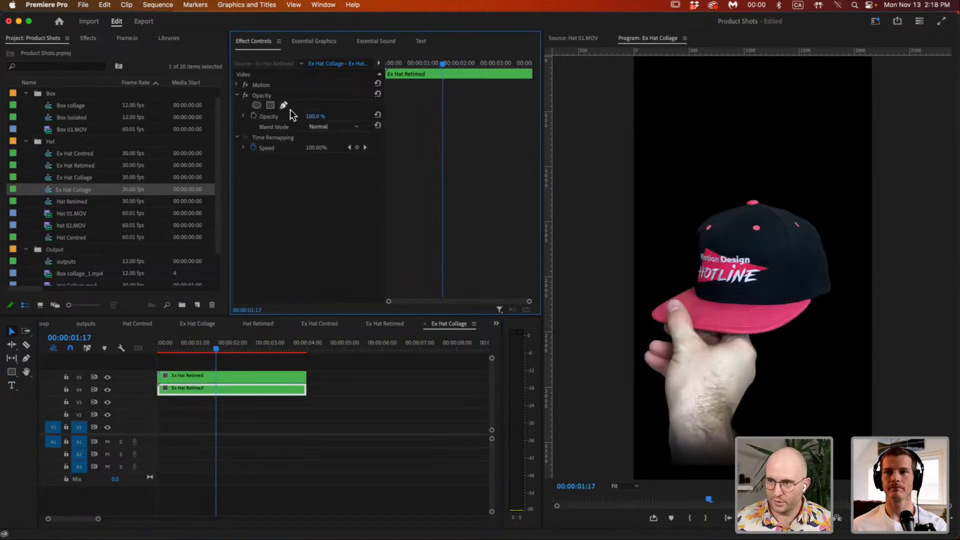
{"action": "left_click", "coordinate": [237, 85]}
{"action": "left_click_drag", "start_coordinate": [312, 105], "coordinate": [326, 106]}
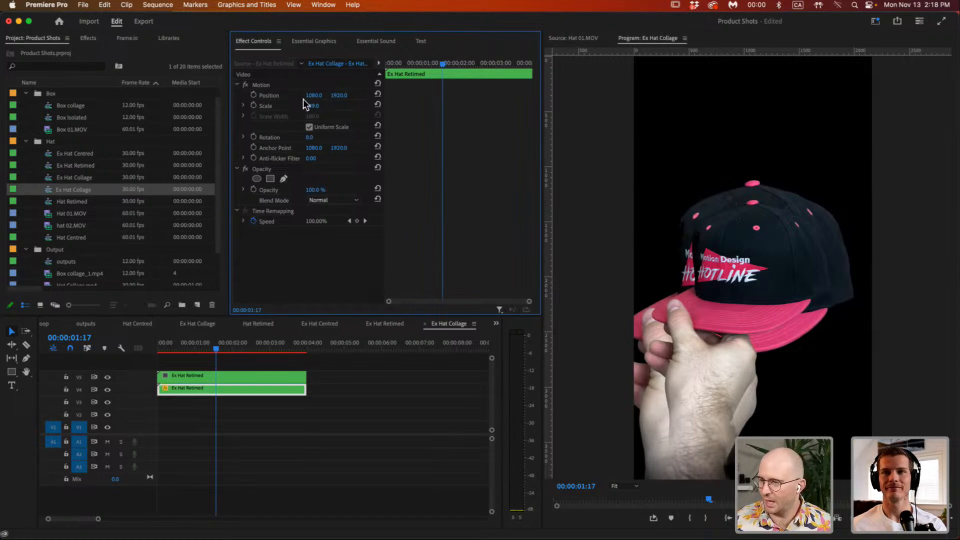
{"action": "left_click", "coordinate": [315, 106]}
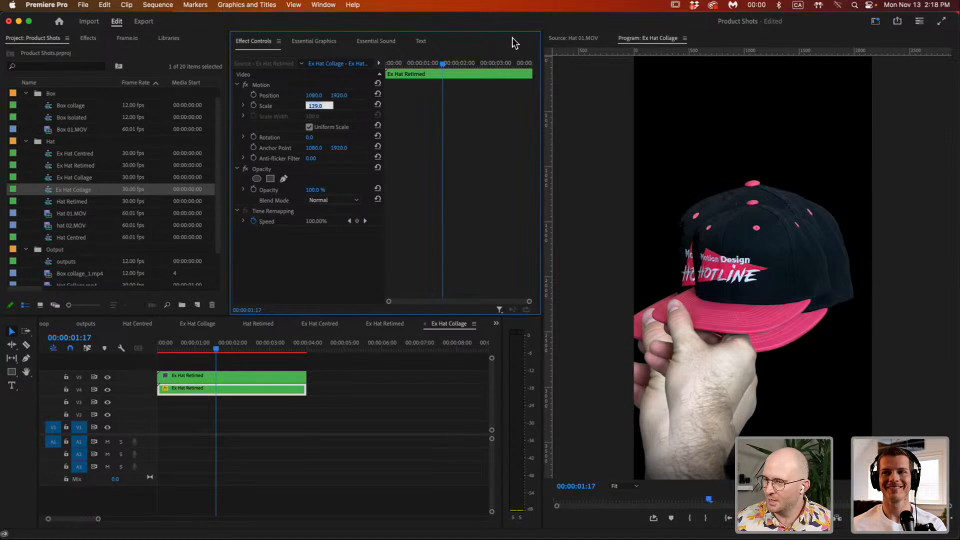
{"action": "type", "text": "120"}
{"action": "key", "text": "Return"}
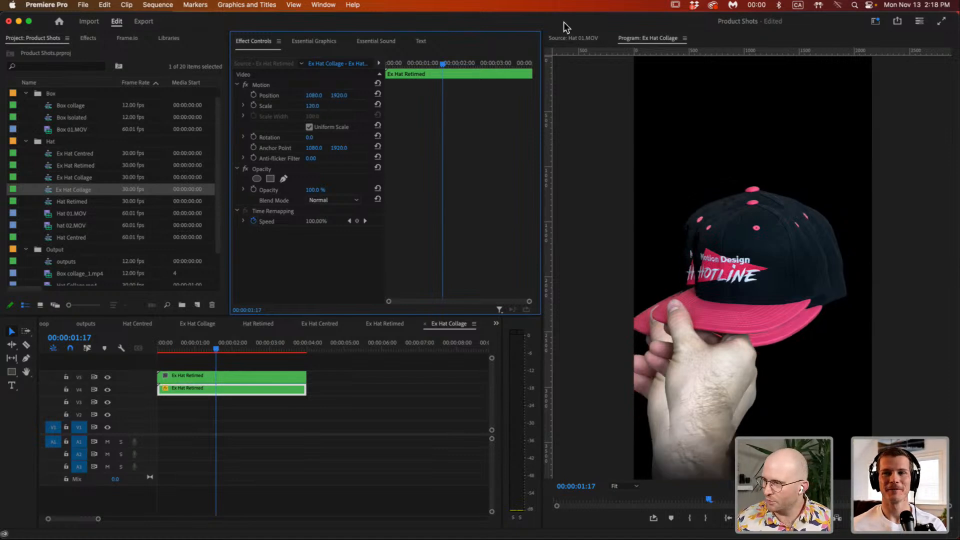
{"action": "left_click_drag", "start_coordinate": [312, 105], "coordinate": [314, 106]}
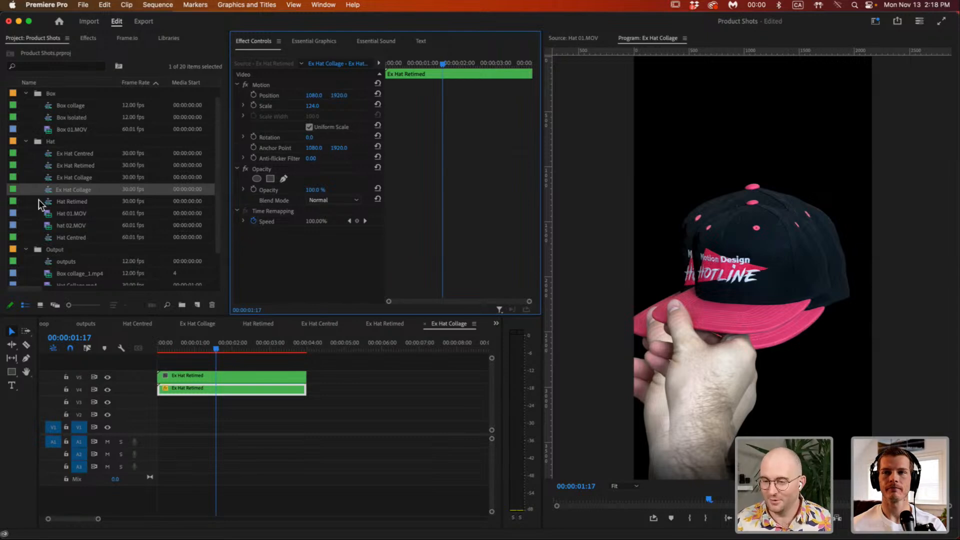
Apply Gaussian Blur to the Video 4 copy and set its Blurriness to 15.
{"action": "left_click", "coordinate": [82, 40]}
{"action": "left_click", "coordinate": [8, 105]}
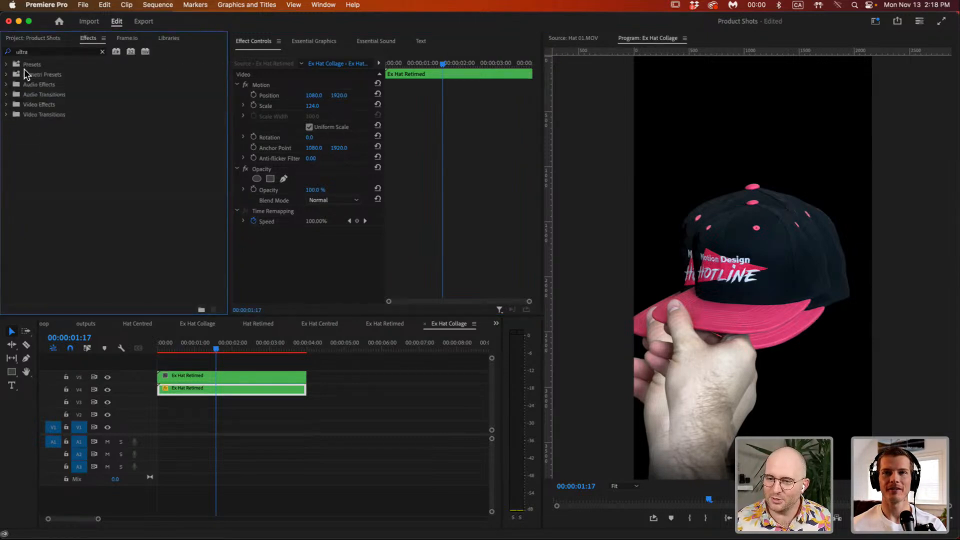
{"action": "left_click", "coordinate": [35, 52]}
{"action": "type", "text": "gau"}
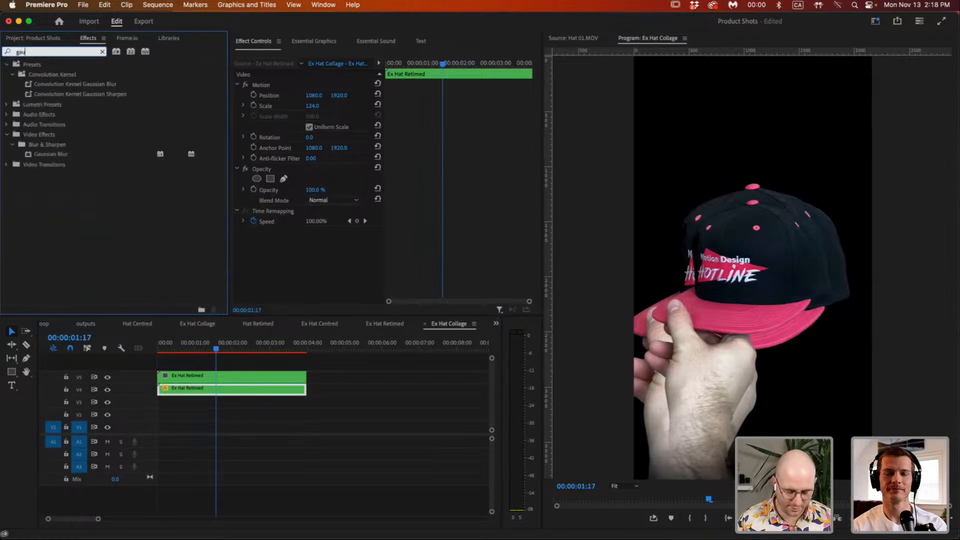
{"action": "left_click_drag", "start_coordinate": [43, 154], "coordinate": [189, 388]}
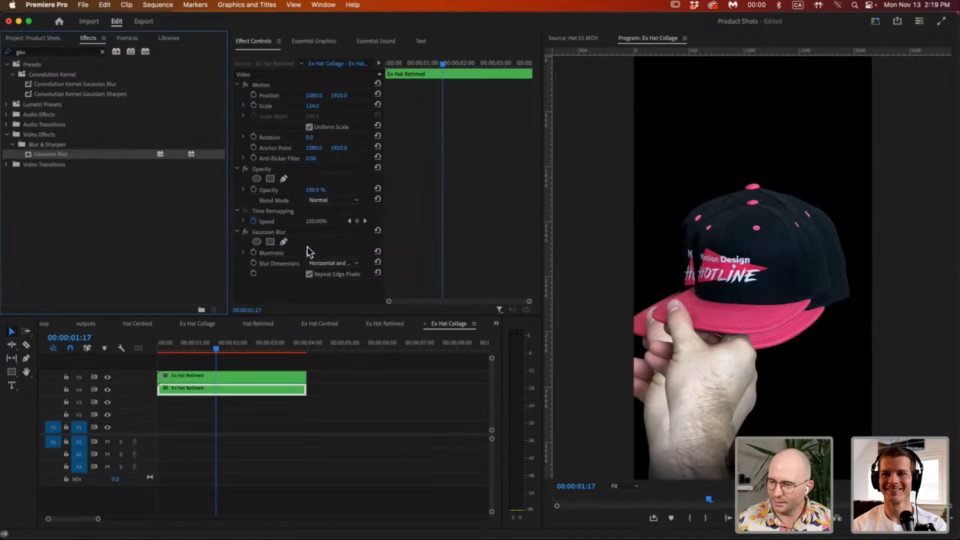
{"action": "mouse_move", "coordinate": [309, 252]}
{"action": "left_mouse_down"}
{"action": "mouse_move", "coordinate": [333, 253]}
{"action": "mouse_move", "coordinate": [311, 252]}
{"action": "left_mouse_up"}
{"action": "left_click", "coordinate": [320, 253]}
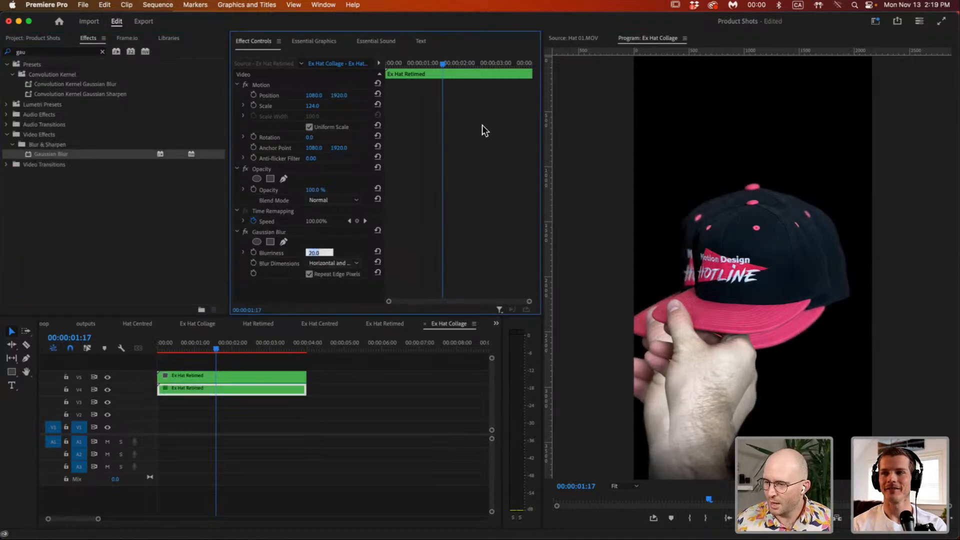
{"action": "type", "text": "15"}
{"action": "key", "text": "Return"}
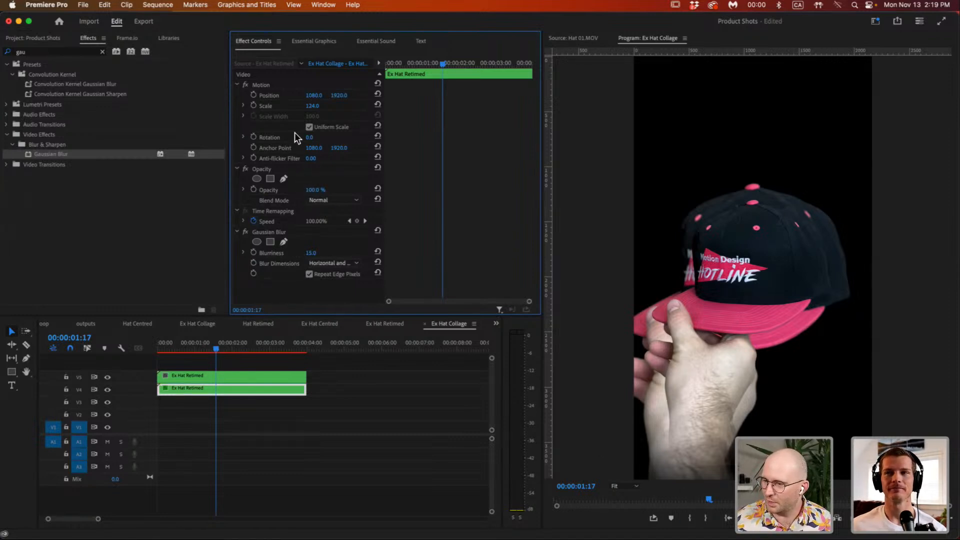
Add Brightness & Contrast to the Video 4 copy and set its Brightness to -15.
{"action": "double_click", "coordinate": [51, 53]}
{"action": "type", "text": "bright"}
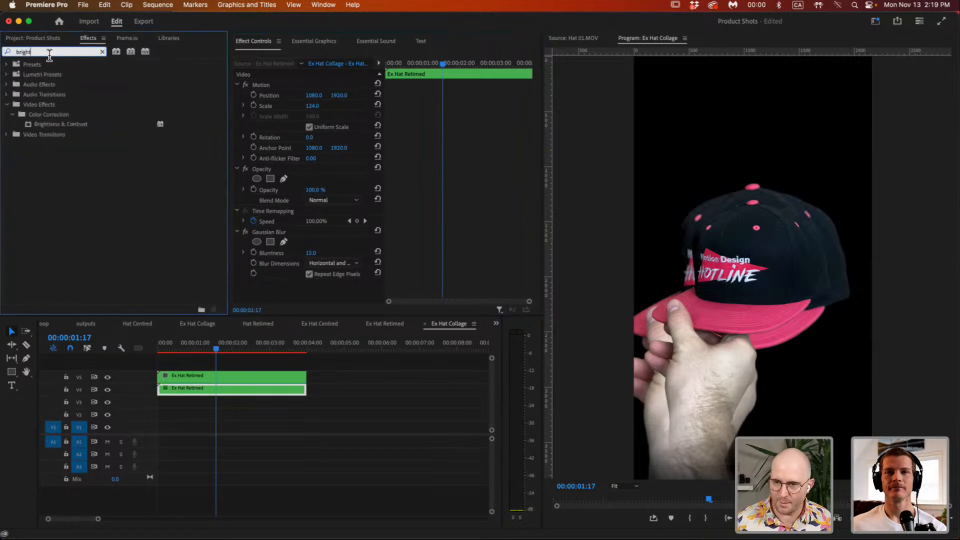
{"action": "left_click", "coordinate": [64, 123]}
{"action": "left_click_drag", "start_coordinate": [66, 127], "coordinate": [298, 286]}
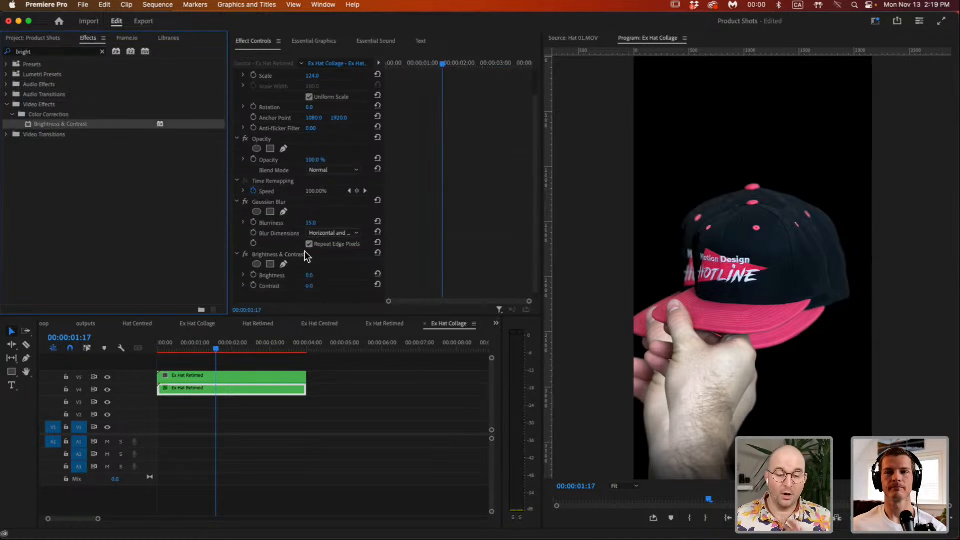
{"action": "left_click_drag", "start_coordinate": [309, 275], "coordinate": [298, 275]}
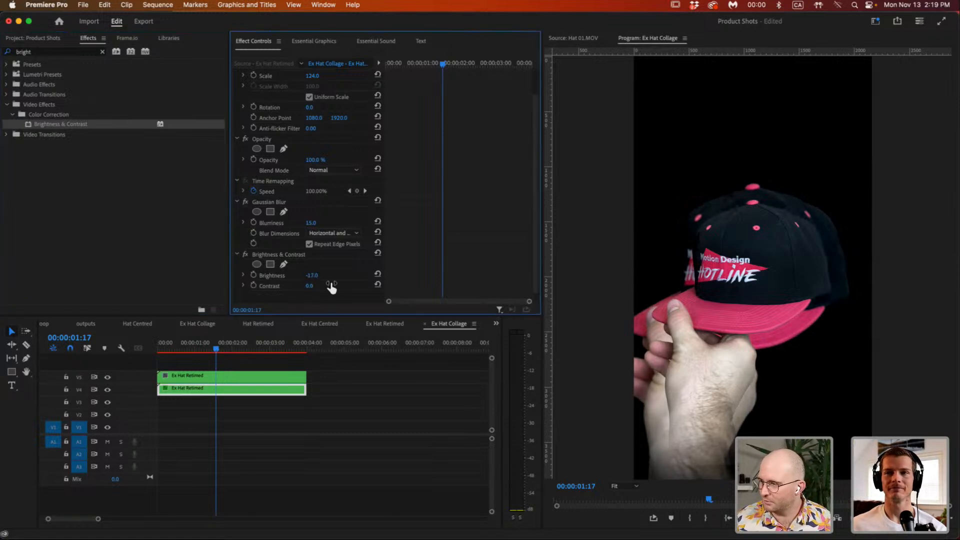
{"action": "type", "text": "-15"}
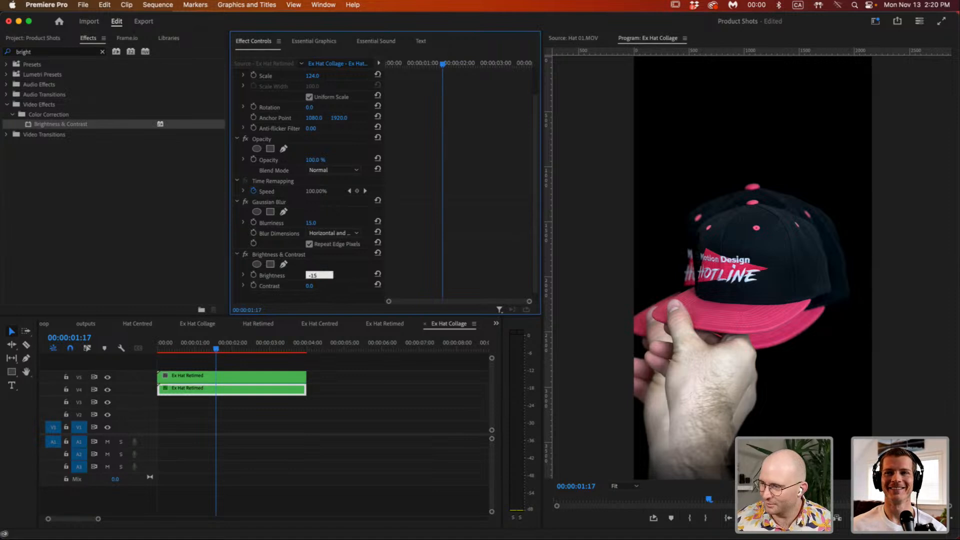
{"action": "key", "text": "Return"}
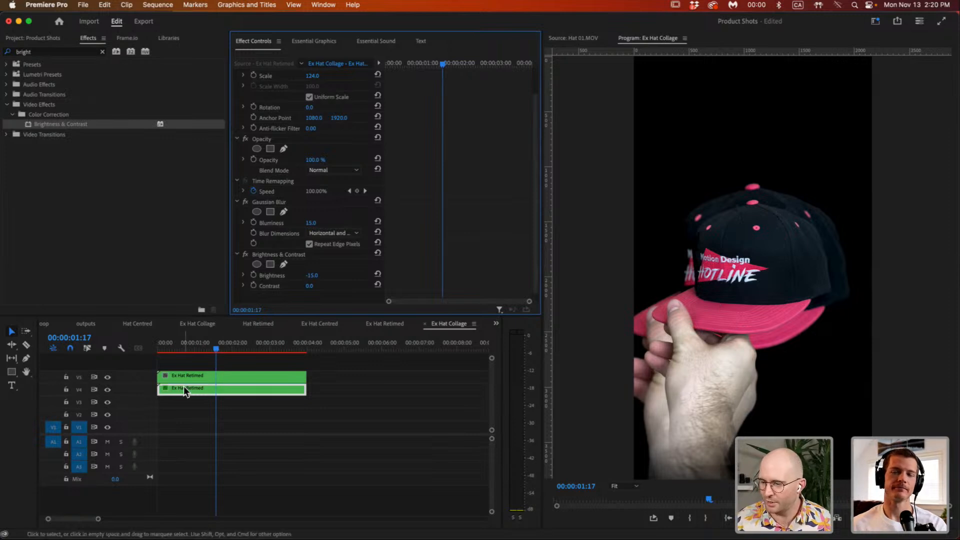
Duplicate the Video 4 clip onto Video 3 and set the copy's Blurriness to 25 and Brightness to -25.
{"action": "left_click_drag", "start_coordinate": [196, 388], "coordinate": [195, 404]}
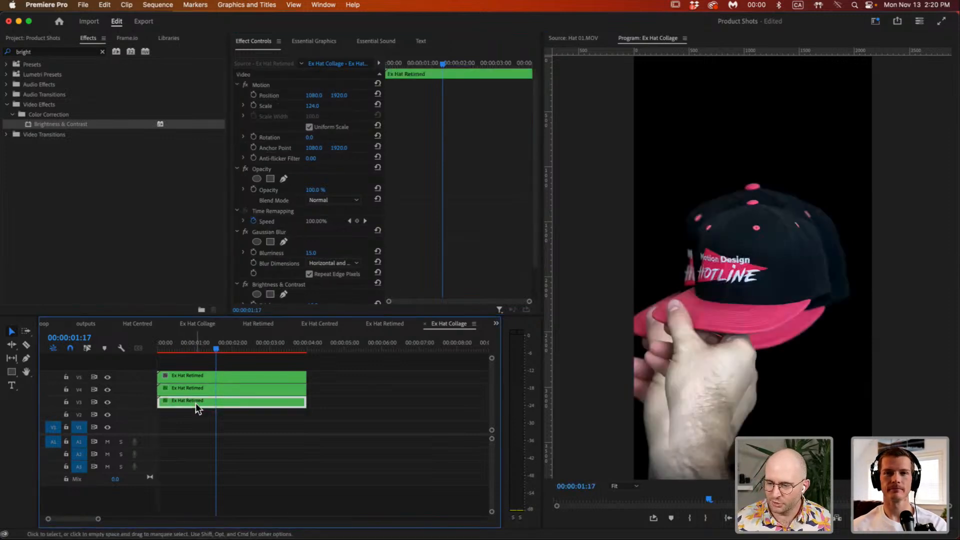
{"action": "scroll", "coordinate": [319, 235], "scroll_direction": "down", "scroll_amount": 3}
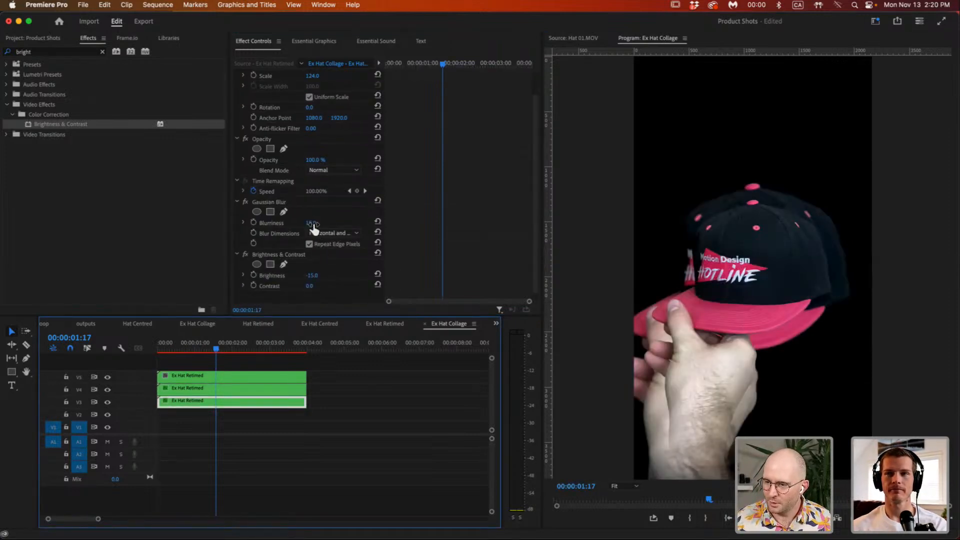
{"action": "left_click", "coordinate": [314, 214]}
{"action": "type", "text": "25"}
{"action": "key", "text": "Return"}
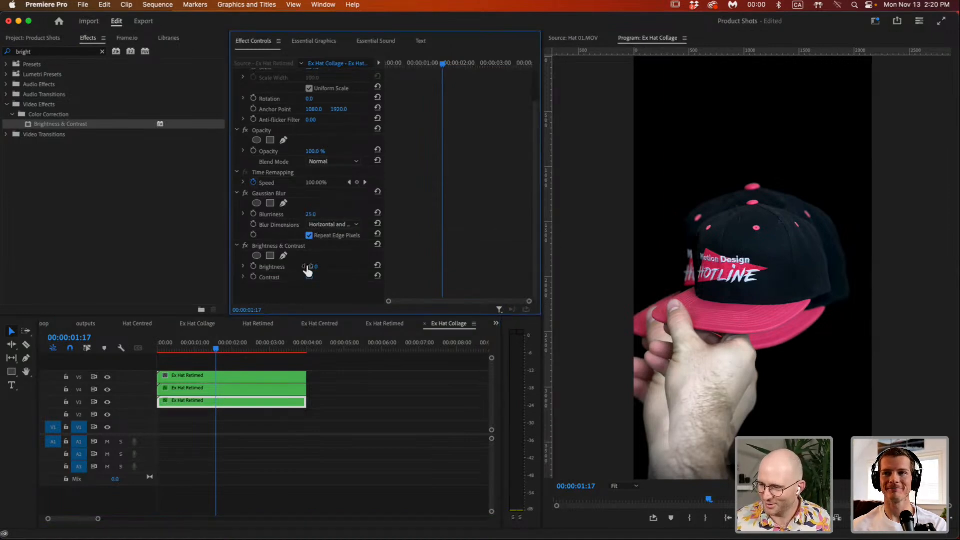
{"action": "type", "text": "-25"}
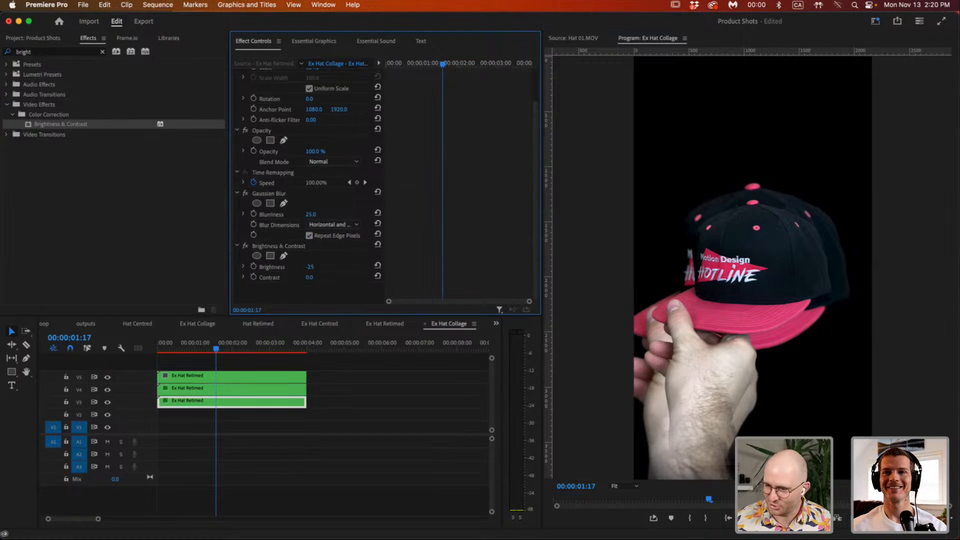
Increase the scale of the hat clip on V3 to 154.
{"action": "scroll", "coordinate": [330, 107], "scroll_direction": "up", "scroll_amount": 2}
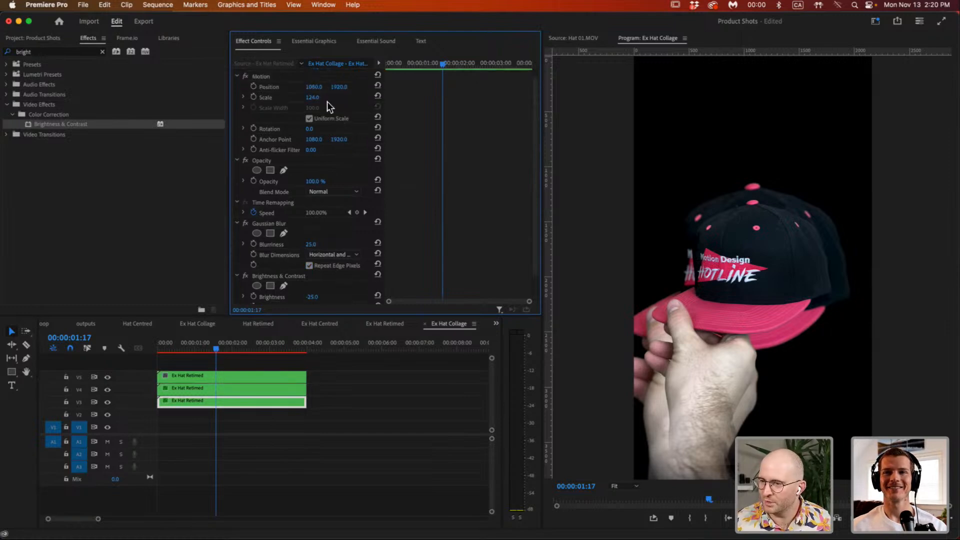
{"action": "left_click_drag", "start_coordinate": [312, 97], "coordinate": [329, 97]}
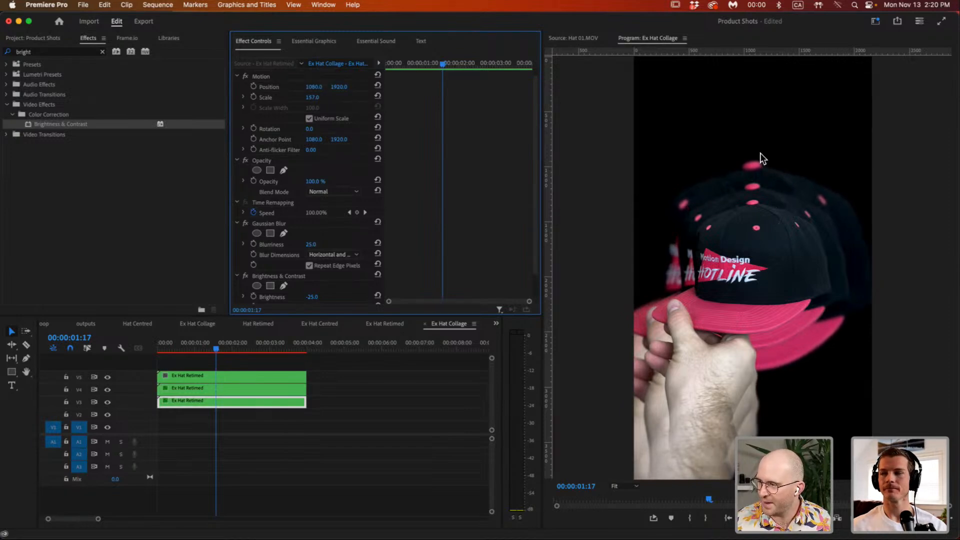
{"action": "left_click", "coordinate": [312, 102]}
{"action": "left_click_drag", "start_coordinate": [319, 101], "coordinate": [317, 101]}
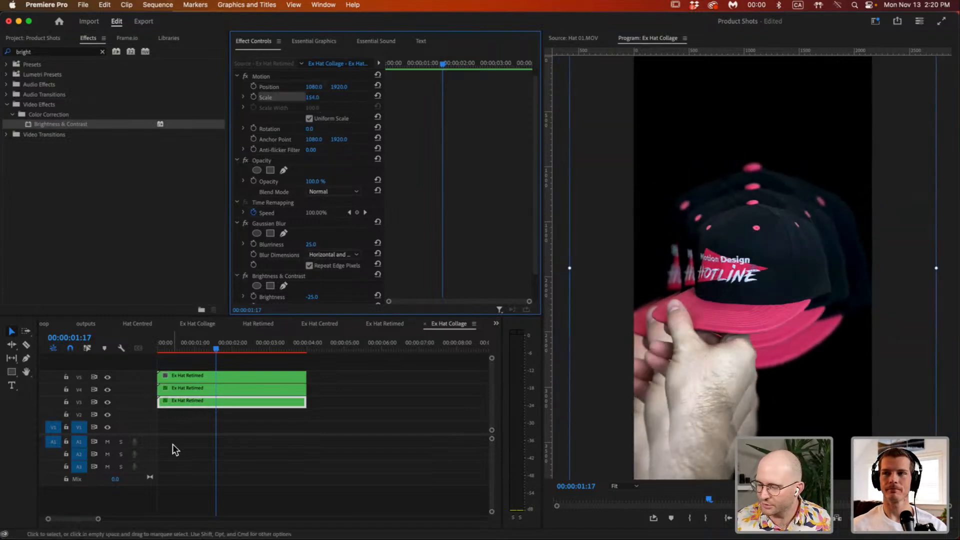
Duplicate the V3 hat clip onto V2 as a layer with scale 192, blurriness 35 and brightness -35.
{"action": "mouse_move", "coordinate": [209, 411]}
{"action": "left_mouse_down"}
{"action": "mouse_move", "coordinate": [214, 422]}
{"action": "mouse_move", "coordinate": [214, 414]}
{"action": "left_mouse_up"}
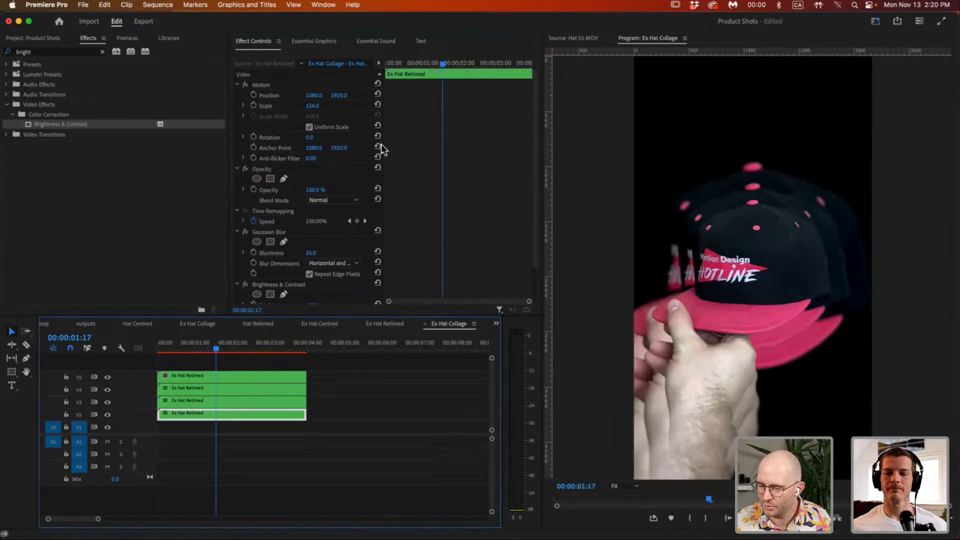
{"action": "left_click_drag", "start_coordinate": [313, 106], "coordinate": [333, 106]}
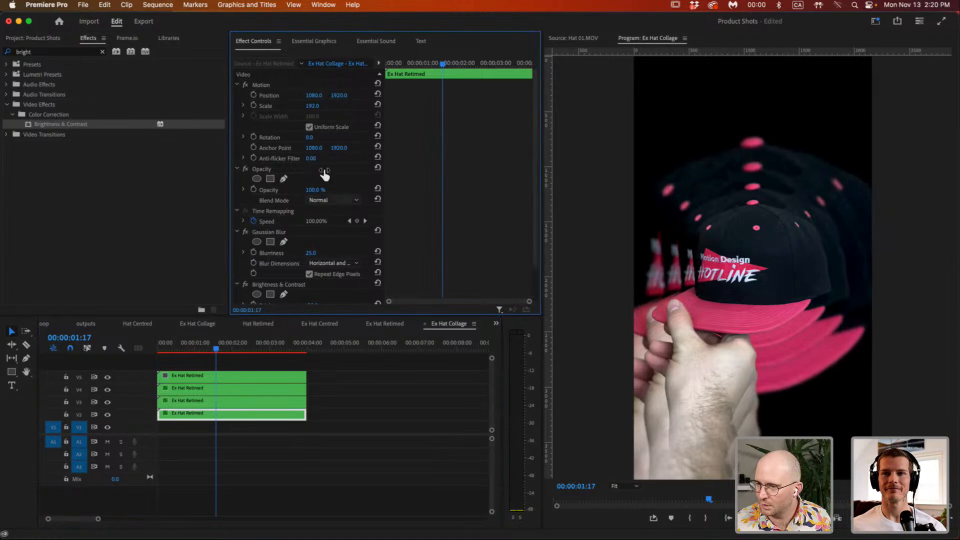
{"action": "type", "text": "35"}
{"action": "key", "text": "Return"}
{"action": "scroll", "coordinate": [382, 242], "scroll_direction": "down", "scroll_amount": 3}
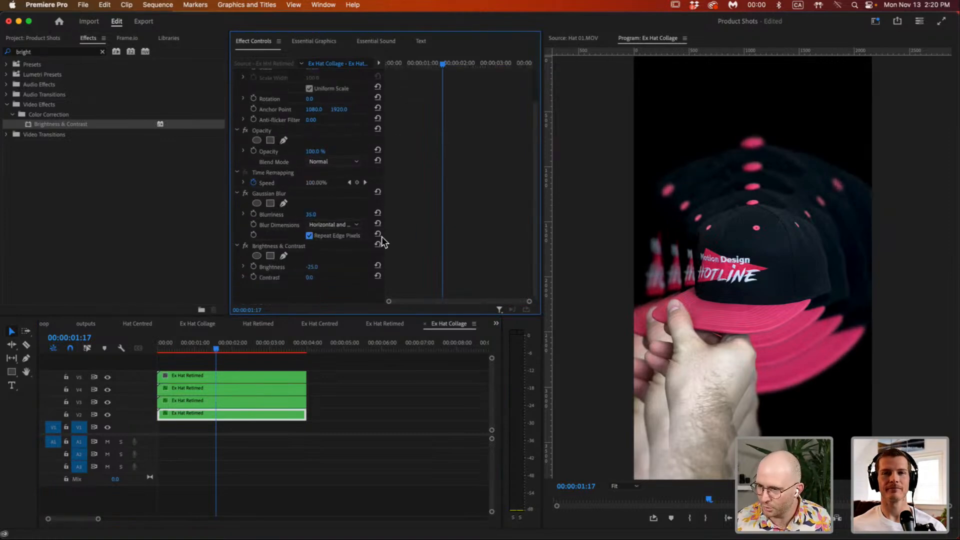
{"action": "left_click", "coordinate": [311, 270]}
{"action": "type", "text": "-35"}
{"action": "key", "text": "Return"}
Duplicate the V2 hat clip onto V1 as a layer with scale 242, blurriness 45 and brightness -45.
{"action": "left_click_drag", "start_coordinate": [238, 416], "coordinate": [241, 430]}
{"action": "left_click_drag", "start_coordinate": [320, 106], "coordinate": [345, 106]}
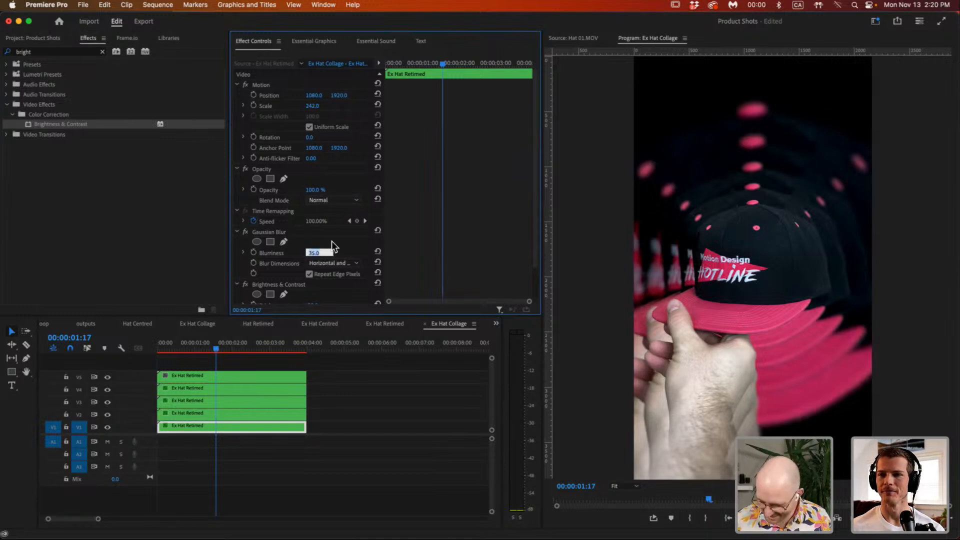
{"action": "type", "text": "45"}
{"action": "key", "text": "Return"}
{"action": "scroll", "coordinate": [340, 241], "scroll_direction": "down", "scroll_amount": 3}
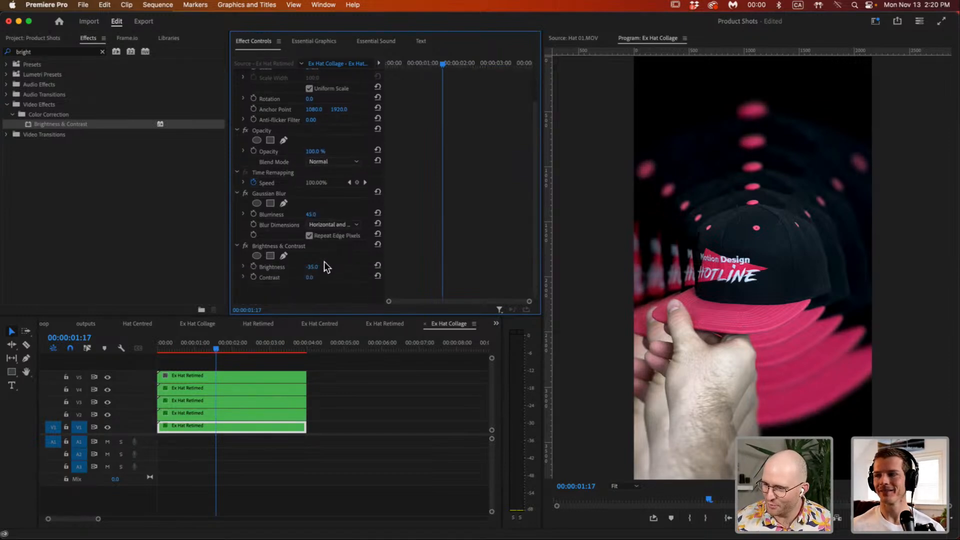
{"action": "type", "text": "-45"}
{"action": "key", "text": "Return"}
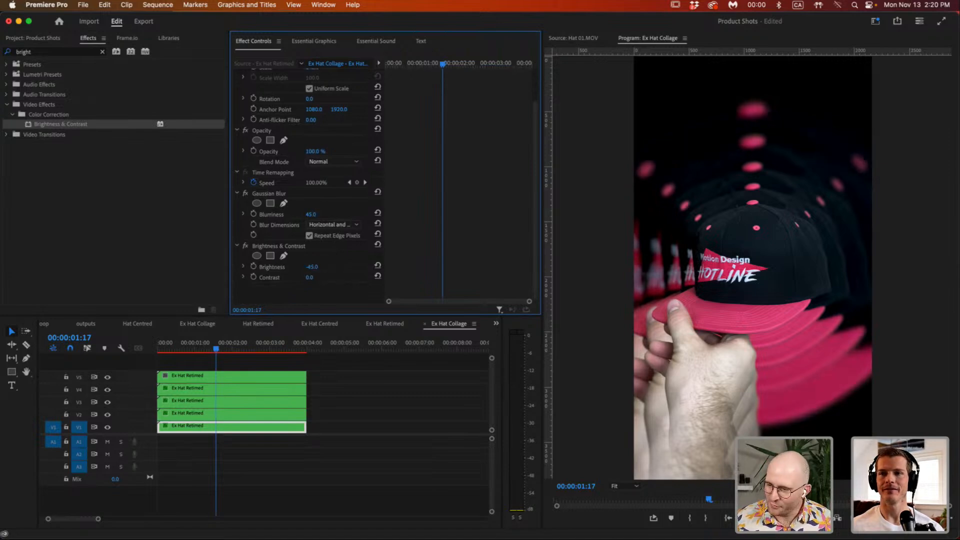
Play through the Ex Hat Collage sequence from its start with loop playback enabled.
{"action": "left_click_drag", "start_coordinate": [226, 343], "coordinate": [71, 327]}
{"action": "key", "text": "space"}
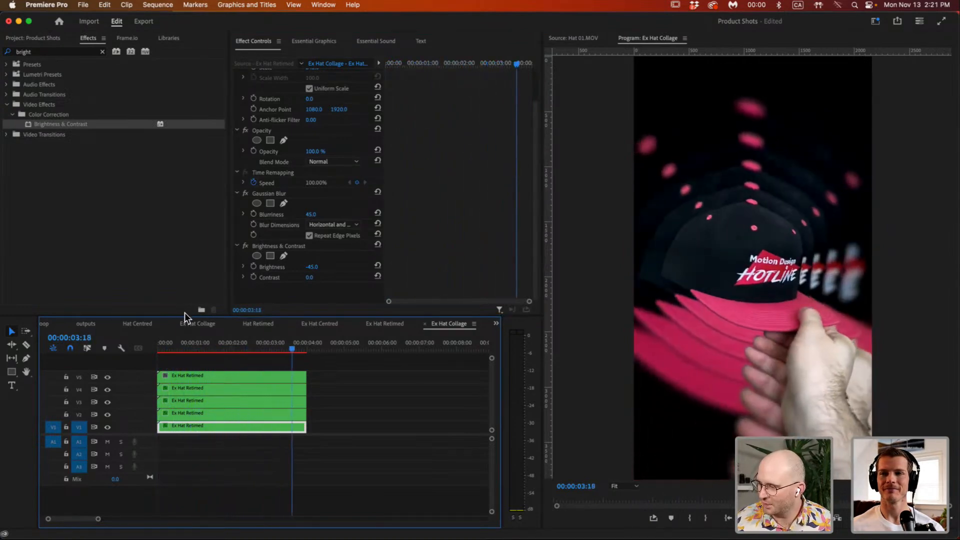
{"action": "left_click", "coordinate": [275, 346]}
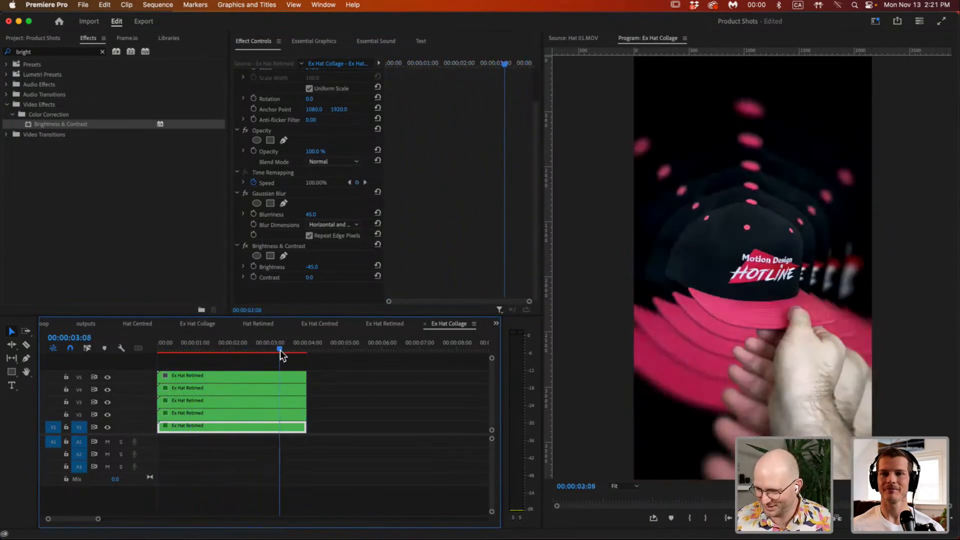
{"action": "left_click", "coordinate": [653, 519]}
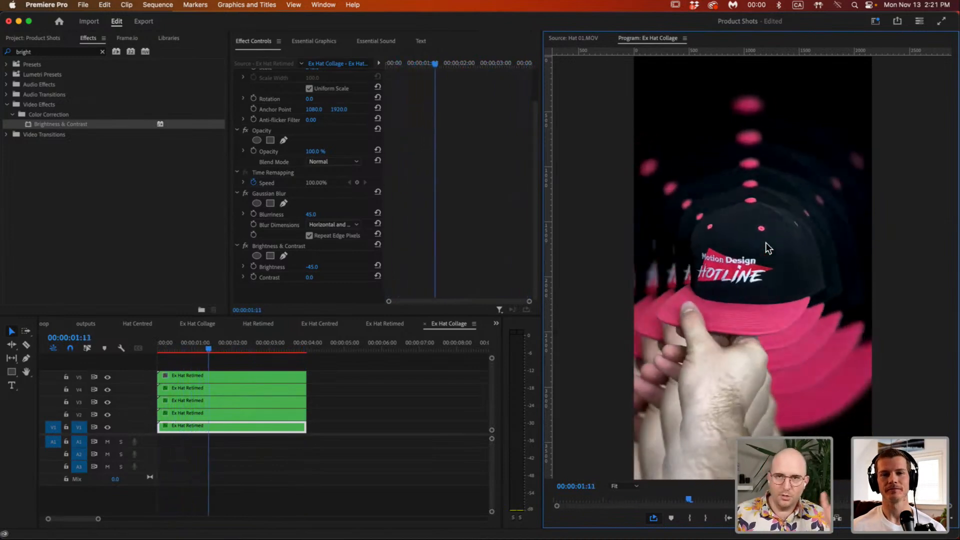
{"action": "left_click_drag", "start_coordinate": [253, 348], "coordinate": [205, 356]}
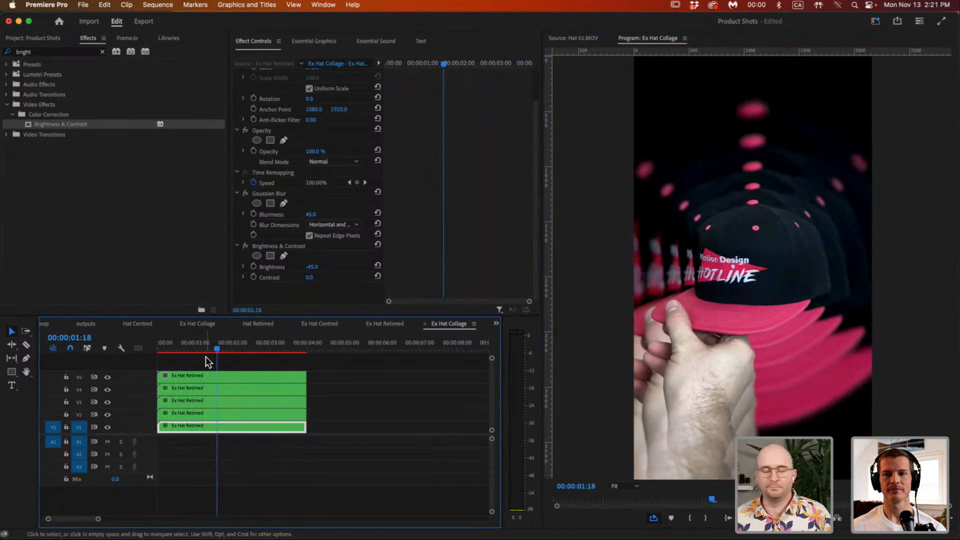
Open the nested Ex Hat Retimed sequence and animate the first clip's scale from 100 at 00:00:00:06 to 115 at 00:00:01:24.
{"action": "double_click", "coordinate": [253, 382]}
{"action": "left_click_drag", "start_coordinate": [274, 340], "coordinate": [173, 363]}
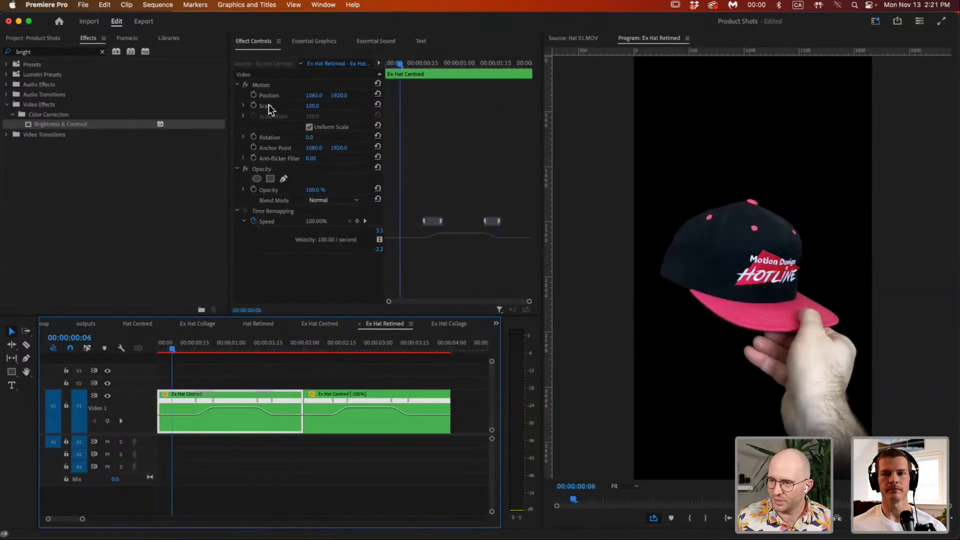
{"action": "left_click", "coordinate": [254, 105]}
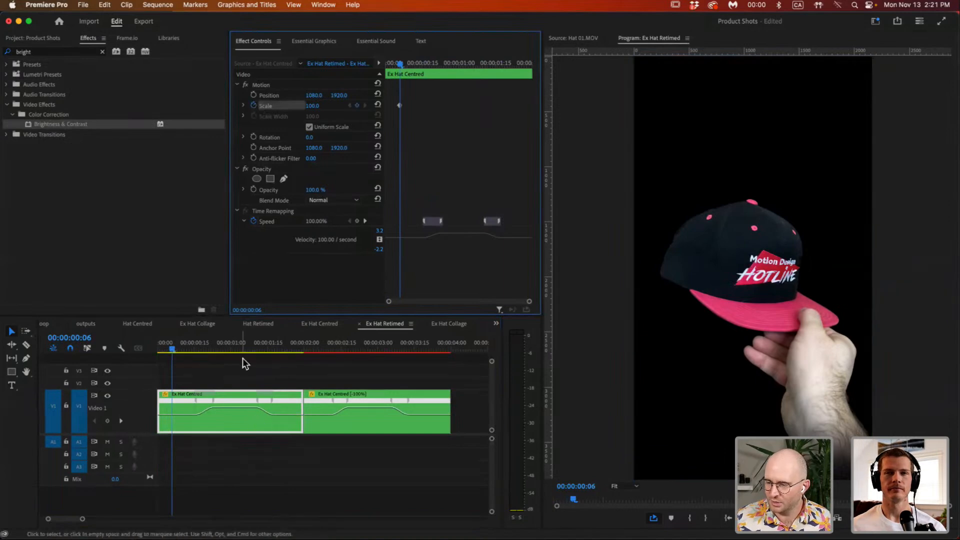
{"action": "left_click_drag", "start_coordinate": [251, 342], "coordinate": [290, 344]}
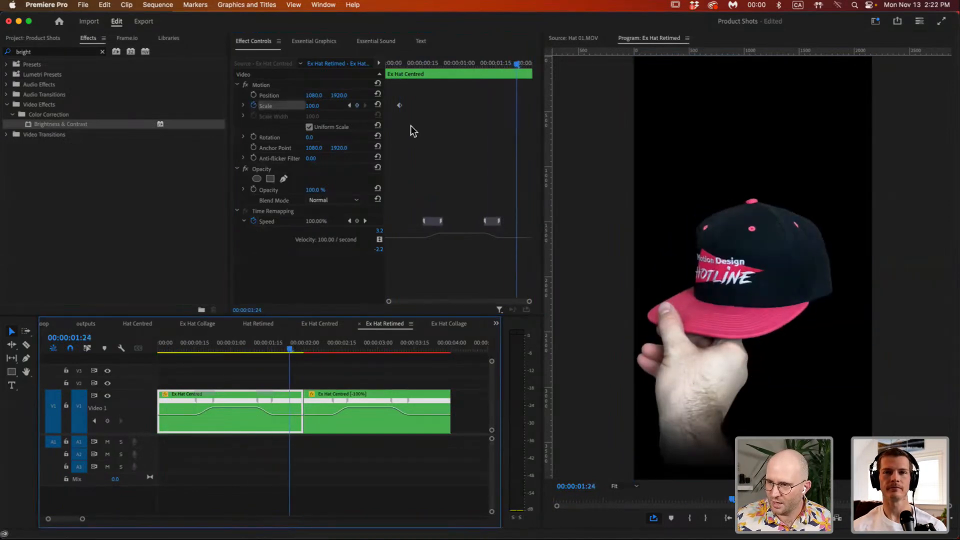
{"action": "left_click_drag", "start_coordinate": [319, 107], "coordinate": [328, 107]}
Apply Ease In and Ease Out to both scale keyframes of the first clip and expand the scale graph.
{"action": "left_click_drag", "start_coordinate": [529, 102], "coordinate": [384, 117]}
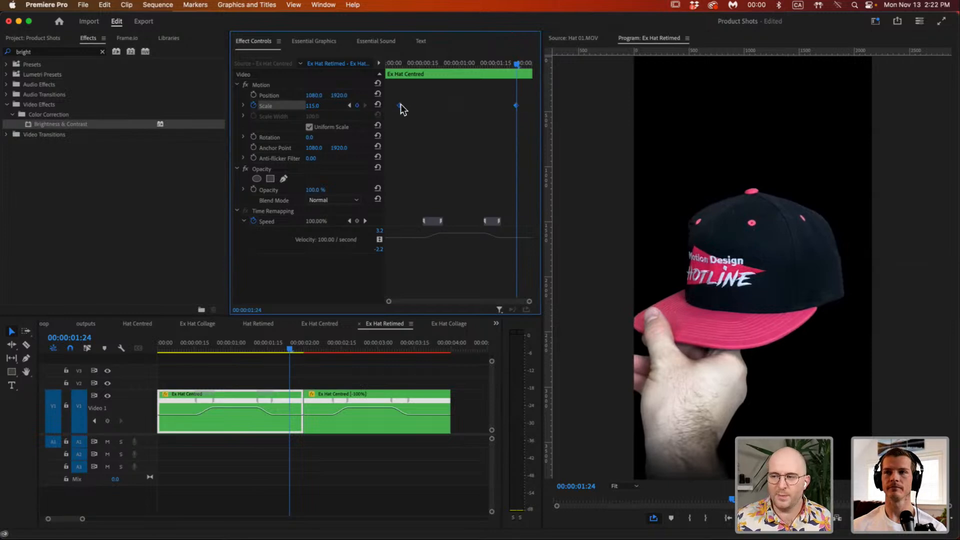
{"action": "right_click", "coordinate": [401, 104]}
{"action": "left_click", "coordinate": [441, 258]}
{"action": "right_click", "coordinate": [516, 107]}
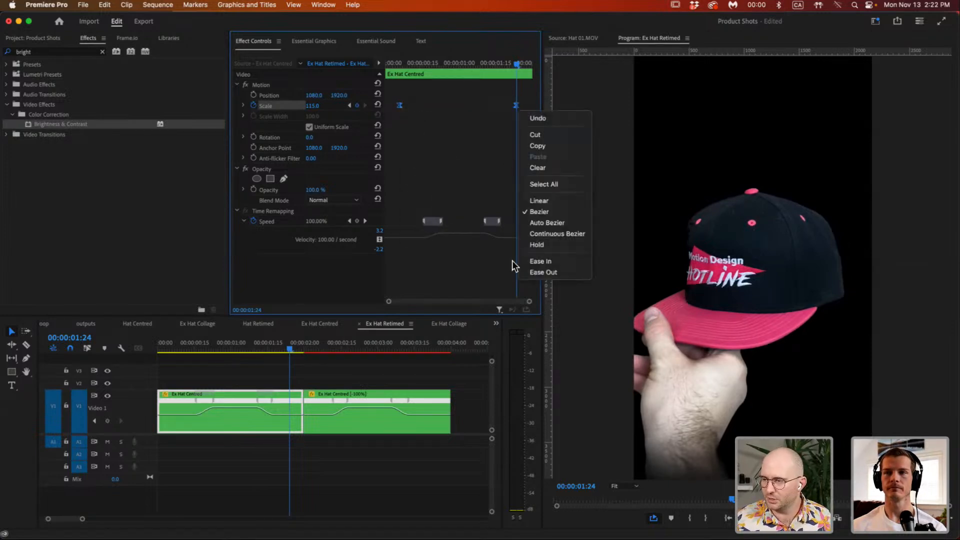
{"action": "left_click", "coordinate": [531, 272]}
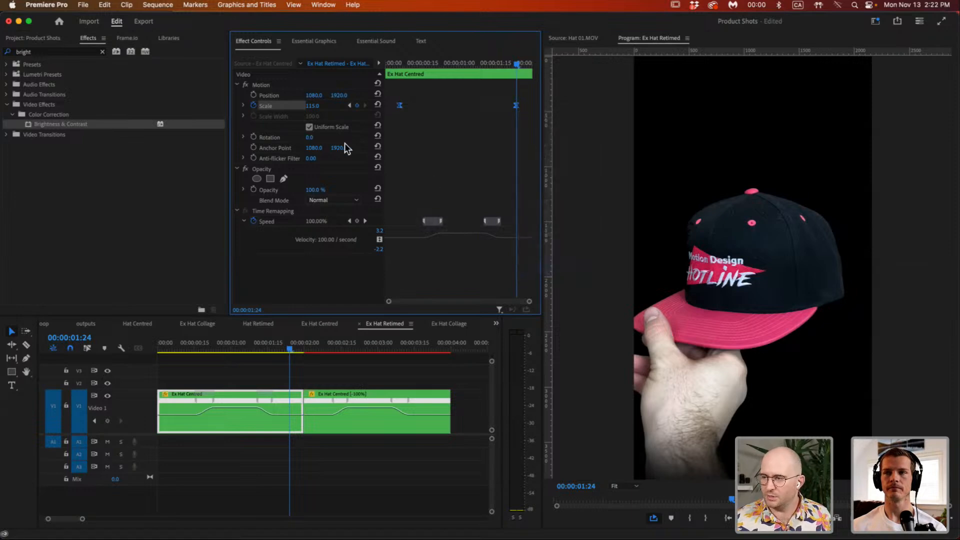
{"action": "left_click", "coordinate": [244, 106]}
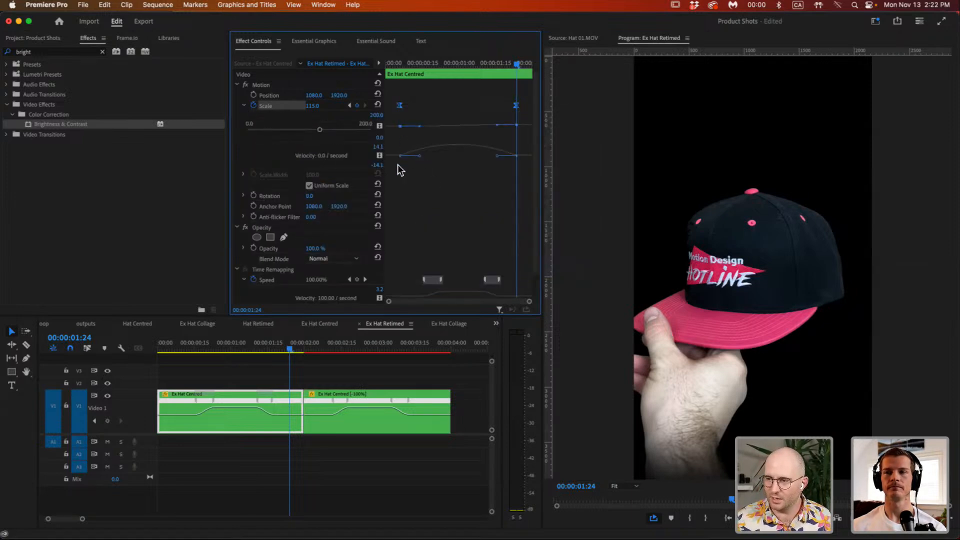
Animate the second, reversed clip's scale from 115 near its start down to 100 at 00:00:03:20.
{"action": "left_click_drag", "start_coordinate": [278, 344], "coordinate": [315, 350]}
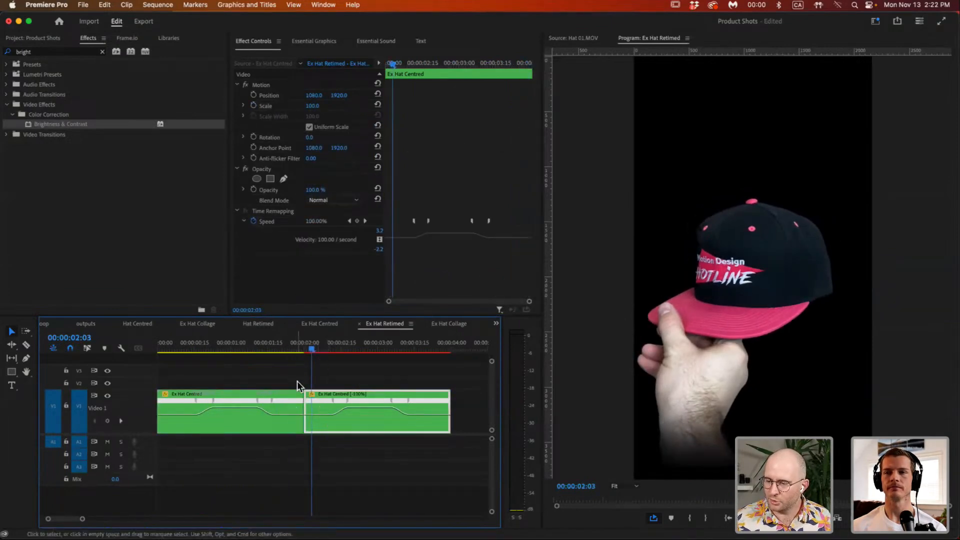
{"action": "left_click", "coordinate": [292, 400]}
{"action": "left_click", "coordinate": [319, 403]}
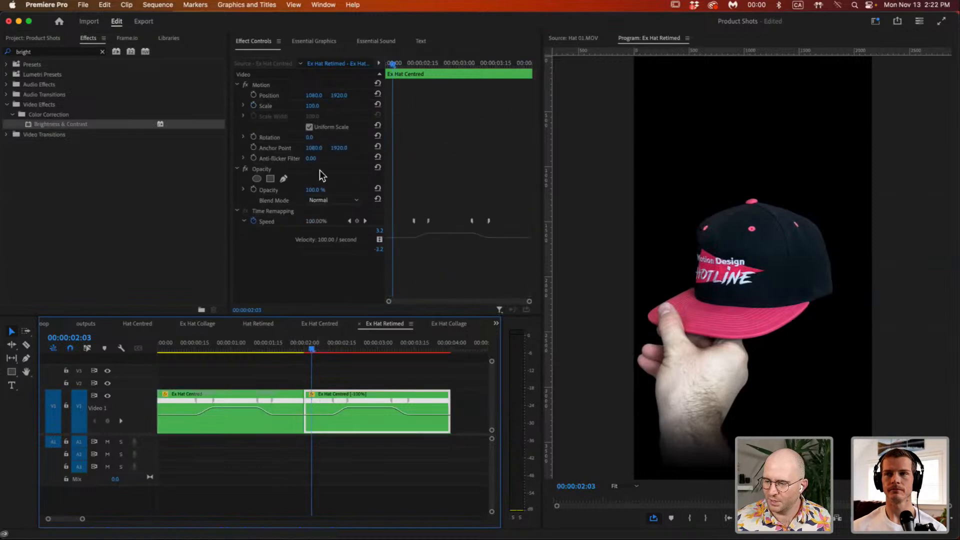
{"action": "left_click", "coordinate": [319, 106]}
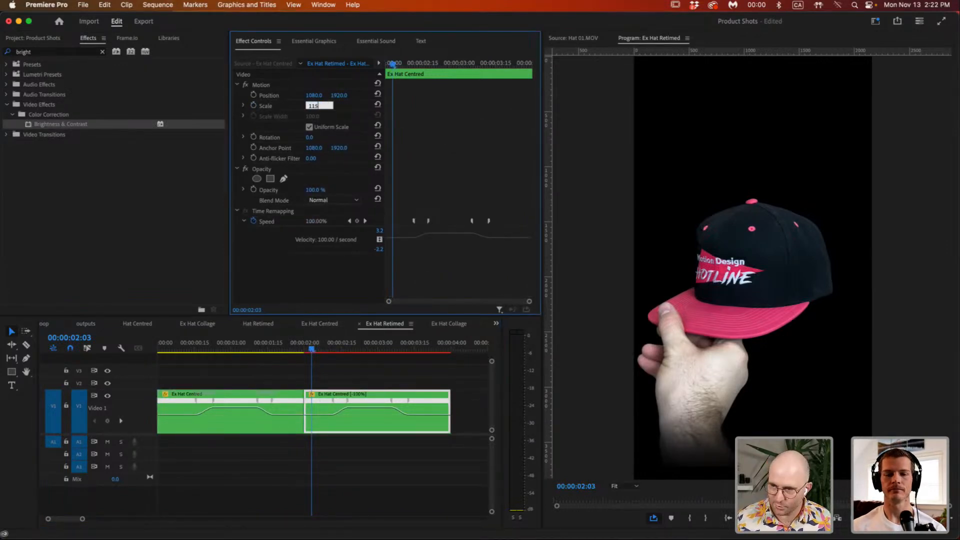
{"action": "type", "text": "115"}
{"action": "key", "text": "Return"}
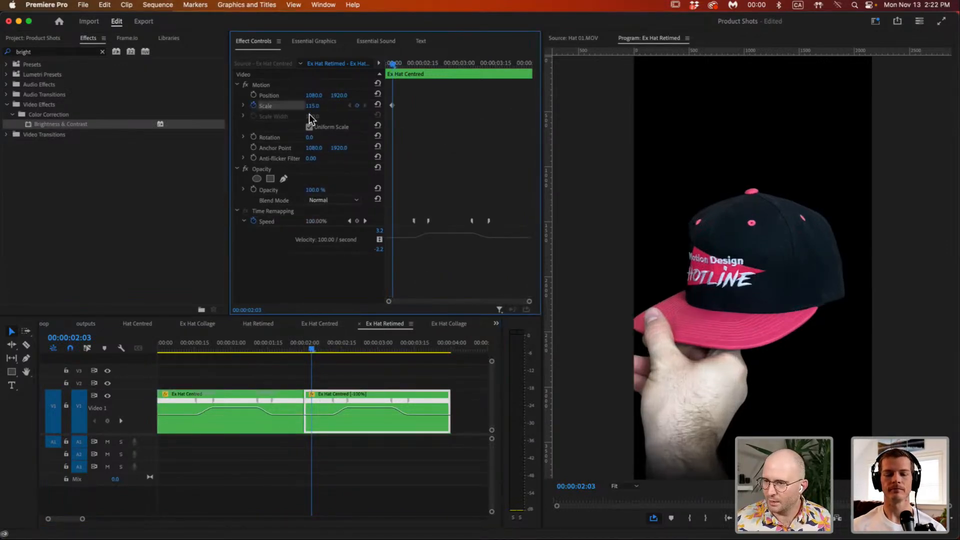
{"action": "left_click_drag", "start_coordinate": [412, 64], "coordinate": [507, 71]}
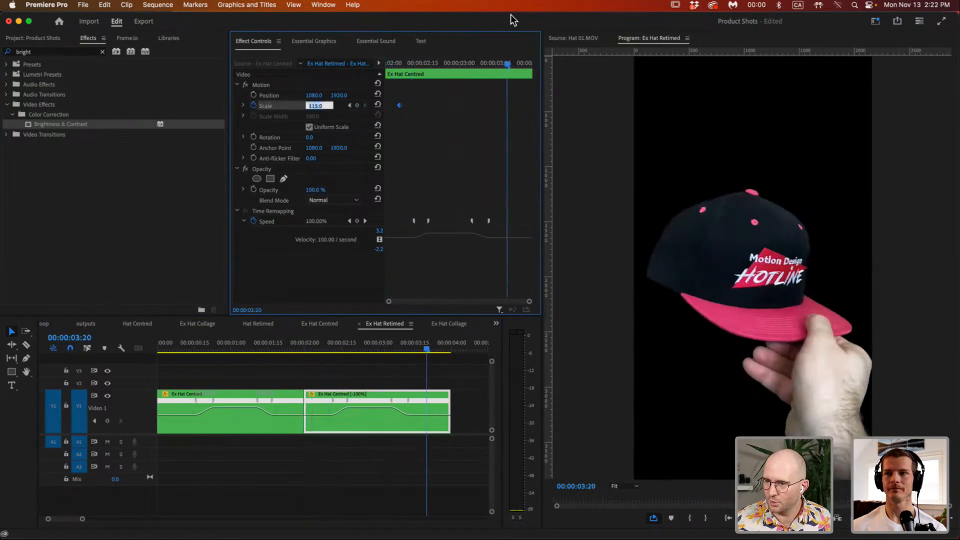
{"action": "key", "text": "Return"}
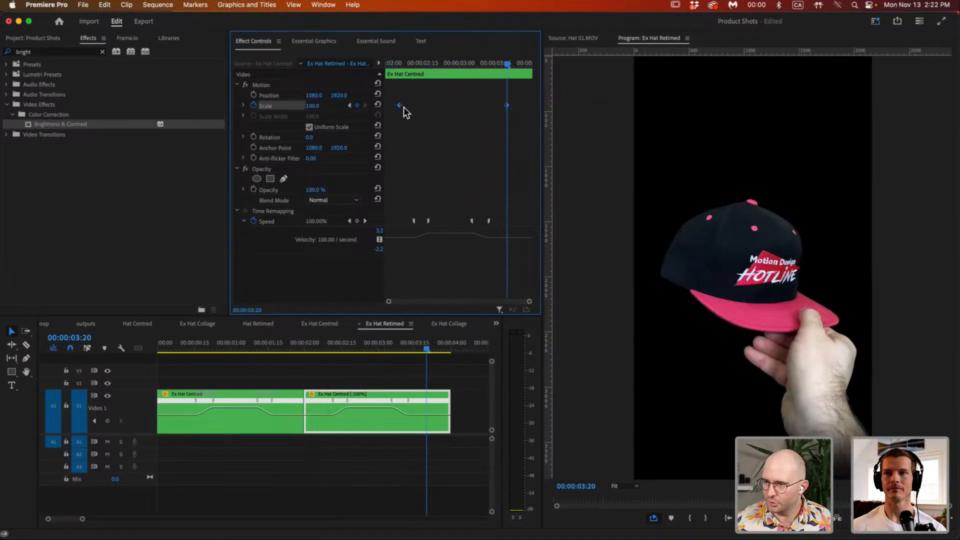
Expand the second clip's scale graph and play back the scale animation to review its motion.
{"action": "left_click", "coordinate": [244, 105]}
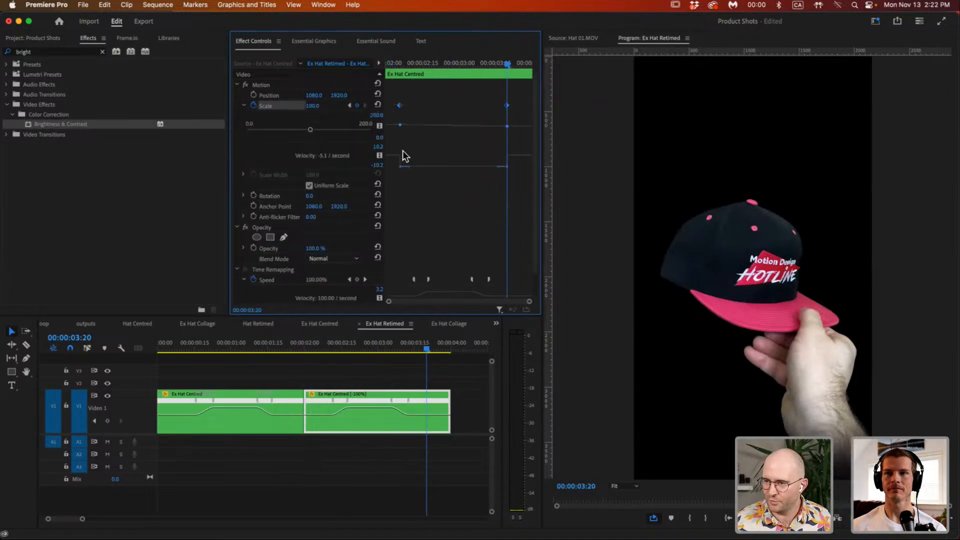
{"action": "left_click", "coordinate": [391, 64]}
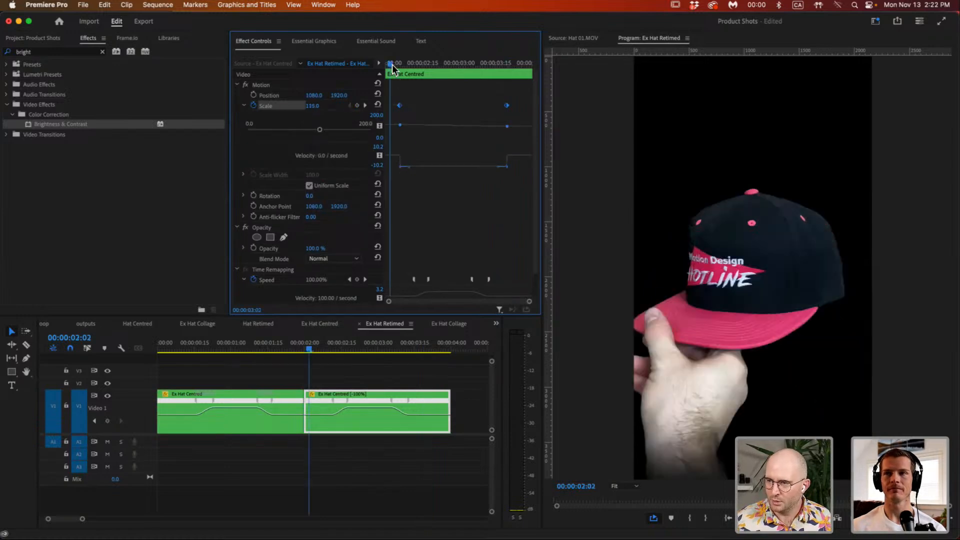
{"action": "key", "text": "space"}
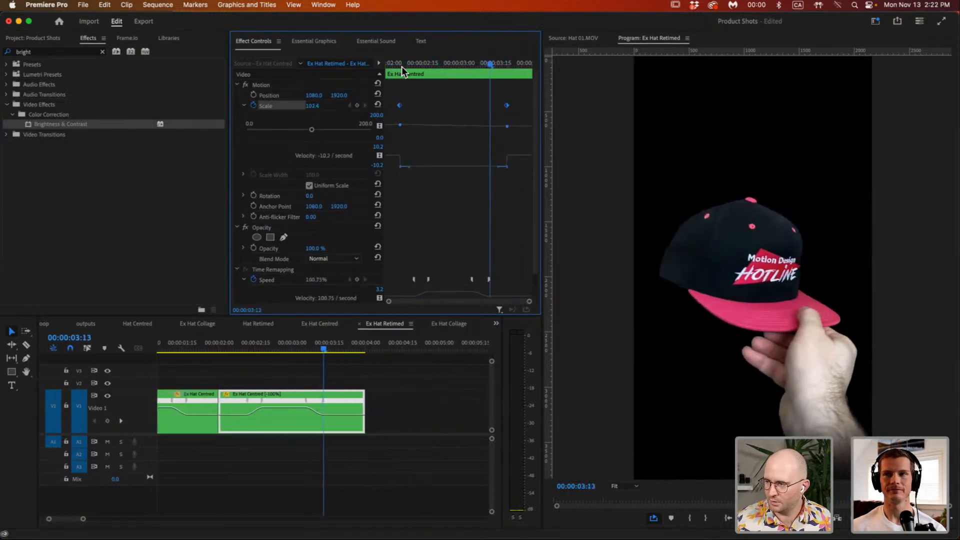
{"action": "key", "text": "Home"}
{"action": "left_click", "coordinate": [349, 344]}
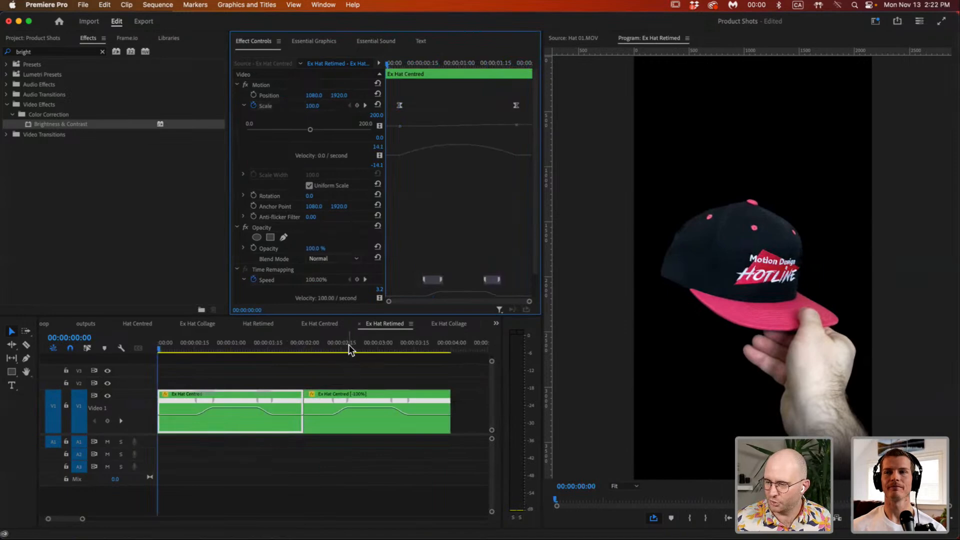
Apply Ease In and Ease Out to both scale keyframes of the second, reversed clip in Ex Hat Retimed.
{"action": "left_click", "coordinate": [364, 401]}
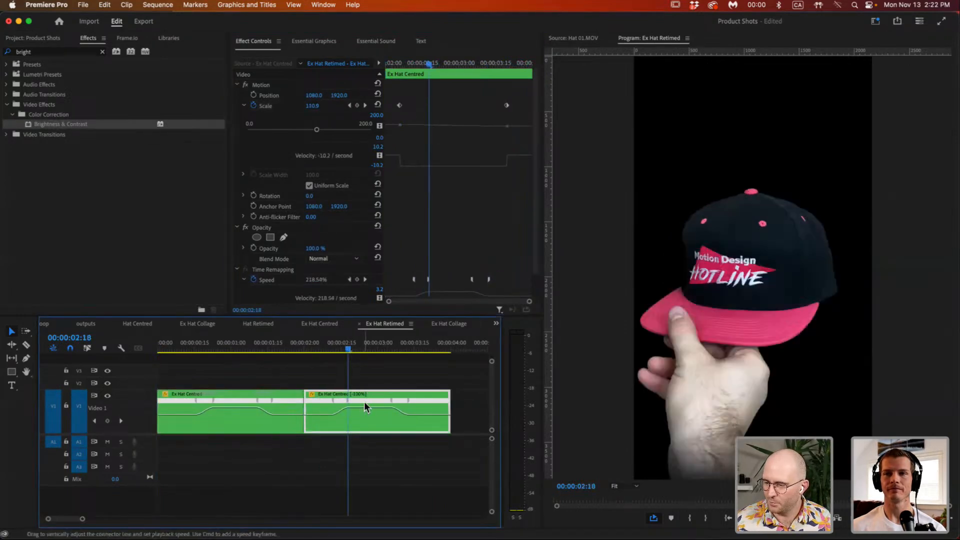
{"action": "right_click", "coordinate": [399, 107]}
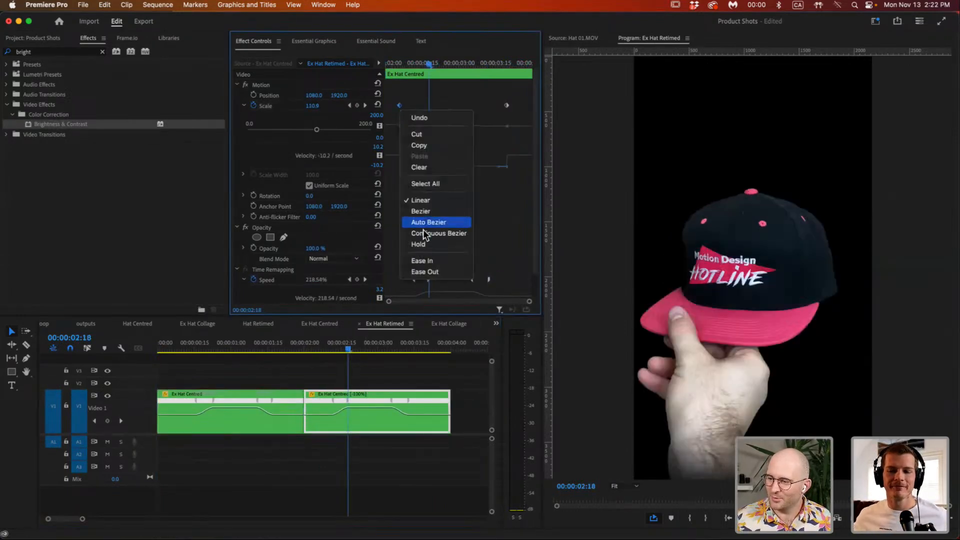
{"action": "left_click", "coordinate": [431, 272]}
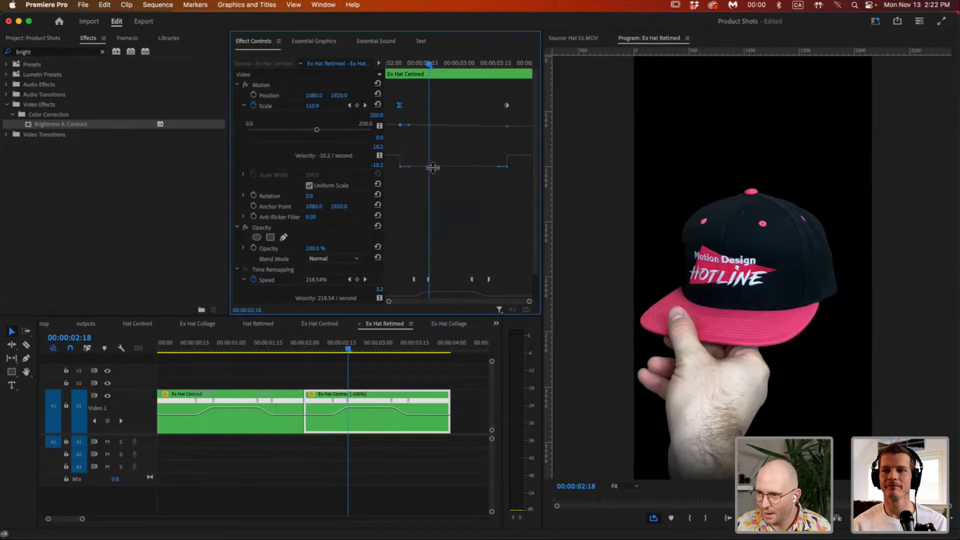
{"action": "right_click", "coordinate": [402, 108]}
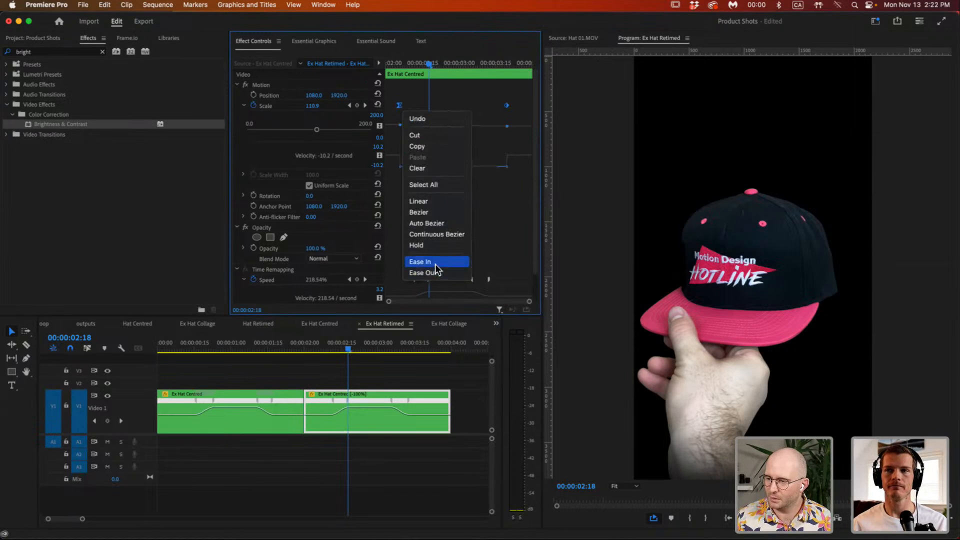
{"action": "left_click", "coordinate": [436, 272]}
{"action": "right_click", "coordinate": [400, 108]}
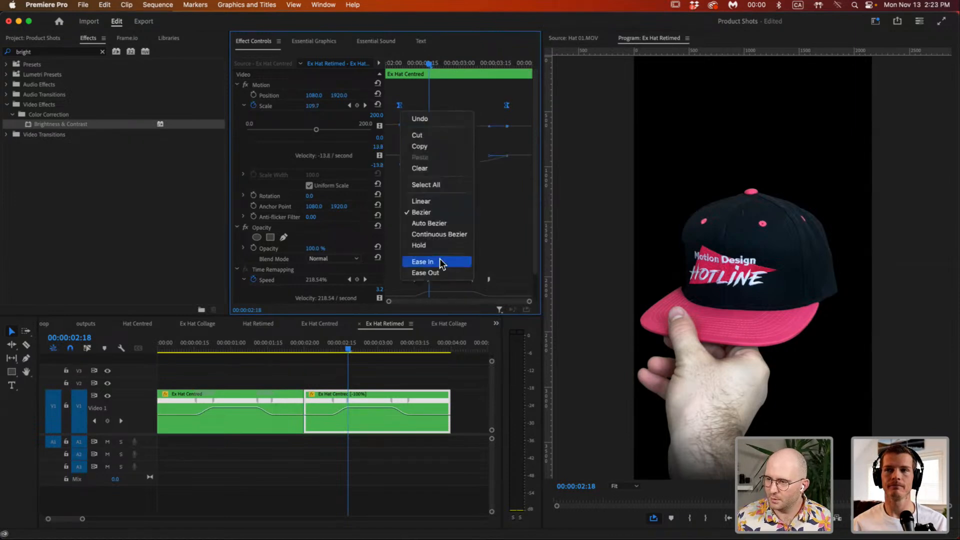
{"action": "left_click", "coordinate": [439, 272]}
Play back the eased scale in Ex Hat Retimed and review the resulting motion in the Ex Hat Collage sequence.
{"action": "left_click", "coordinate": [398, 60]}
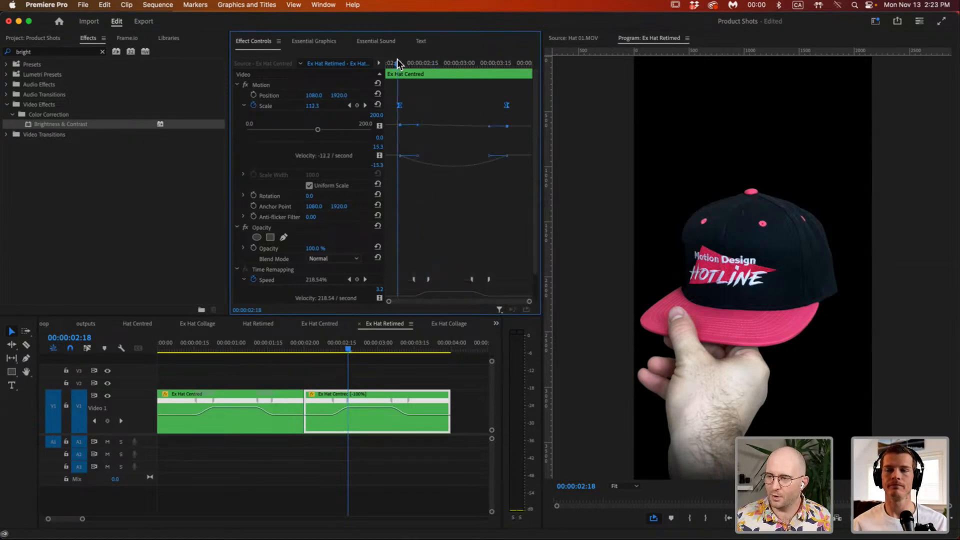
{"action": "key", "text": "space"}
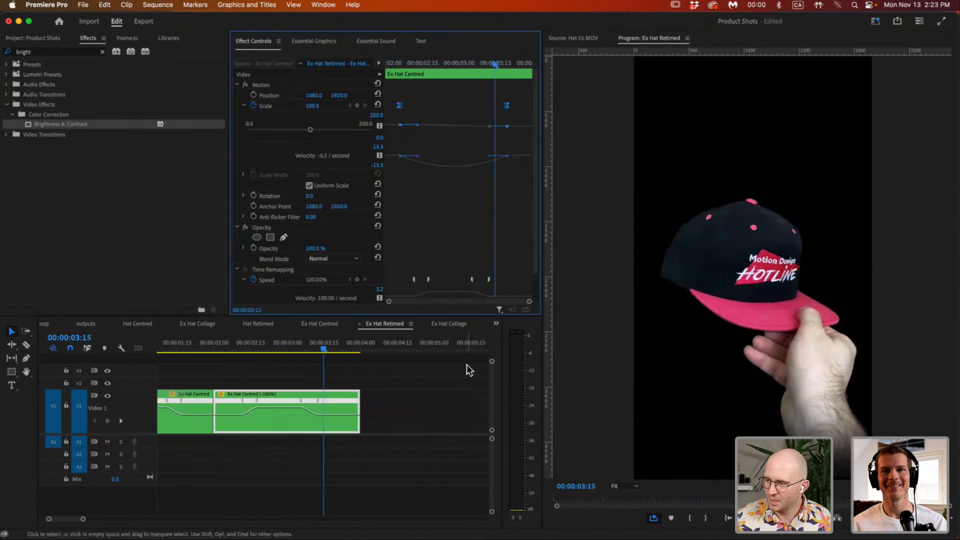
{"action": "left_click", "coordinate": [451, 326]}
{"action": "key", "text": "space"}
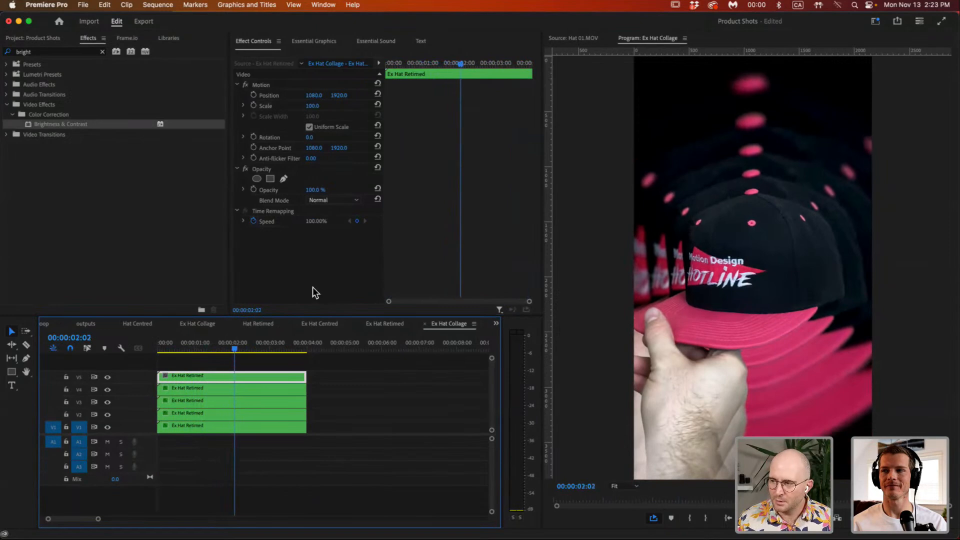
{"action": "left_click", "coordinate": [210, 344]}
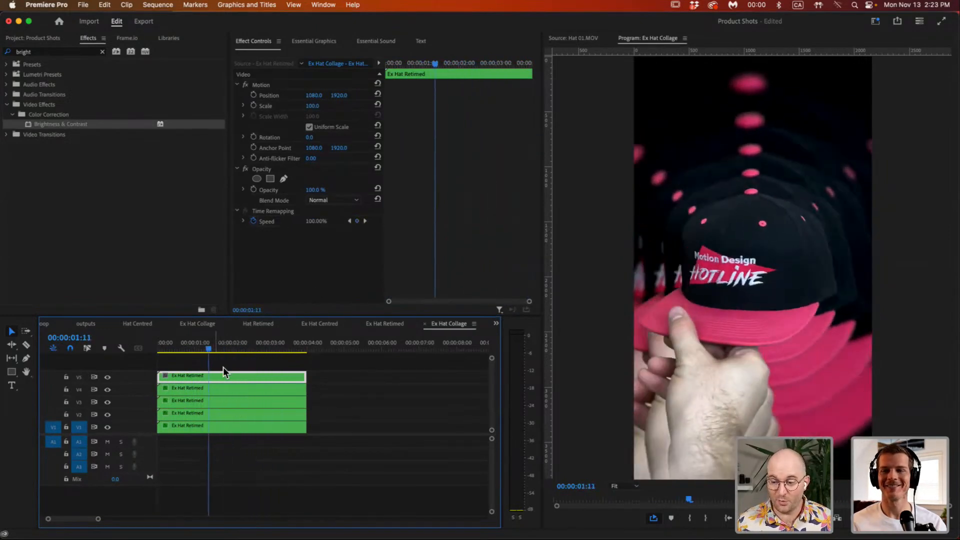
Shift the Ex Hat Retimed clip on V4 two frames later than the clip on V5.
{"action": "mouse_move", "coordinate": [98, 523]}
{"action": "left_mouse_down"}
{"action": "mouse_move", "coordinate": [115, 523]}
{"action": "mouse_move", "coordinate": [91, 523]}
{"action": "left_mouse_up"}
{"action": "left_click_drag", "start_coordinate": [56, 519], "coordinate": [53, 519]}
{"action": "left_click", "coordinate": [190, 392]}
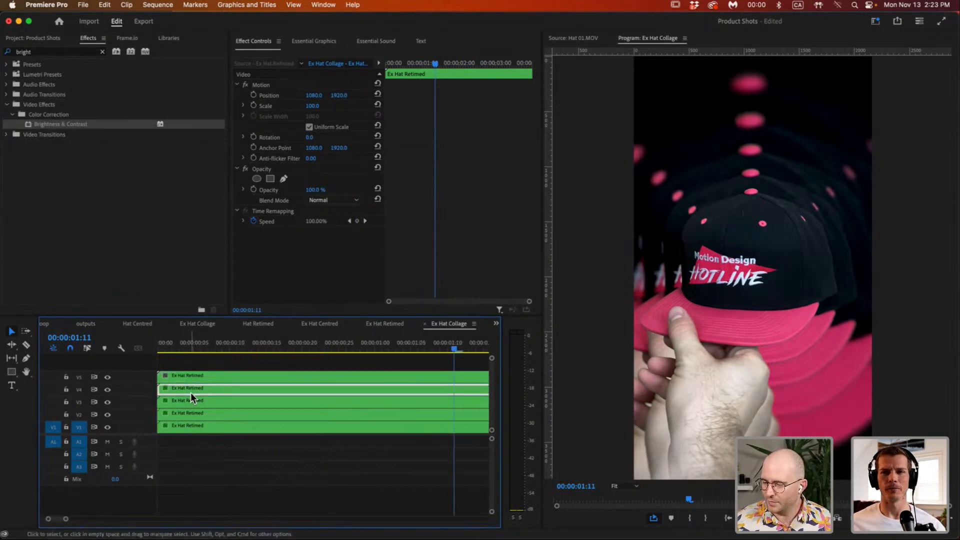
{"action": "mouse_move", "coordinate": [187, 392]}
{"action": "left_mouse_down"}
{"action": "mouse_move", "coordinate": [195, 393]}
{"action": "mouse_move", "coordinate": [185, 395]}
{"action": "left_mouse_up"}
{"action": "key", "text": "super+Right"}
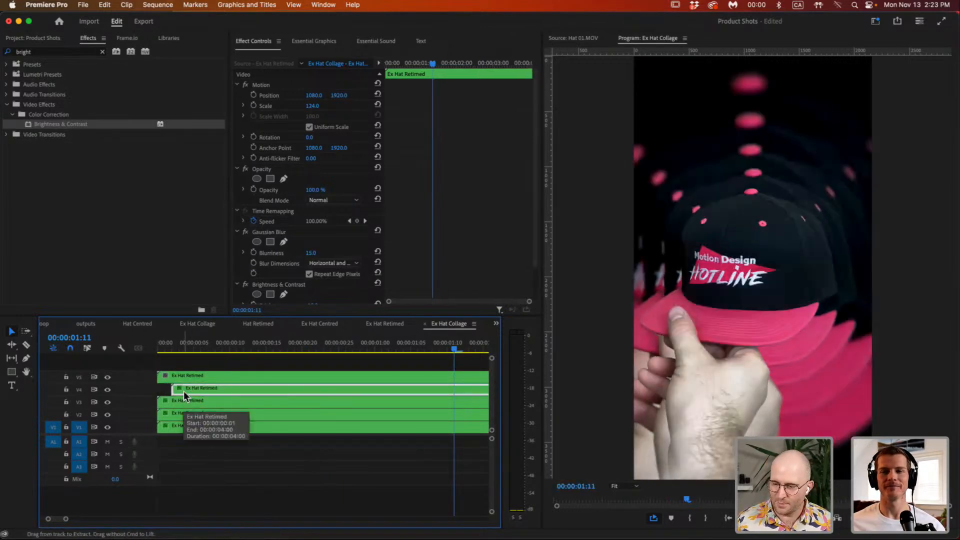
Stagger the clips on V3, V2 and V1 so each starts two frames after the one above, ending with V1 eight frames late.
{"action": "left_click", "coordinate": [189, 403]}
{"action": "left_click_drag", "start_coordinate": [158, 401], "coordinate": [215, 428]}
{"action": "left_click", "coordinate": [204, 418]}
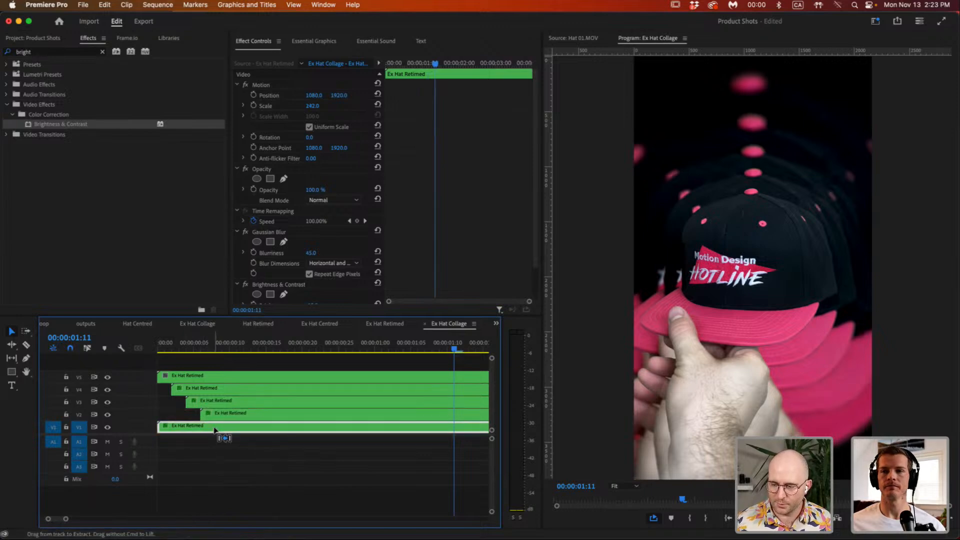
{"action": "key", "text": "super+Right"}
{"action": "key", "text": "super+Right"}
{"action": "key", "text": "super+Right"}
{"action": "key", "text": "super+Right"}
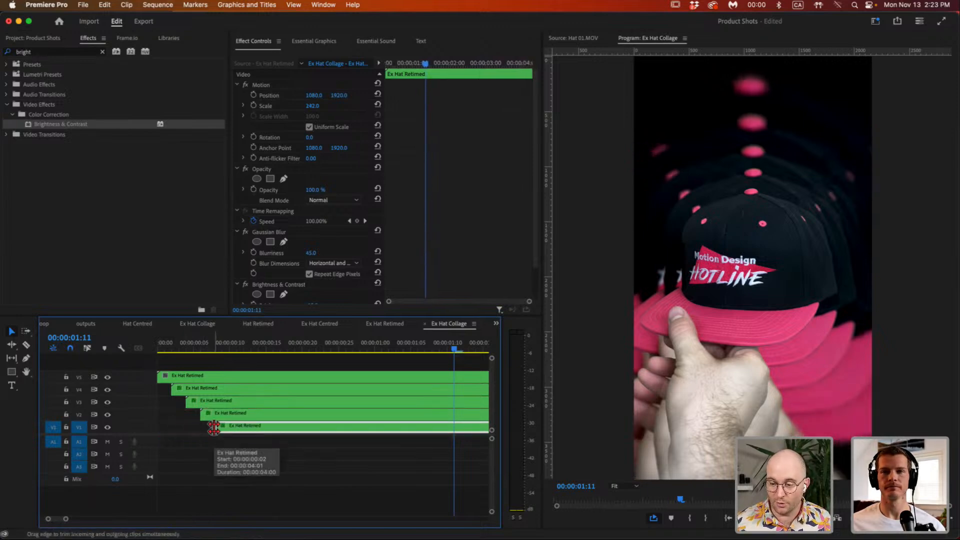
Play back the staggered hat collage from the start to check the trailing motion.
{"action": "left_click", "coordinate": [298, 346]}
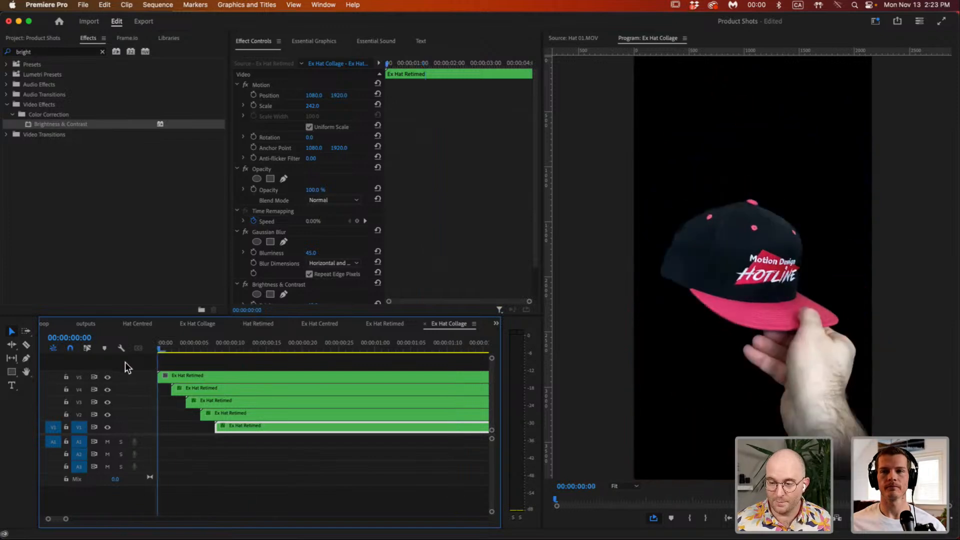
{"action": "key", "text": "space"}
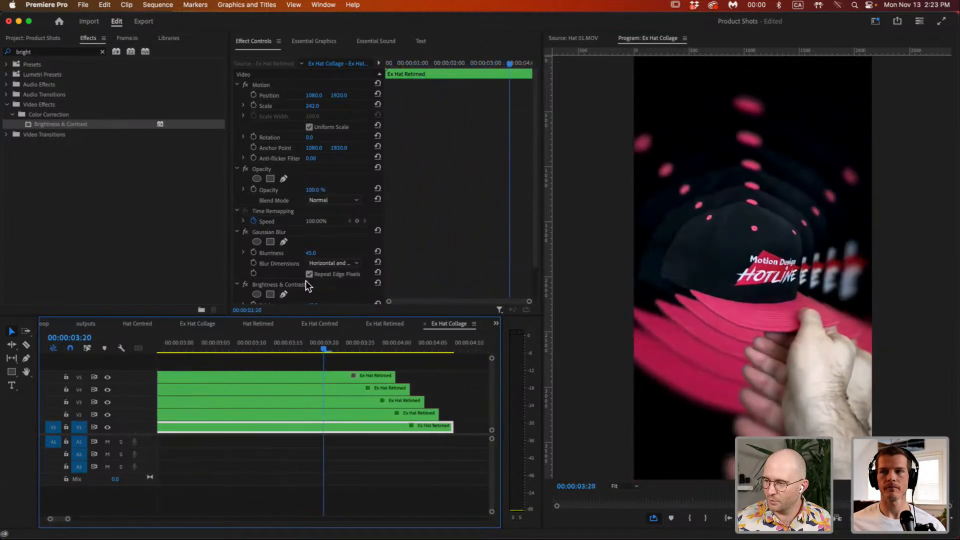
{"action": "scroll", "coordinate": [288, 363], "scroll_direction": "down", "scroll_amount": 5}
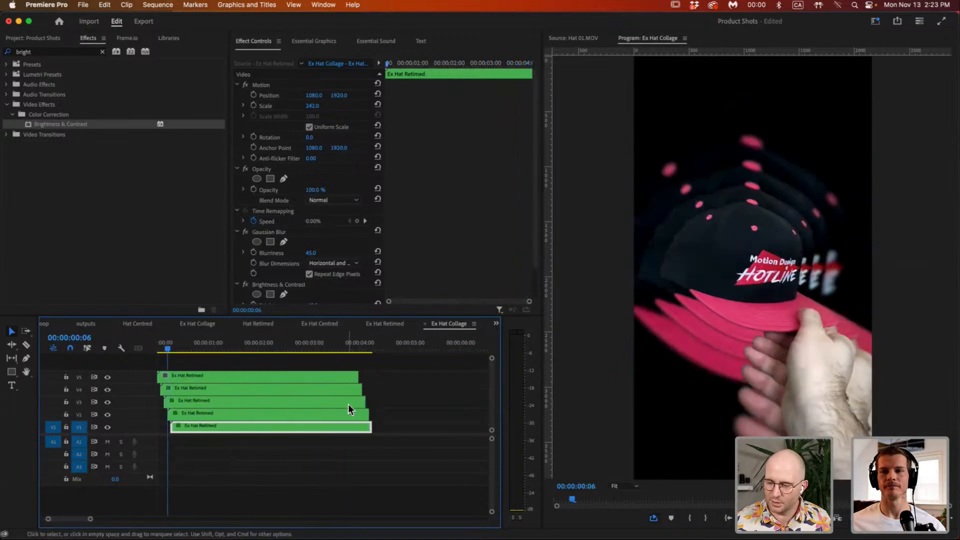
Open the nested Ex Hat Retimed sequence and duplicate its forward and reversed clips directly after the originals, starting at 00:00:04:00.
{"action": "double_click", "coordinate": [332, 377]}
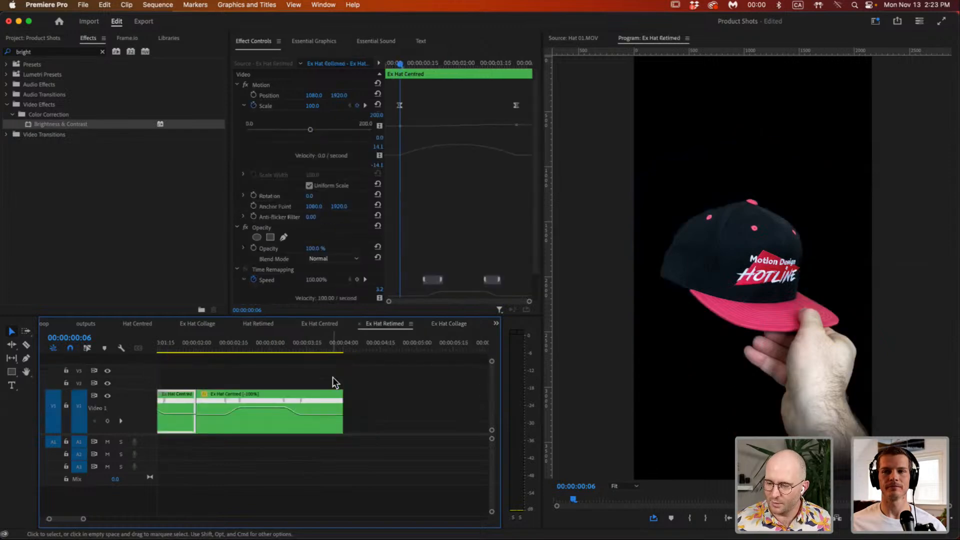
{"action": "scroll", "coordinate": [328, 400], "scroll_direction": "down", "scroll_amount": 2}
{"action": "left_click_drag", "start_coordinate": [315, 377], "coordinate": [419, 435]}
{"action": "left_click", "coordinate": [193, 363]}
{"action": "left_click_drag", "start_coordinate": [242, 350], "coordinate": [312, 347]}
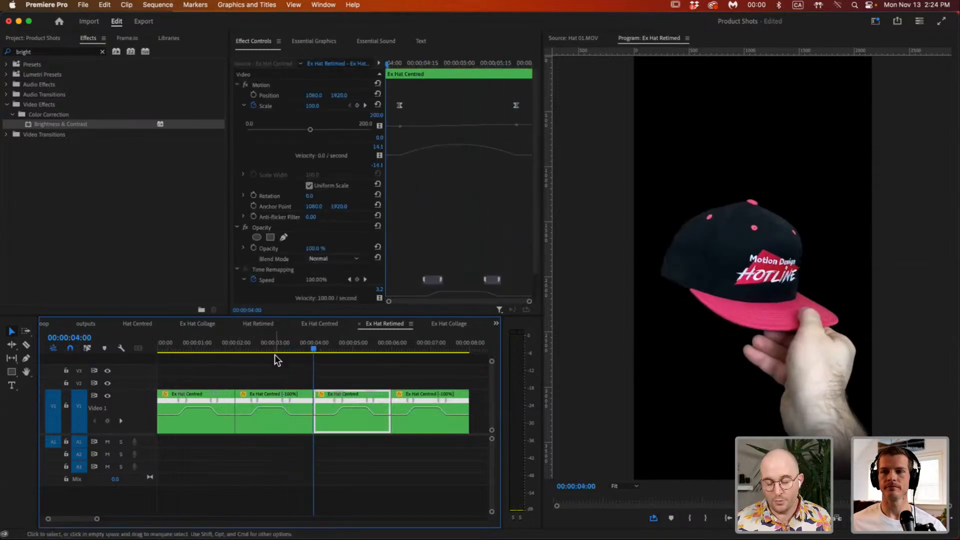
Extend the ends of all five staggered clips in Ex Hat Collage to include the duplicated animation.
{"action": "left_click", "coordinate": [449, 324]}
{"action": "left_click_drag", "start_coordinate": [390, 458], "coordinate": [332, 376]}
{"action": "left_click_drag", "start_coordinate": [379, 428], "coordinate": [546, 446]}
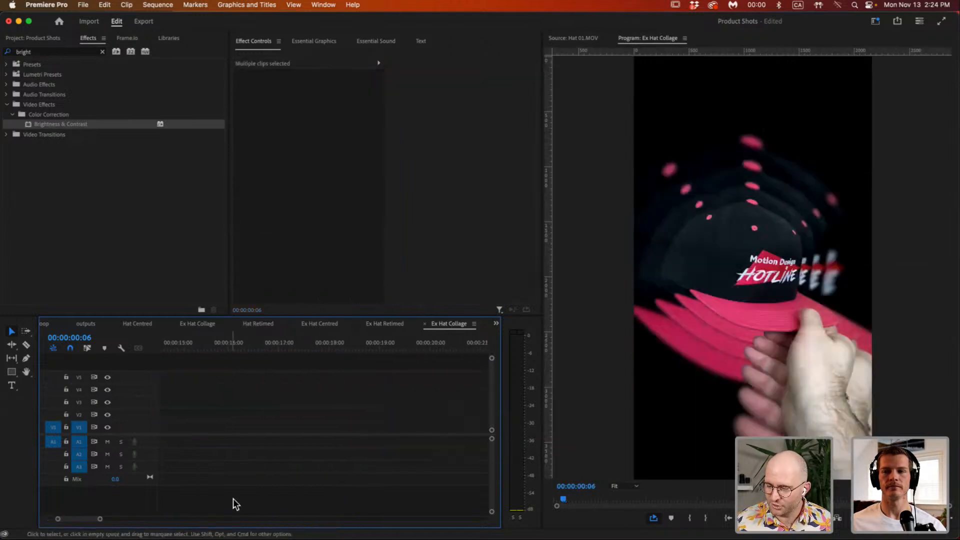
{"action": "key", "text": "backslash"}
Mark a loop range in Ex Hat Collage with the in point at 00:00:01:00 and the out point at 00:00:05:00.
{"action": "left_click_drag", "start_coordinate": [220, 349], "coordinate": [209, 350]}
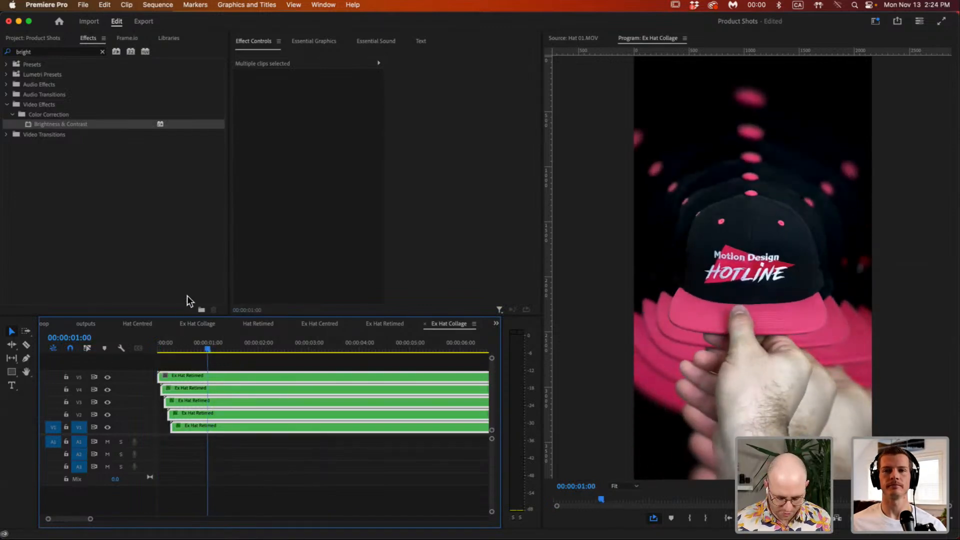
{"action": "key", "text": "i"}
{"action": "left_click_drag", "start_coordinate": [235, 343], "coordinate": [413, 353]}
{"action": "key", "text": "o"}
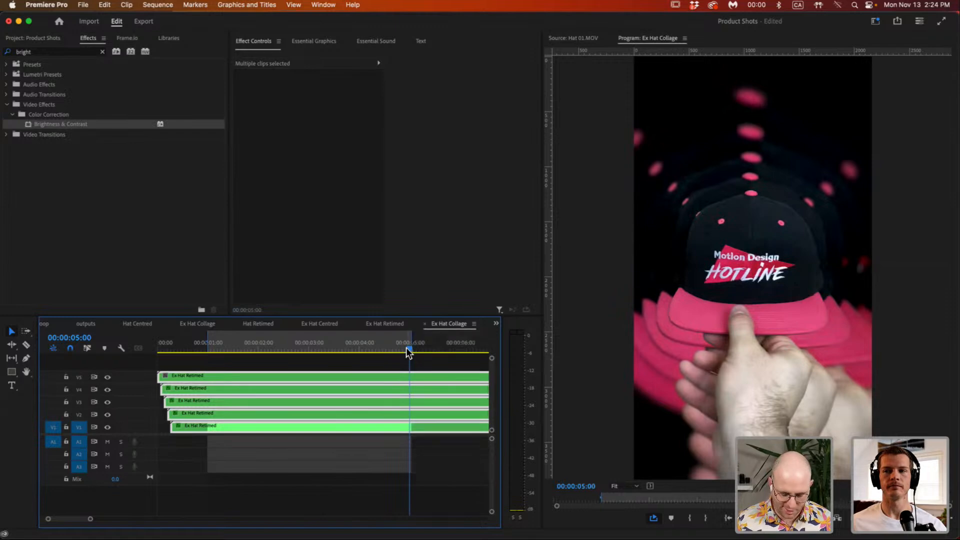
Play back the marked range of the collage and scrub through it to check the loop.
{"action": "left_click", "coordinate": [343, 344]}
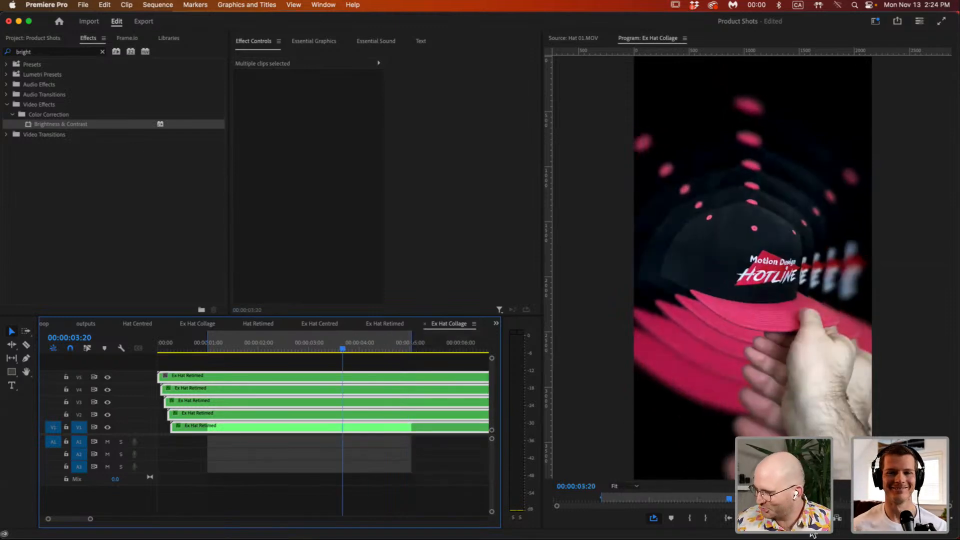
{"action": "key", "text": "space"}
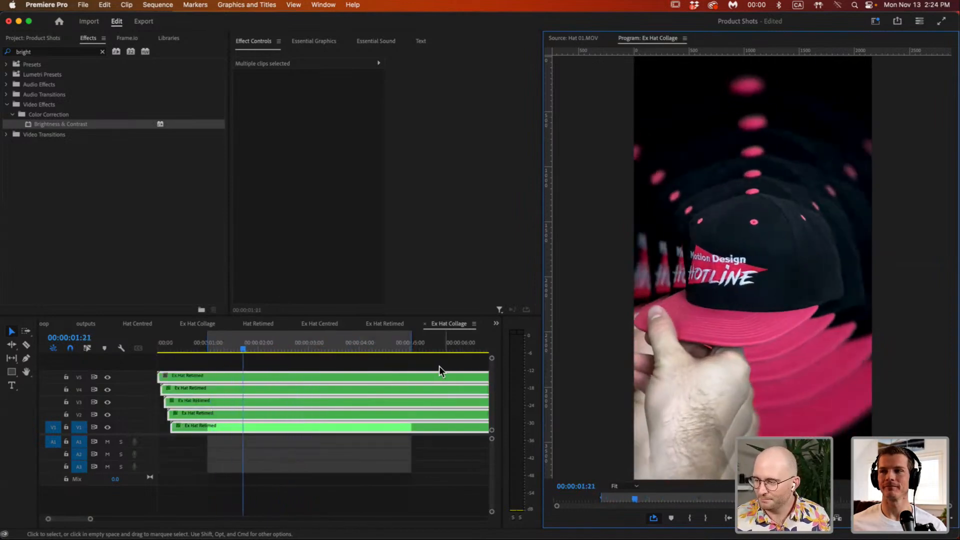
{"action": "left_click", "coordinate": [326, 349]}
{"action": "mouse_move", "coordinate": [328, 351]}
{"action": "left_mouse_down"}
{"action": "mouse_move", "coordinate": [296, 349]}
{"action": "mouse_move", "coordinate": [317, 349]}
{"action": "left_mouse_up"}
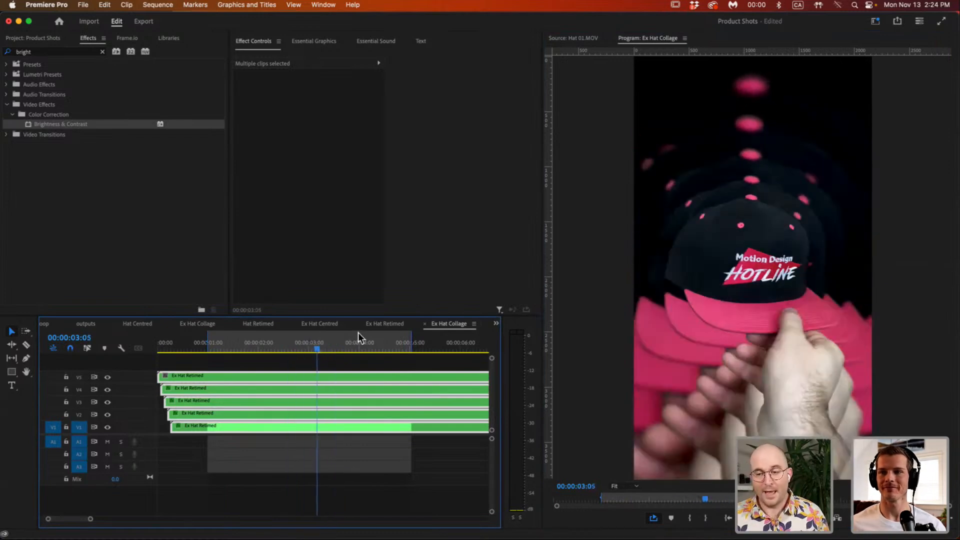
Open the earlier Ex Hat Collage sequence from the project and examine the Lumetri Color settings on its adjustment layer.
{"action": "left_click", "coordinate": [23, 38]}
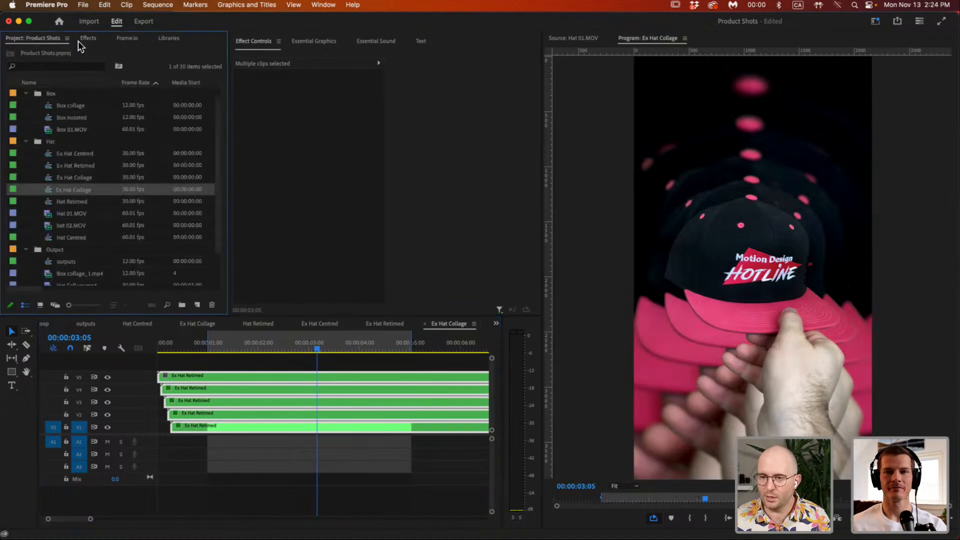
{"action": "double_click", "coordinate": [50, 190]}
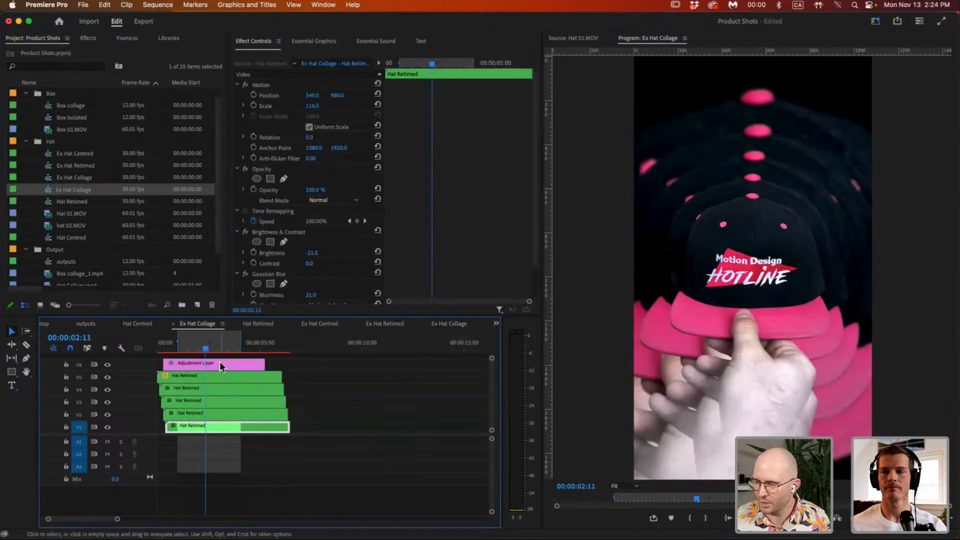
{"action": "left_click", "coordinate": [208, 343]}
{"action": "left_click", "coordinate": [212, 364]}
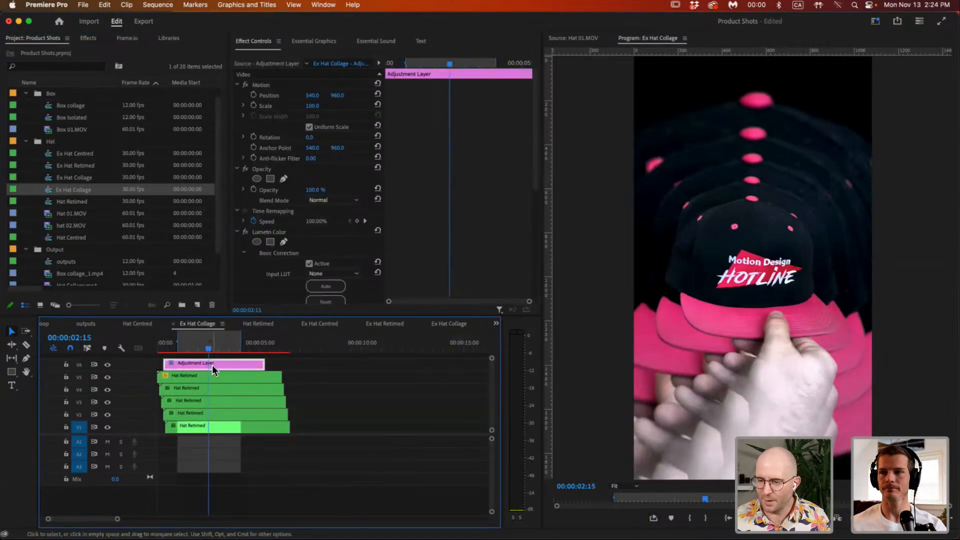
{"action": "left_click", "coordinate": [275, 232]}
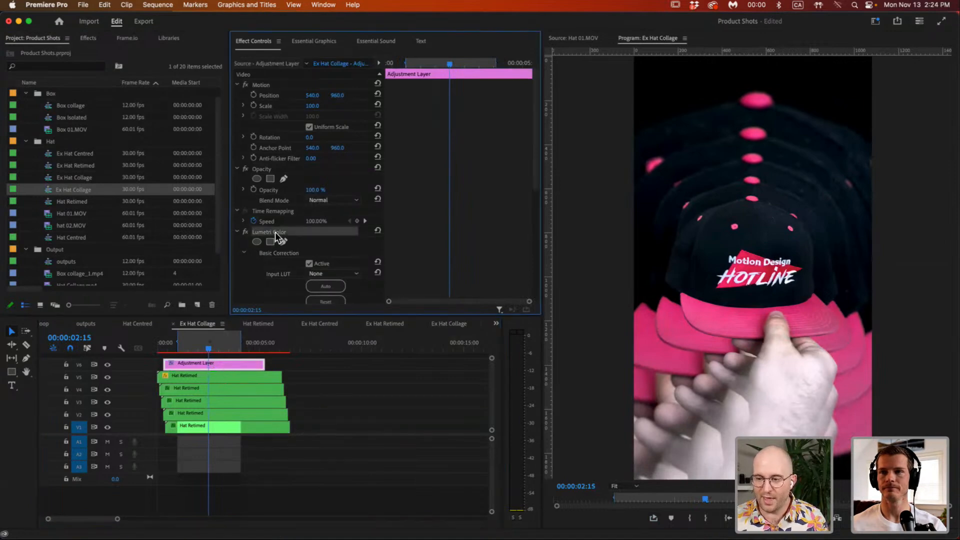
{"action": "scroll", "coordinate": [275, 232], "scroll_direction": "down", "scroll_amount": 5}
{"action": "scroll", "coordinate": [275, 232], "scroll_direction": "up", "scroll_amount": 8}
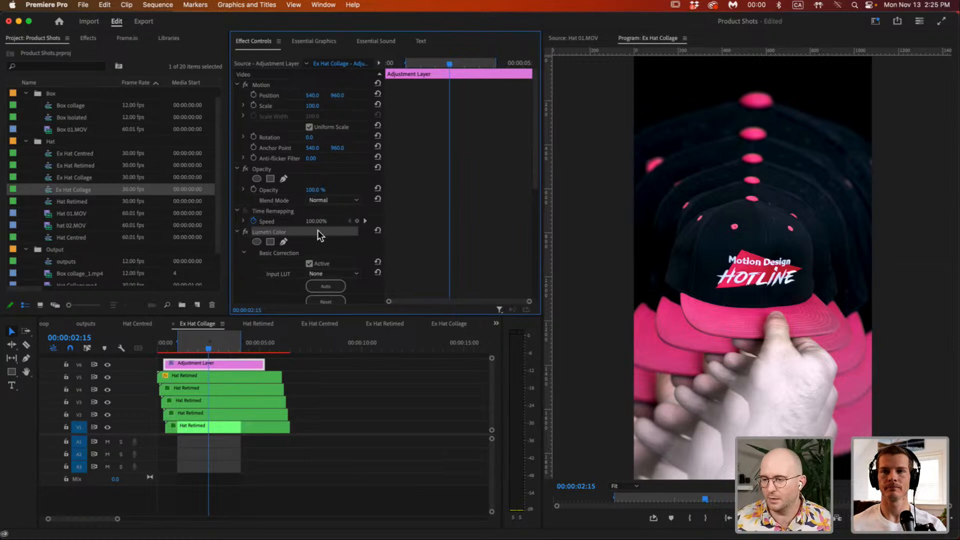
{"action": "scroll", "coordinate": [273, 235], "scroll_direction": "down", "scroll_amount": 2}
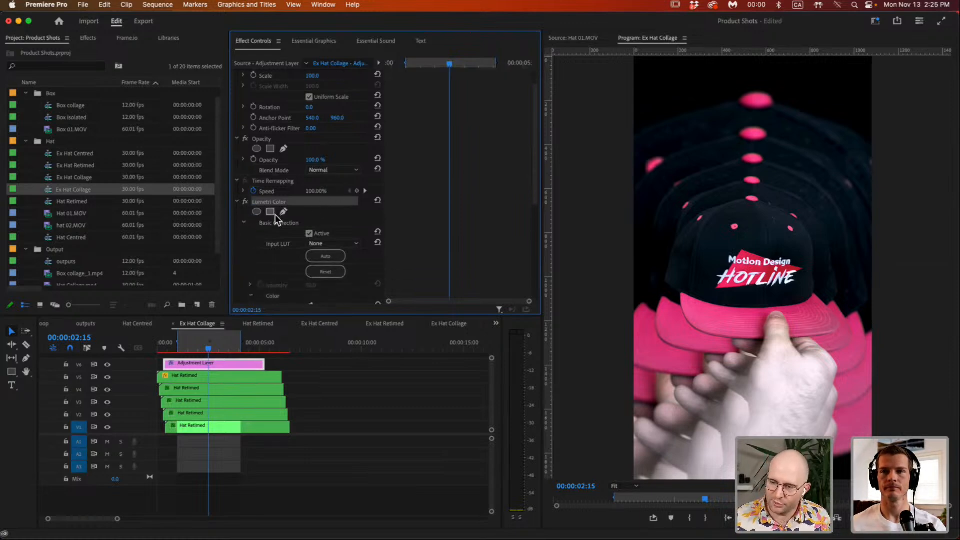
{"action": "scroll", "coordinate": [272, 224], "scroll_direction": "down", "scroll_amount": 5}
{"action": "left_click", "coordinate": [293, 258]}
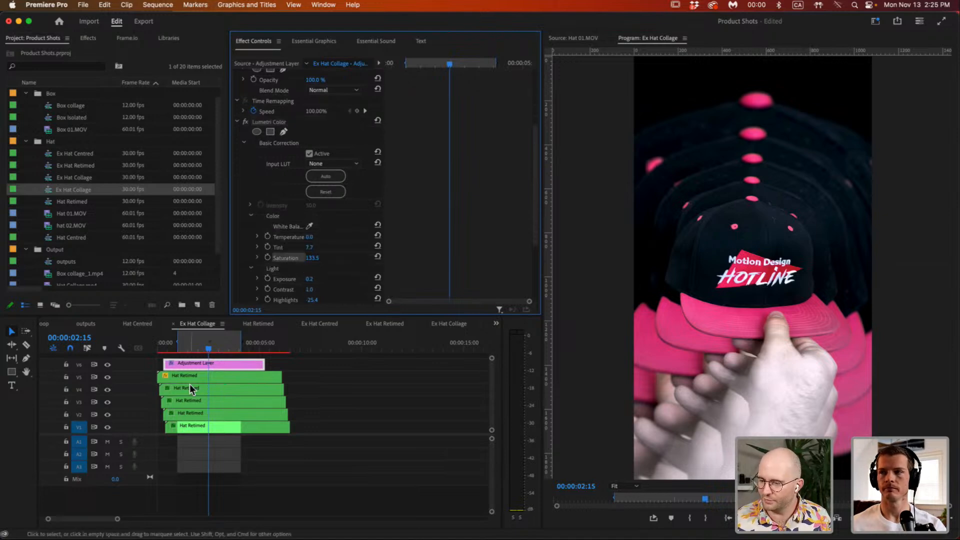
Open the nested Hat Retimed and Hat Centred sequences in turn to examine how the source hat clip is set up.
{"action": "left_click", "coordinate": [224, 376]}
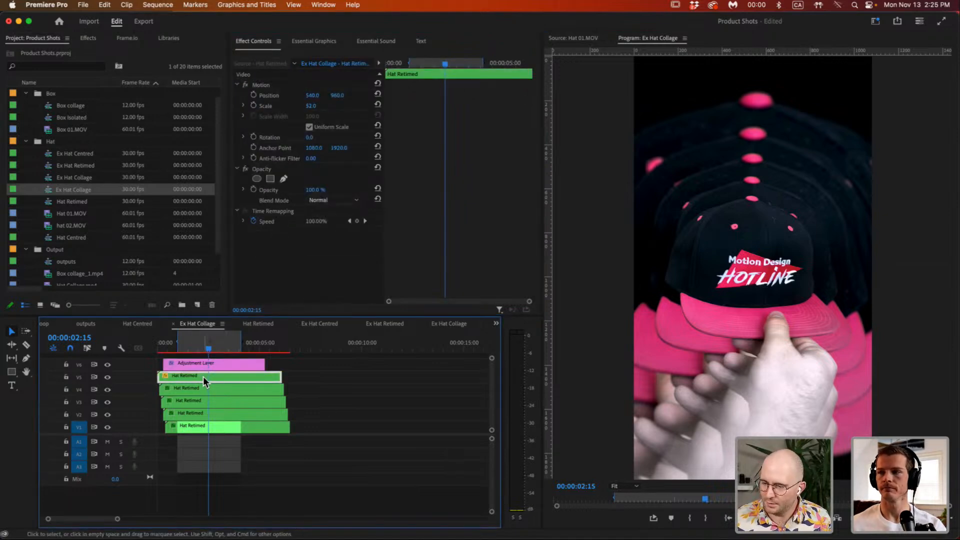
{"action": "double_click", "coordinate": [203, 376]}
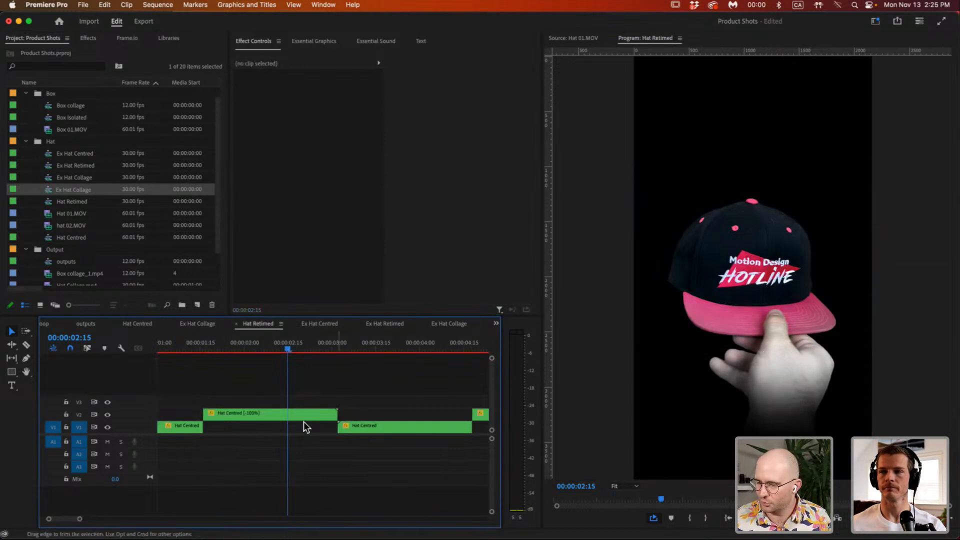
{"action": "left_click", "coordinate": [283, 414]}
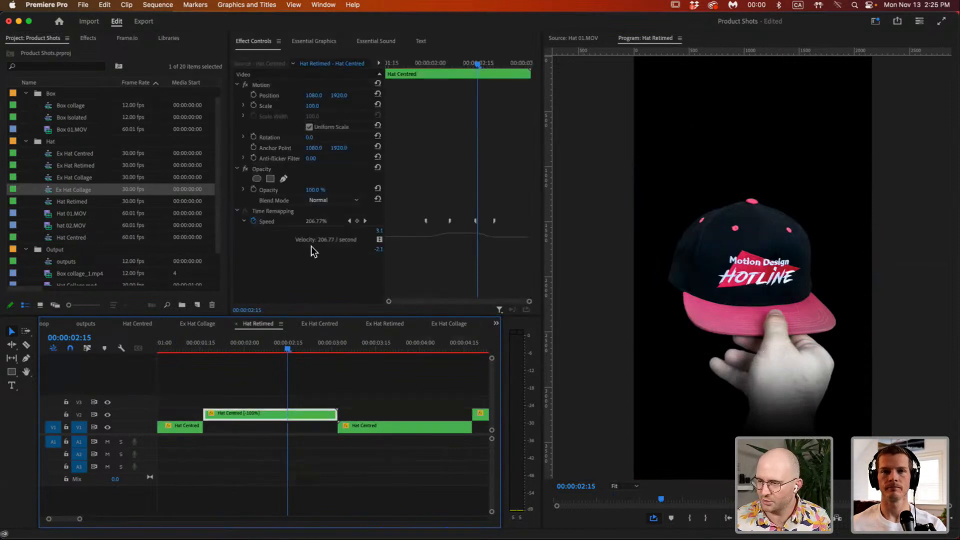
{"action": "double_click", "coordinate": [259, 414]}
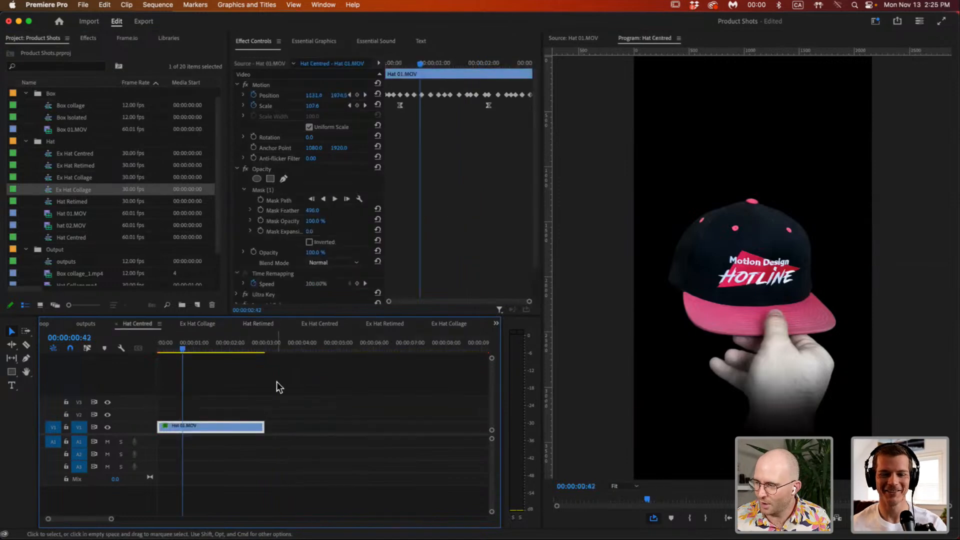
Examine the Tint effect on the Hat 01.MOV clip and display its mask outline around the hat.
{"action": "scroll", "coordinate": [340, 232], "scroll_direction": "down", "scroll_amount": 3}
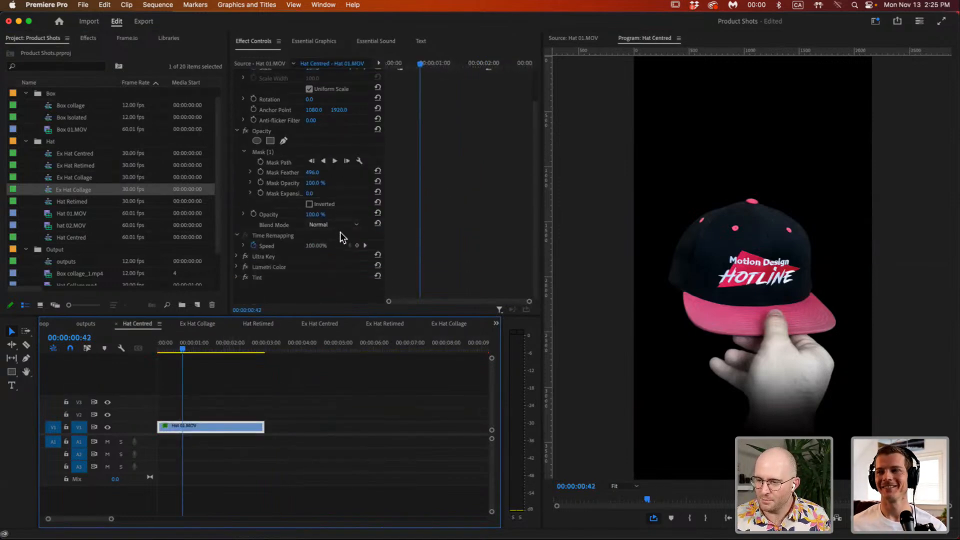
{"action": "left_click", "coordinate": [265, 268]}
{"action": "left_click", "coordinate": [251, 277]}
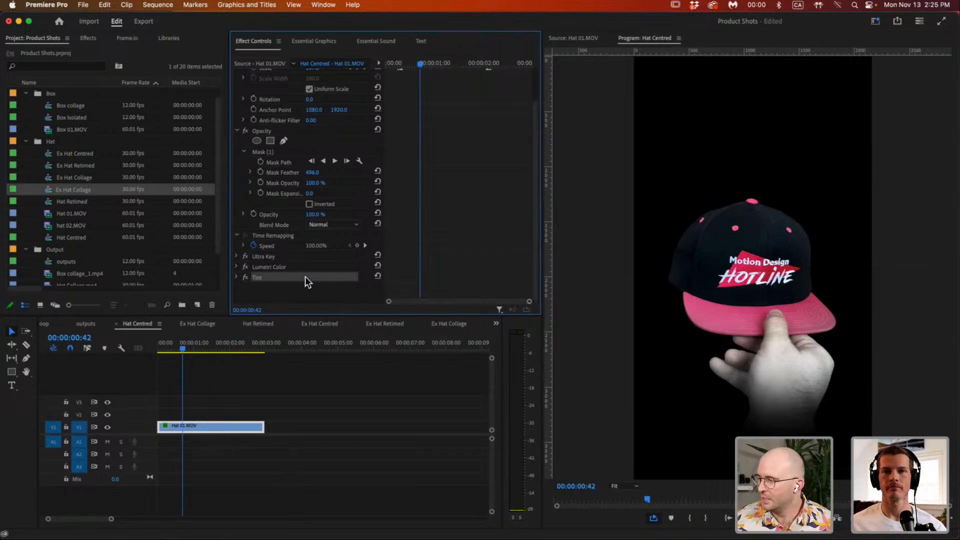
{"action": "left_click", "coordinate": [238, 276]}
{"action": "scroll", "coordinate": [267, 281], "scroll_direction": "down", "scroll_amount": 3}
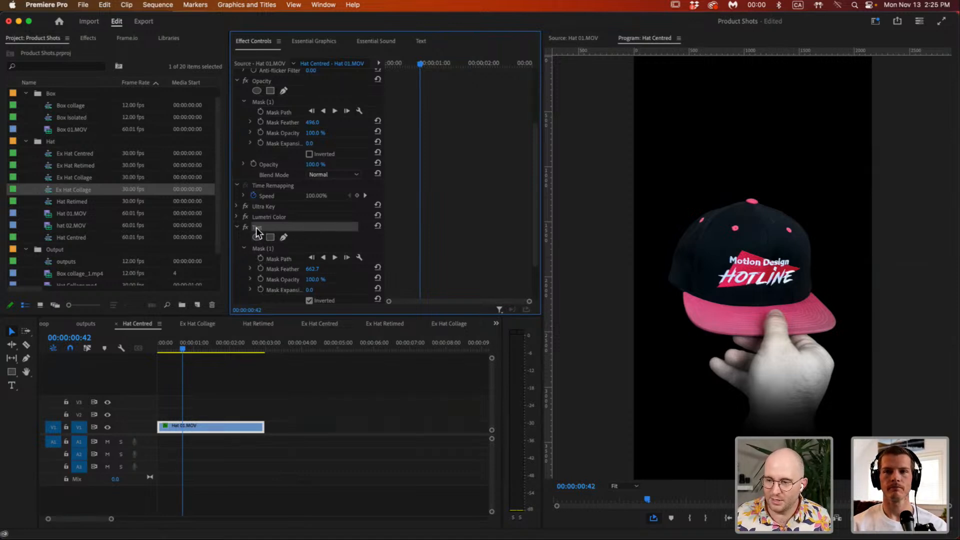
{"action": "left_click", "coordinate": [245, 248]}
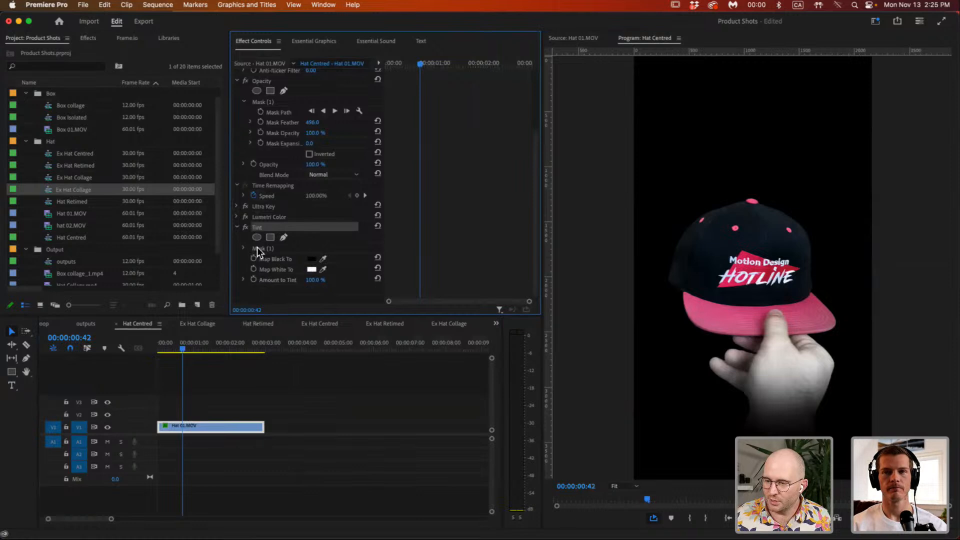
{"action": "left_click", "coordinate": [259, 247]}
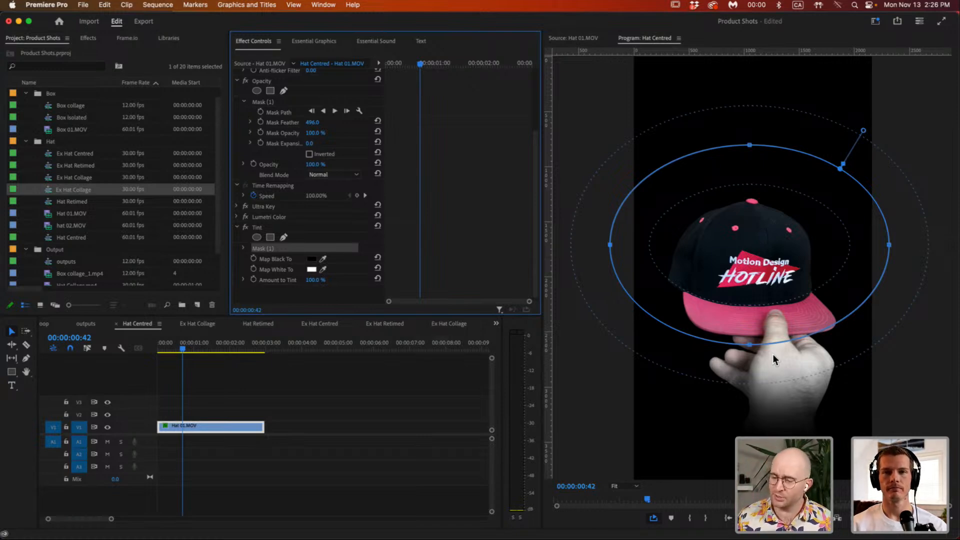
{"action": "left_click", "coordinate": [383, 427]}
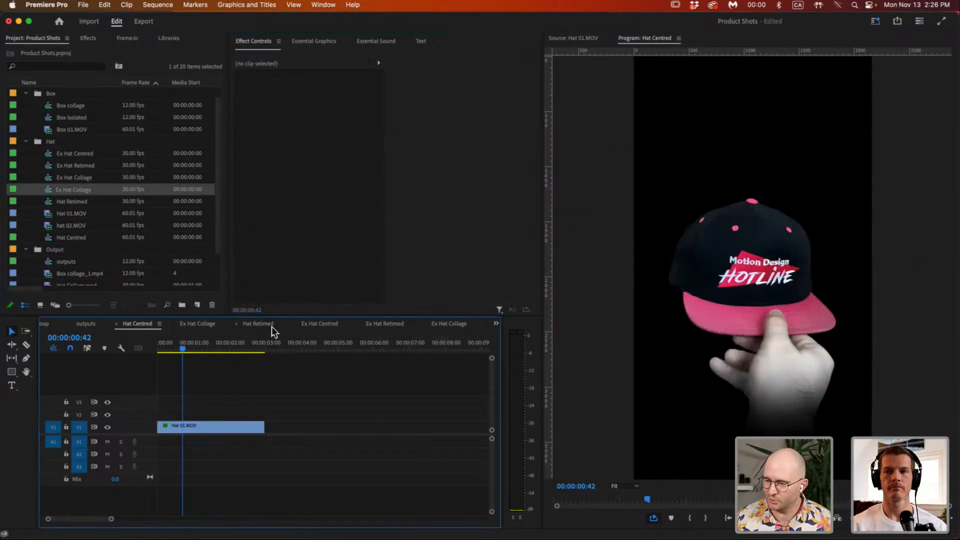
Switch through the open hat sequences and scrub both Ex Hat Collage versions to compare the ungraded and graded results.
{"action": "left_click", "coordinate": [272, 326]}
{"action": "left_click", "coordinate": [341, 325]}
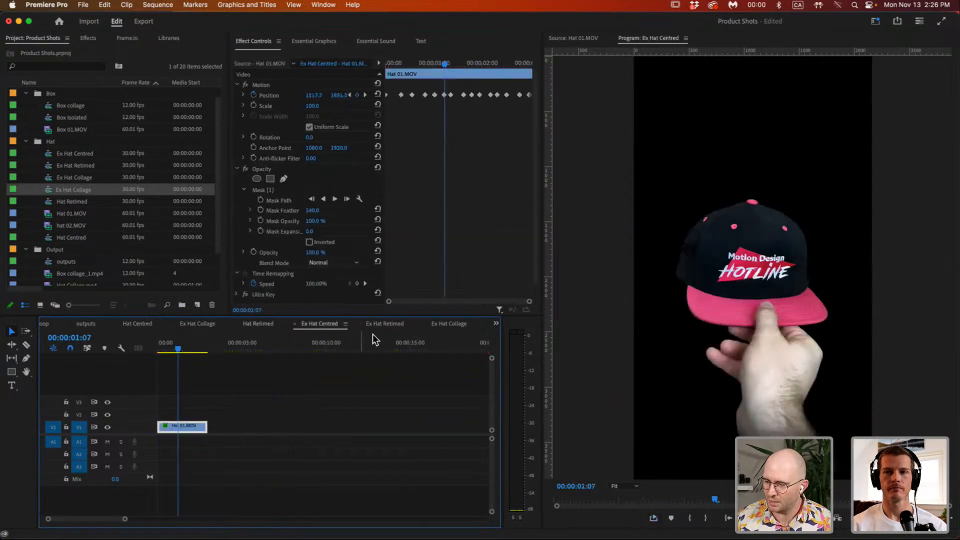
{"action": "left_click", "coordinate": [442, 327]}
{"action": "left_click_drag", "start_coordinate": [310, 342], "coordinate": [371, 355]}
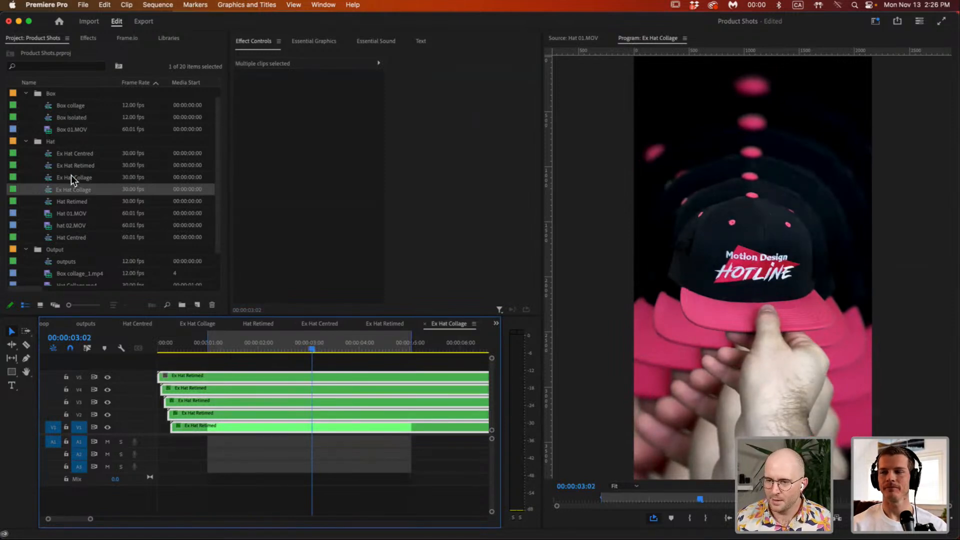
{"action": "double_click", "coordinate": [51, 189]}
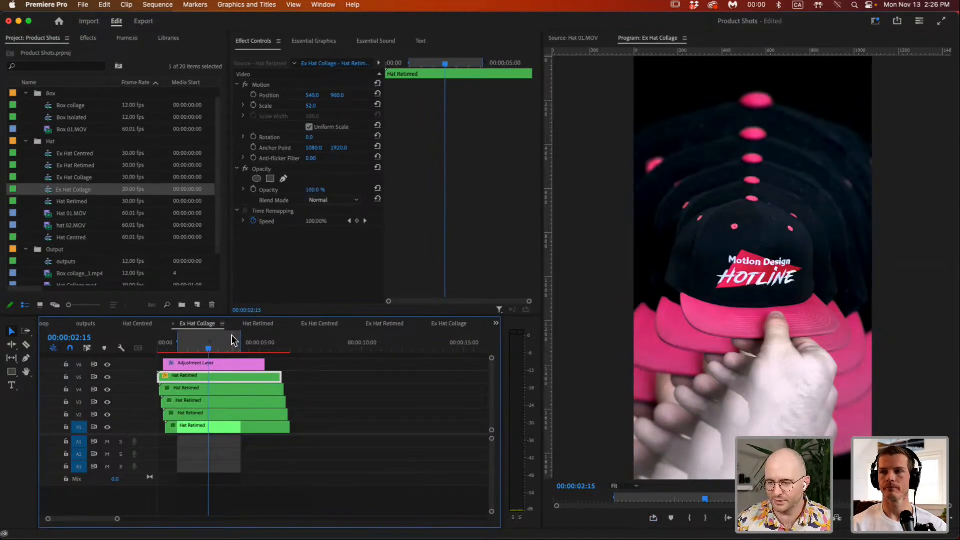
{"action": "left_click", "coordinate": [216, 349]}
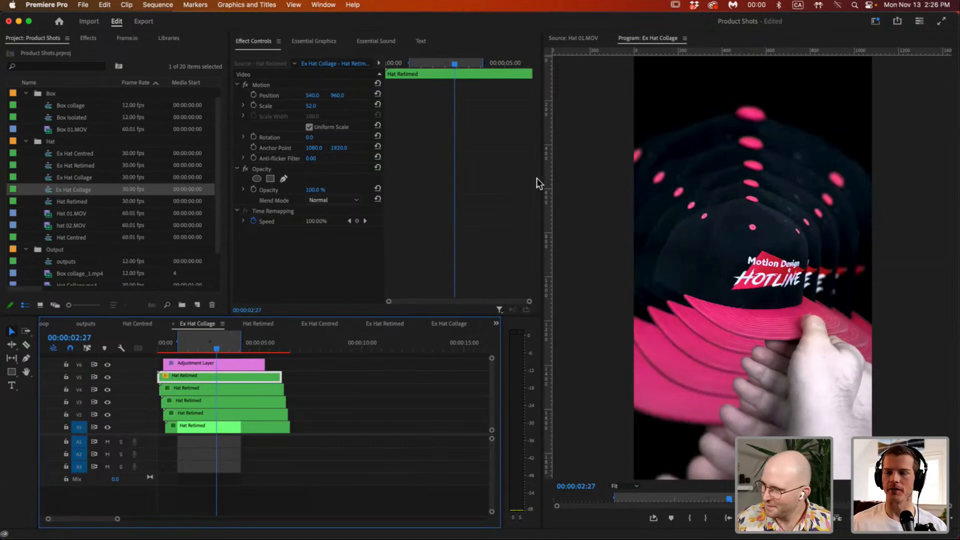
{"action": "left_click_drag", "start_coordinate": [194, 348], "coordinate": [212, 343]}
Collapse the Box, Hat and Output bins in the project.
{"action": "left_click", "coordinate": [26, 93]}
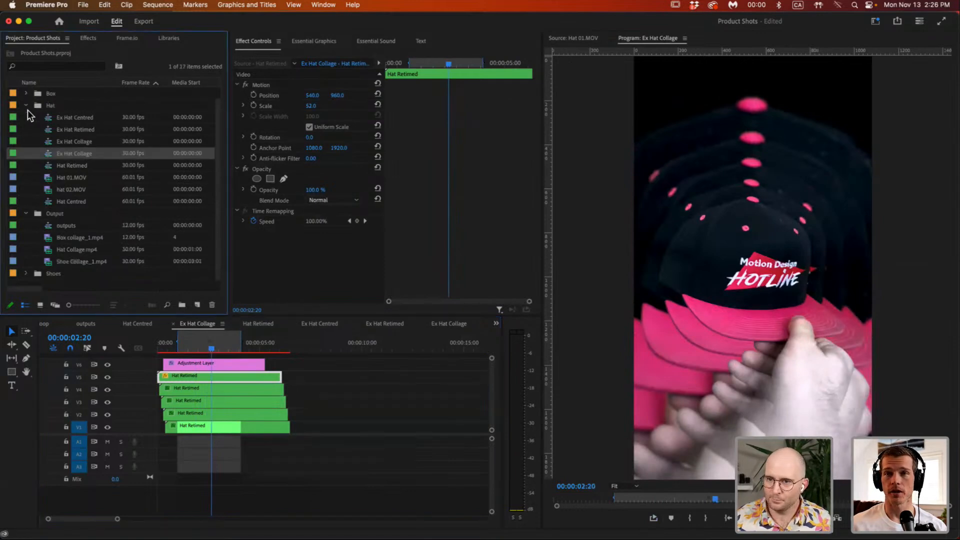
{"action": "left_click", "coordinate": [27, 106]}
{"action": "left_click", "coordinate": [26, 129]}
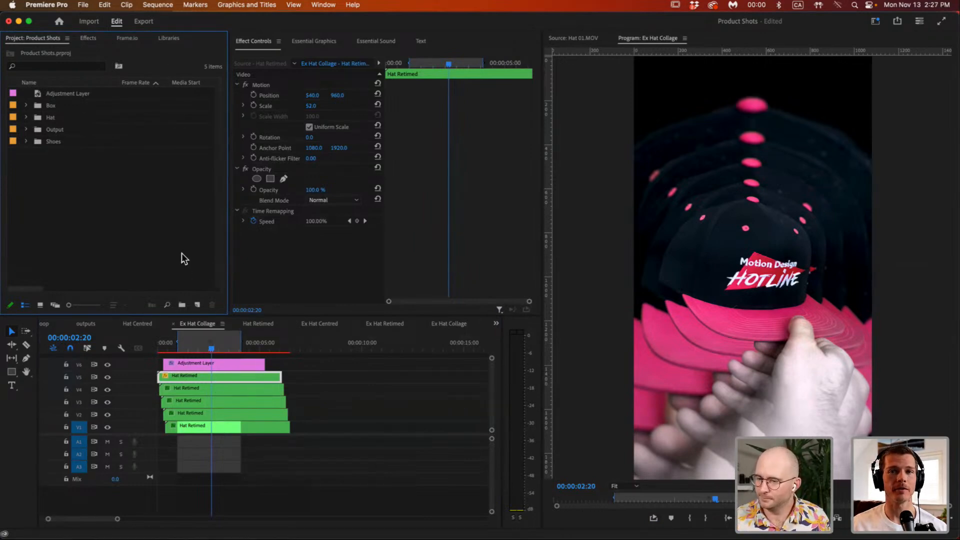
Close the hat sequences and the outputs sequence, keeping only Shoe Loop open in the timeline.
{"action": "left_click", "coordinate": [206, 323]}
{"action": "key", "text": "super+w"}
{"action": "key", "text": "super+w"}
{"action": "key", "text": "super+w"}
{"action": "key", "text": "super+w"}
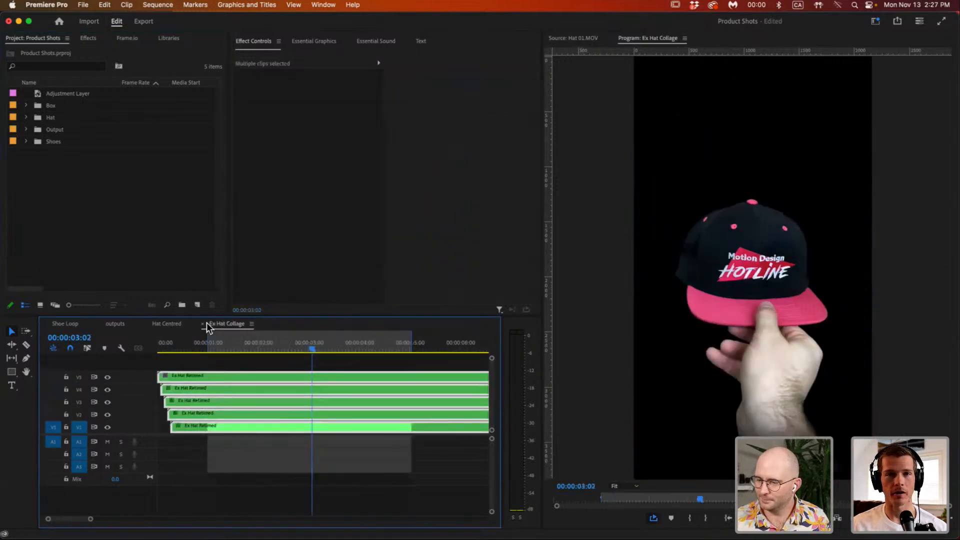
{"action": "key", "text": "super+w"}
{"action": "key", "text": "super+w"}
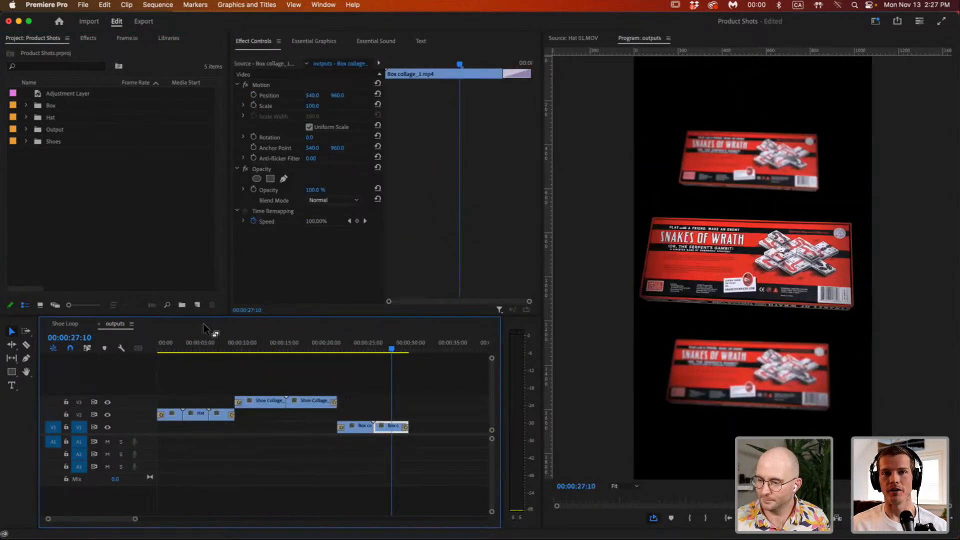
{"action": "key", "text": "super+w"}
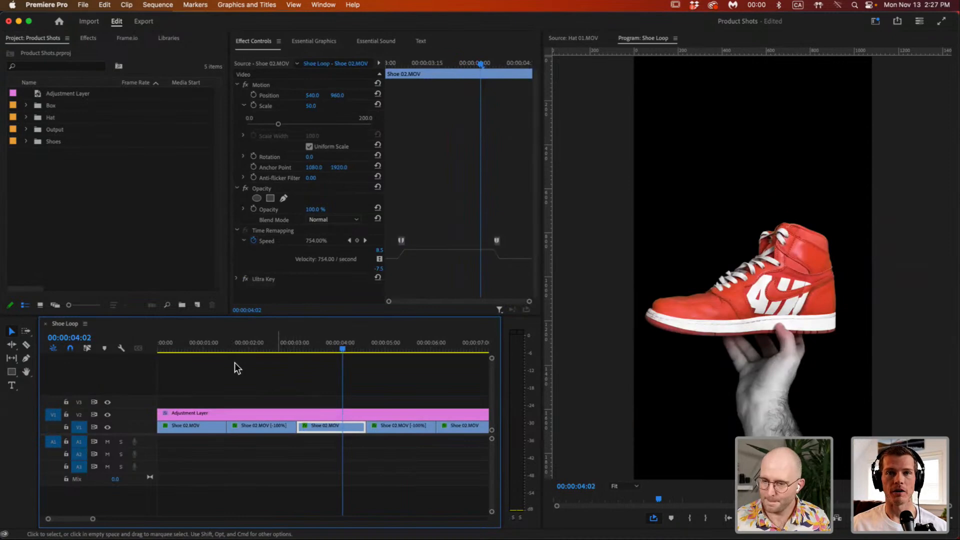
Expand the Shoes bin and open the Shoe Collage sequence with all its layers in view.
{"action": "key", "text": "minus"}
{"action": "key", "text": "minus"}
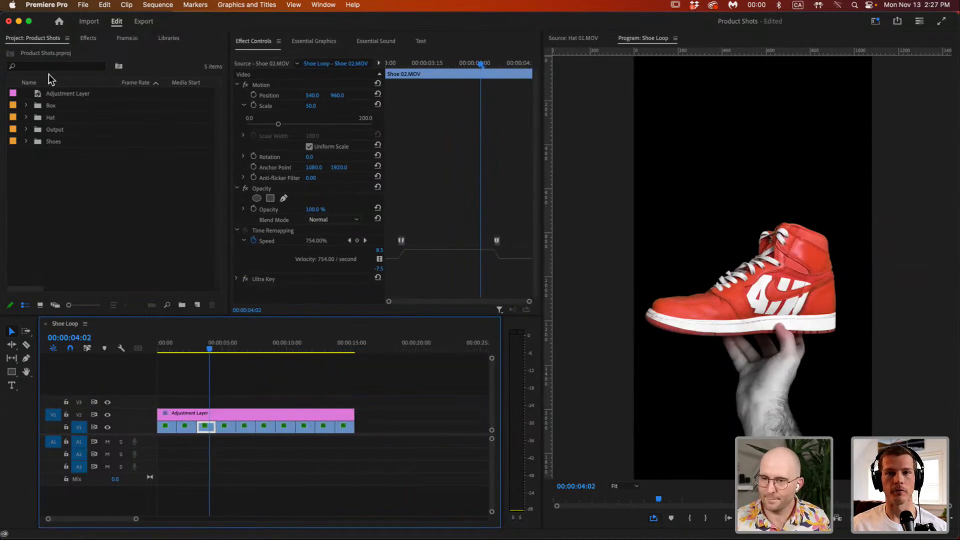
{"action": "left_click", "coordinate": [26, 141]}
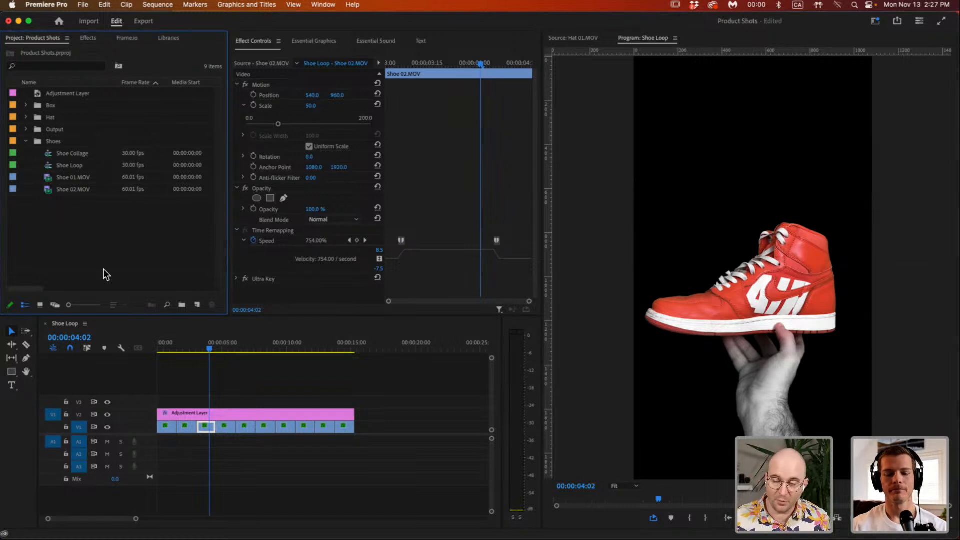
{"action": "double_click", "coordinate": [79, 153]}
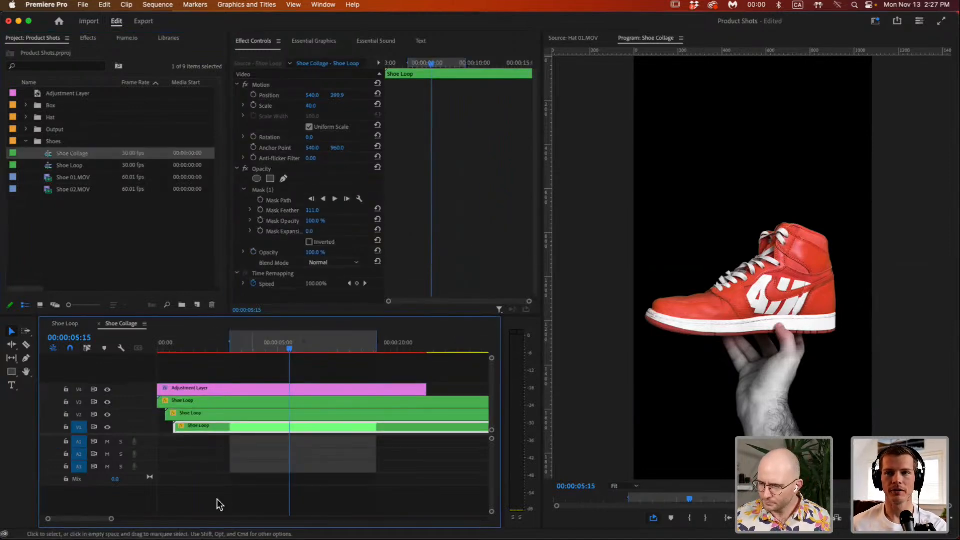
{"action": "left_click_drag", "start_coordinate": [111, 519], "coordinate": [135, 518]}
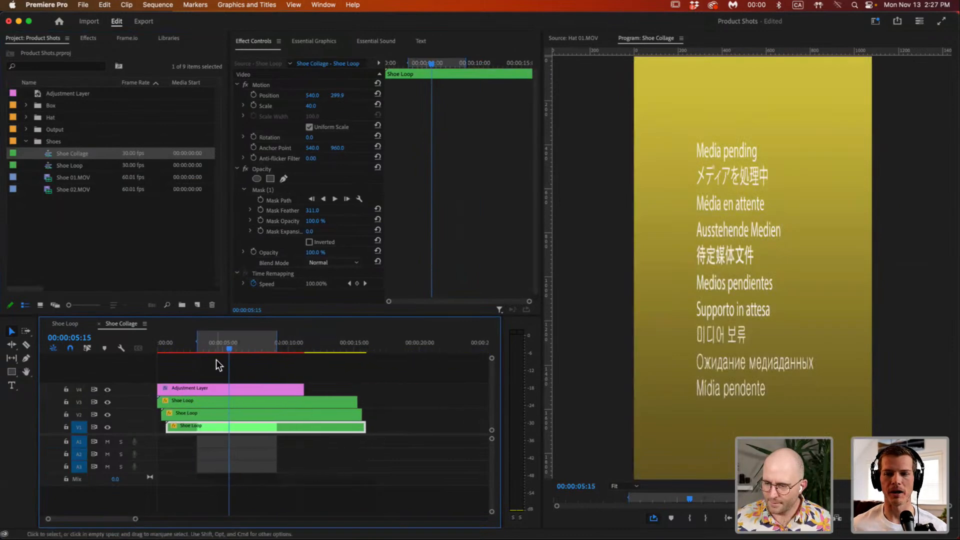
Scrub through the marked range of Shoe Collage to examine how the three staggered shoe layers move.
{"action": "left_click", "coordinate": [235, 343]}
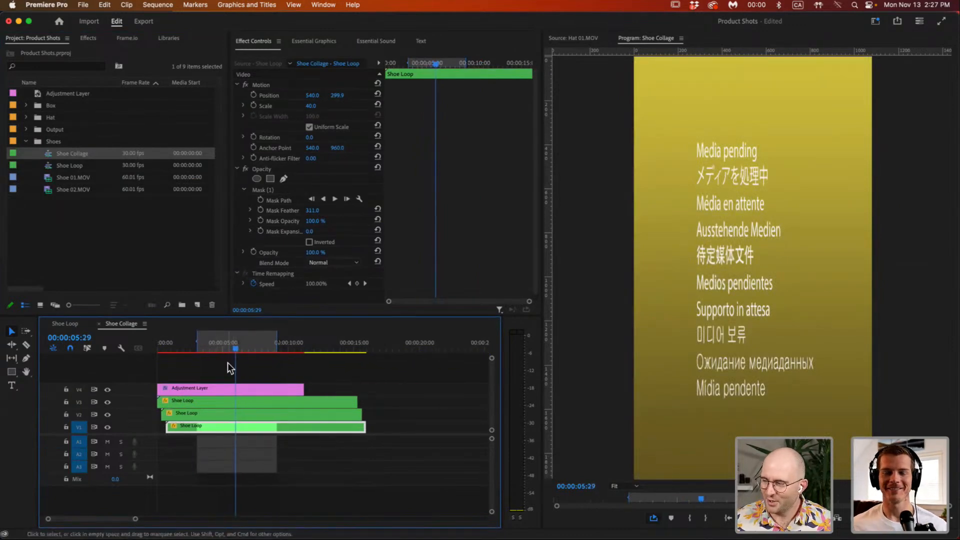
{"action": "left_click", "coordinate": [245, 485]}
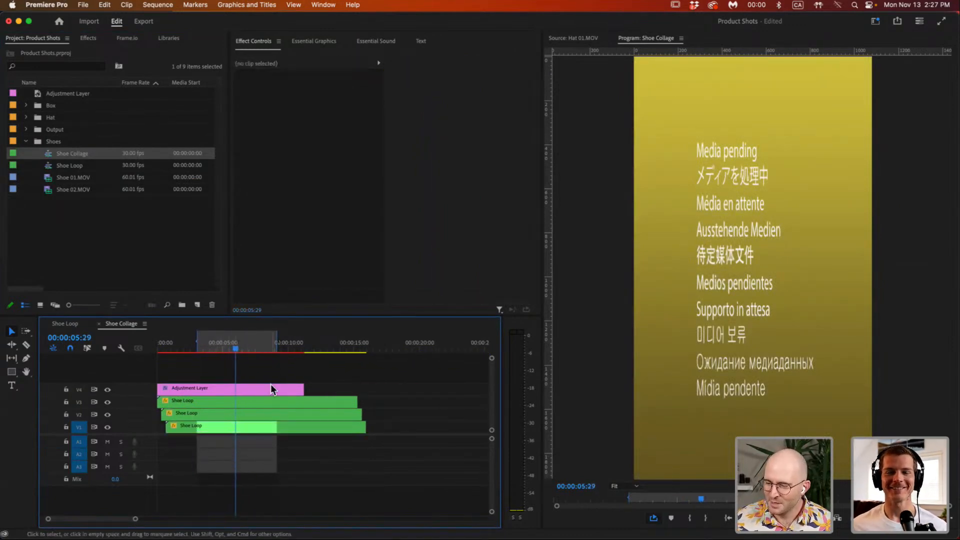
{"action": "left_click", "coordinate": [237, 348]}
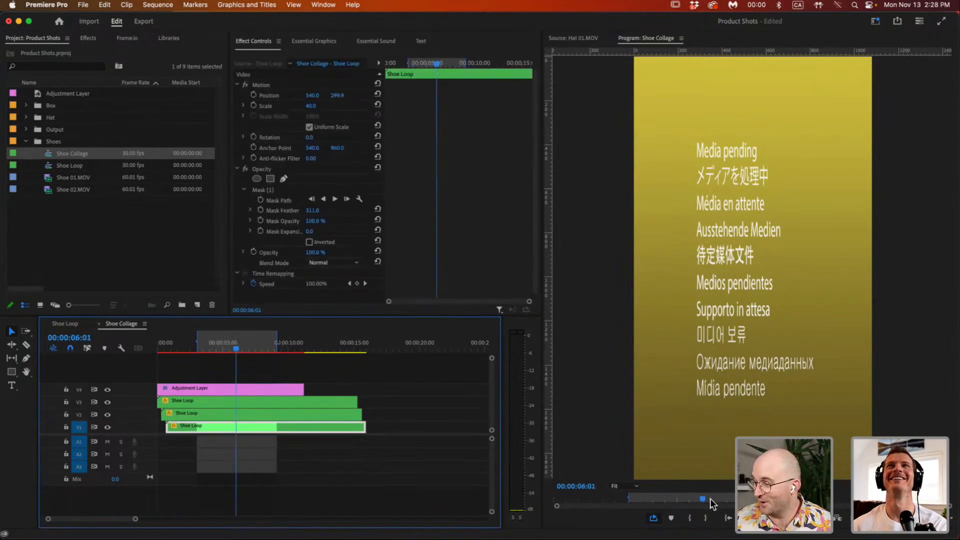
{"action": "left_click_drag", "start_coordinate": [240, 346], "coordinate": [233, 348]}
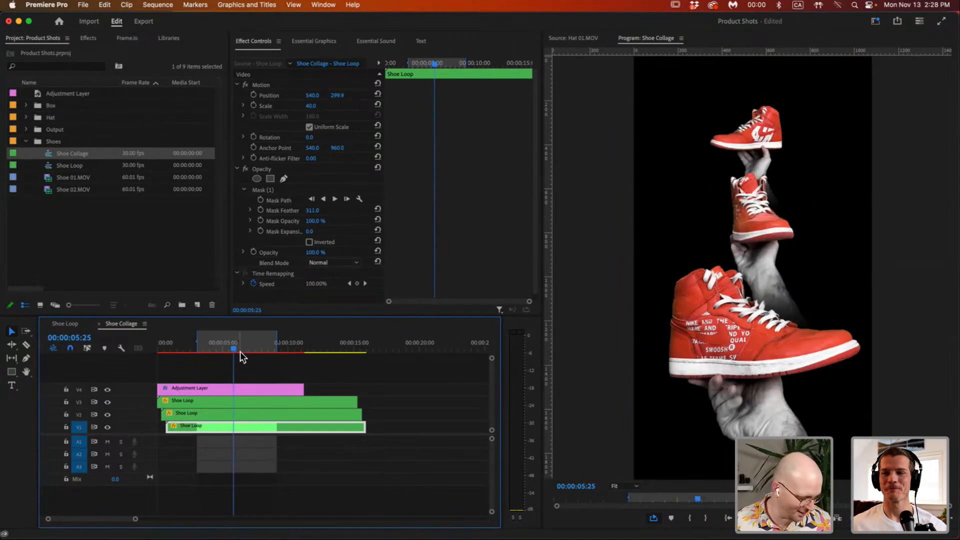
{"action": "left_click_drag", "start_coordinate": [237, 350], "coordinate": [248, 354]}
{"action": "left_click", "coordinate": [250, 371]}
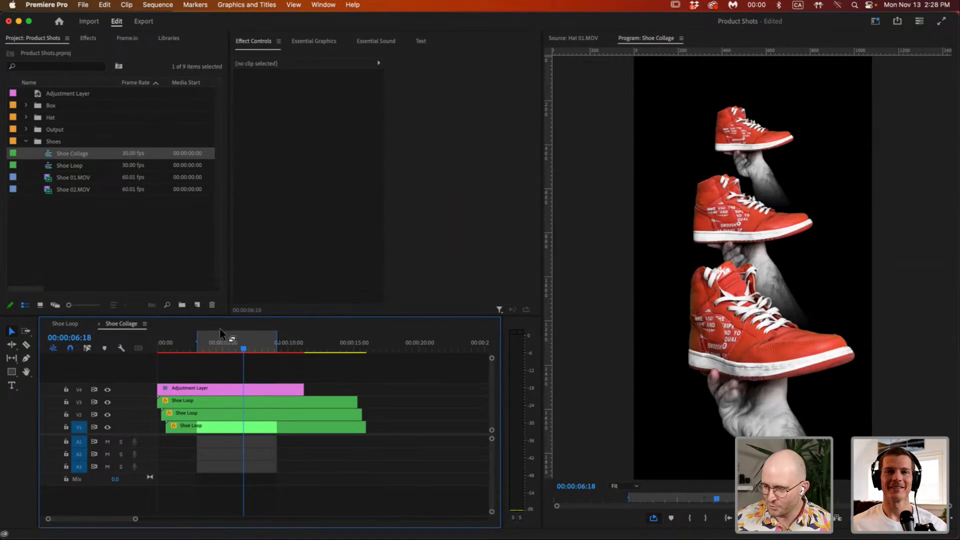
{"action": "left_click_drag", "start_coordinate": [244, 349], "coordinate": [242, 349]}
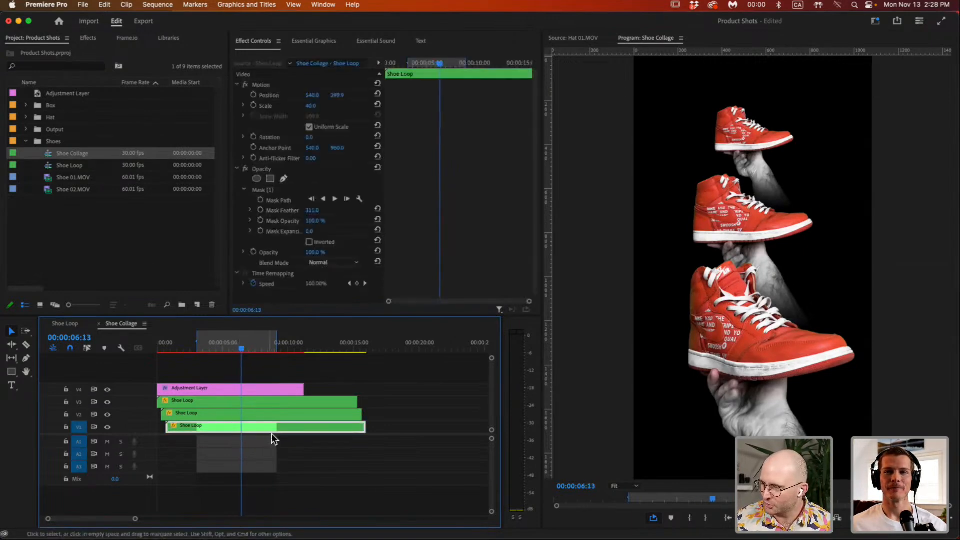
{"action": "left_click", "coordinate": [314, 468]}
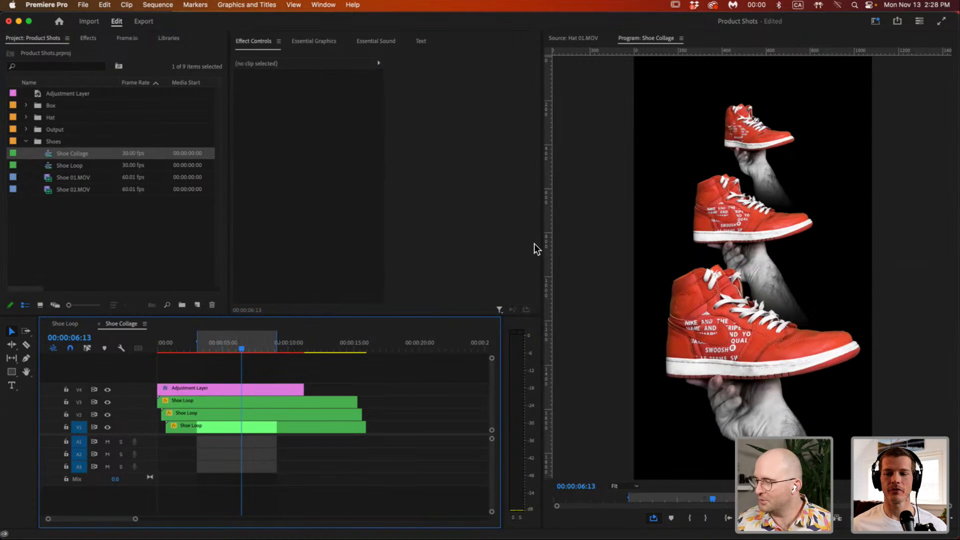
{"action": "left_click", "coordinate": [236, 346]}
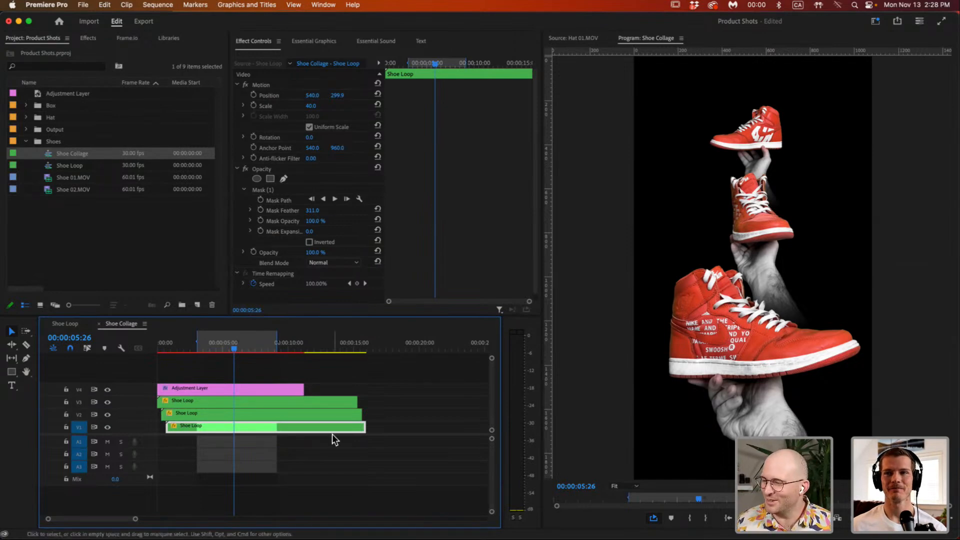
Compare the motion and mask settings of the Shoe Loop clips on tracks V1 and V2.
{"action": "left_click", "coordinate": [263, 414]}
{"action": "left_click", "coordinate": [263, 426]}
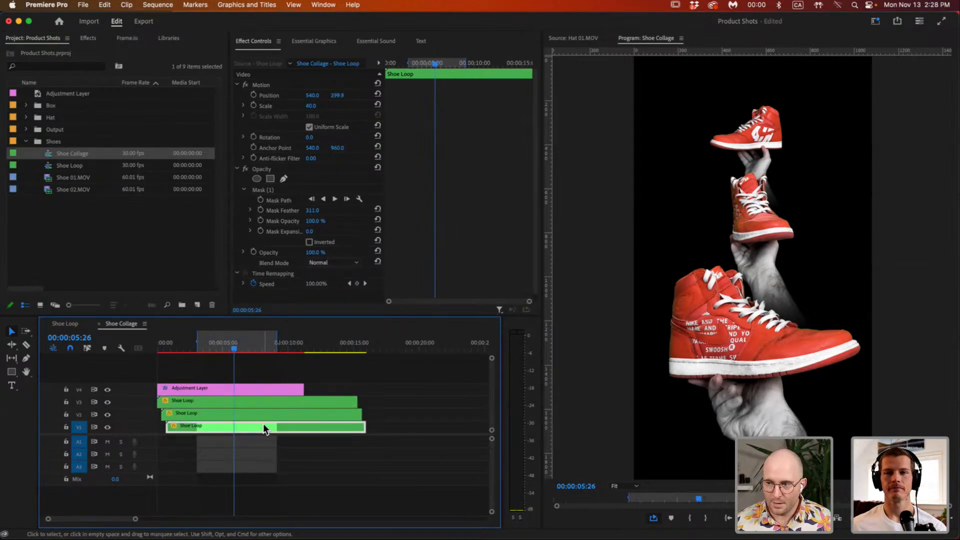
{"action": "left_click", "coordinate": [263, 418]}
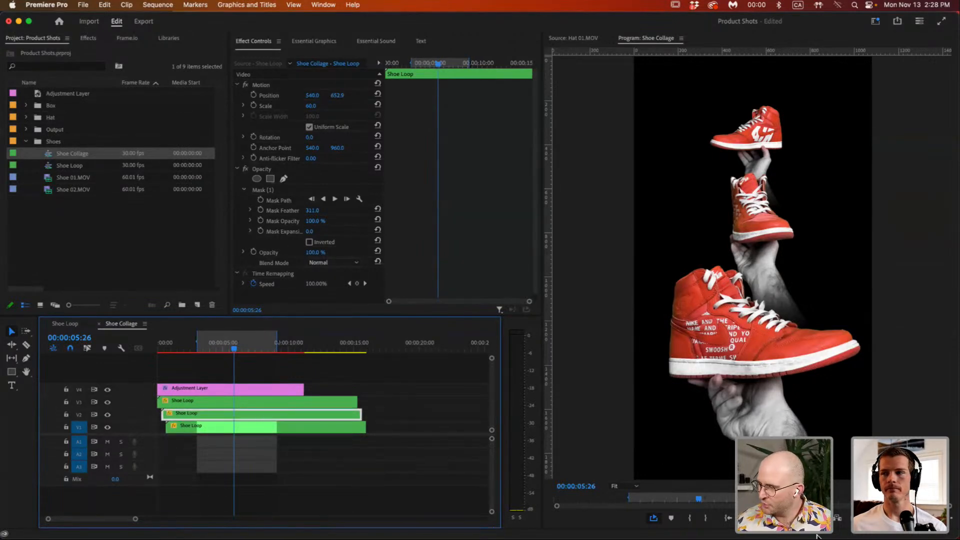
Render the video previews for the marked range of Shoe Collage, moving the progress window out of the way.
{"action": "key", "text": "Return"}
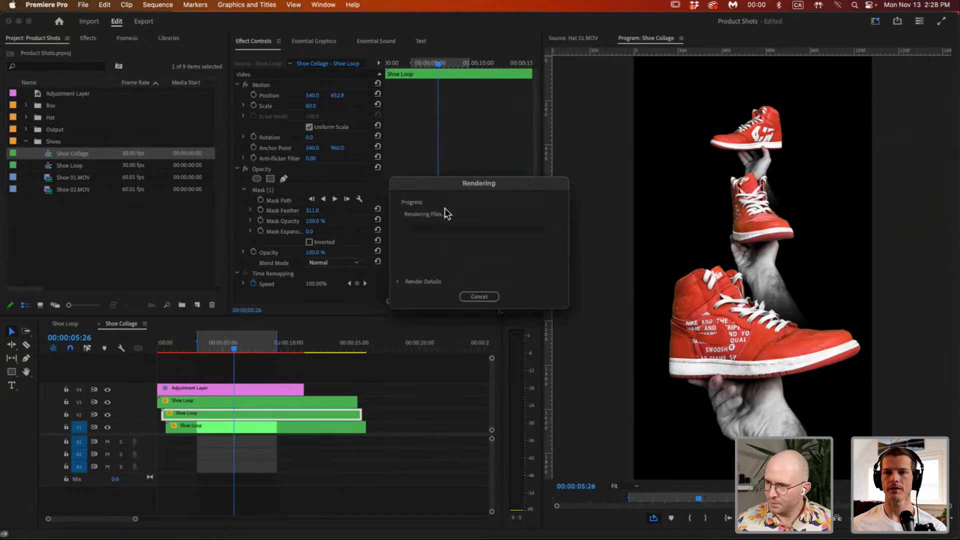
{"action": "left_click_drag", "start_coordinate": [449, 185], "coordinate": [362, 136]}
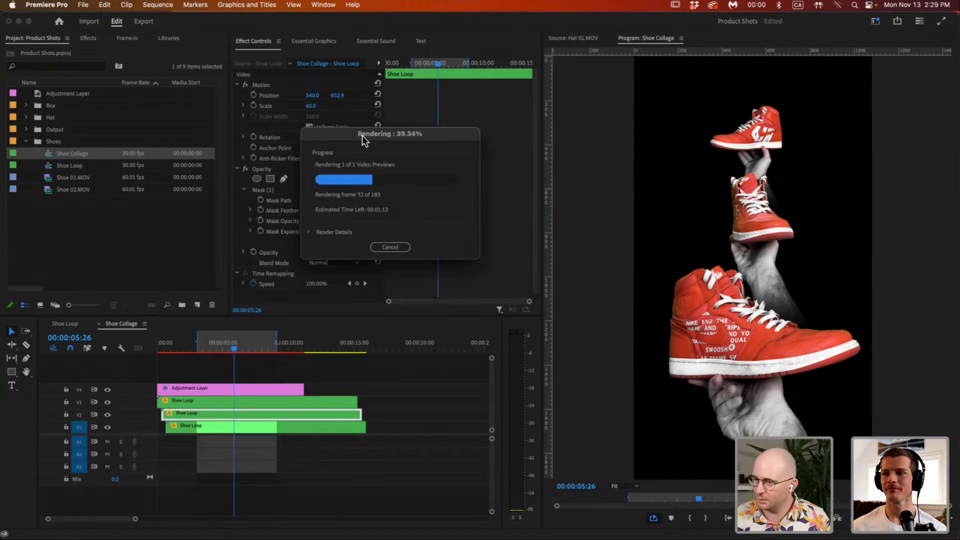
{"action": "left_click_drag", "start_coordinate": [433, 137], "coordinate": [415, 101]}
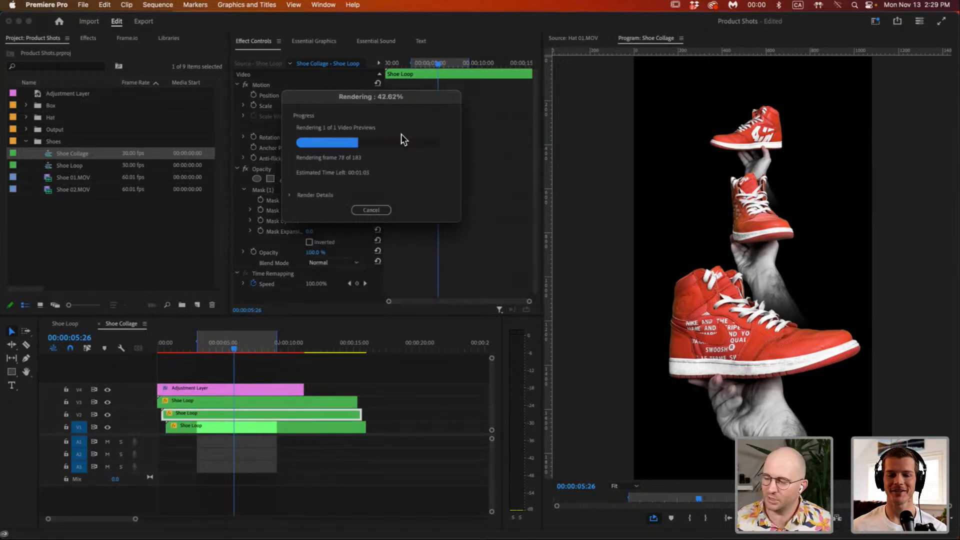
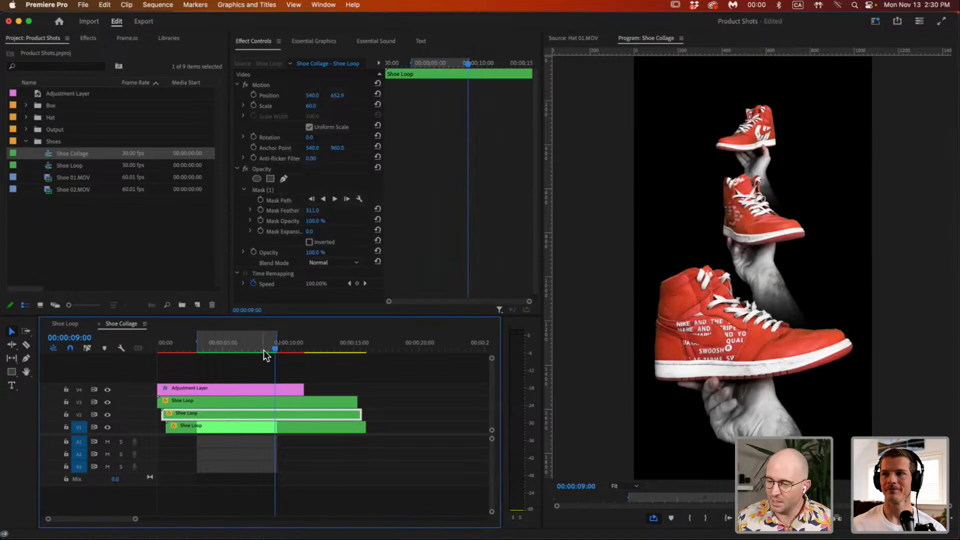
Compare the position and scale of the Shoe Loop clips on V1 and V2 while scrubbing through Shoe Collage.
{"action": "left_click_drag", "start_coordinate": [263, 350], "coordinate": [256, 349]}
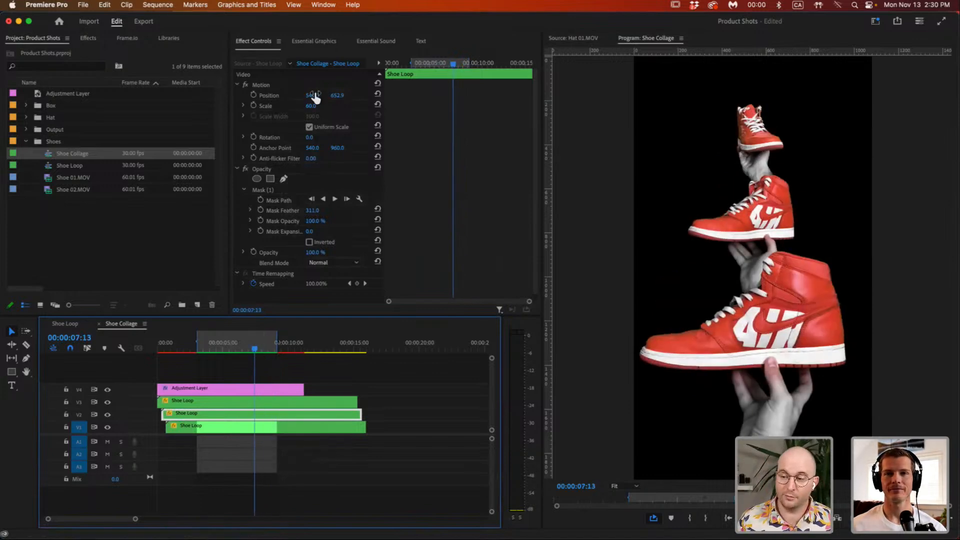
{"action": "left_click", "coordinate": [237, 169]}
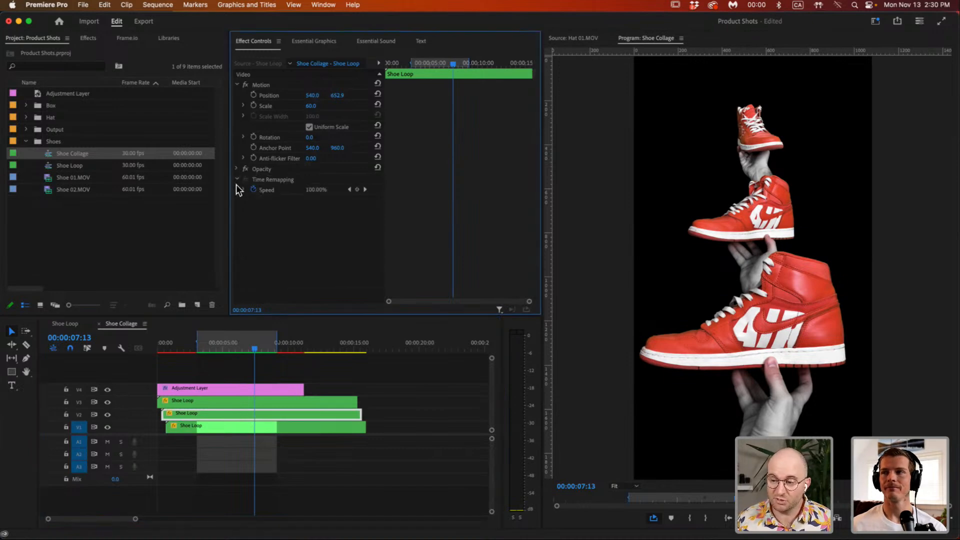
{"action": "left_click", "coordinate": [220, 425]}
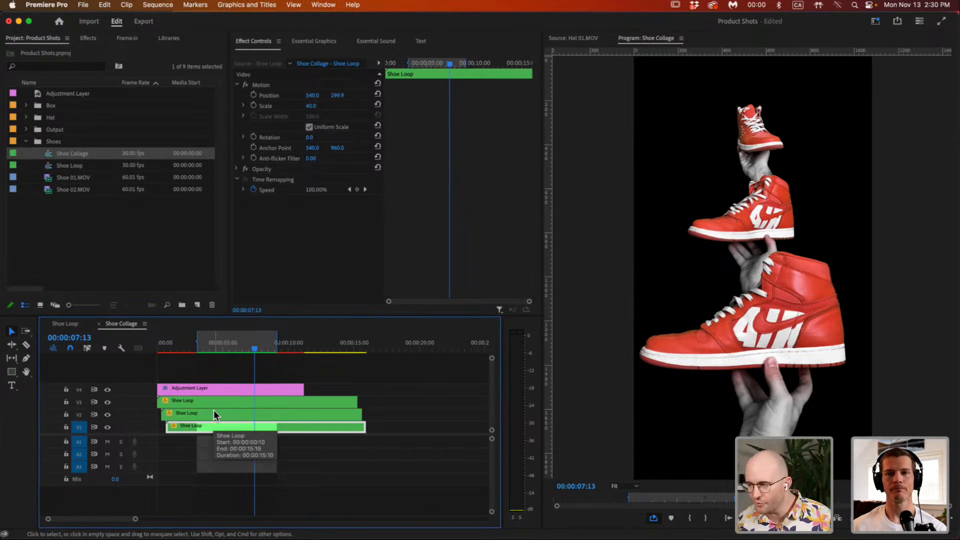
{"action": "mouse_move", "coordinate": [214, 338]}
{"action": "left_mouse_down"}
{"action": "mouse_move", "coordinate": [212, 346]}
{"action": "mouse_move", "coordinate": [244, 344]}
{"action": "mouse_move", "coordinate": [227, 343]}
{"action": "left_mouse_up"}
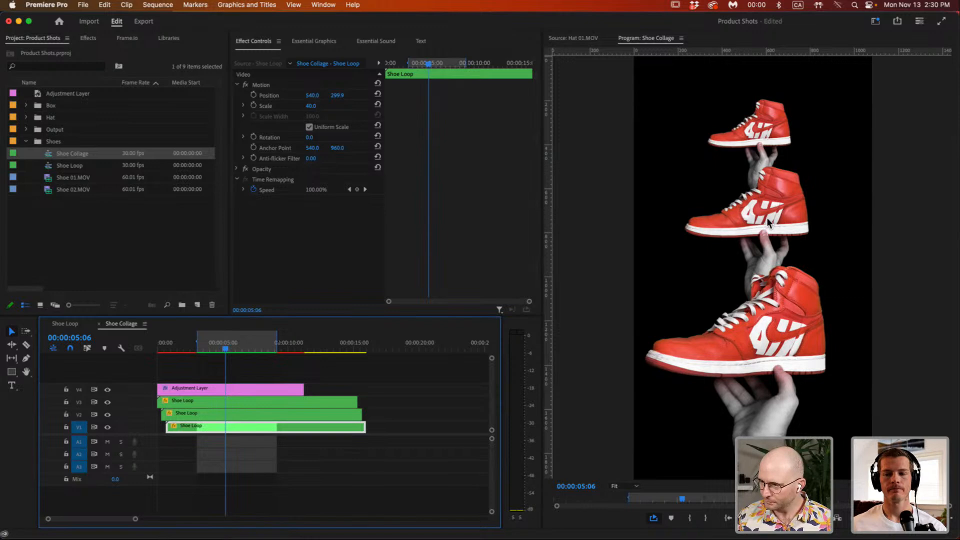
{"action": "left_click", "coordinate": [277, 415]}
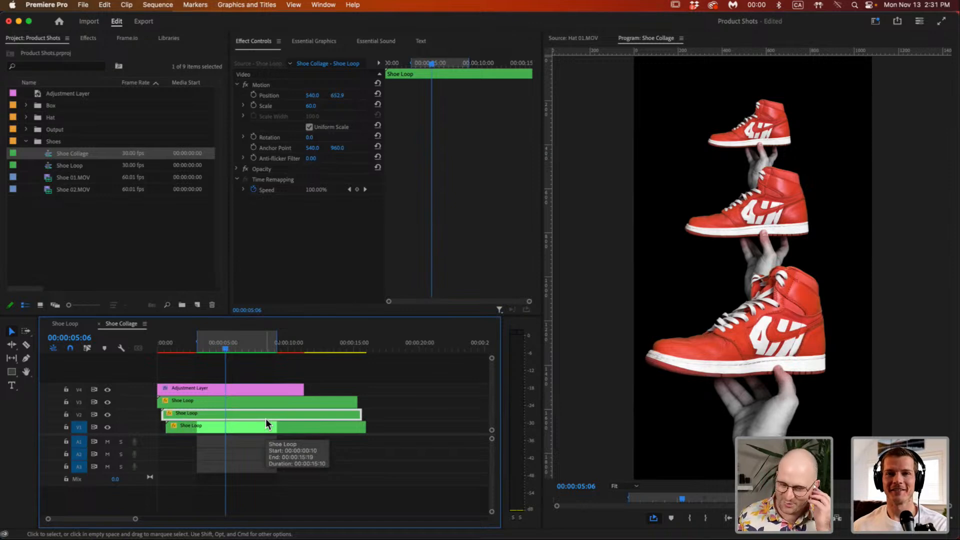
{"action": "mouse_move", "coordinate": [223, 344]}
{"action": "left_mouse_down"}
{"action": "mouse_move", "coordinate": [245, 347]}
{"action": "mouse_move", "coordinate": [236, 351]}
{"action": "left_mouse_up"}
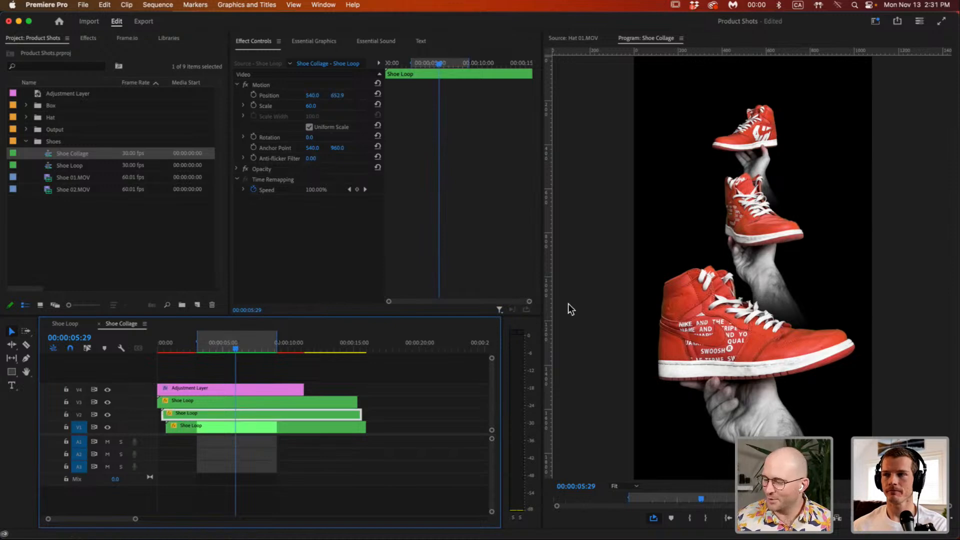
Inspect the Posterize Time effect on the Shoe Collage adjustment layer and bring up the effects search.
{"action": "left_click", "coordinate": [241, 392]}
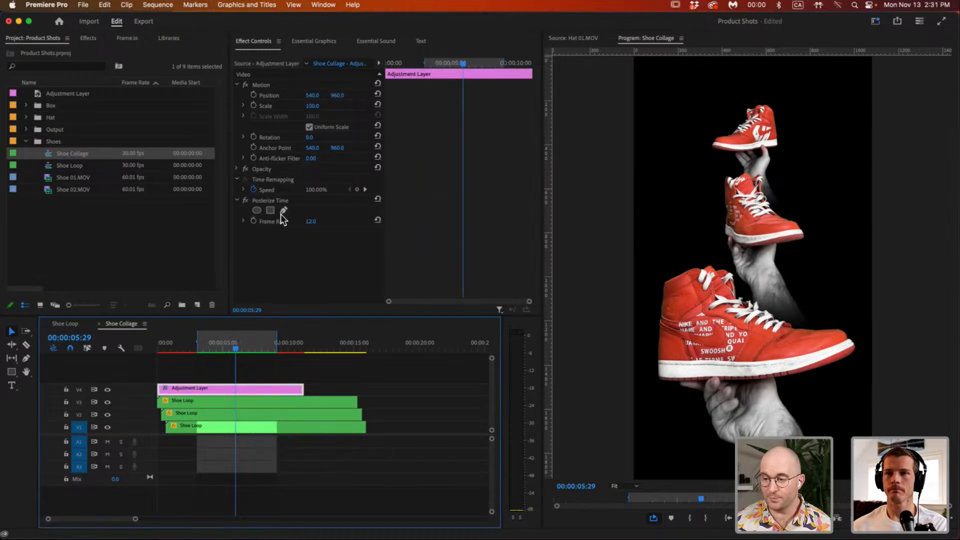
{"action": "left_click", "coordinate": [279, 201]}
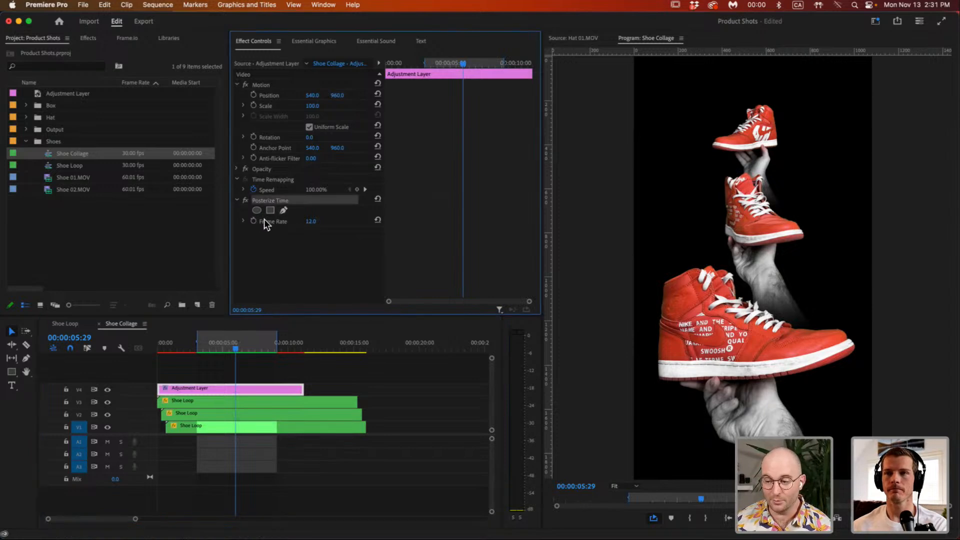
{"action": "left_click", "coordinate": [88, 40]}
{"action": "left_click", "coordinate": [61, 50]}
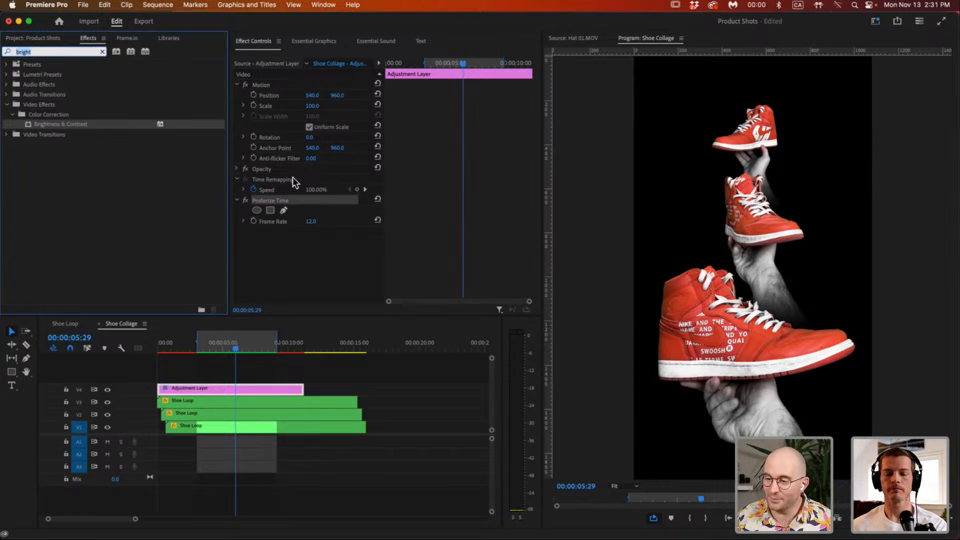
Switch off Posterize Time on the adjustment layer and preview the shoe collage without it.
{"action": "left_click", "coordinate": [245, 200]}
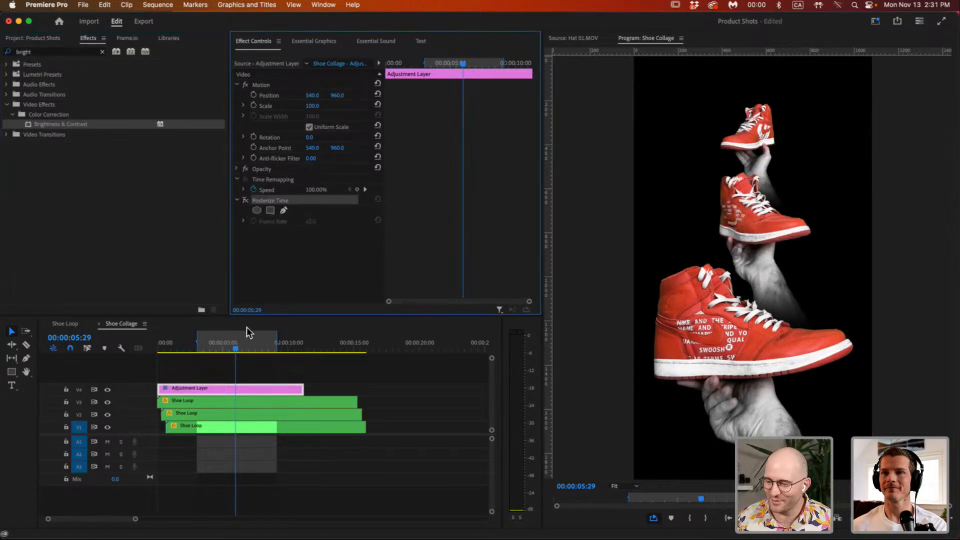
{"action": "left_click", "coordinate": [213, 348]}
{"action": "left_click_drag", "start_coordinate": [214, 352], "coordinate": [218, 349]}
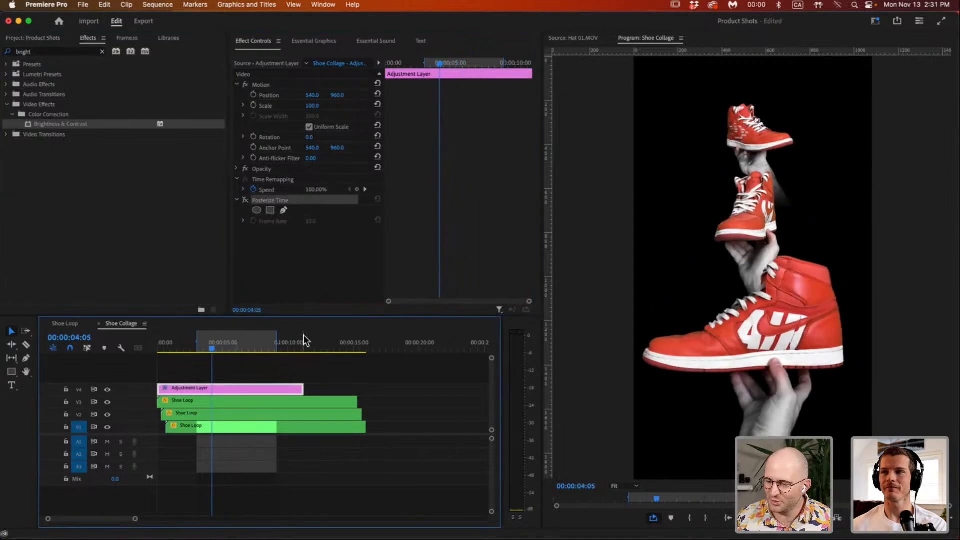
{"action": "key", "text": "space"}
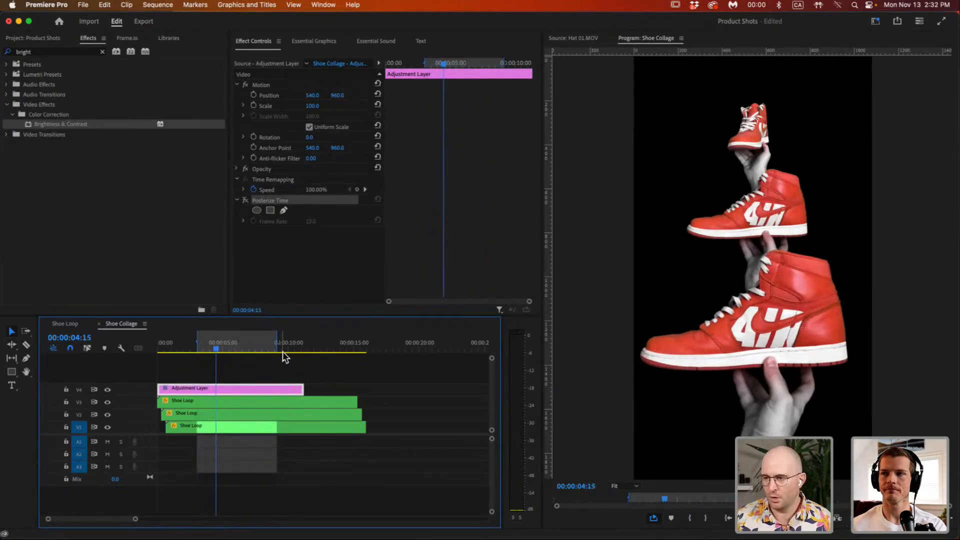
Open the nested Shoe Loop from V3 and scrub through the green-screen source of its third Shoe 02.MOV clip.
{"action": "double_click", "coordinate": [266, 400]}
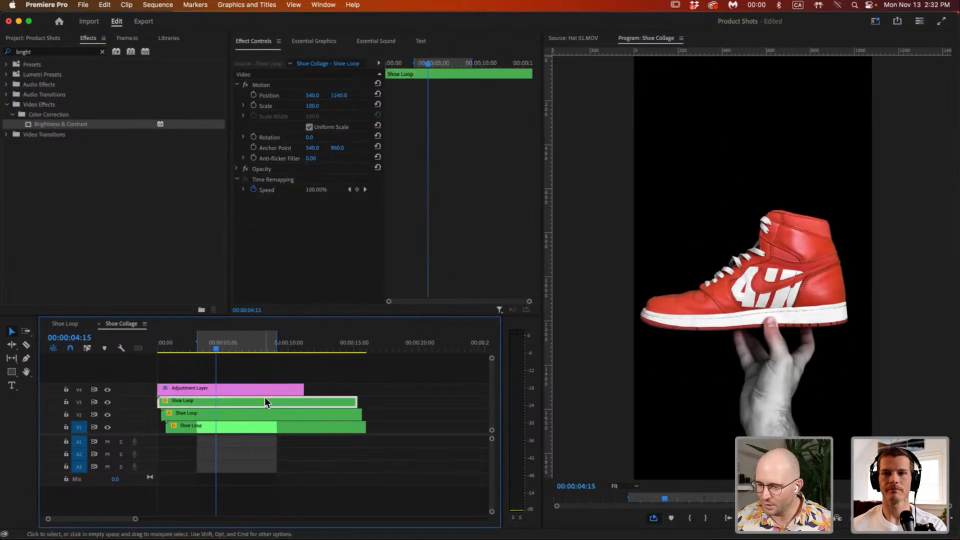
{"action": "double_click", "coordinate": [211, 428]}
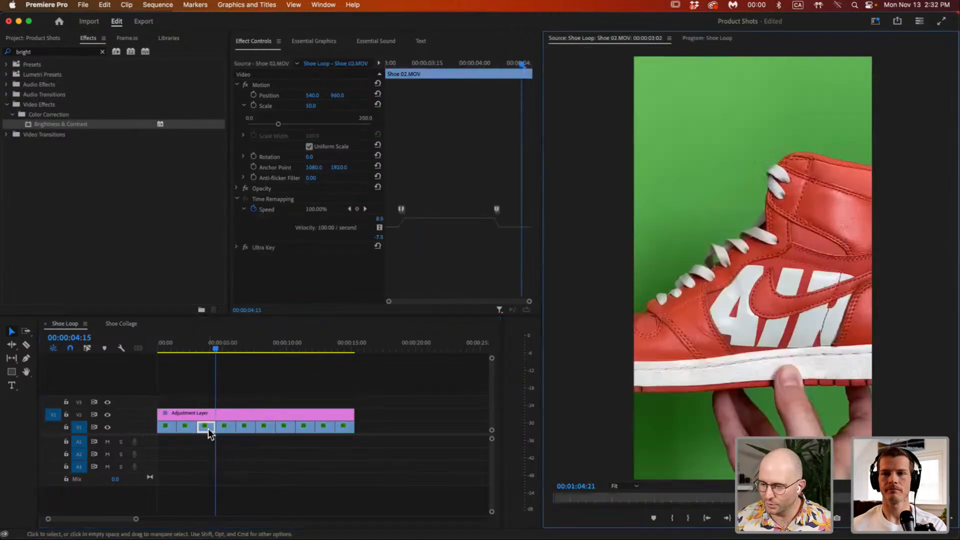
{"action": "left_click_drag", "start_coordinate": [725, 498], "coordinate": [731, 499]}
{"action": "key", "text": "space"}
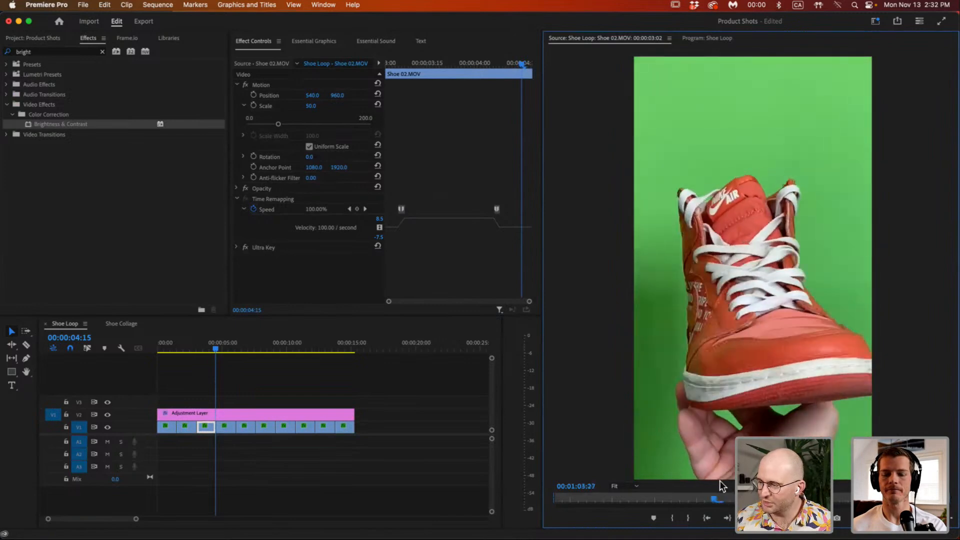
{"action": "left_click_drag", "start_coordinate": [829, 478], "coordinate": [675, 500]}
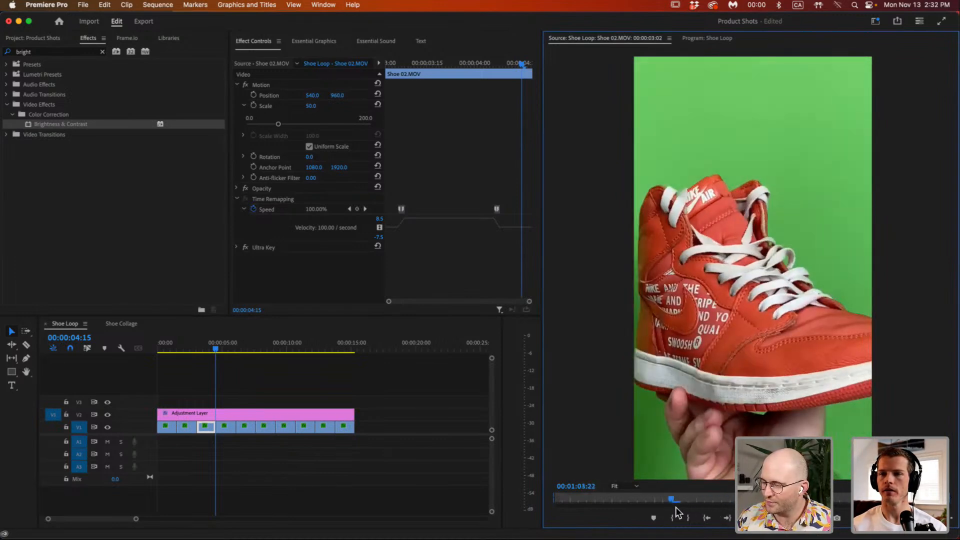
Scrub through Shoe Collage again, then reopen its nested Shoe Loop sequence and move to the fifth clip.
{"action": "left_click", "coordinate": [122, 323]}
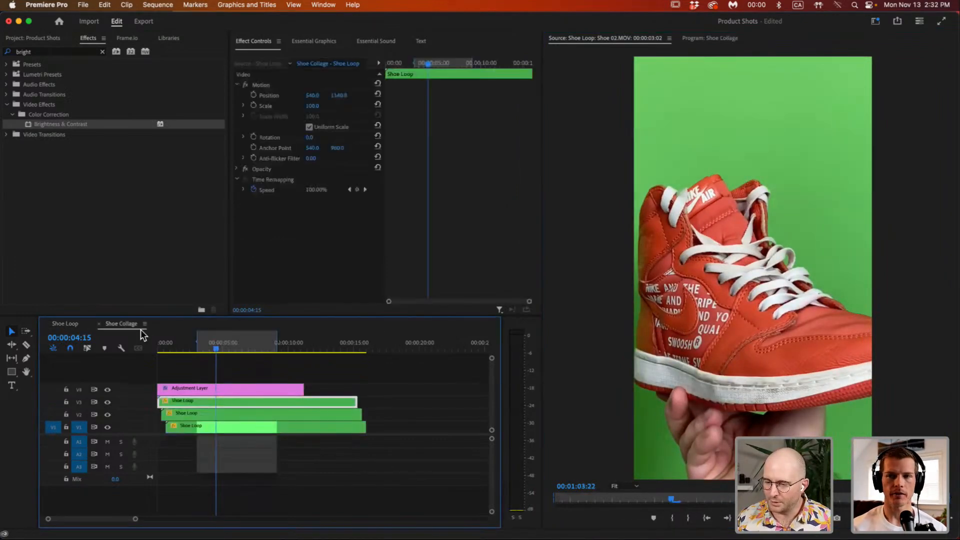
{"action": "left_click_drag", "start_coordinate": [221, 344], "coordinate": [235, 345]}
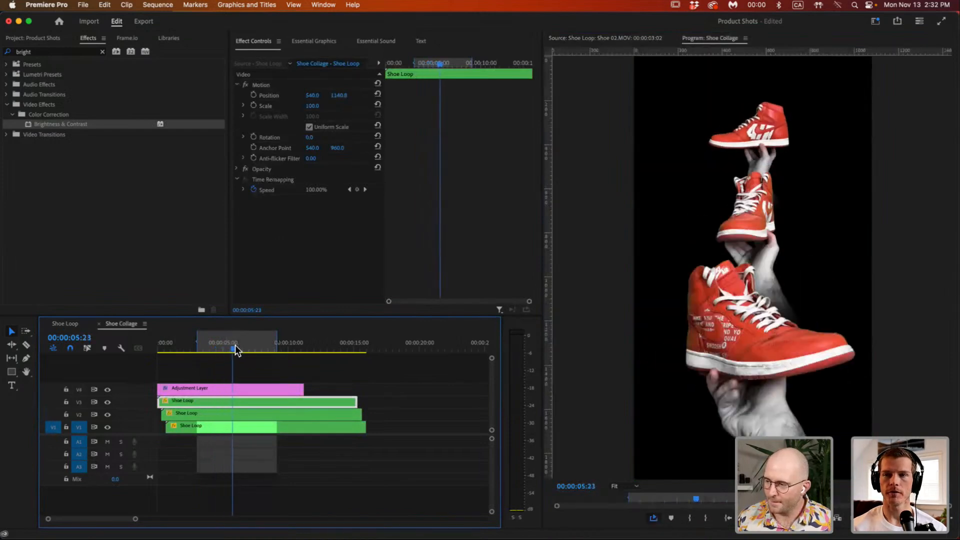
{"action": "double_click", "coordinate": [221, 401]}
{"action": "left_click_drag", "start_coordinate": [241, 349], "coordinate": [253, 349]}
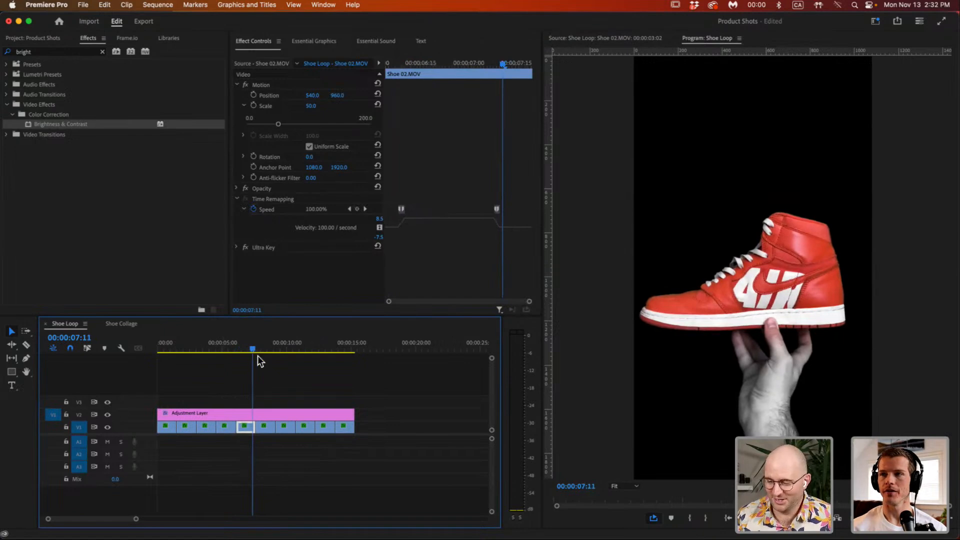
Compare the green-screen source footage of the fifth Shoe 02.MOV clip with the keyed result in Shoe Loop.
{"action": "double_click", "coordinate": [242, 429]}
{"action": "left_click_drag", "start_coordinate": [755, 497], "coordinate": [745, 497]}
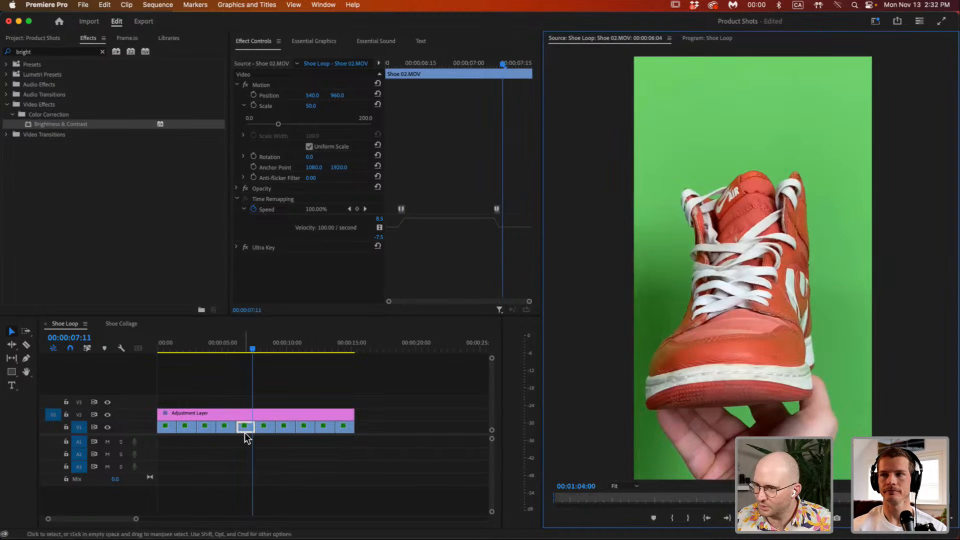
{"action": "left_click_drag", "start_coordinate": [246, 345], "coordinate": [252, 341]}
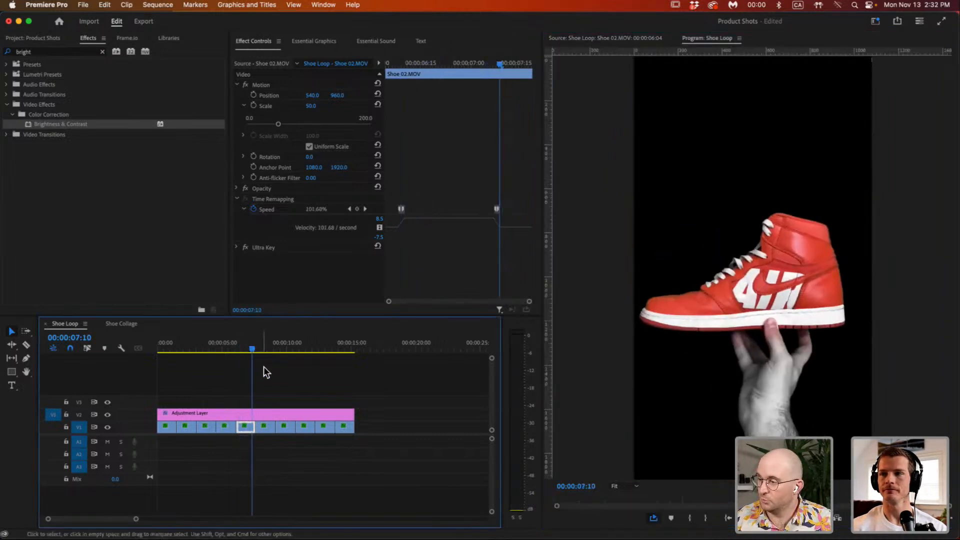
{"action": "left_click", "coordinate": [248, 424]}
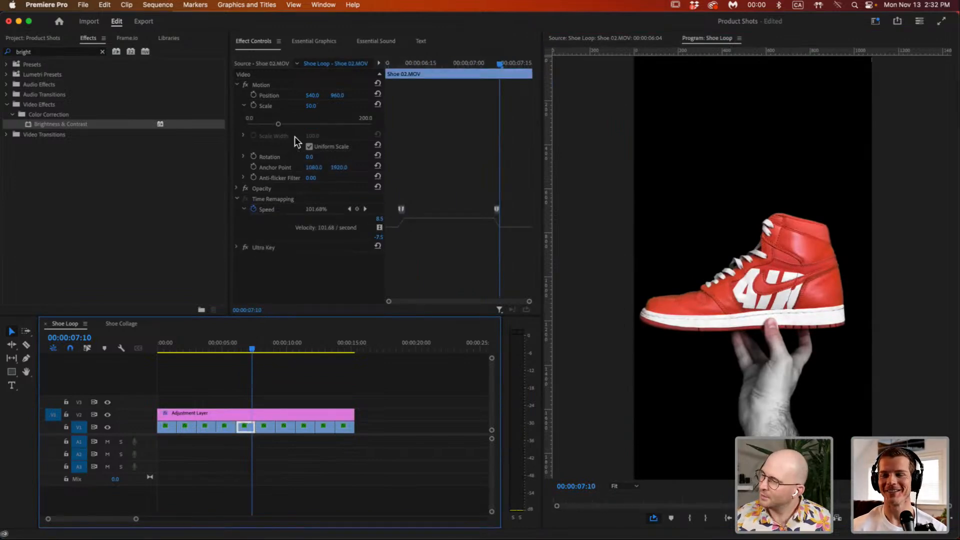
{"action": "left_click", "coordinate": [649, 38]}
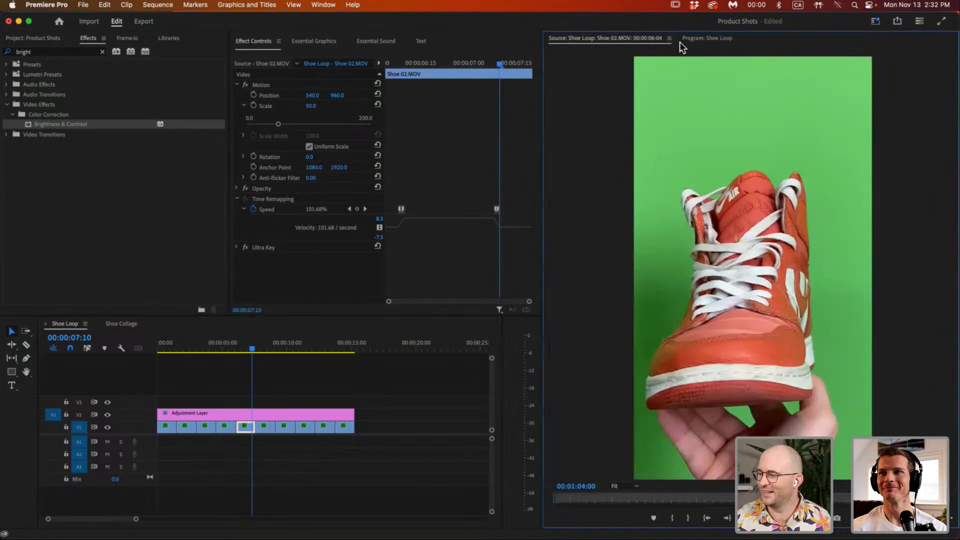
{"action": "left_click", "coordinate": [696, 39]}
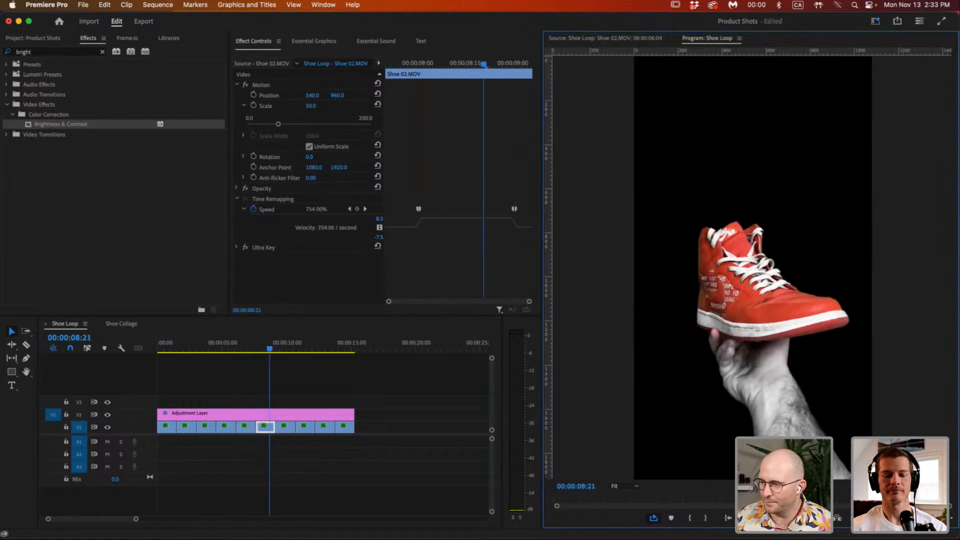
Step frame by frame back and forth through the start of the speed ramp in Shoe Loop's sixth clip.
{"action": "key", "text": "Left"}
{"action": "key", "text": "Left"}
{"action": "key", "text": "Left"}
{"action": "key", "text": "Left"}
{"action": "key", "text": "Left"}
{"action": "key", "text": "Left"}
{"action": "key", "text": "Left"}
{"action": "key", "text": "Left"}
{"action": "key", "text": "Left"}
{"action": "key", "text": "Left"}
{"action": "key", "text": "Left"}
{"action": "key", "text": "Left"}
{"action": "key", "text": "Left"}
{"action": "key", "text": "Left"}
{"action": "key", "text": "Left"}
{"action": "key", "text": "Right"}
{"action": "key", "text": "Right"}
{"action": "key", "text": "Right"}
{"action": "key", "text": "Right"}
{"action": "key", "text": "Right"}
{"action": "key", "text": "Right"}
{"action": "key", "text": "Right"}
{"action": "key", "text": "Right"}
{"action": "key", "text": "Right"}
{"action": "key", "text": "Right"}
{"action": "key", "text": "Left"}
{"action": "key", "text": "Left"}
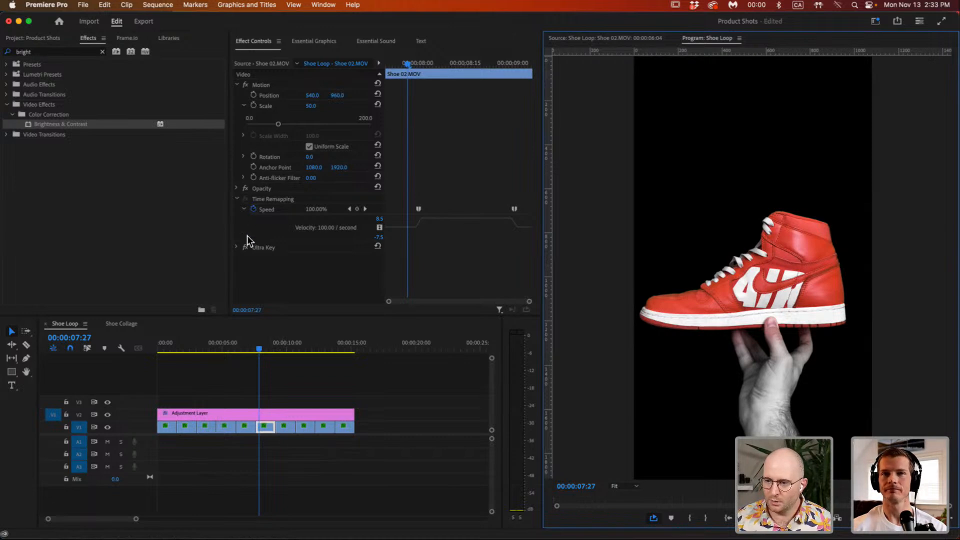
Check the sixth clip's Ultra Key effect and scrub back to the speed ramp of Shoe Loop's third clip.
{"action": "left_click", "coordinate": [254, 247]}
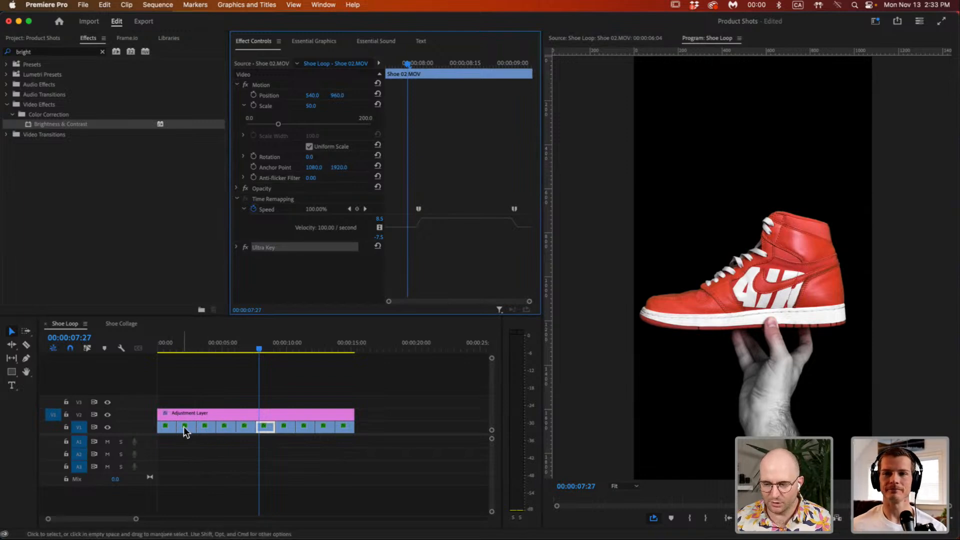
{"action": "left_click_drag", "start_coordinate": [262, 349], "coordinate": [226, 376]}
{"action": "left_click_drag", "start_coordinate": [285, 377], "coordinate": [200, 388]}
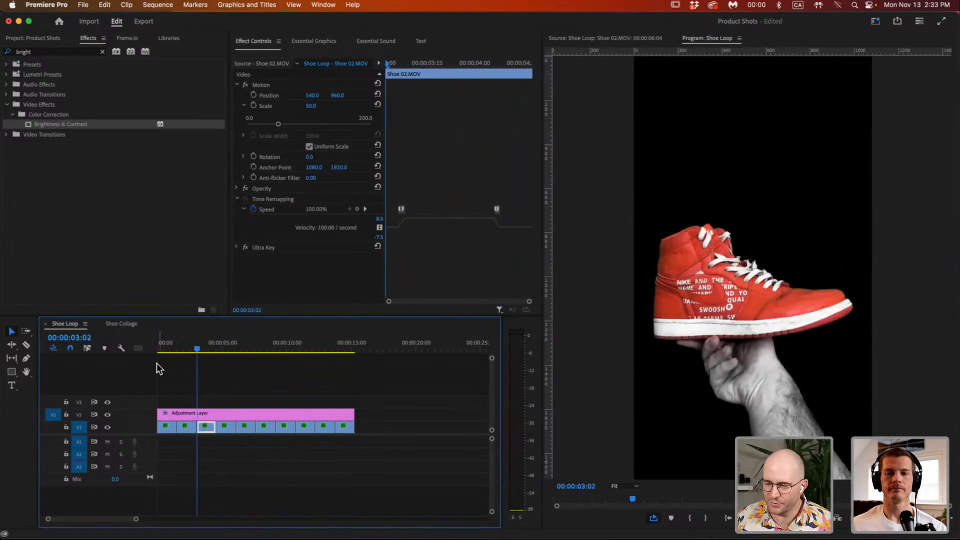
{"action": "mouse_move", "coordinate": [182, 341]}
{"action": "left_mouse_down"}
{"action": "mouse_move", "coordinate": [159, 347]}
{"action": "mouse_move", "coordinate": [195, 349]}
{"action": "left_mouse_up"}
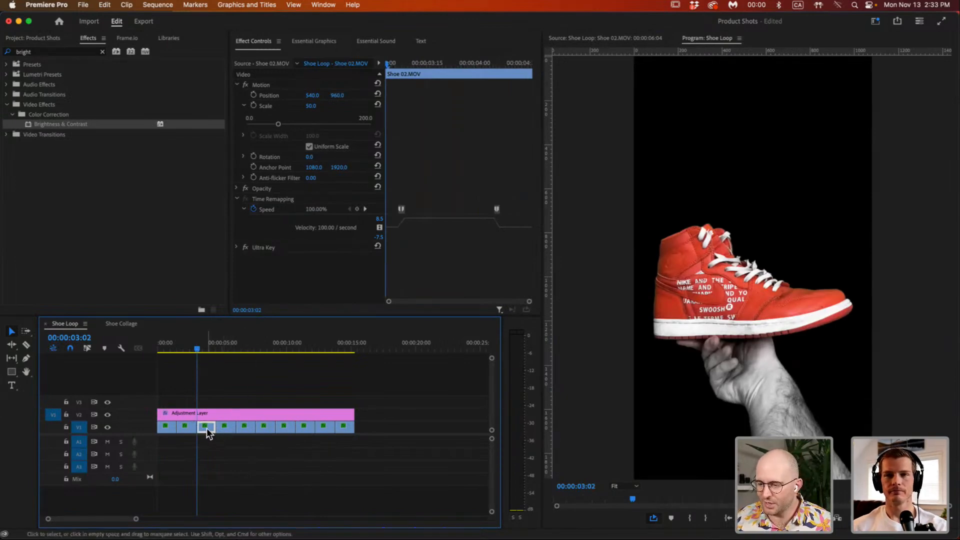
{"action": "left_click_drag", "start_coordinate": [197, 350], "coordinate": [201, 349]}
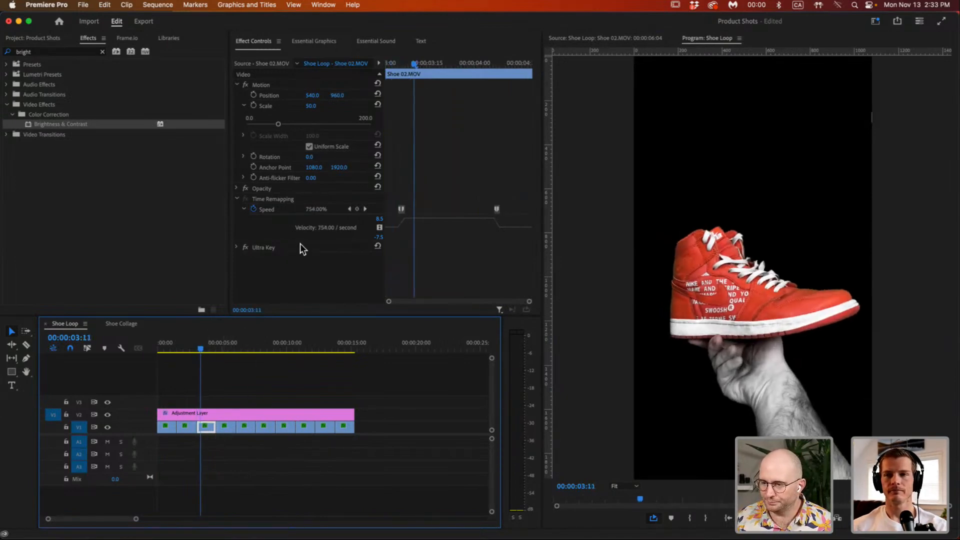
{"action": "left_click", "coordinate": [271, 397]}
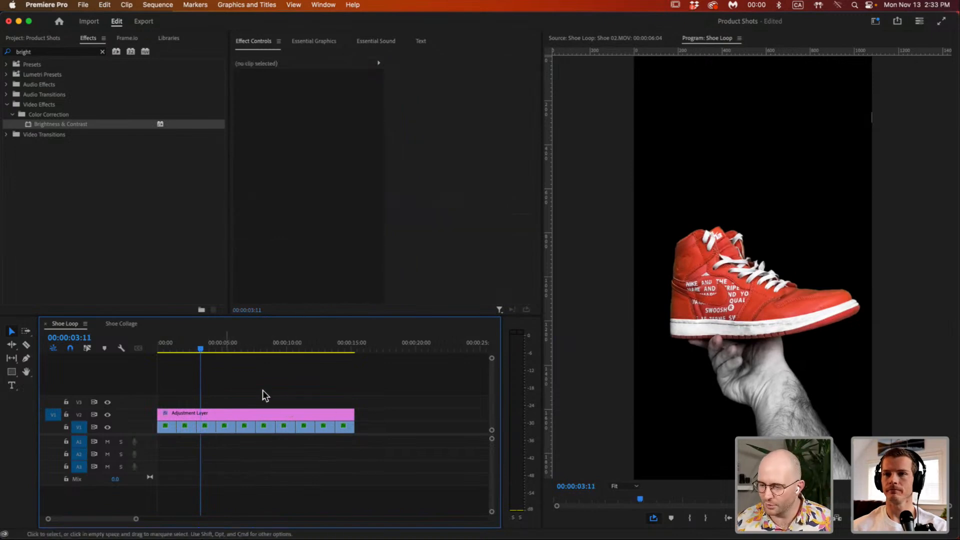
Review the effects on Shoe Loop's third clip, collapsing Time Remapping and expanding Opacity.
{"action": "left_click", "coordinate": [205, 427]}
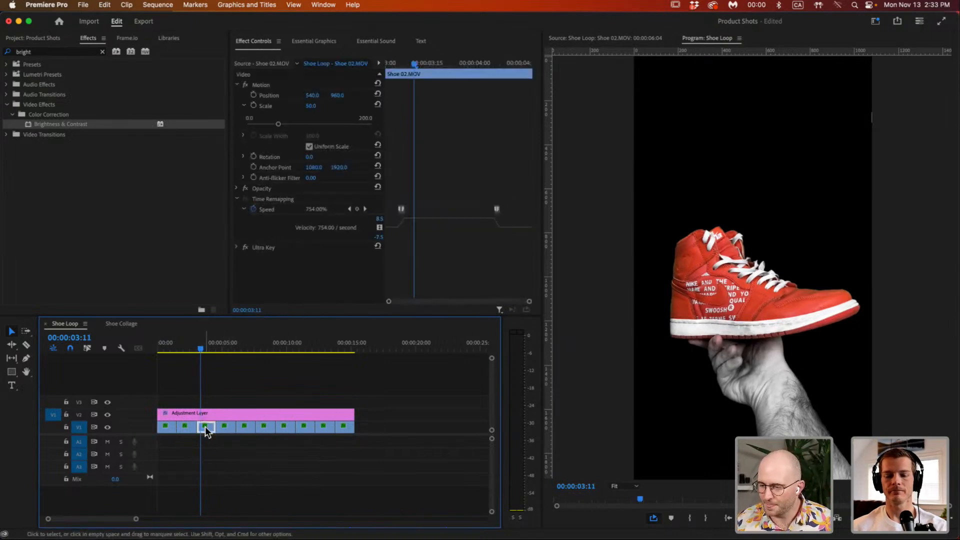
{"action": "left_click", "coordinate": [237, 198]}
{"action": "left_click", "coordinate": [237, 188]}
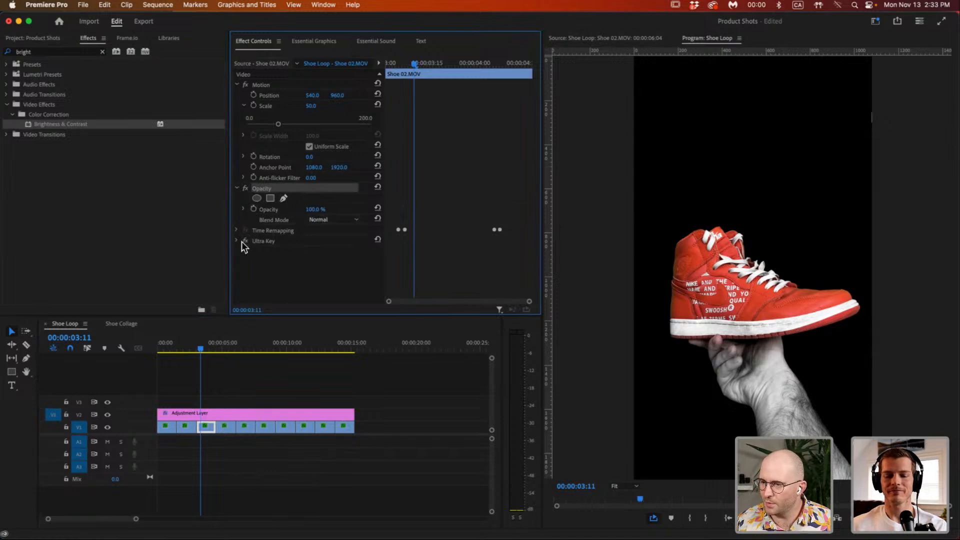
Select Shoe Loop's adjustment layer and toggle track V2's output off and on to compare the grade.
{"action": "left_click", "coordinate": [205, 412]}
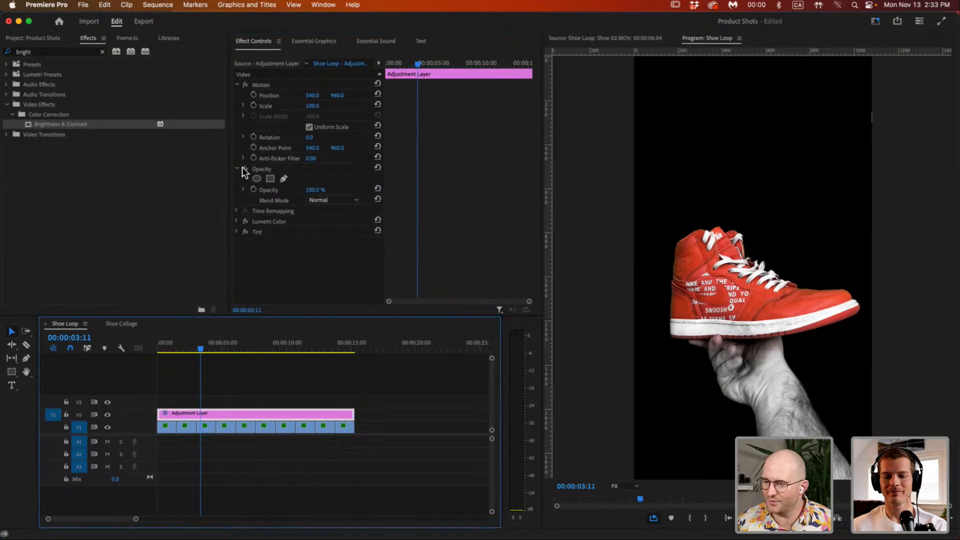
{"action": "left_click", "coordinate": [110, 415]}
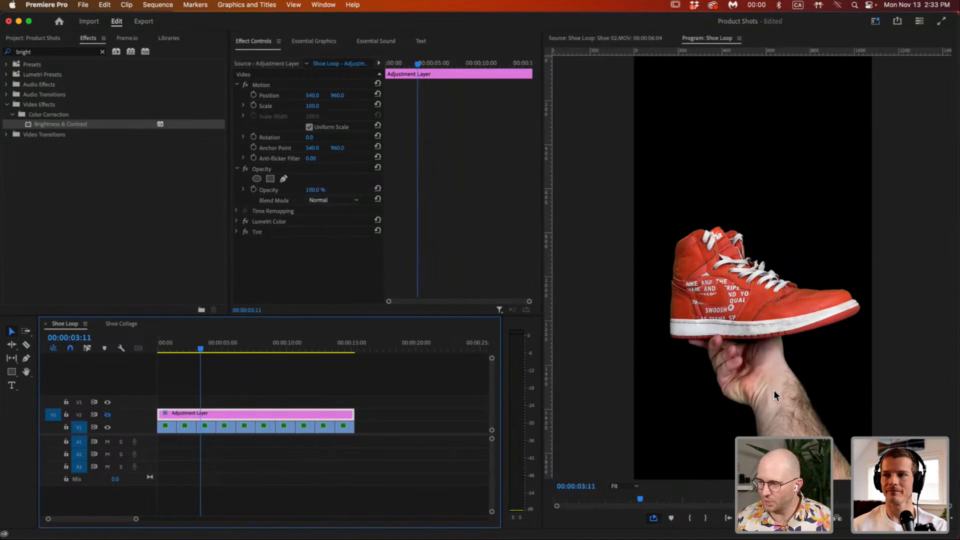
{"action": "left_click", "coordinate": [109, 416]}
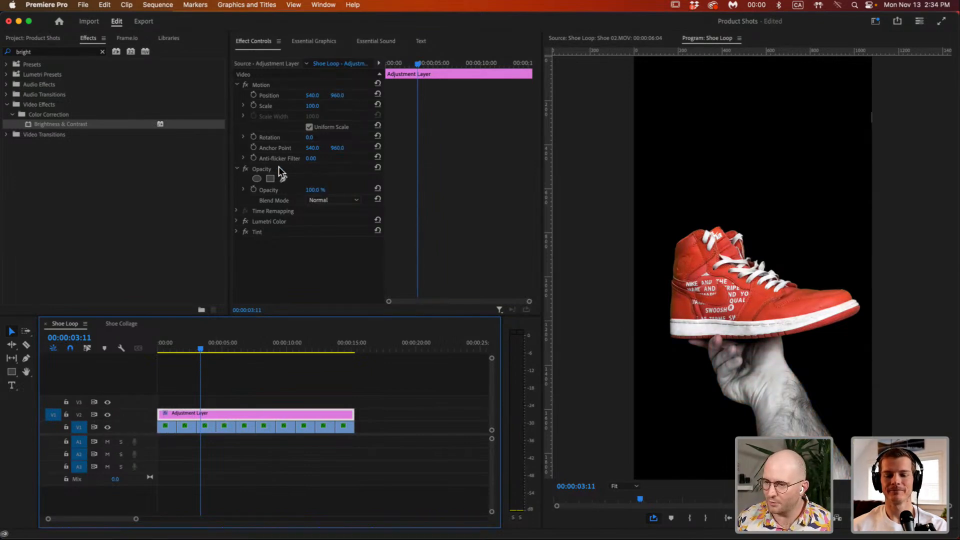
Disable Lumetri Color on the adjustment layer and delete its masked Tint effect.
{"action": "left_click", "coordinate": [262, 232]}
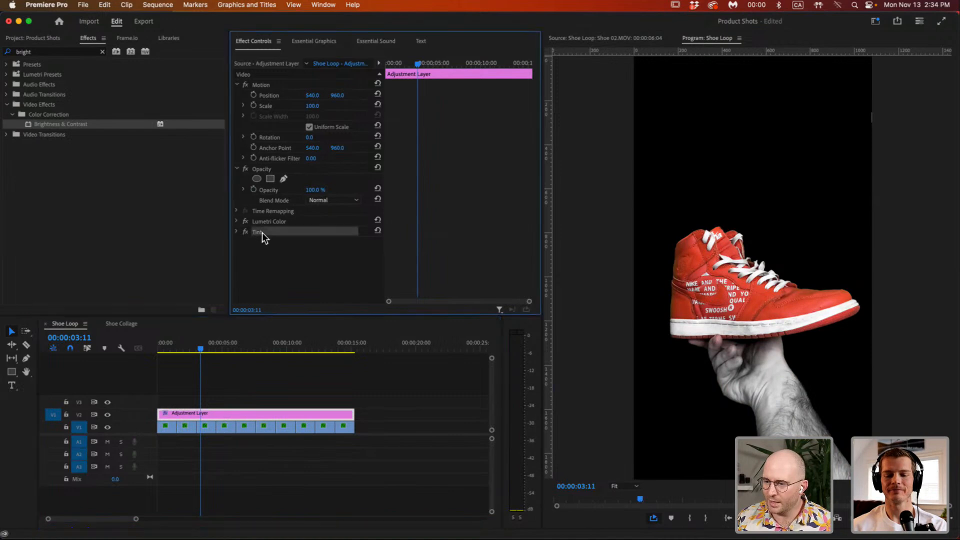
{"action": "left_click", "coordinate": [236, 231]}
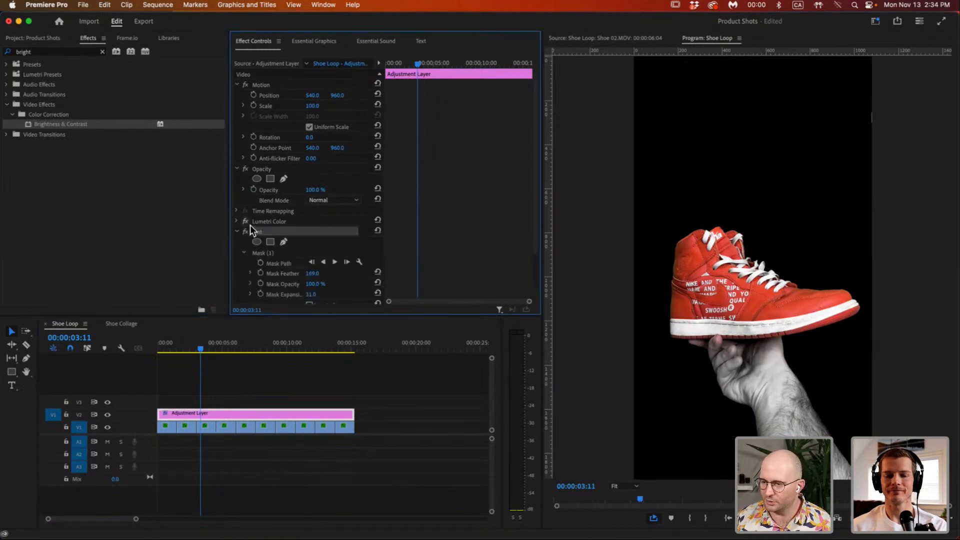
{"action": "left_click", "coordinate": [245, 221]}
{"action": "left_click", "coordinate": [245, 232]}
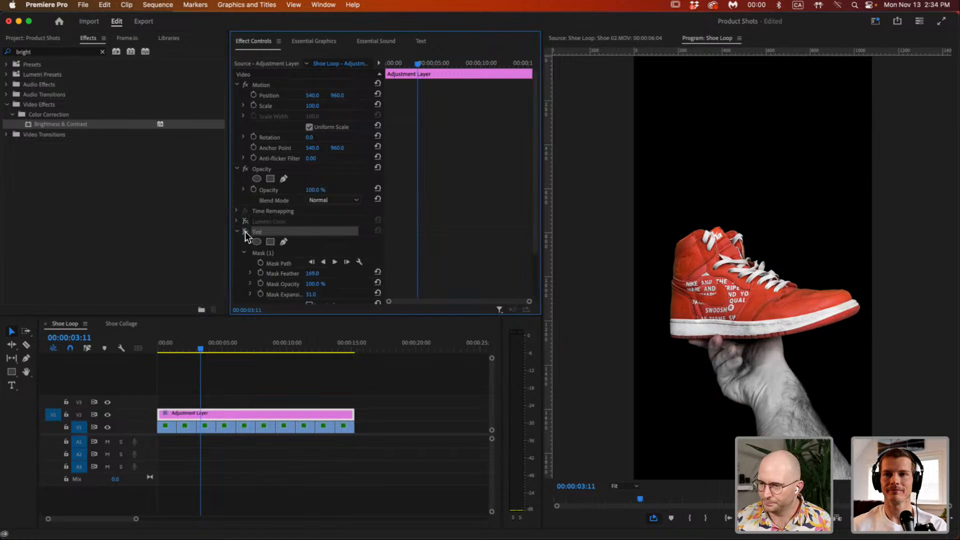
{"action": "key", "text": "Delete"}
Search the effects for "tint" and apply the Tint effect to the adjustment layer.
{"action": "double_click", "coordinate": [61, 52]}
{"action": "type", "text": "tint"}
{"action": "left_click_drag", "start_coordinate": [62, 134], "coordinate": [271, 244]}
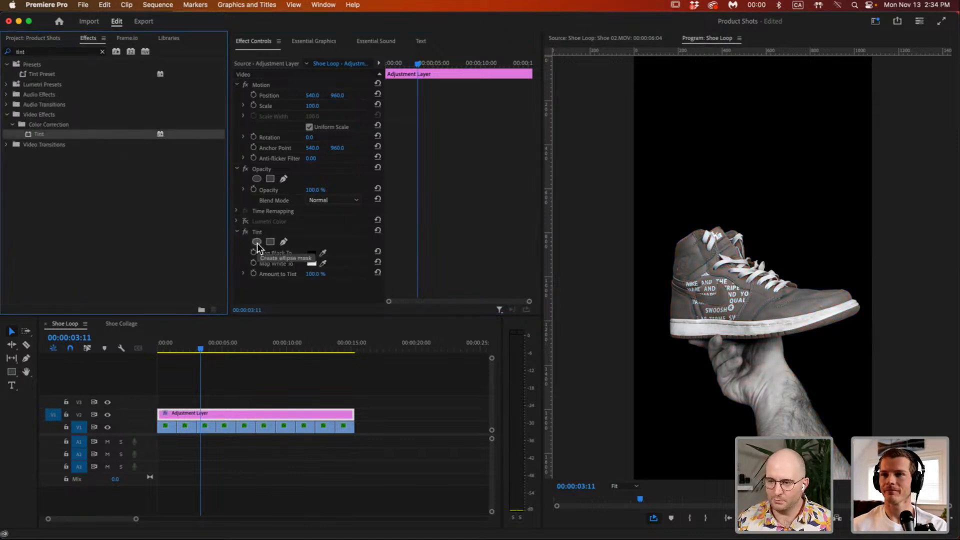
Draw a closed four-point pen mask around the shoe on the Tint effect.
{"action": "left_click", "coordinate": [283, 242]}
{"action": "left_click", "coordinate": [661, 226]}
{"action": "left_click", "coordinate": [858, 224]}
{"action": "left_click", "coordinate": [879, 363]}
{"action": "left_click", "coordinate": [633, 356]}
{"action": "left_click", "coordinate": [662, 226]}
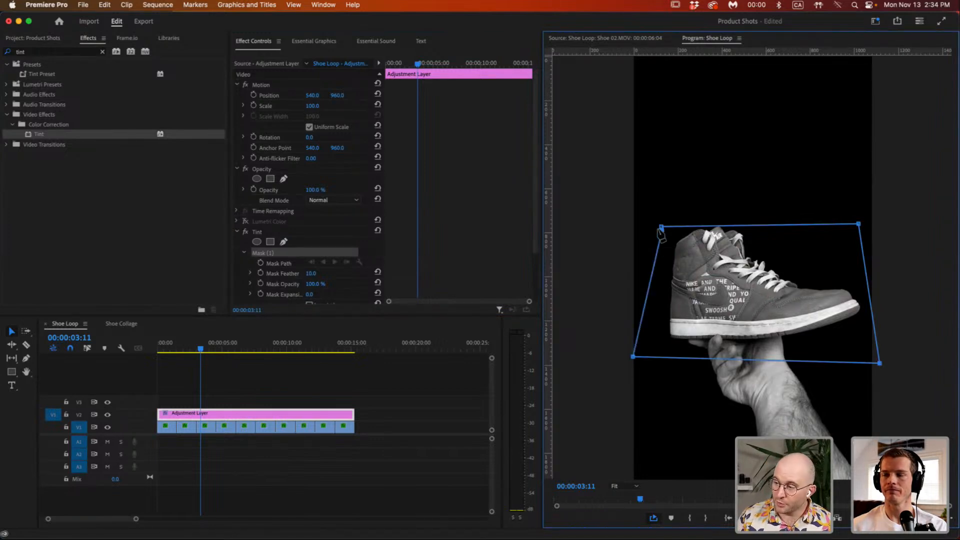
{"action": "left_click", "coordinate": [661, 228]}
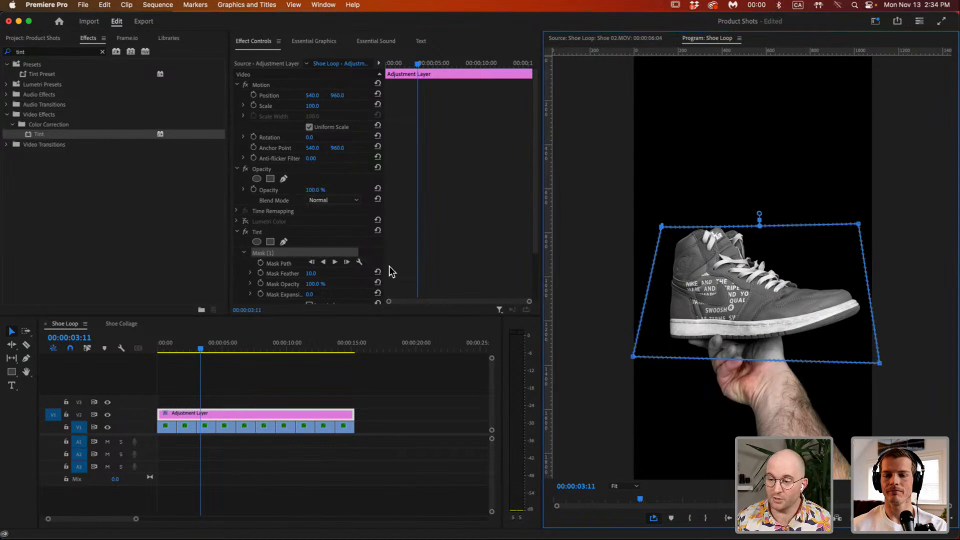
Invert the Tint mask and increase its feather to 193.6.
{"action": "scroll", "coordinate": [345, 273], "scroll_direction": "down", "scroll_amount": 2}
{"action": "left_click", "coordinate": [309, 285]}
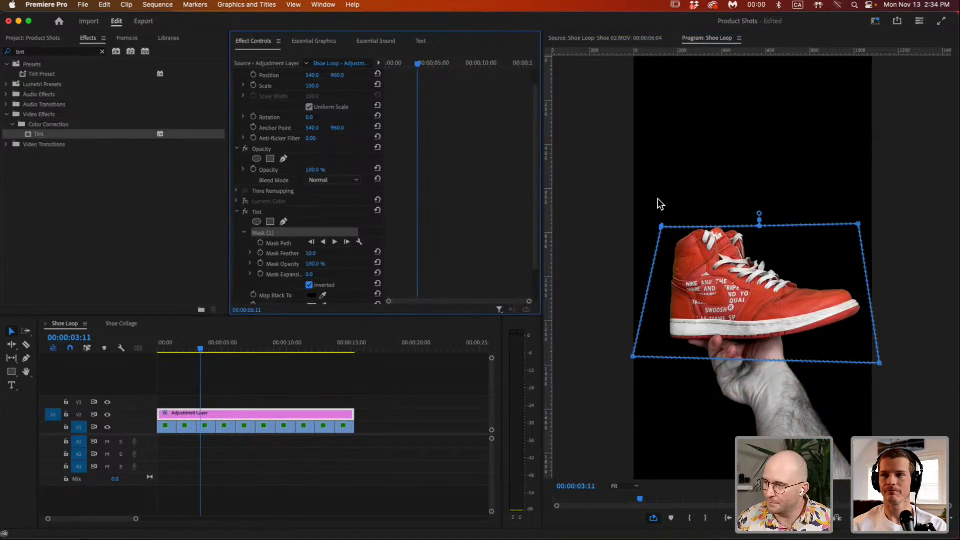
{"action": "mouse_move", "coordinate": [759, 214]}
{"action": "left_mouse_down"}
{"action": "mouse_move", "coordinate": [760, 183]}
{"action": "mouse_move", "coordinate": [759, 199]}
{"action": "left_mouse_up"}
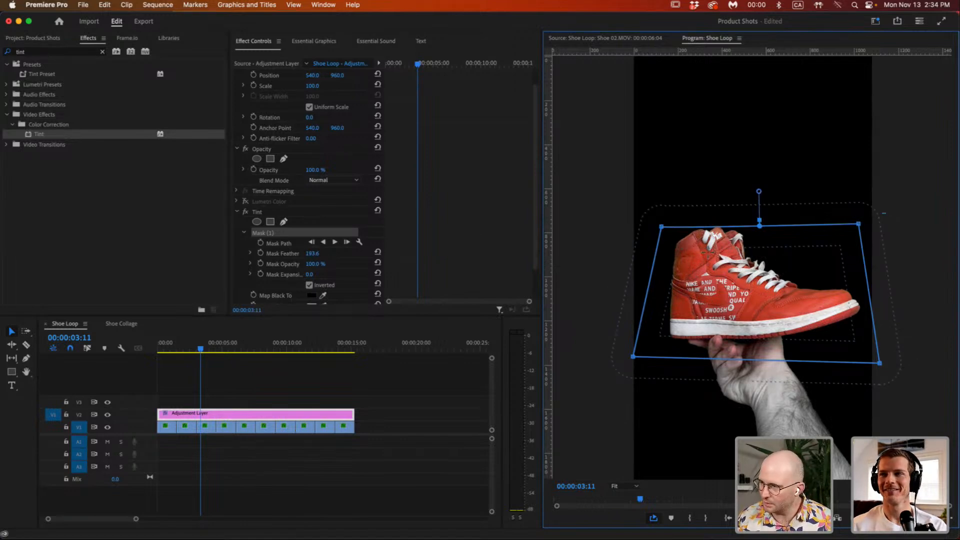
Enlarge the Tint mask by raising its upper edge and moving both sides out past the frame.
{"action": "left_click_drag", "start_coordinate": [860, 226], "coordinate": [857, 198]}
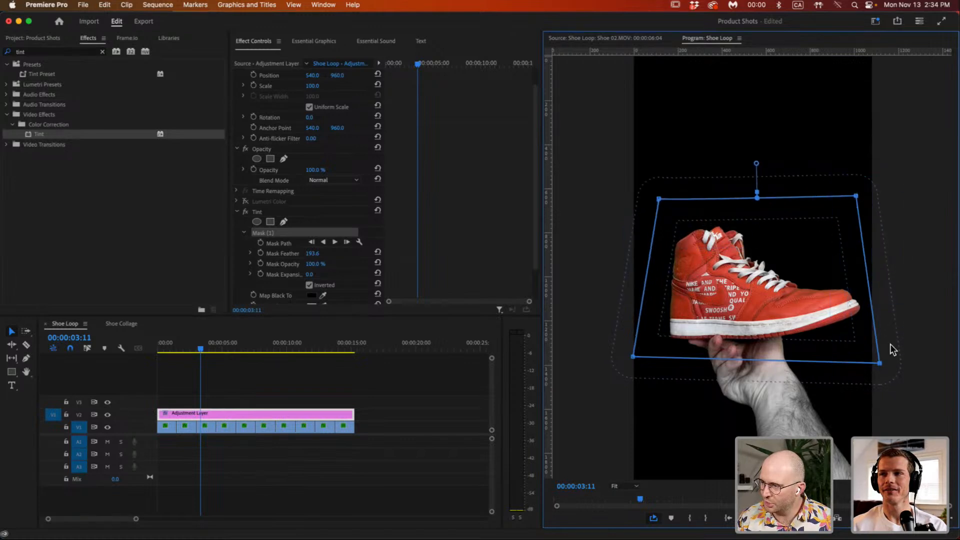
{"action": "left_click_drag", "start_coordinate": [881, 364], "coordinate": [924, 367]}
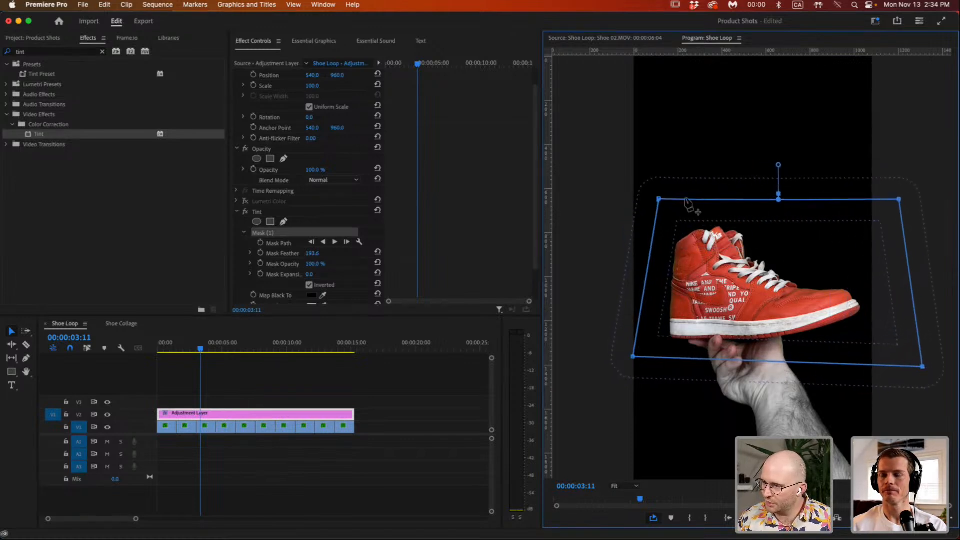
{"action": "left_click_drag", "start_coordinate": [633, 358], "coordinate": [588, 365]}
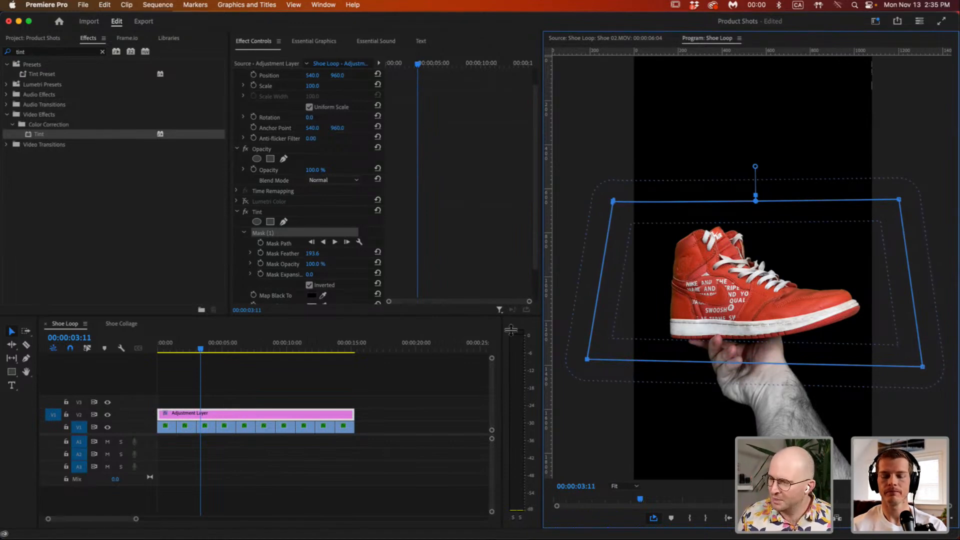
Collapse the Tint effect and re-enable Lumetri Color on the adjustment layer.
{"action": "left_click", "coordinate": [238, 212]}
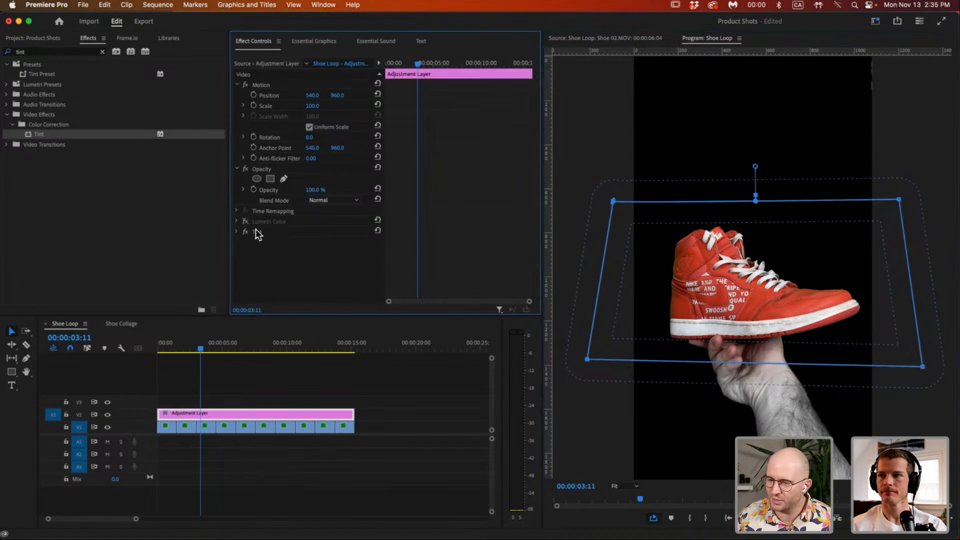
{"action": "left_click", "coordinate": [256, 231]}
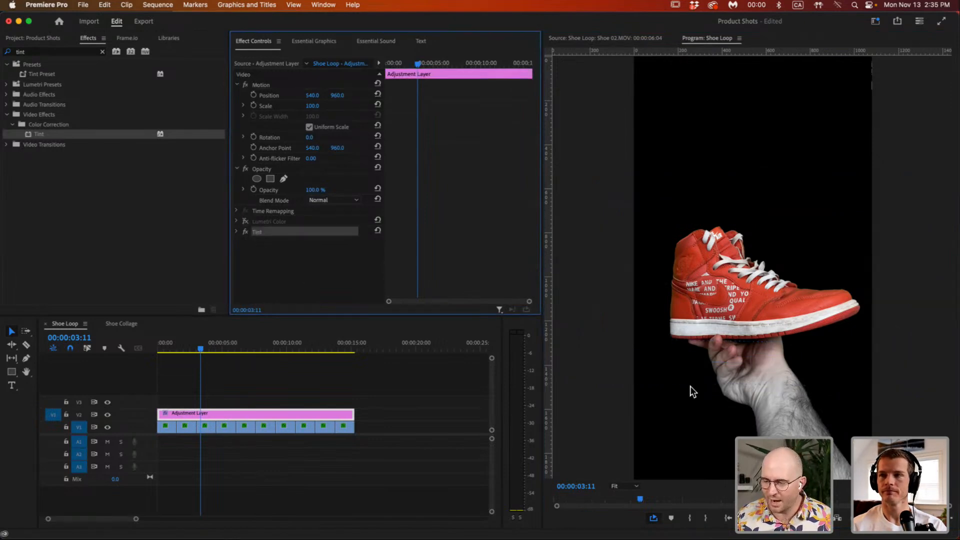
{"action": "left_click", "coordinate": [246, 221]}
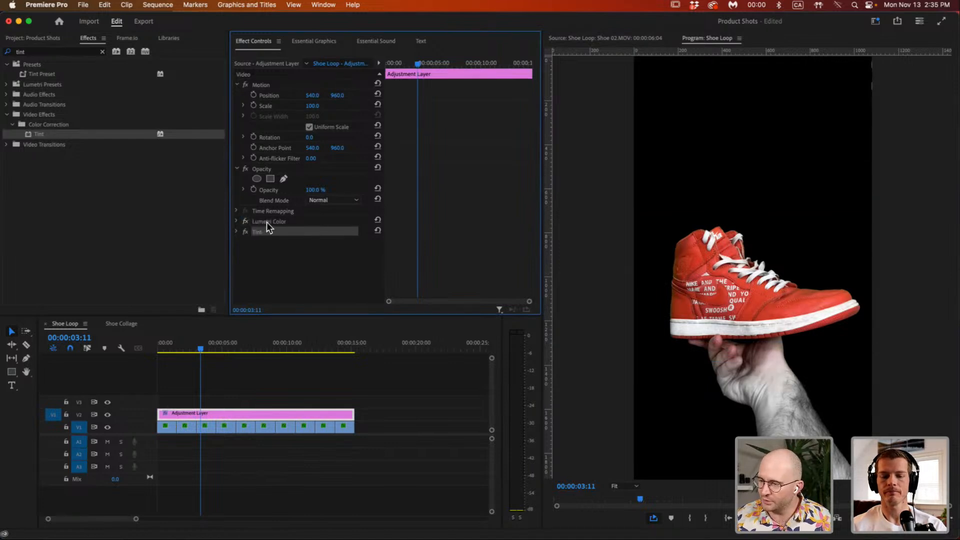
Expand Lumetri Color's Basic Correction settings and lower the temperature to -33.6.
{"action": "left_click", "coordinate": [265, 222]}
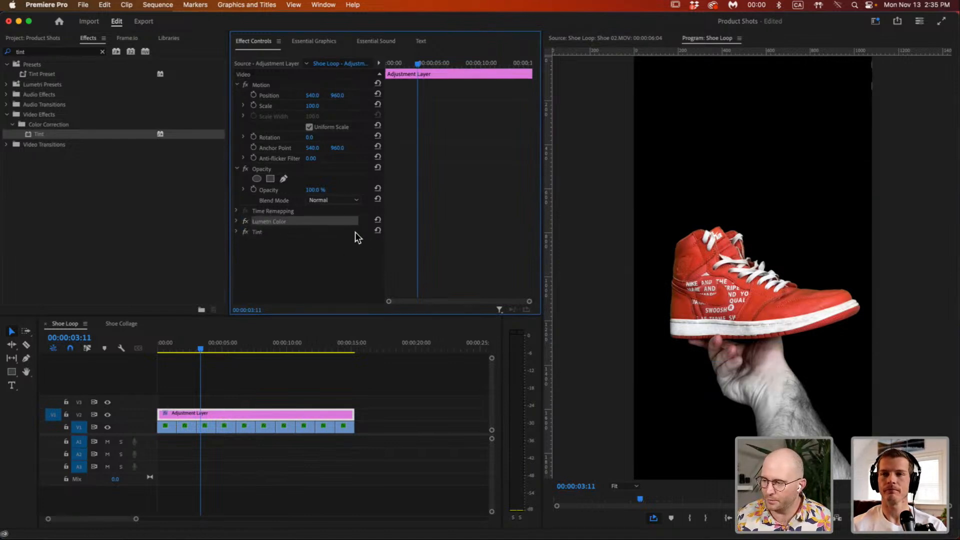
{"action": "mouse_move", "coordinate": [272, 221]}
{"action": "left_mouse_down"}
{"action": "mouse_move", "coordinate": [273, 237]}
{"action": "mouse_move", "coordinate": [272, 219]}
{"action": "left_mouse_up"}
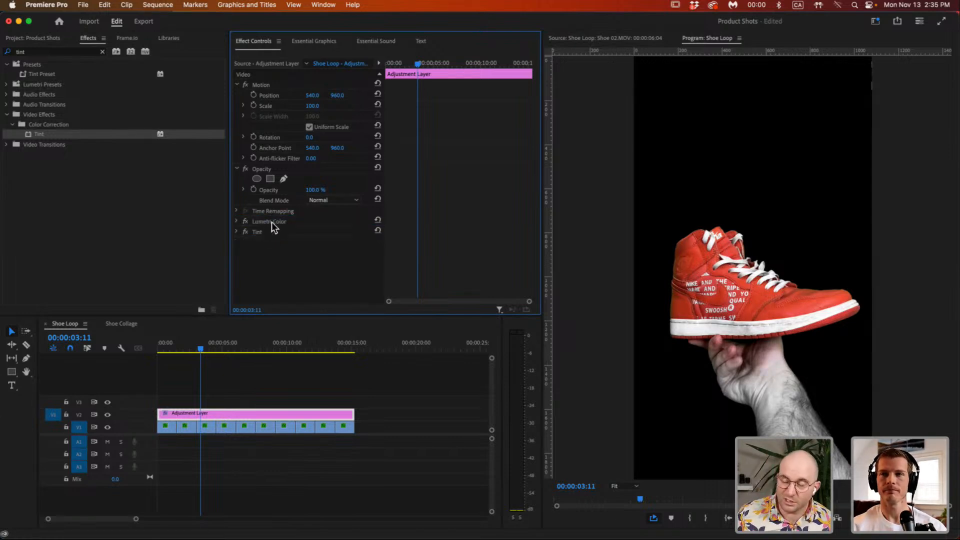
{"action": "left_click", "coordinate": [238, 223]}
{"action": "scroll", "coordinate": [272, 255], "scroll_direction": "down", "scroll_amount": 5}
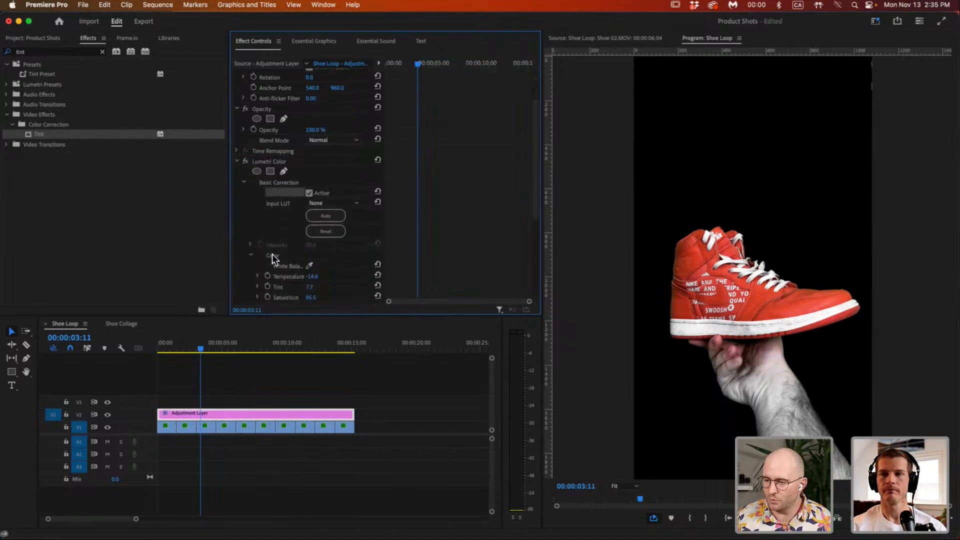
{"action": "scroll", "coordinate": [300, 256], "scroll_direction": "down", "scroll_amount": 1}
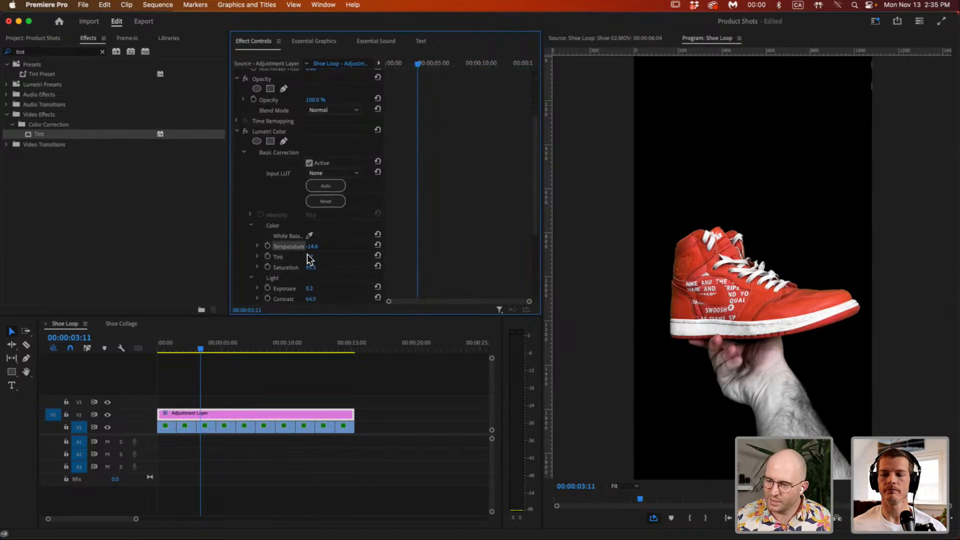
{"action": "left_click_drag", "start_coordinate": [311, 248], "coordinate": [350, 248]}
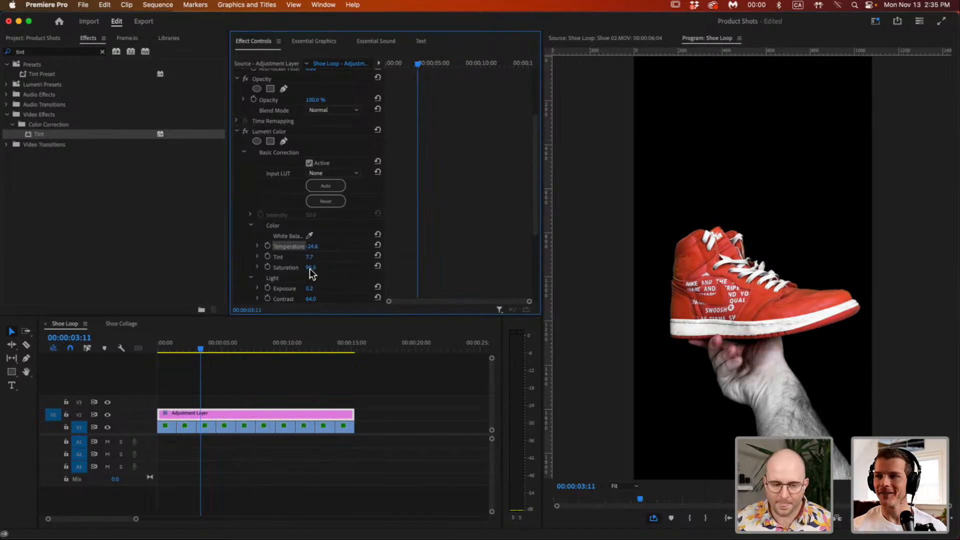
{"action": "left_click_drag", "start_coordinate": [330, 252], "coordinate": [334, 252]}
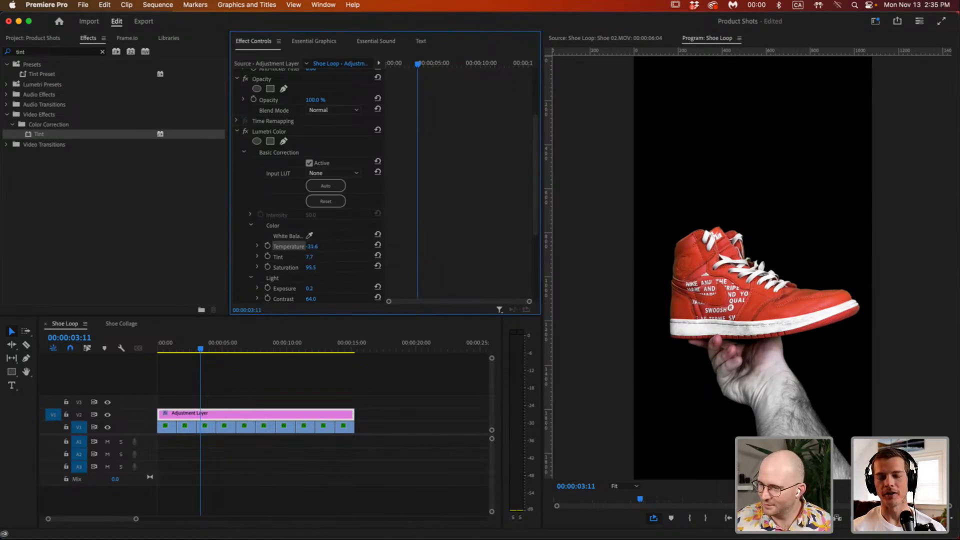
Review Lumetri Color's Light values and expand Curves to examine the Hue vs Sat, Hue vs Hue and Hue vs Luma curves.
{"action": "scroll", "coordinate": [334, 242], "scroll_direction": "down", "scroll_amount": 5}
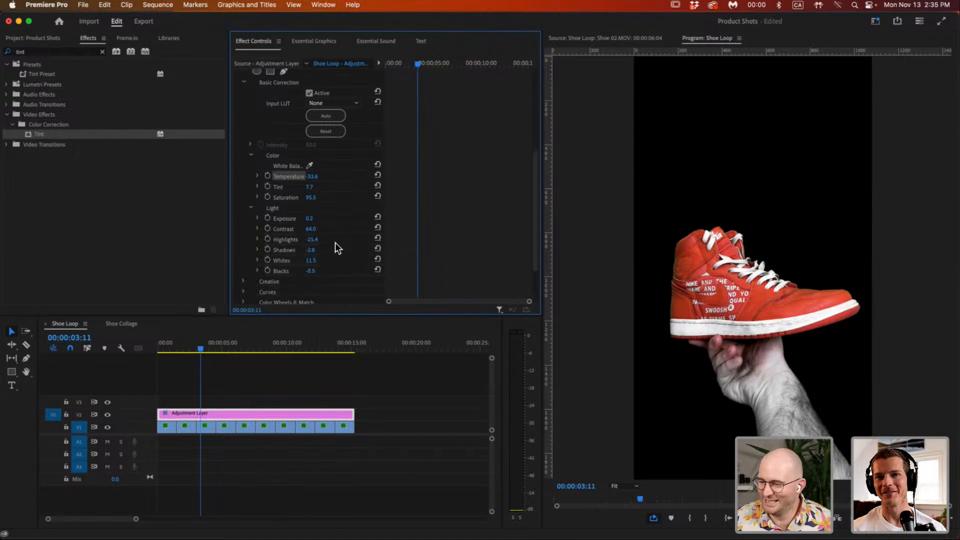
{"action": "scroll", "coordinate": [329, 246], "scroll_direction": "down", "scroll_amount": 2}
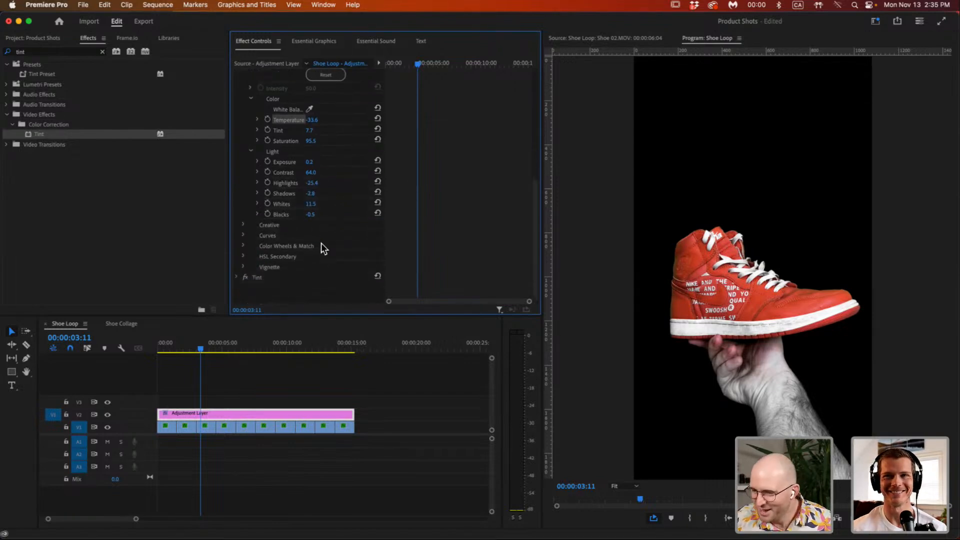
{"action": "left_click", "coordinate": [244, 235]}
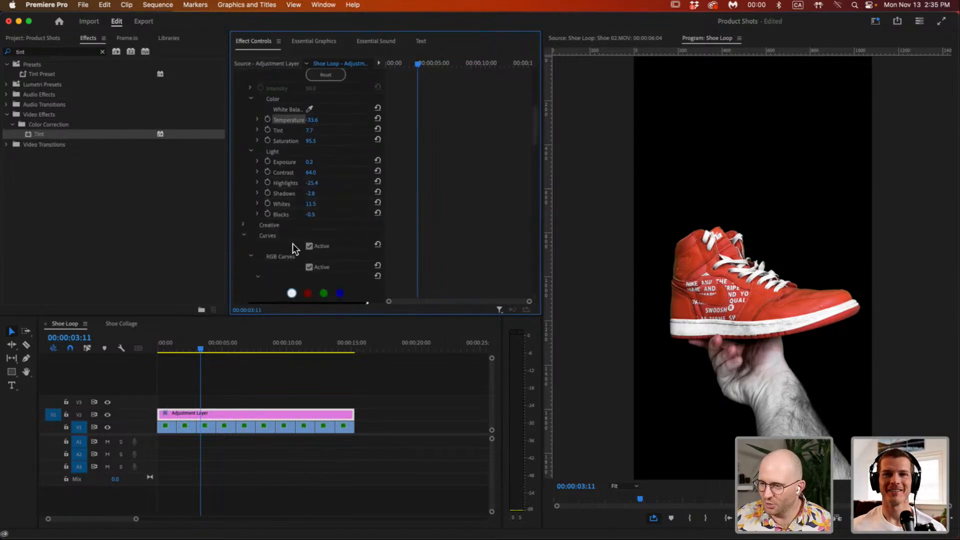
{"action": "scroll", "coordinate": [293, 242], "scroll_direction": "down", "scroll_amount": 9}
{"action": "scroll", "coordinate": [367, 212], "scroll_direction": "down", "scroll_amount": 6}
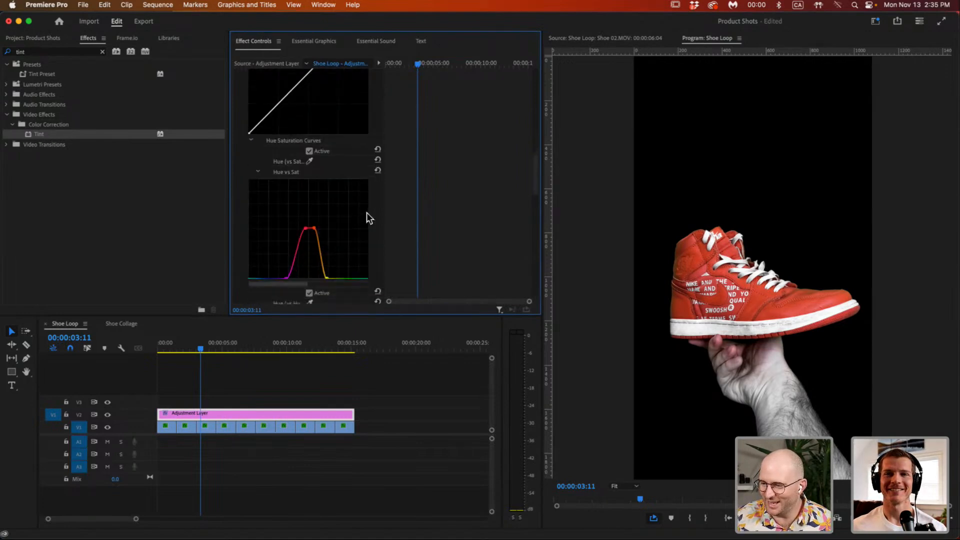
{"action": "scroll", "coordinate": [367, 212], "scroll_direction": "down", "scroll_amount": 1}
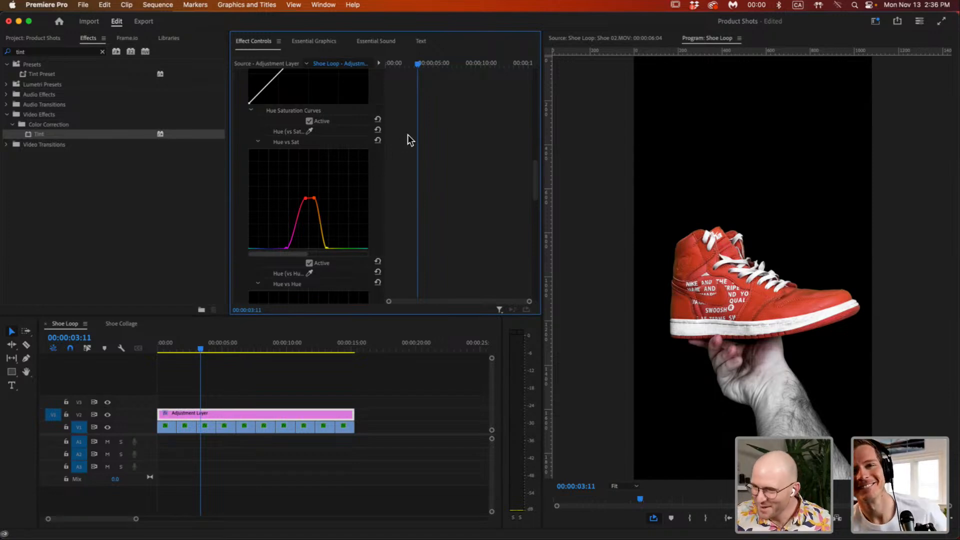
{"action": "scroll", "coordinate": [395, 163], "scroll_direction": "down", "scroll_amount": 5}
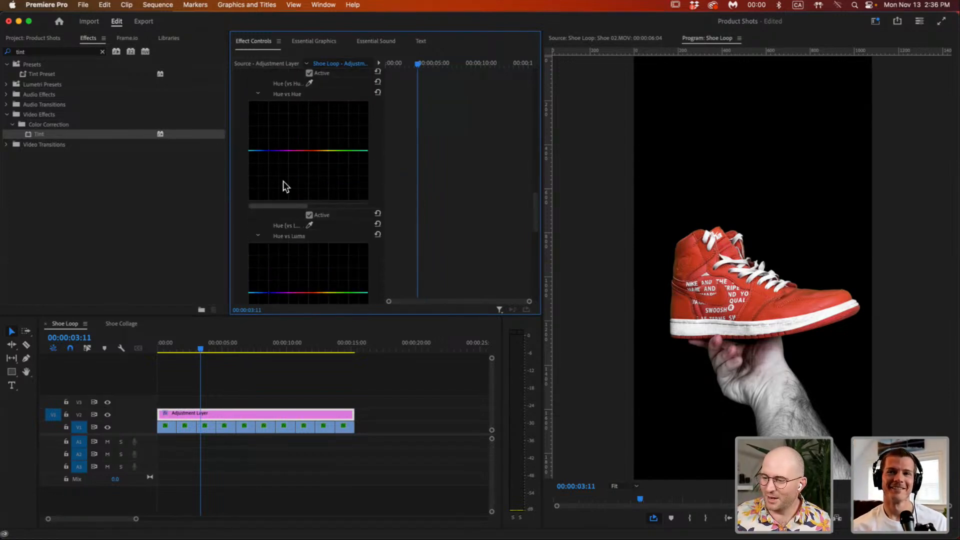
{"action": "scroll", "coordinate": [316, 169], "scroll_direction": "down", "scroll_amount": 3}
{"action": "scroll", "coordinate": [307, 181], "scroll_direction": "up", "scroll_amount": 3}
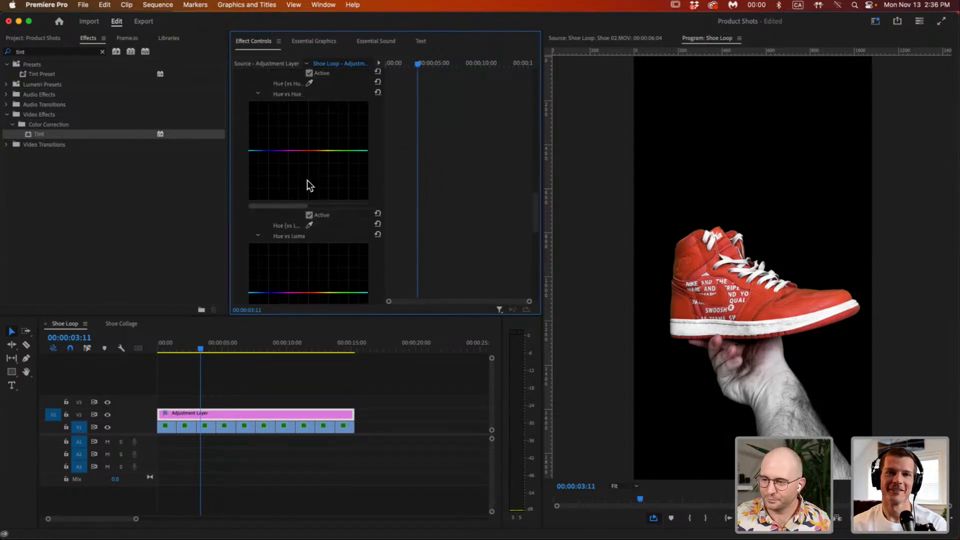
Collapse Basic Correction and review the adjustments and tint wheels in Lumetri Color's Creative section, collapsing it again.
{"action": "scroll", "coordinate": [307, 181], "scroll_direction": "up", "scroll_amount": 10}
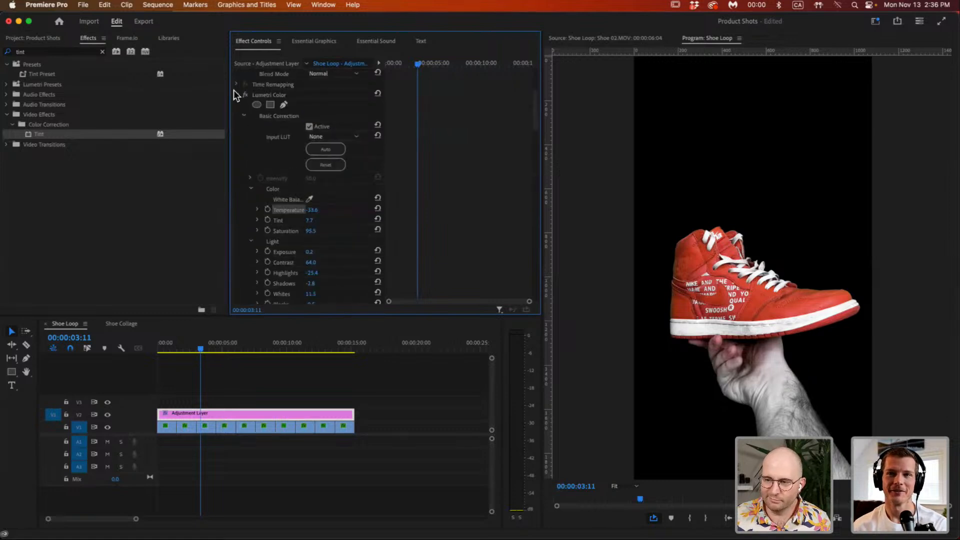
{"action": "mouse_move", "coordinate": [310, 221]}
{"action": "left_mouse_down"}
{"action": "mouse_move", "coordinate": [458, 221]}
{"action": "mouse_move", "coordinate": [259, 220]}
{"action": "mouse_move", "coordinate": [317, 220]}
{"action": "left_mouse_up"}
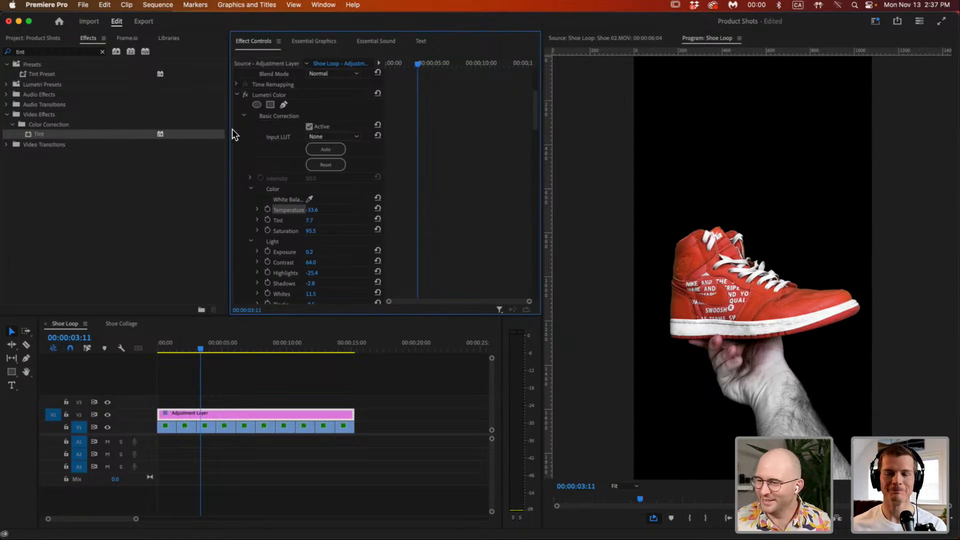
{"action": "left_click", "coordinate": [244, 116]}
{"action": "scroll", "coordinate": [243, 138], "scroll_direction": "up", "scroll_amount": 4}
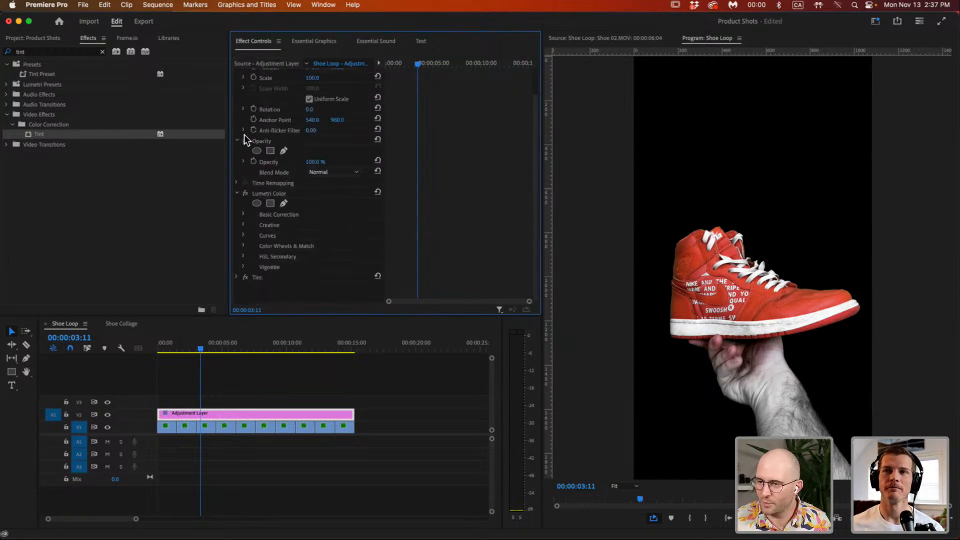
{"action": "left_click", "coordinate": [242, 224]}
{"action": "scroll", "coordinate": [242, 237], "scroll_direction": "down", "scroll_amount": 5}
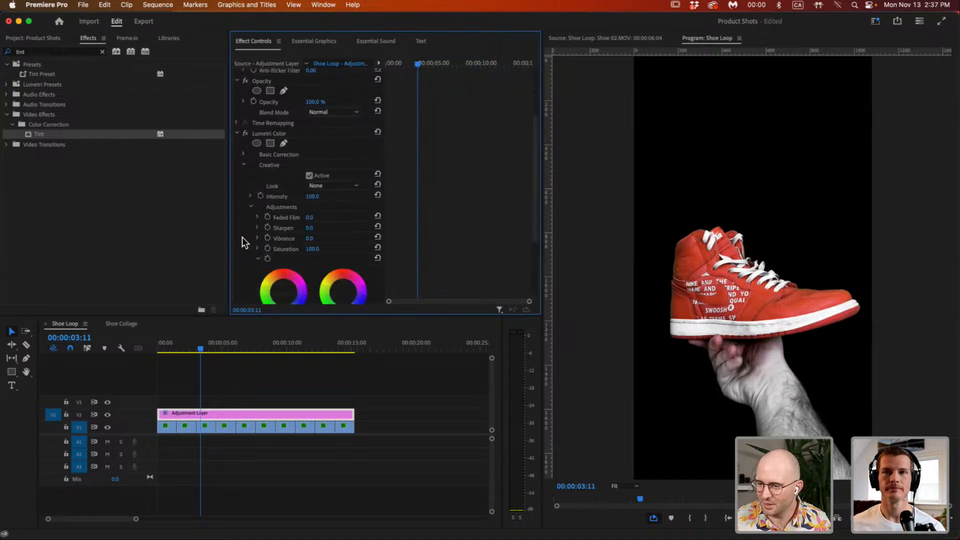
{"action": "scroll", "coordinate": [242, 237], "scroll_direction": "down", "scroll_amount": 2}
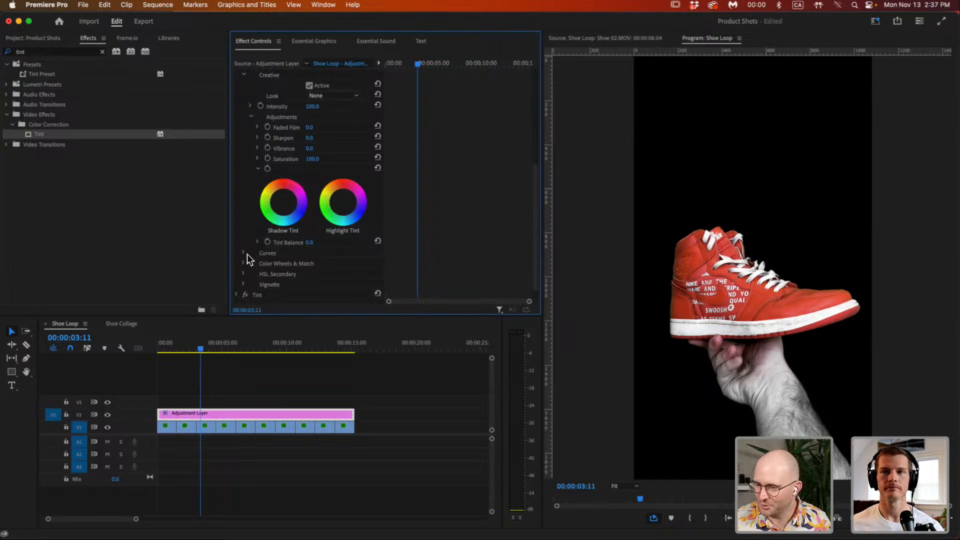
{"action": "scroll", "coordinate": [248, 105], "scroll_direction": "up", "scroll_amount": 1}
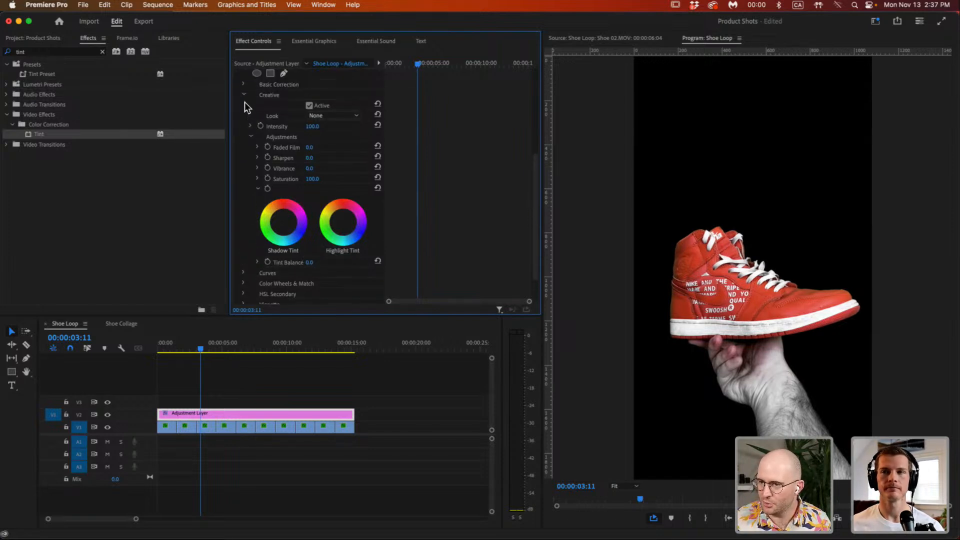
{"action": "left_click", "coordinate": [244, 97]}
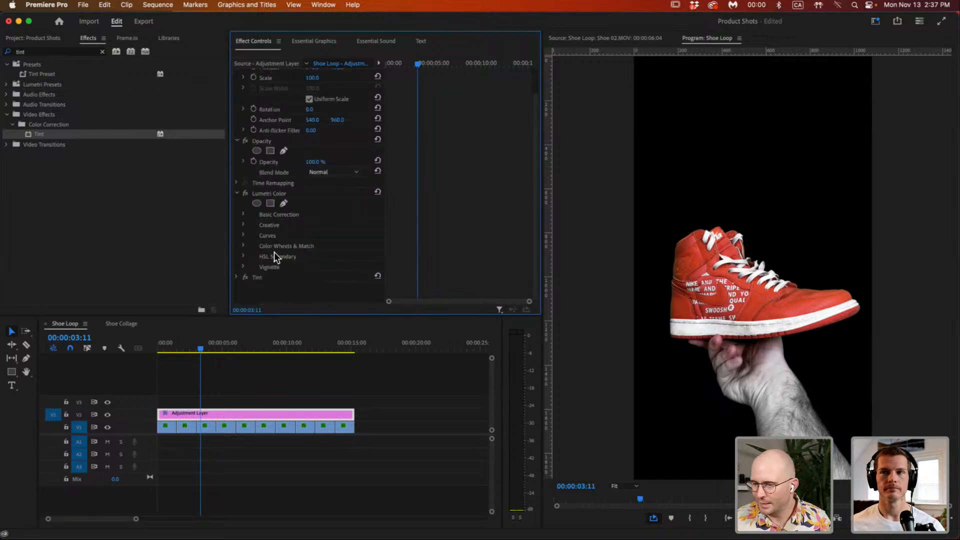
Expand HSL Secondary, try the cyan key preset, set the key to the red preset, and collapse the section again.
{"action": "left_click", "coordinate": [243, 256]}
{"action": "scroll", "coordinate": [289, 257], "scroll_direction": "down", "scroll_amount": 5}
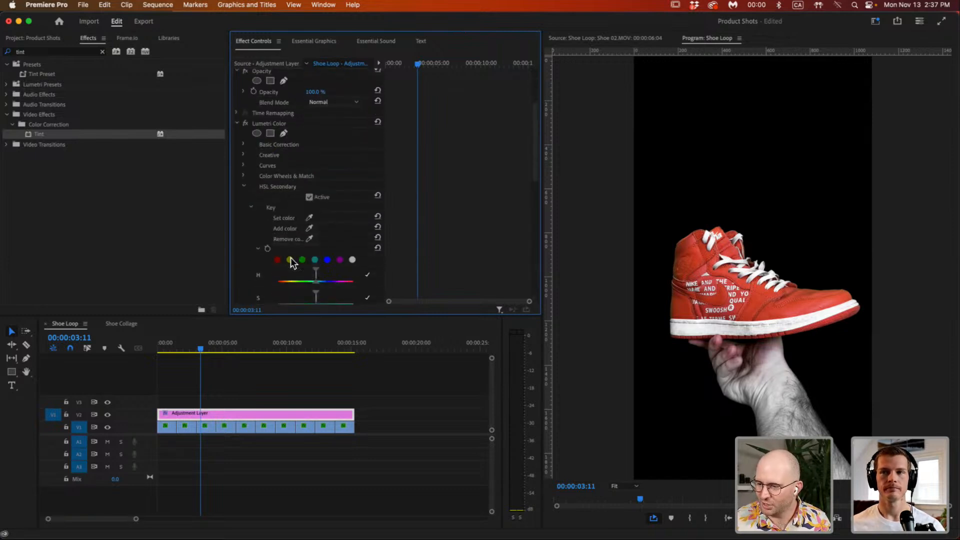
{"action": "mouse_move", "coordinate": [315, 138]}
{"action": "left_mouse_down"}
{"action": "mouse_move", "coordinate": [327, 139]}
{"action": "mouse_move", "coordinate": [323, 151]}
{"action": "left_mouse_up"}
{"action": "left_click", "coordinate": [315, 129]}
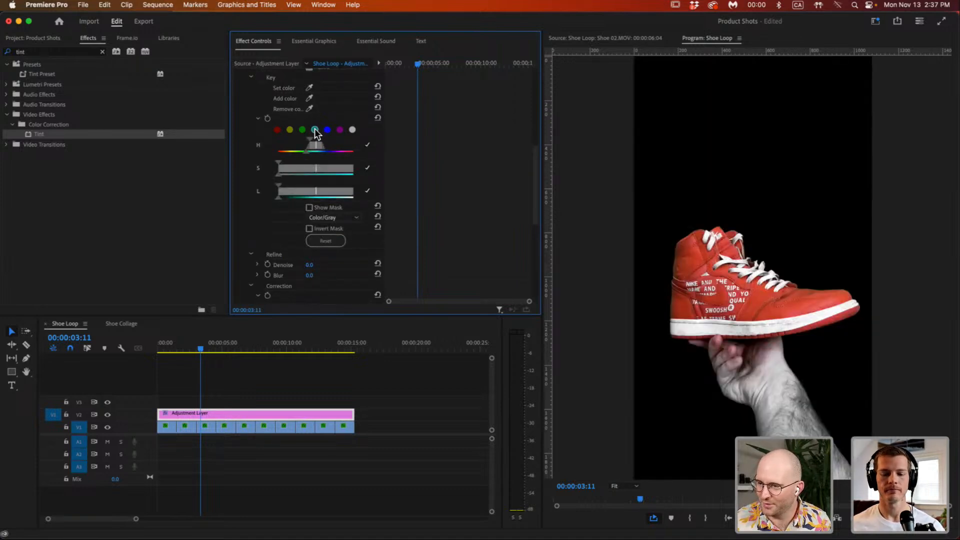
{"action": "left_click", "coordinate": [277, 130]}
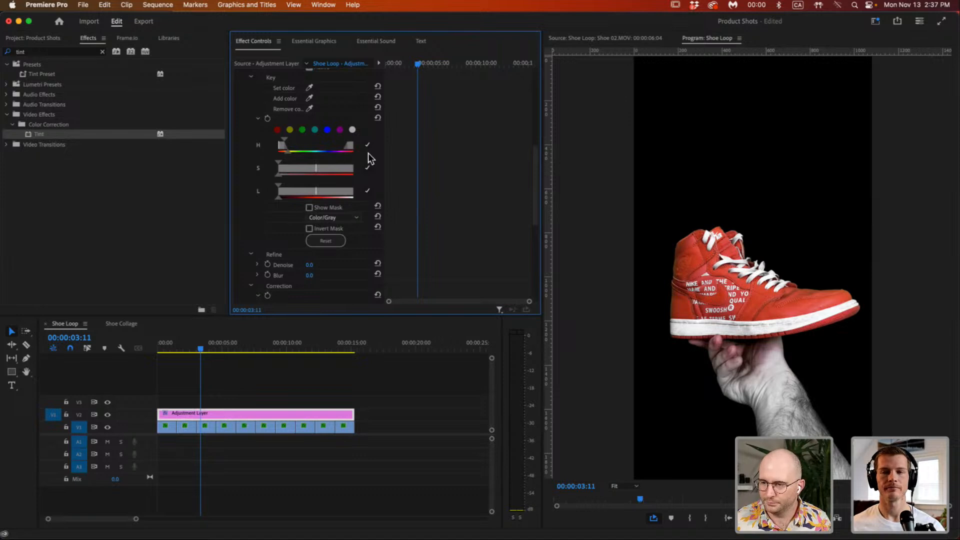
{"action": "scroll", "coordinate": [279, 199], "scroll_direction": "up", "scroll_amount": 3}
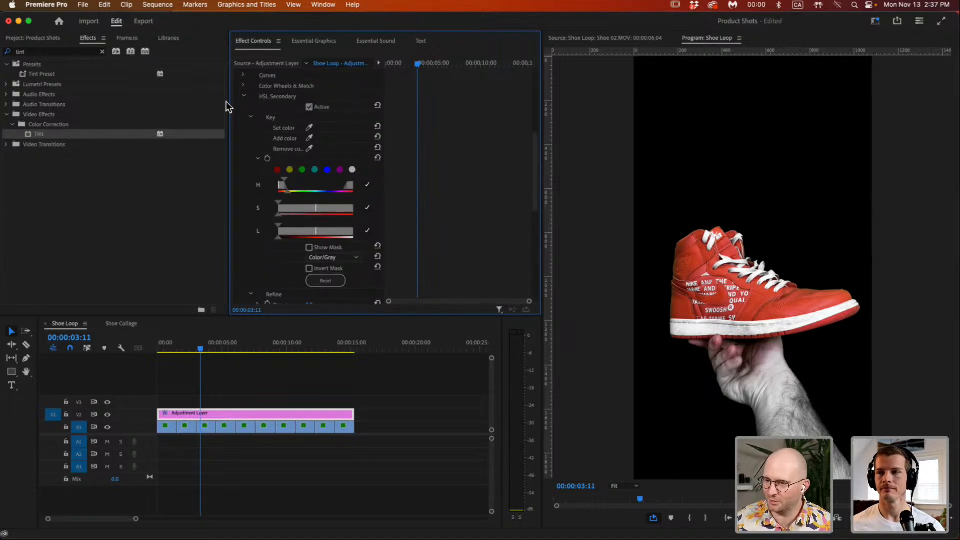
{"action": "scroll", "coordinate": [245, 97], "scroll_direction": "up", "scroll_amount": 10}
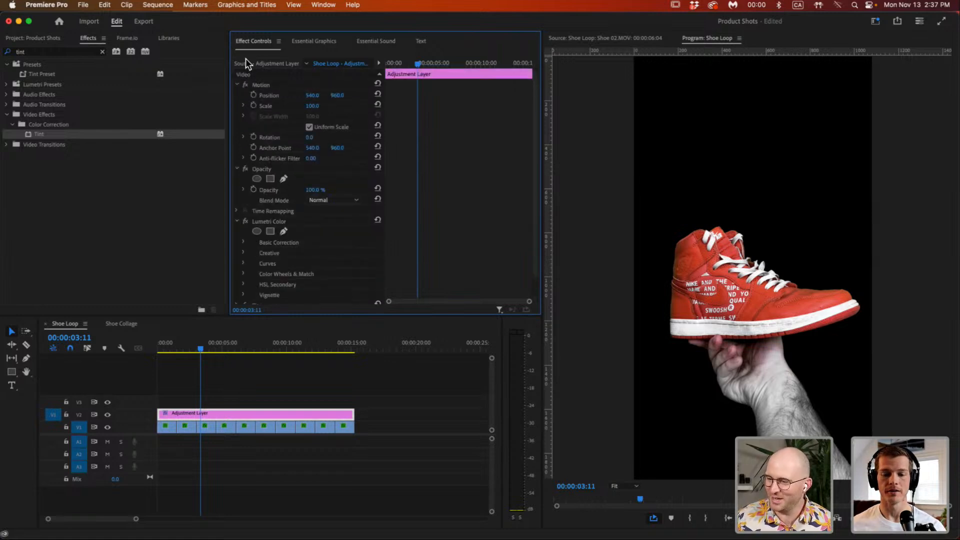
Scrub through the Shoe Loop sequence, then switch to the Shoe Collage sequence and play it back.
{"action": "left_click", "coordinate": [236, 382]}
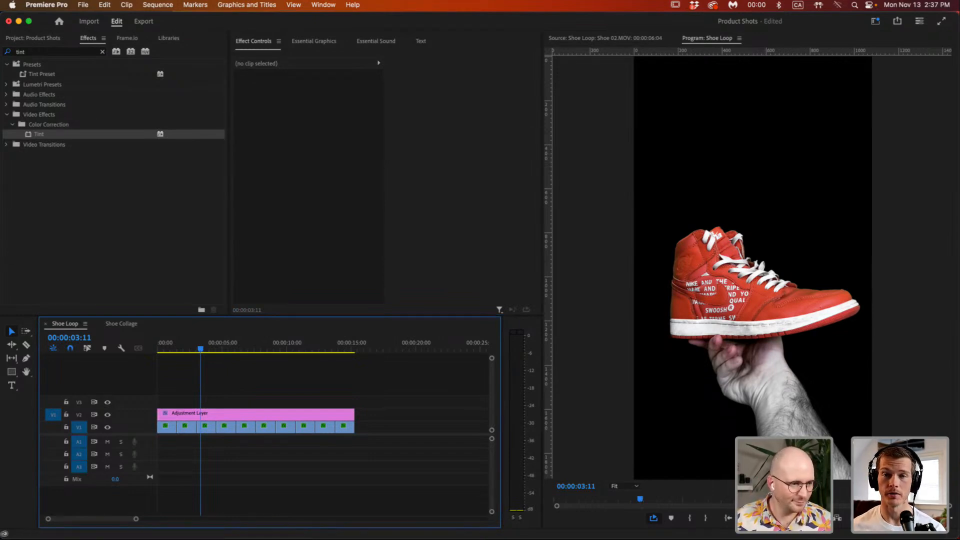
{"action": "mouse_move", "coordinate": [214, 349]}
{"action": "left_mouse_down"}
{"action": "mouse_move", "coordinate": [234, 349]}
{"action": "mouse_move", "coordinate": [216, 355]}
{"action": "mouse_move", "coordinate": [225, 357]}
{"action": "left_mouse_up"}
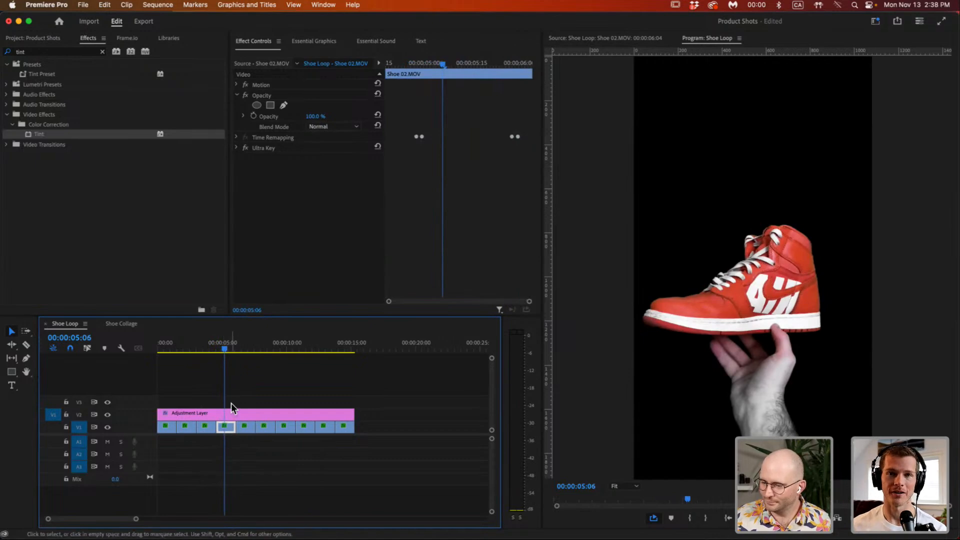
{"action": "left_click", "coordinate": [226, 380]}
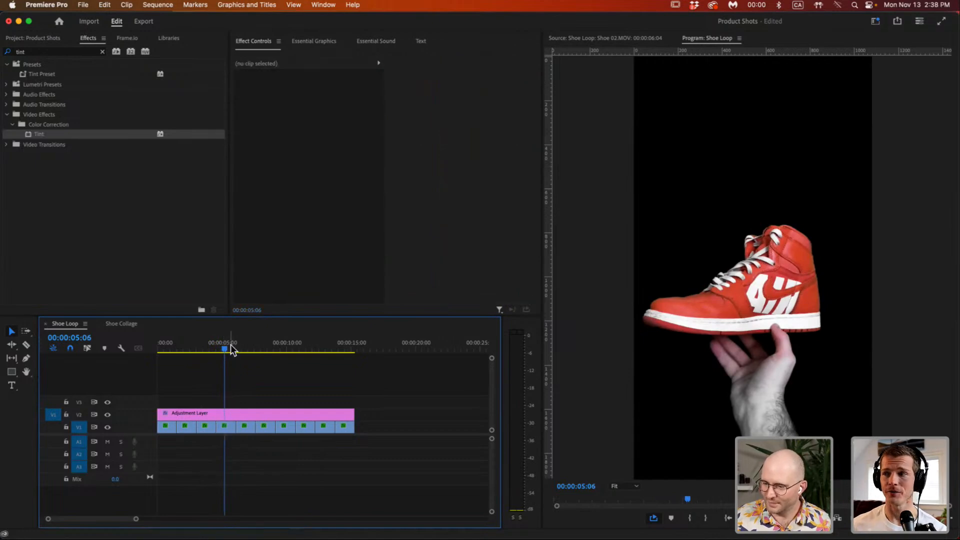
{"action": "left_click", "coordinate": [123, 324]}
{"action": "left_click_drag", "start_coordinate": [235, 345], "coordinate": [244, 348]}
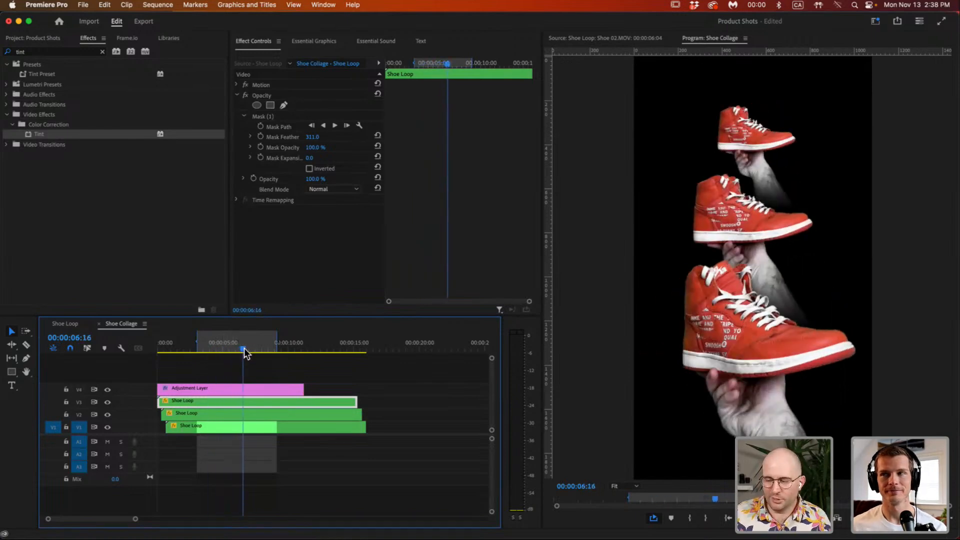
{"action": "key", "text": "space"}
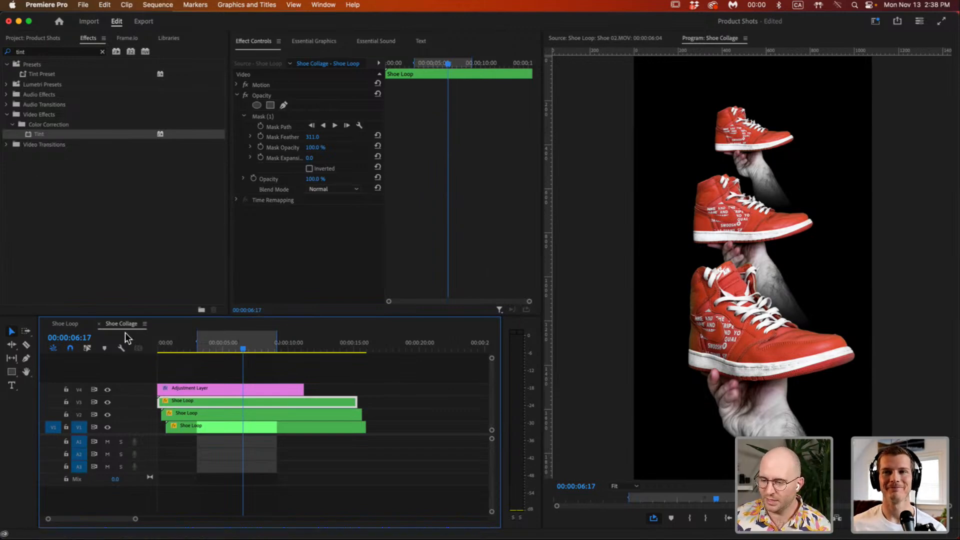
Close the Shoe Collage and Shoe Loop sequences and open the Box collage sequence from the Box bin.
{"action": "left_click", "coordinate": [99, 324]}
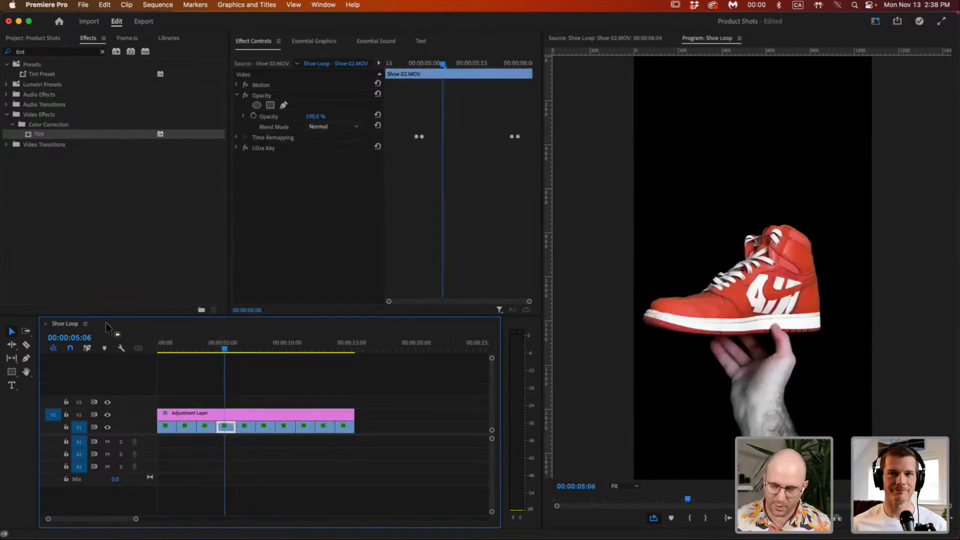
{"action": "left_click", "coordinate": [46, 324]}
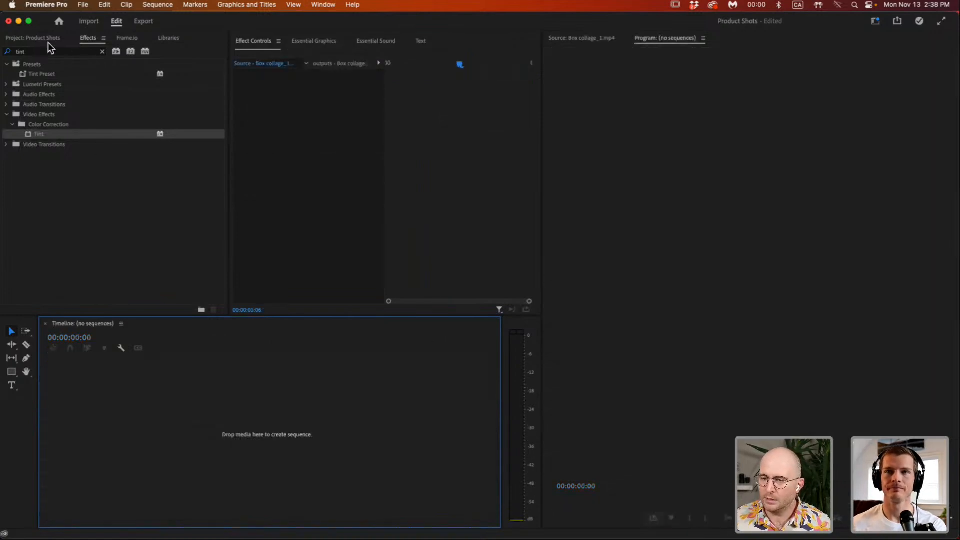
{"action": "left_click", "coordinate": [47, 40]}
{"action": "left_click", "coordinate": [26, 141]}
{"action": "left_click", "coordinate": [25, 105]}
{"action": "double_click", "coordinate": [52, 118]}
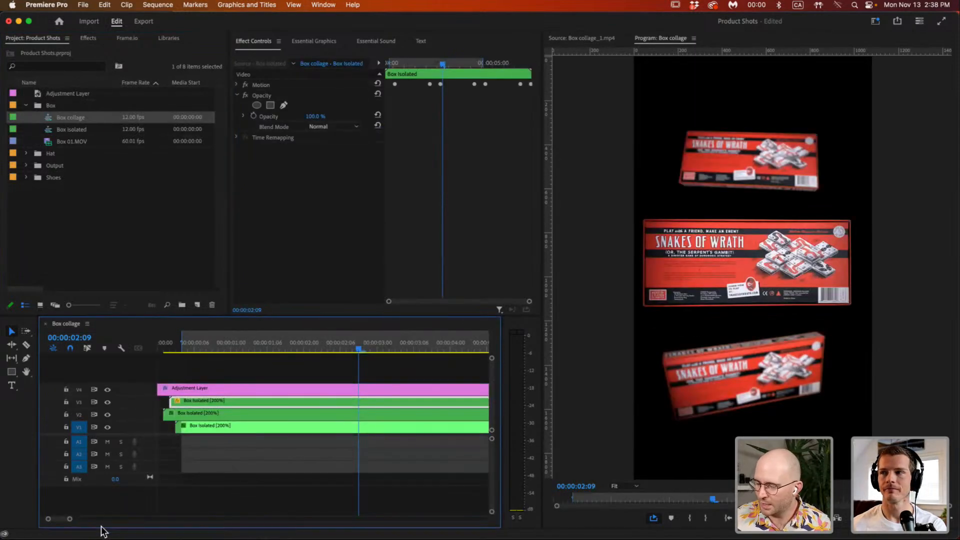
Fit the whole Box collage in the timeline and play it back from 00:00:00:05.
{"action": "left_click_drag", "start_coordinate": [70, 518], "coordinate": [82, 520]}
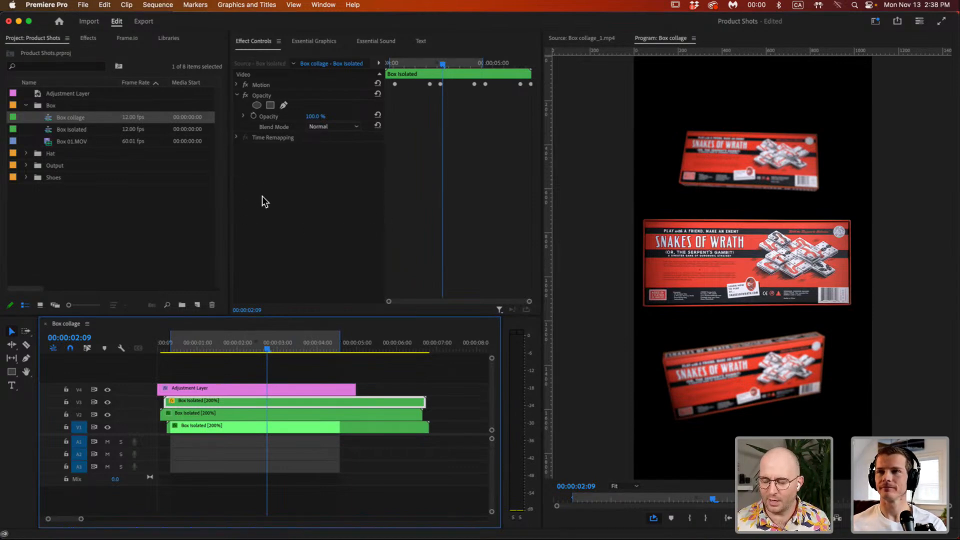
{"action": "left_click_drag", "start_coordinate": [265, 344], "coordinate": [174, 346]}
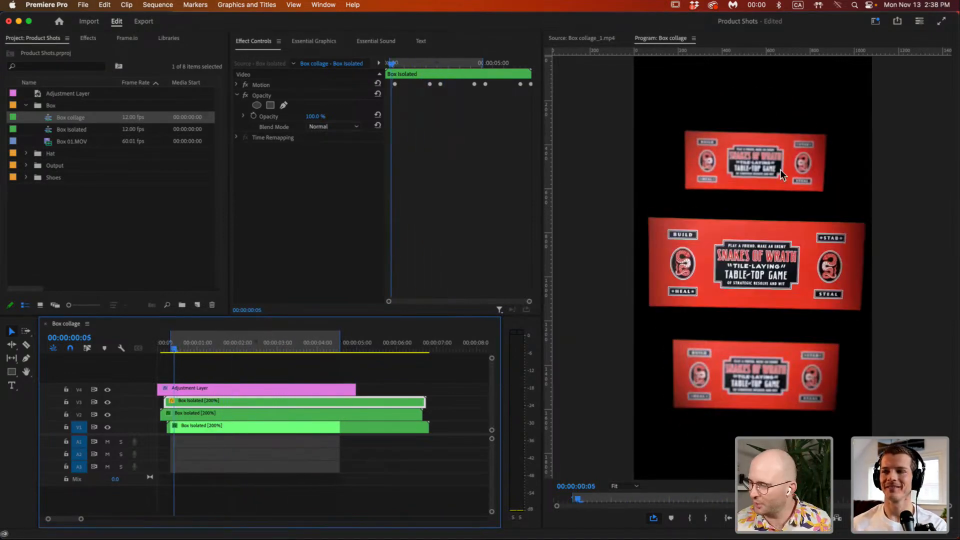
{"action": "key", "text": "space"}
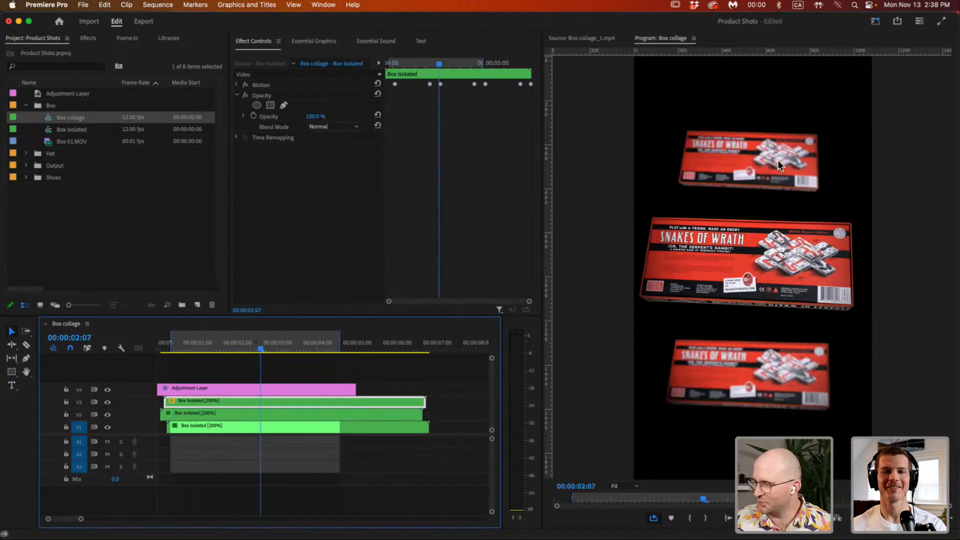
Compare the effects on the three Box Isolated layers and the adjustment layer of the Box collage.
{"action": "left_click", "coordinate": [231, 413]}
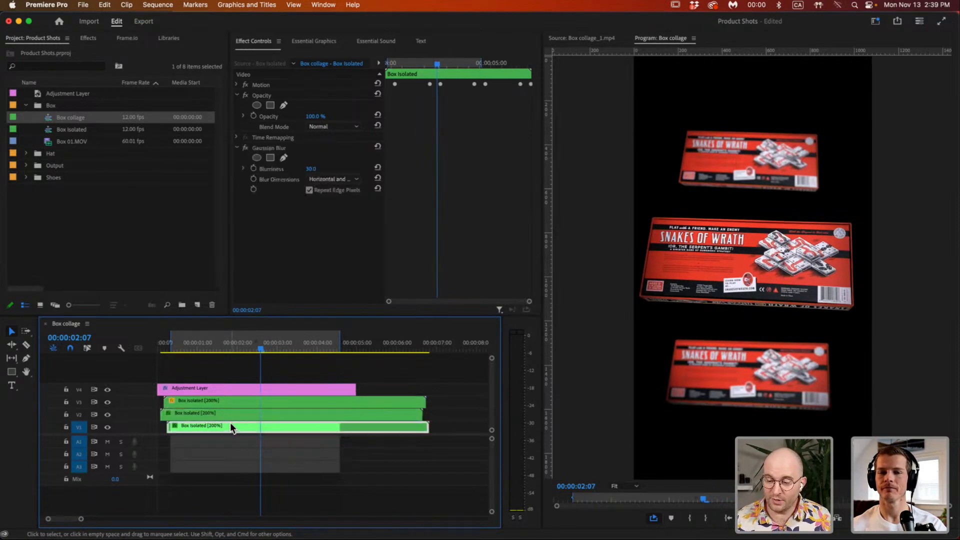
{"action": "left_click", "coordinate": [229, 399]}
{"action": "left_click", "coordinate": [228, 390]}
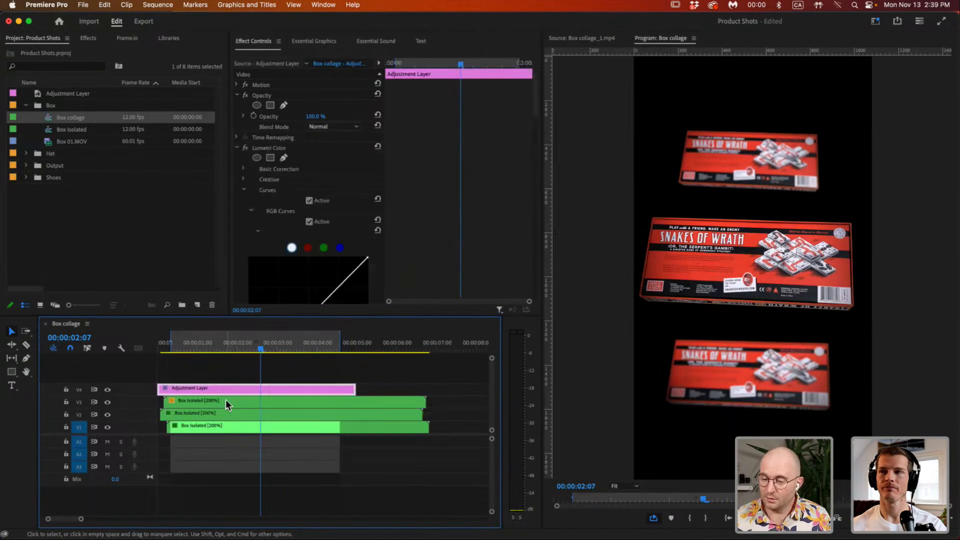
{"action": "left_click", "coordinate": [226, 401]}
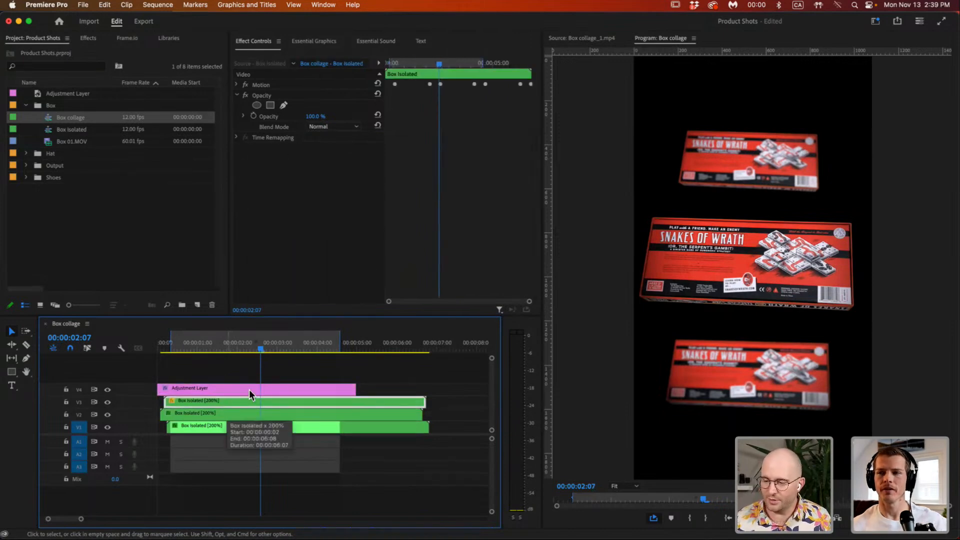
{"action": "left_click", "coordinate": [325, 414]}
{"action": "left_click", "coordinate": [316, 425]}
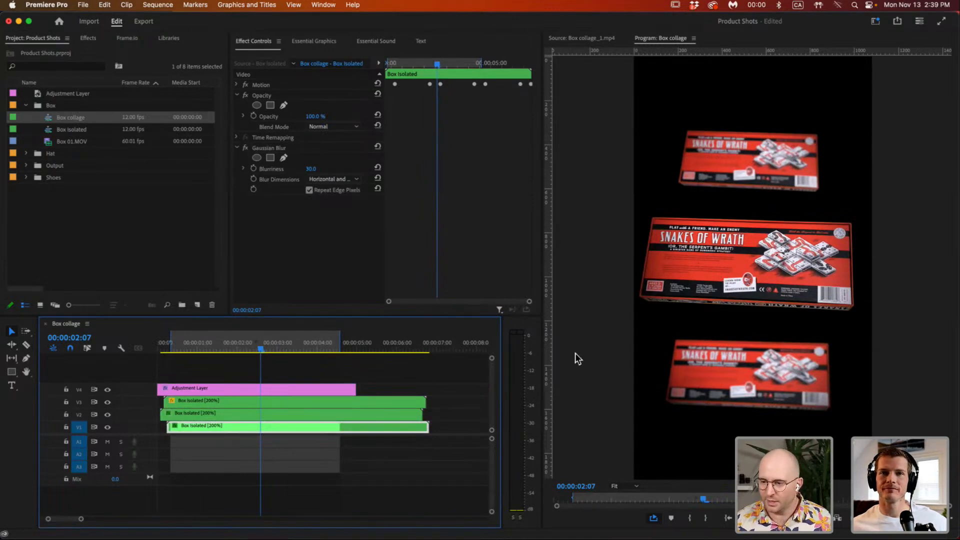
Replay the Box collage from its In point and stop the playback partway through the loop.
{"action": "left_click_drag", "start_coordinate": [263, 349], "coordinate": [171, 349]}
{"action": "key", "text": "space"}
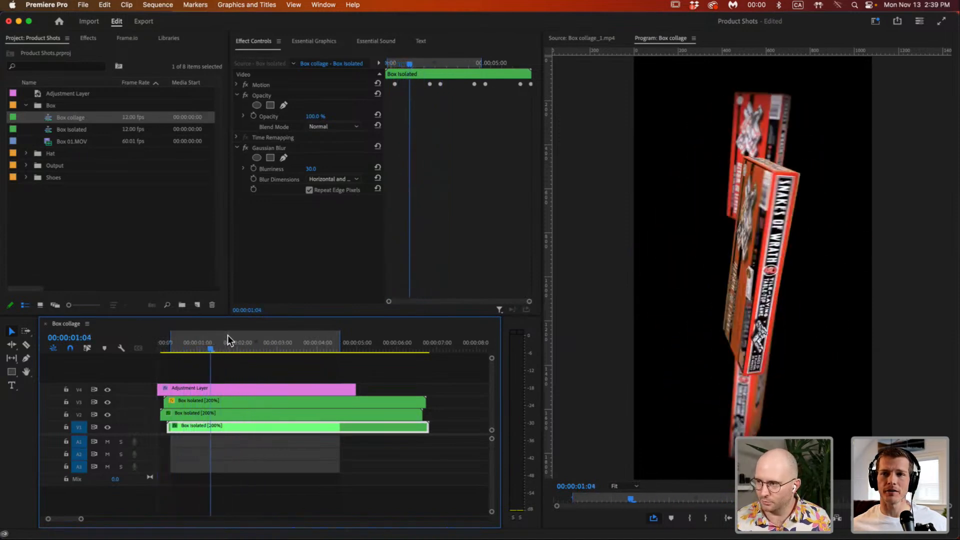
{"action": "key", "text": "space"}
Expand Motion on the V3 Box Isolated clip and examine its Rotation keyframes while scrubbing across them.
{"action": "left_click", "coordinate": [228, 400]}
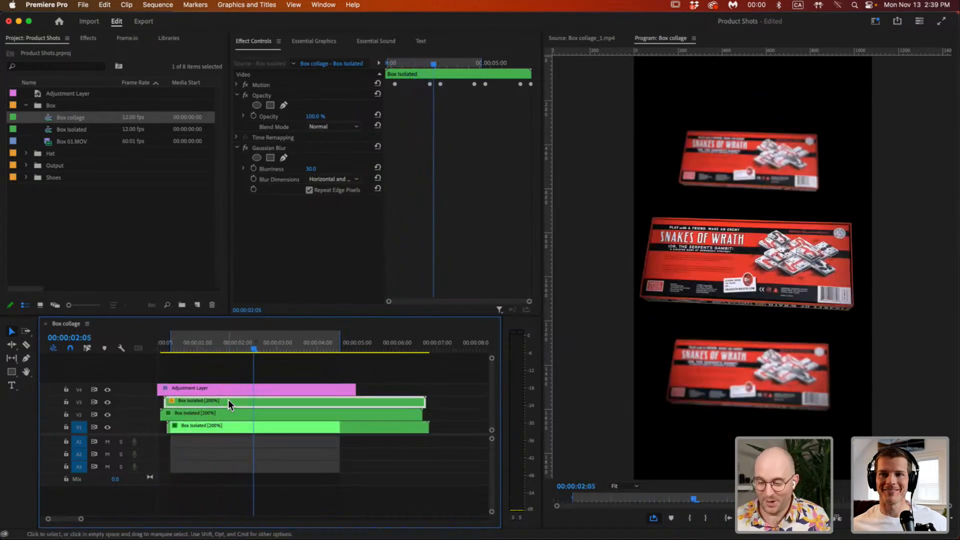
{"action": "left_click", "coordinate": [237, 85]}
{"action": "left_click", "coordinate": [274, 138]}
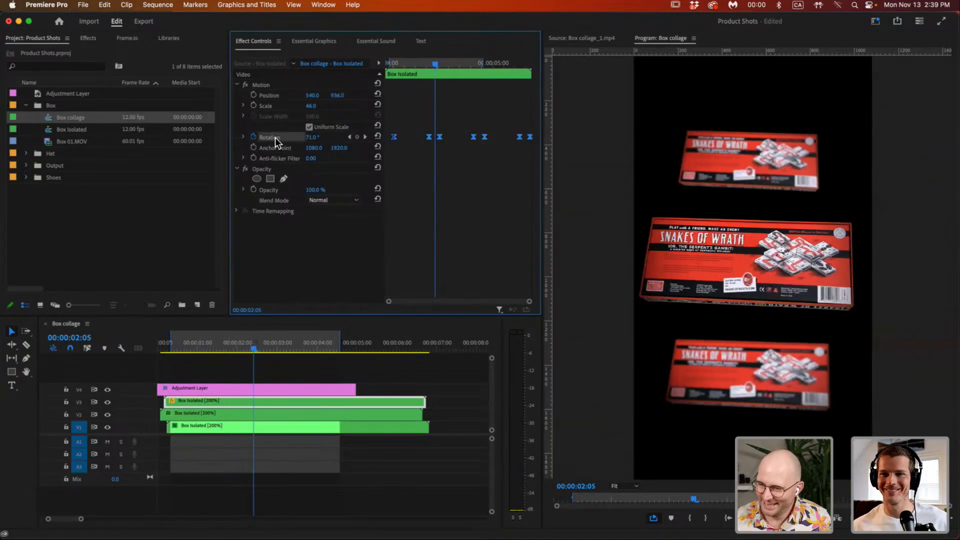
{"action": "mouse_move", "coordinate": [416, 62]}
{"action": "left_mouse_down"}
{"action": "mouse_move", "coordinate": [391, 64]}
{"action": "mouse_move", "coordinate": [434, 67]}
{"action": "left_mouse_up"}
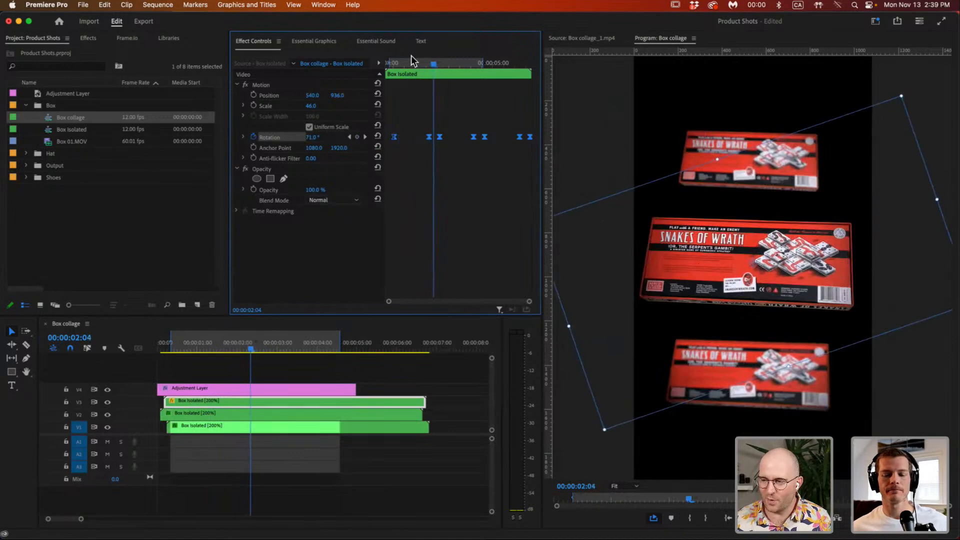
Delete all Rotation keyframes from the V3 box clip with the playhead at 00:00:00:05 and scrub ahead to check the motion.
{"action": "left_click_drag", "start_coordinate": [431, 62], "coordinate": [393, 70]}
{"action": "left_click", "coordinate": [254, 137]}
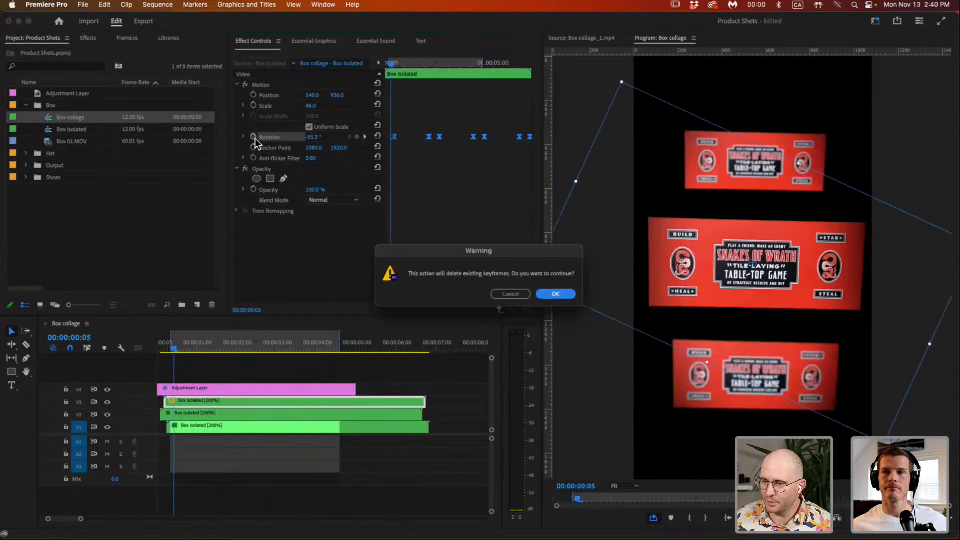
{"action": "left_click", "coordinate": [557, 295]}
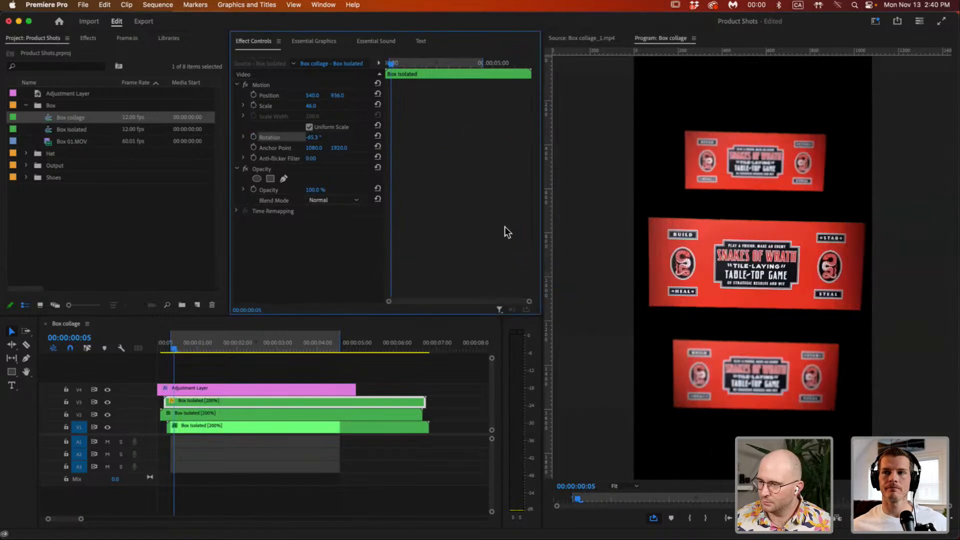
{"action": "left_click_drag", "start_coordinate": [395, 65], "coordinate": [418, 65]}
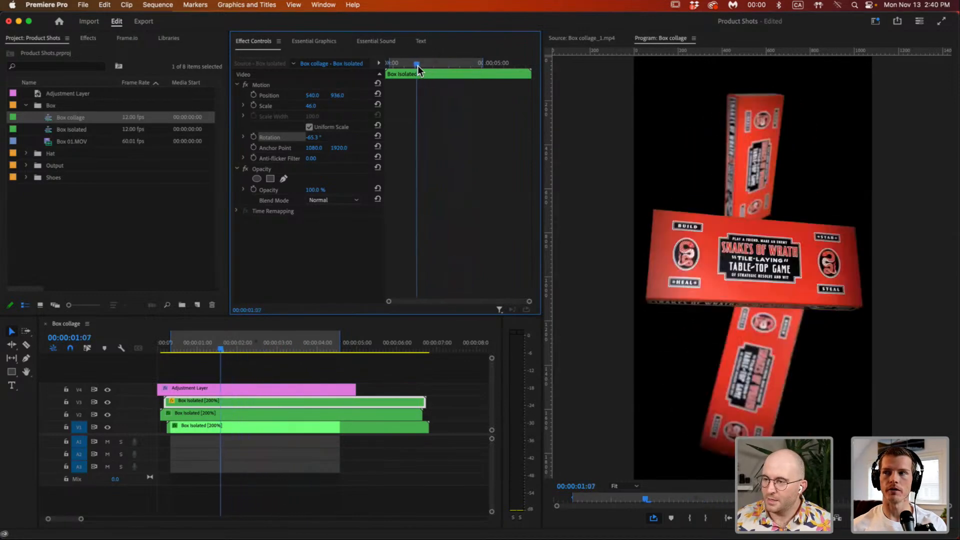
Open the nested Box Isolated sequence and review the box's turn in the 127.78% speed Box 01.MOV clip.
{"action": "double_click", "coordinate": [383, 400]}
{"action": "double_click", "coordinate": [274, 418]}
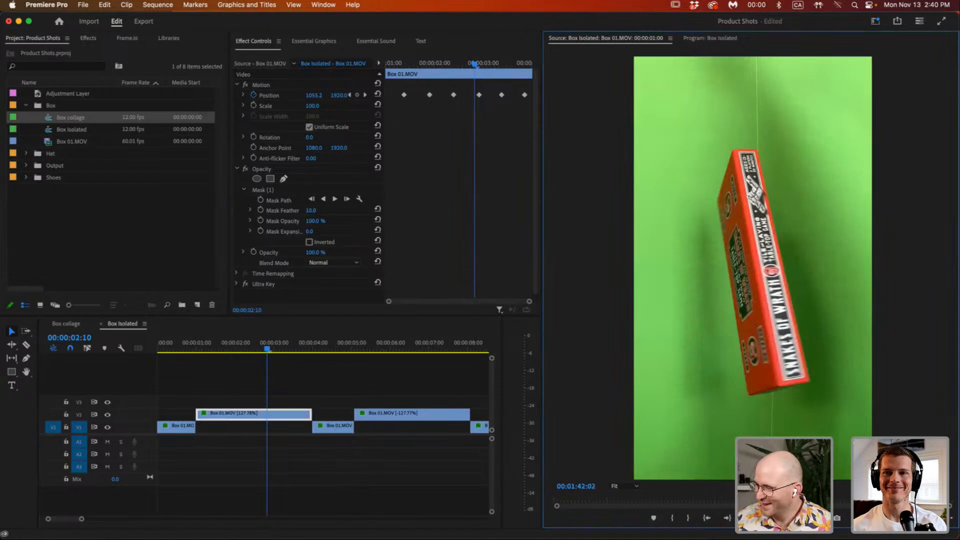
{"action": "left_click", "coordinate": [196, 349]}
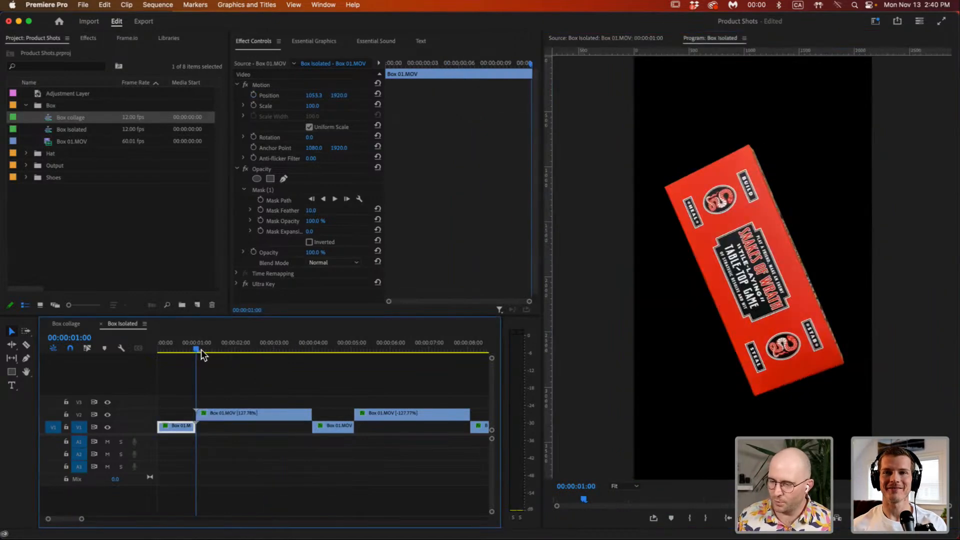
{"action": "key", "text": "space"}
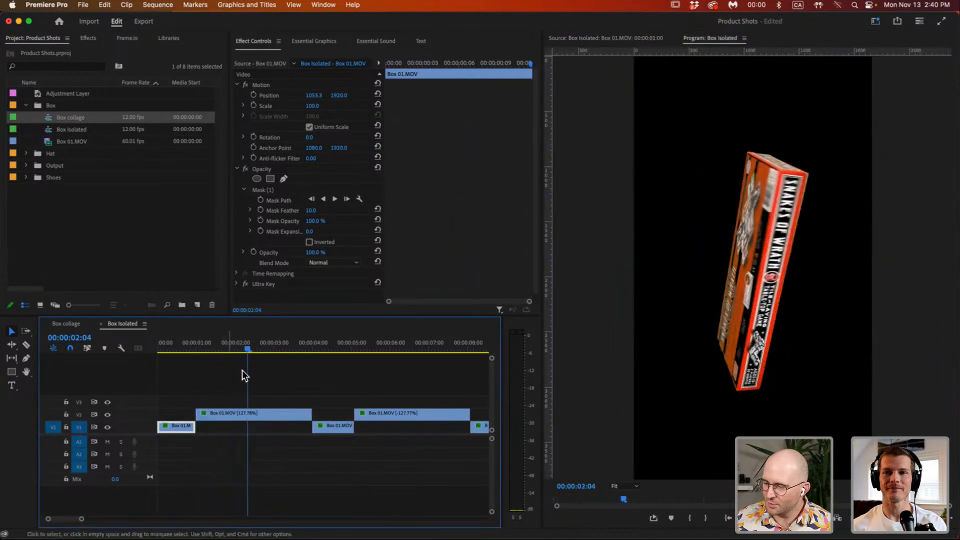
{"action": "double_click", "coordinate": [270, 415]}
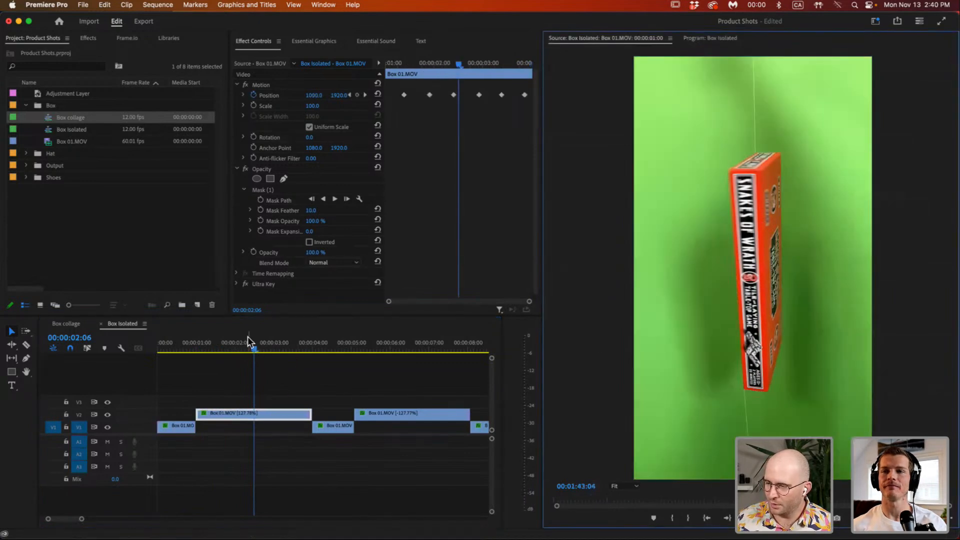
{"action": "left_click_drag", "start_coordinate": [251, 343], "coordinate": [267, 345]}
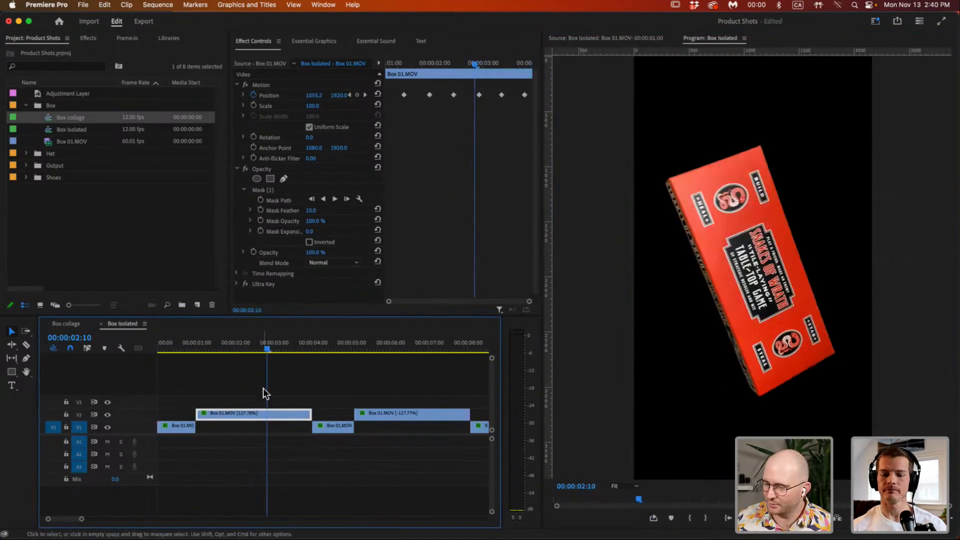
Open the 127.78% speed clip's green-screen source footage and step back and forth through the box's rotation frame by frame.
{"action": "double_click", "coordinate": [266, 416]}
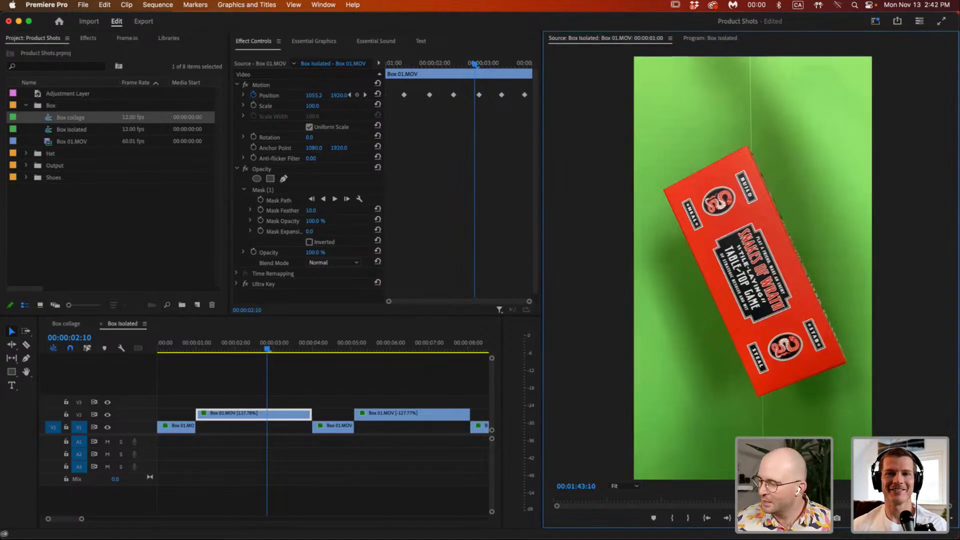
{"action": "key", "text": "j"}
{"action": "key", "text": "Right"}
{"action": "key", "text": "Right"}
{"action": "key", "text": "Right"}
{"action": "key", "text": "Right"}
{"action": "key", "text": "Right"}
{"action": "key", "text": "Right"}
{"action": "key", "text": "Right"}
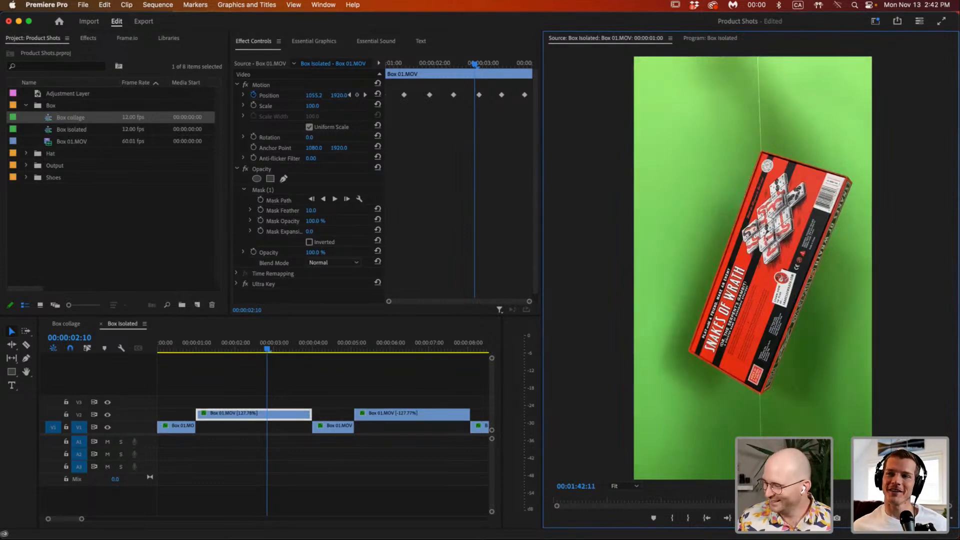
{"action": "key", "text": "Left"}
{"action": "key", "text": "Left"}
{"action": "key", "text": "Left"}
{"action": "key", "text": "Left"}
{"action": "key", "text": "Left"}
{"action": "key", "text": "Left"}
{"action": "key", "text": "Left"}
{"action": "key", "text": "Right"}
{"action": "key", "text": "Right"}
{"action": "key", "text": "Right"}
{"action": "key", "text": "Right"}
{"action": "key", "text": "Right"}
{"action": "key", "text": "Right"}
{"action": "key", "text": "Right"}
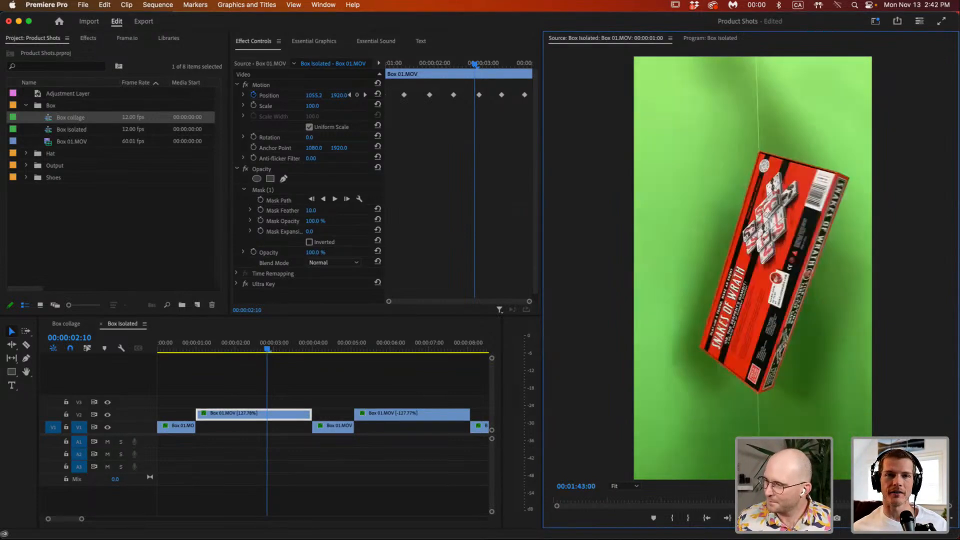
Step frame by frame through the rest of the box's turn in the green-screen source footage, around 00:01:43:00.
{"action": "key", "text": "Right"}
{"action": "key", "text": "Right"}
{"action": "key", "text": "Right"}
{"action": "key", "text": "Right"}
{"action": "key", "text": "Right"}
{"action": "key", "text": "Right"}
{"action": "key", "text": "Right"}
{"action": "key", "text": "Right"}
{"action": "key", "text": "Right"}
{"action": "key", "text": "Right"}
{"action": "key", "text": "Right"}
{"action": "key", "text": "Left"}
{"action": "key", "text": "Left"}
{"action": "key", "text": "Left"}
{"action": "key", "text": "Left"}
{"action": "key", "text": "Right"}
{"action": "key", "text": "Right"}
{"action": "key", "text": "Right"}
{"action": "key", "text": "Right"}
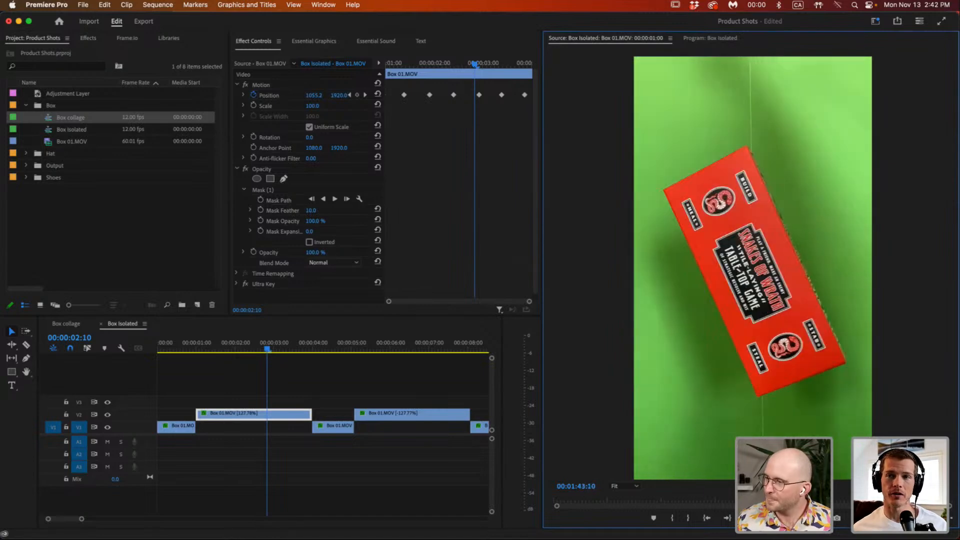
Examine the Ultra Key effect and Position keyframes on the 127.78% speed Box 01.MOV clip while scrubbing its opening part.
{"action": "left_click", "coordinate": [278, 418]}
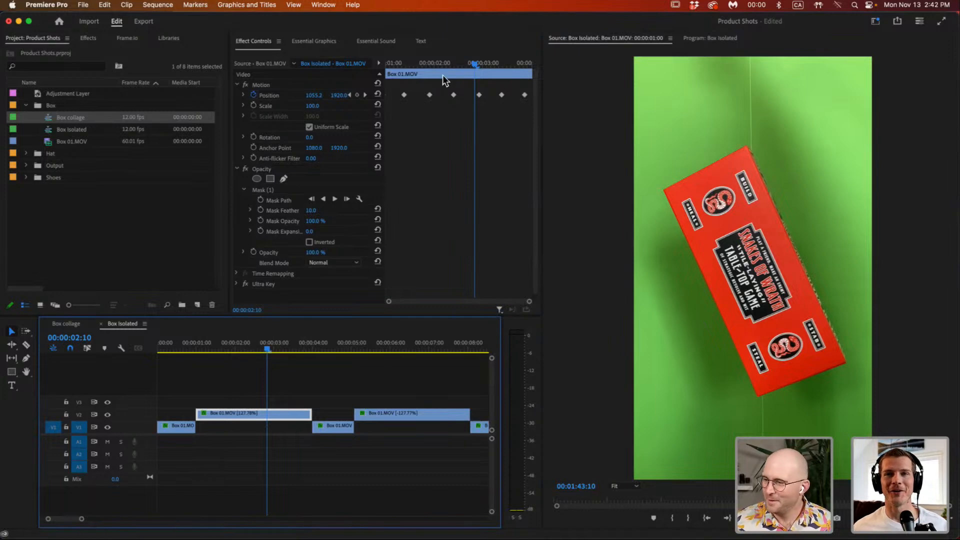
{"action": "left_click", "coordinate": [457, 63]}
{"action": "left_click", "coordinate": [227, 413]}
{"action": "left_click_drag", "start_coordinate": [458, 64], "coordinate": [417, 63]}
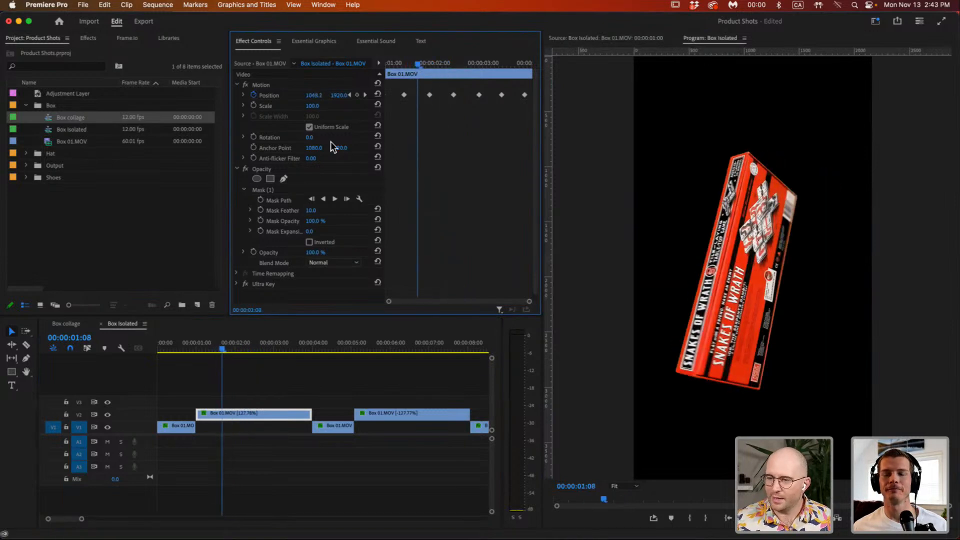
{"action": "left_click", "coordinate": [265, 285]}
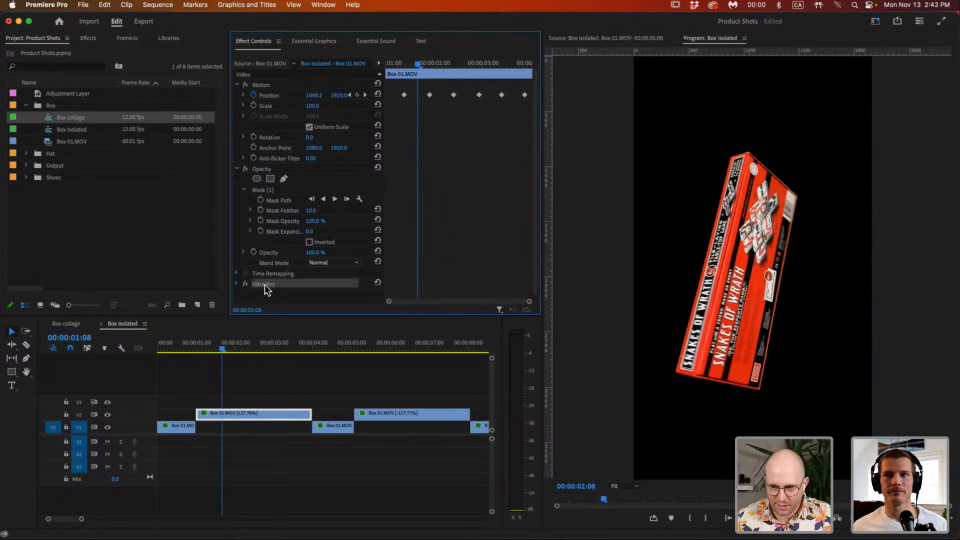
{"action": "left_click", "coordinate": [275, 97]}
{"action": "left_click_drag", "start_coordinate": [397, 63], "coordinate": [430, 65]}
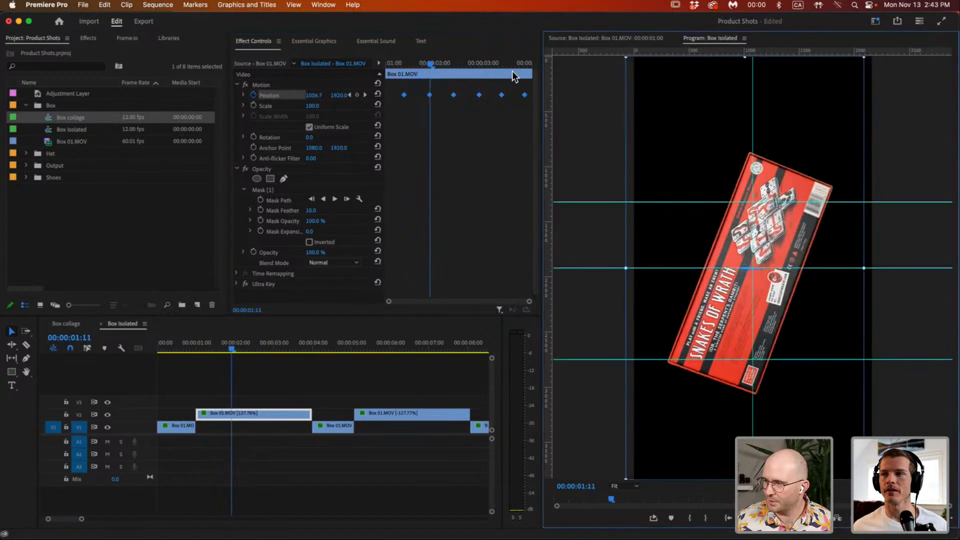
Move the playhead to 00:00:03:02 and toggle the clip's Ultra Key off and on to compare the green-screen and keyed views.
{"action": "left_click_drag", "start_coordinate": [427, 61], "coordinate": [491, 88]}
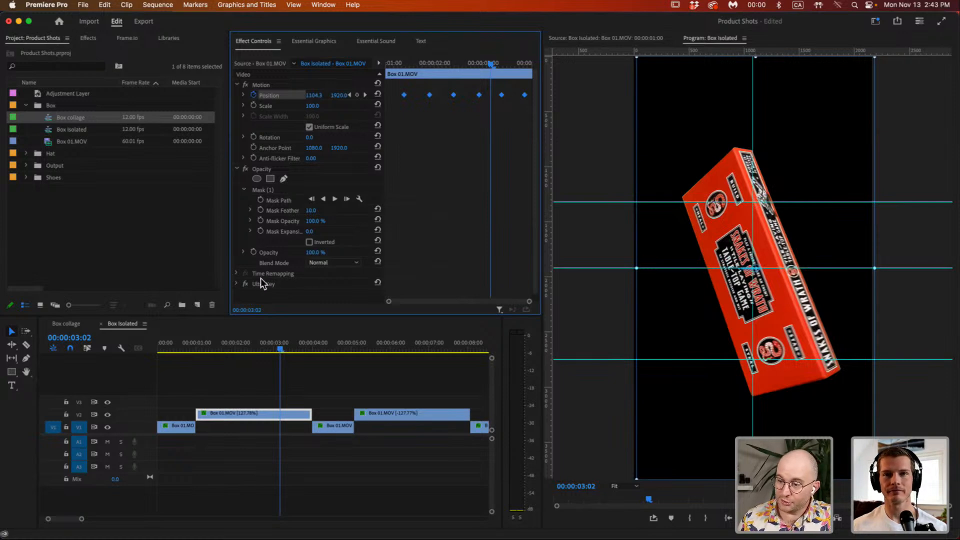
{"action": "left_click", "coordinate": [246, 285]}
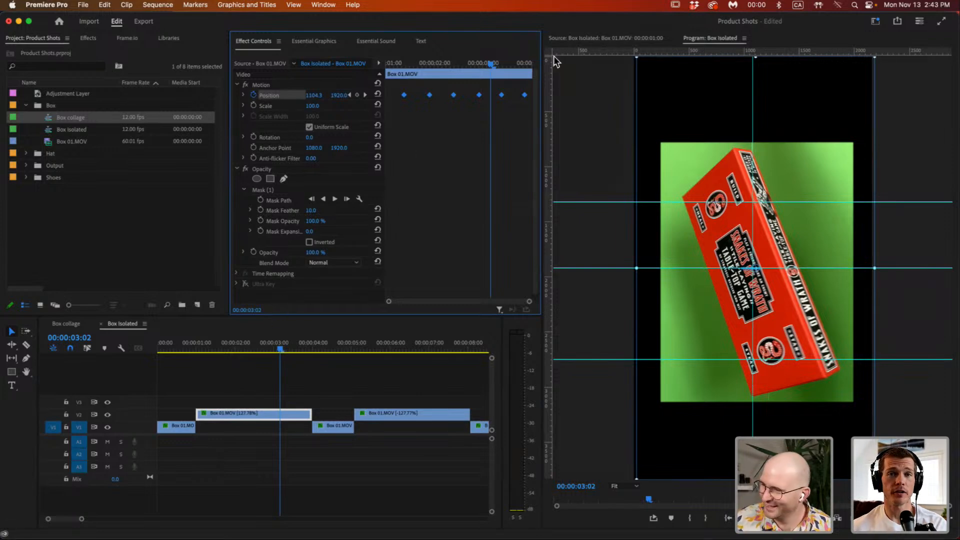
{"action": "left_click", "coordinate": [245, 284]}
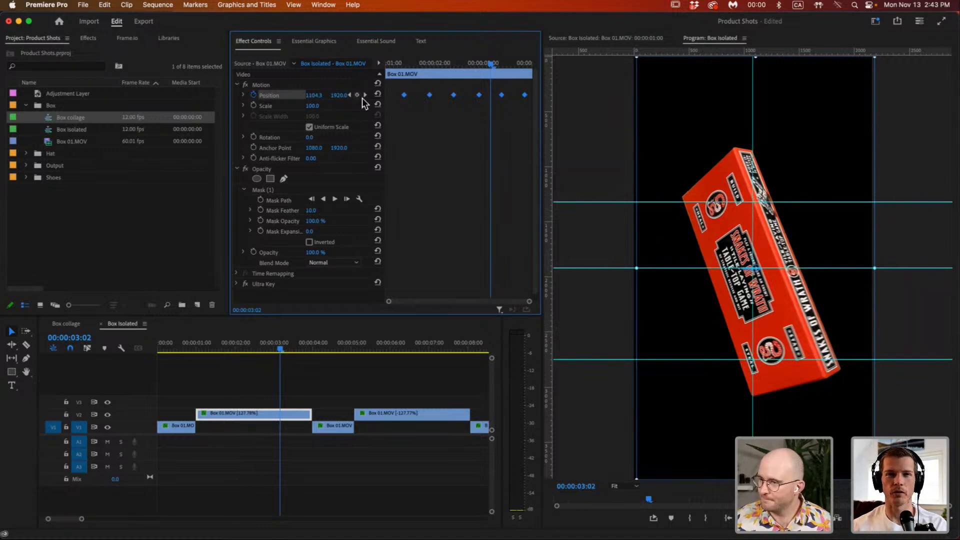
Scrub across the reversed -127.77% speed clip on V2 and examine how its Position keyframes follow the box.
{"action": "left_click_drag", "start_coordinate": [684, 500], "coordinate": [731, 503]}
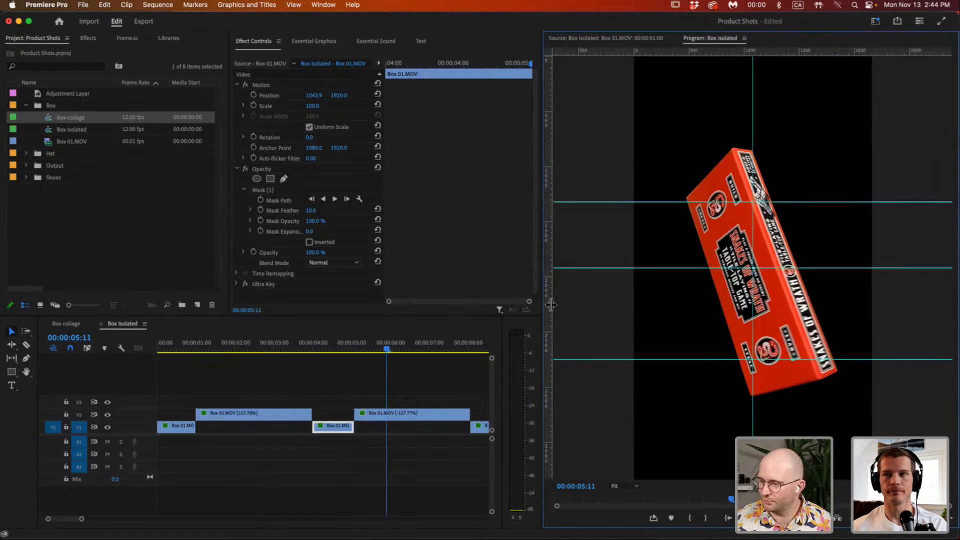
{"action": "left_click", "coordinate": [386, 412]}
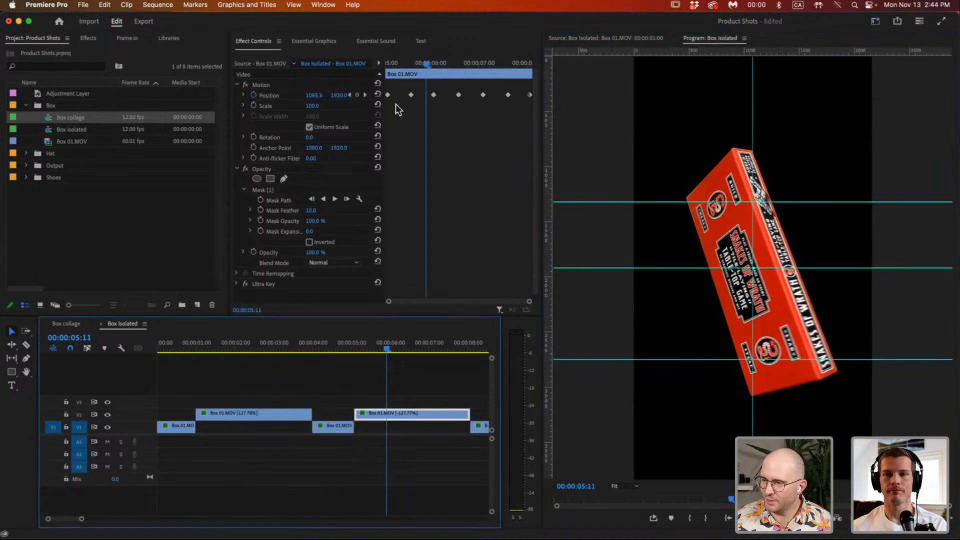
{"action": "left_click", "coordinate": [413, 59]}
{"action": "left_click", "coordinate": [401, 60]}
{"action": "left_click", "coordinate": [387, 62]}
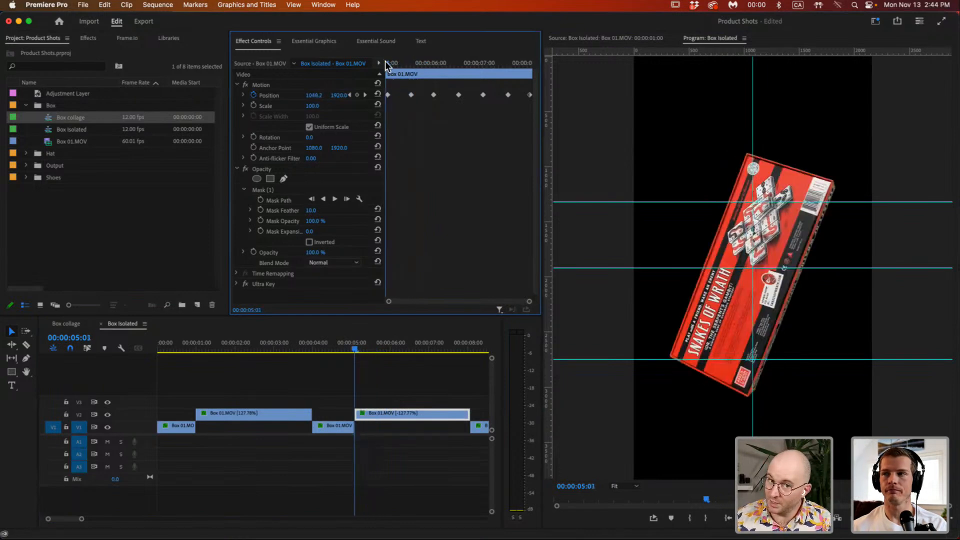
{"action": "left_click_drag", "start_coordinate": [388, 63], "coordinate": [414, 65]}
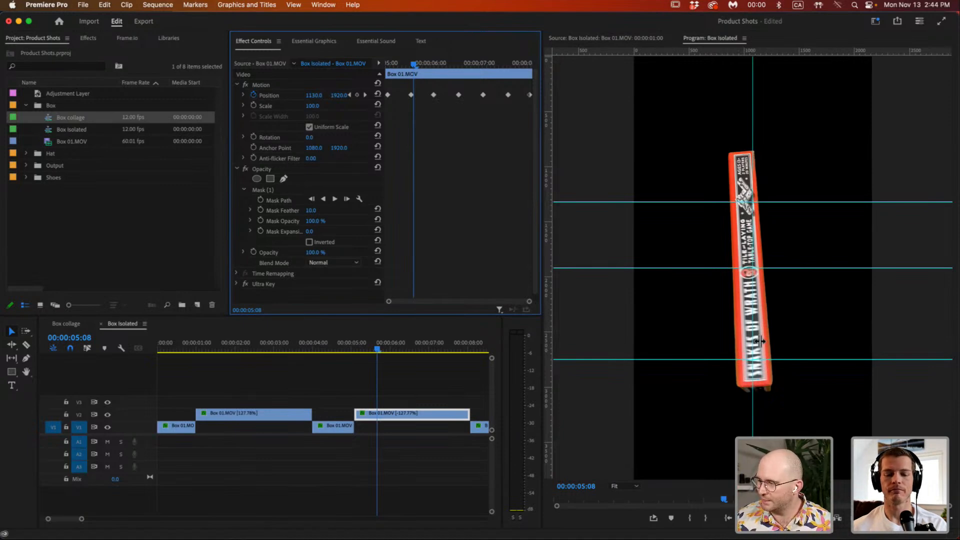
{"action": "left_click_drag", "start_coordinate": [416, 64], "coordinate": [409, 107]}
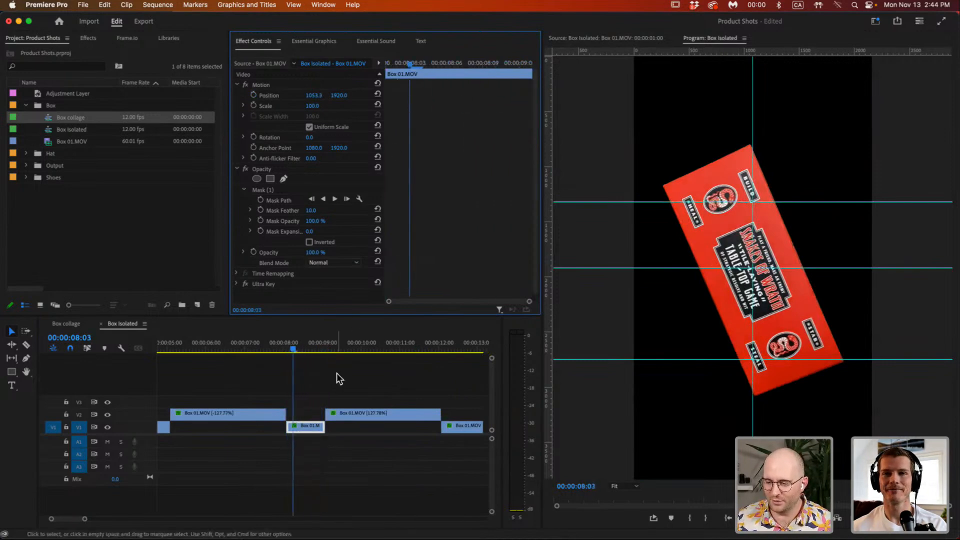
Return to the start of Box Isolated and scrub over the first V1 clip into the 127.78% speed clip.
{"action": "left_click", "coordinate": [314, 362]}
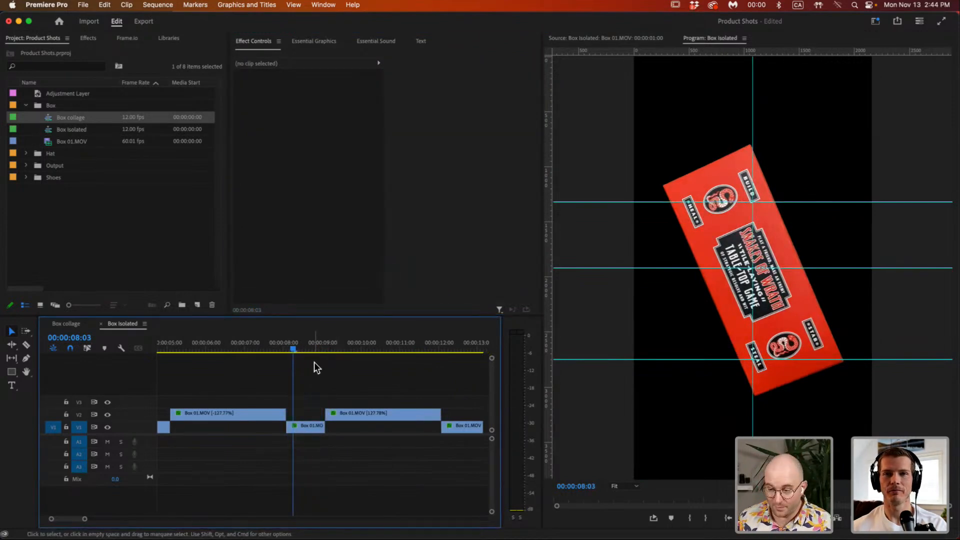
{"action": "key", "text": "Home"}
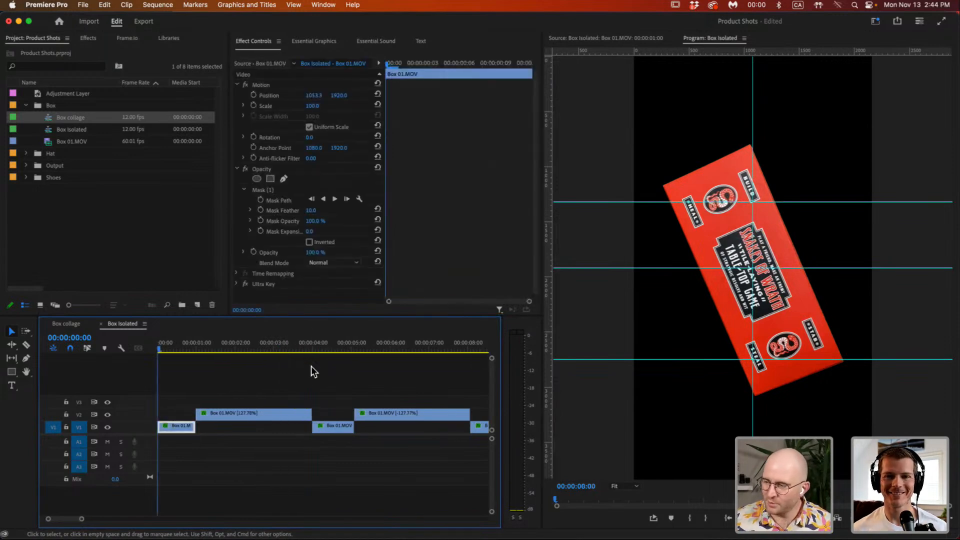
{"action": "left_click_drag", "start_coordinate": [195, 343], "coordinate": [235, 357]}
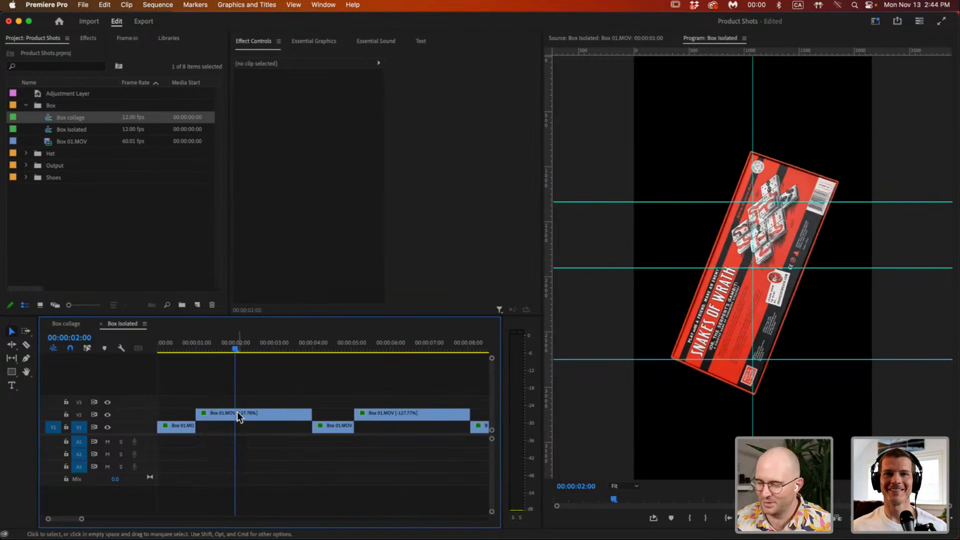
{"action": "left_click", "coordinate": [235, 415]}
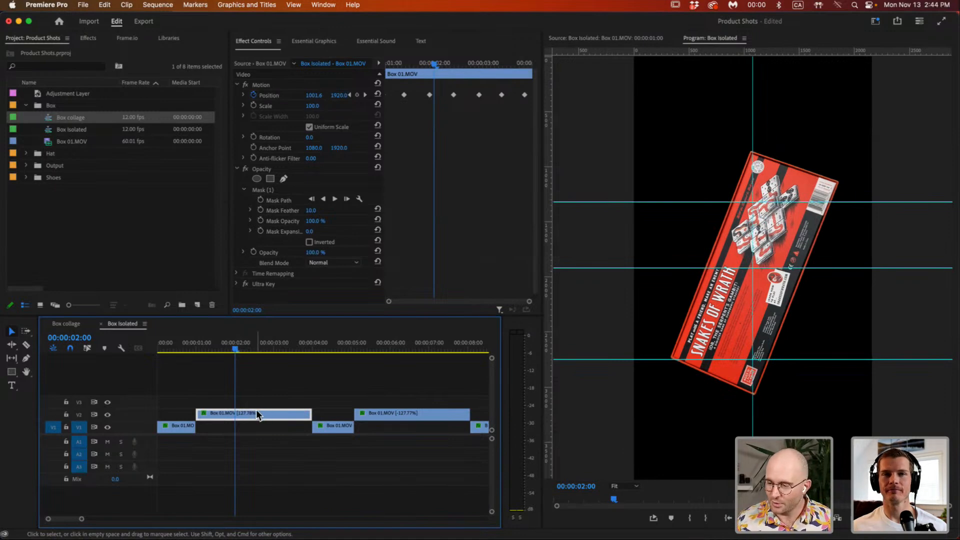
Check the Frame Hold Options of the first V1 clip and close them without changes.
{"action": "left_click_drag", "start_coordinate": [191, 342], "coordinate": [189, 369]}
{"action": "right_click", "coordinate": [186, 427]}
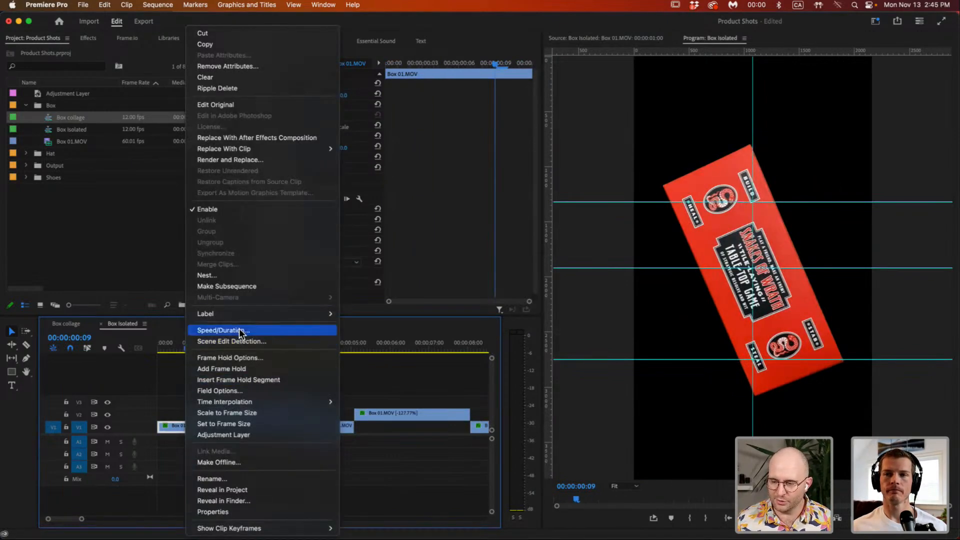
{"action": "left_click", "coordinate": [231, 357]}
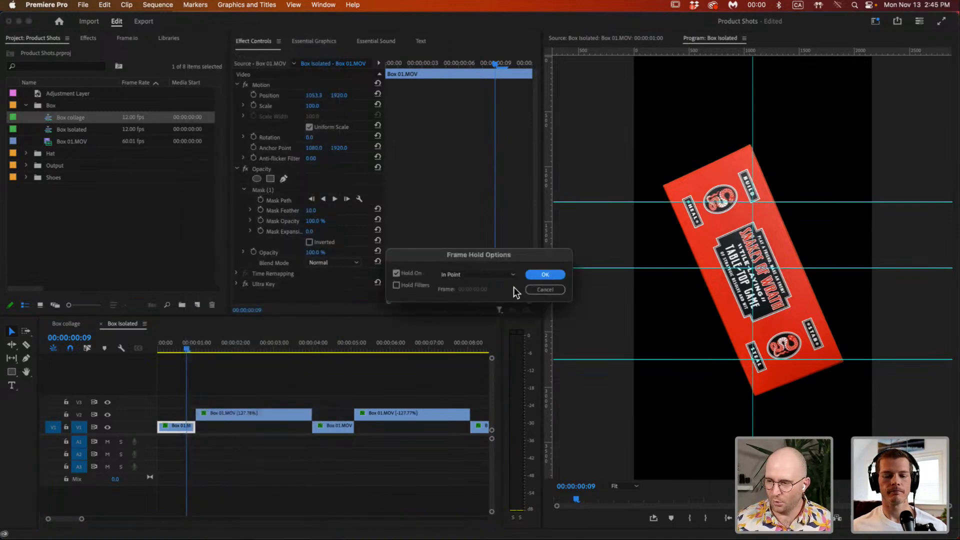
{"action": "left_click", "coordinate": [537, 288]}
Scrub to 00:00:03:09 and review the speed and duration settings of the first V2 clip.
{"action": "left_click_drag", "start_coordinate": [181, 352], "coordinate": [302, 350]}
{"action": "left_click", "coordinate": [251, 413]}
{"action": "right_click", "coordinate": [261, 415]}
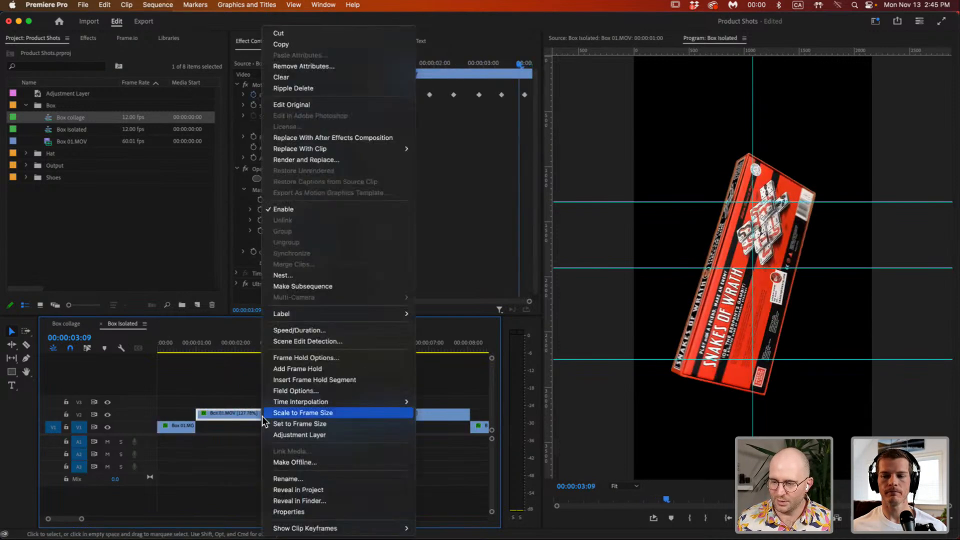
{"action": "left_click", "coordinate": [306, 331]}
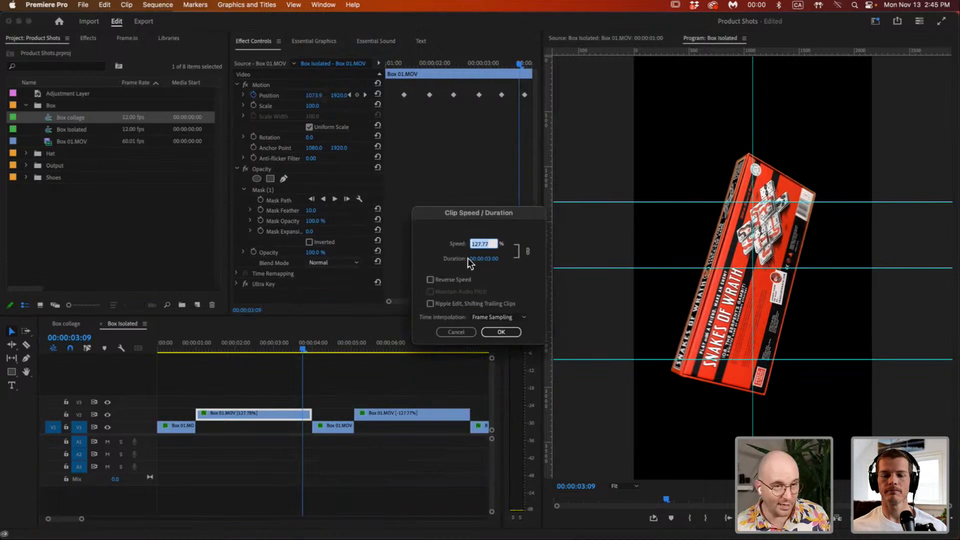
{"action": "left_click", "coordinate": [495, 333]}
Scrub to 00:00:05:03 and review the speed, duration and reverse settings of the second V2 clip.
{"action": "left_click_drag", "start_coordinate": [320, 349], "coordinate": [361, 353]}
{"action": "left_click", "coordinate": [305, 415]}
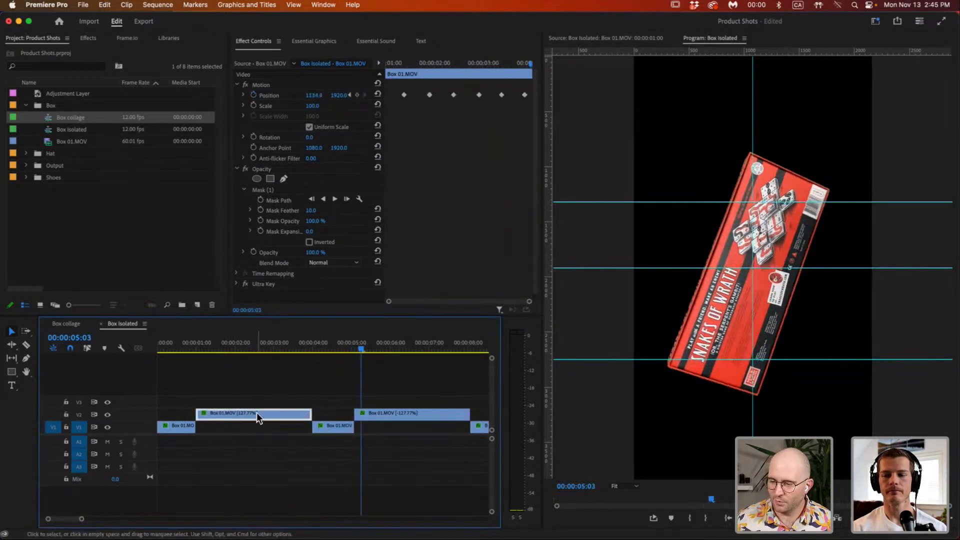
{"action": "right_click", "coordinate": [405, 417]}
{"action": "left_click", "coordinate": [438, 331]}
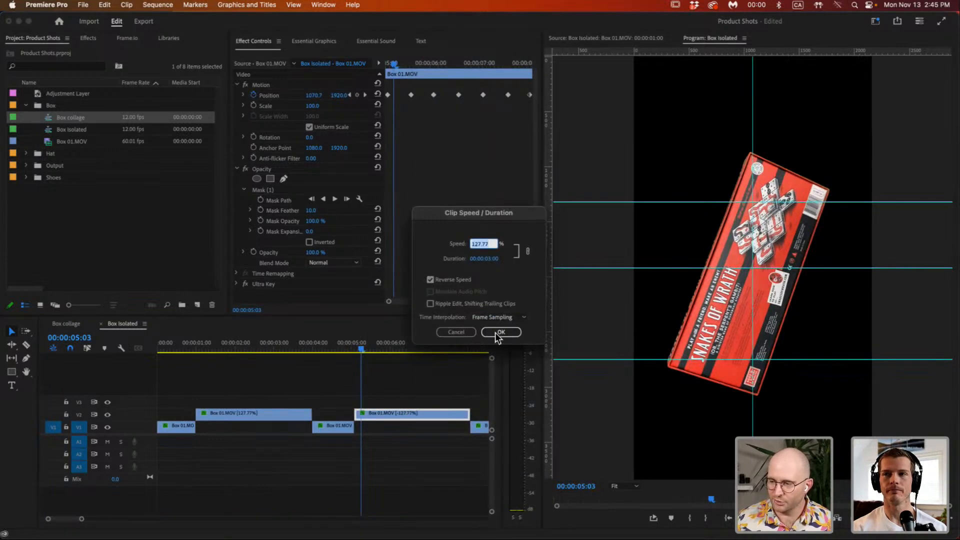
{"action": "left_click", "coordinate": [498, 333]}
Bring the whole Box Isolated sequence into view and play it from the start to review the alternating holds and turns.
{"action": "left_click_drag", "start_coordinate": [395, 346], "coordinate": [483, 344]}
{"action": "key", "text": "minus"}
{"action": "key", "text": "minus"}
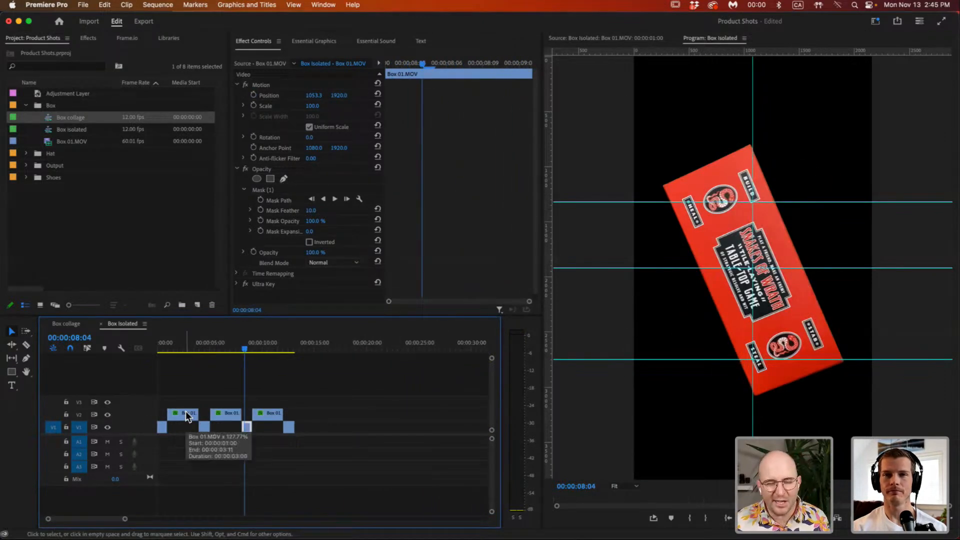
{"action": "key", "text": "Home"}
{"action": "key", "text": "space"}
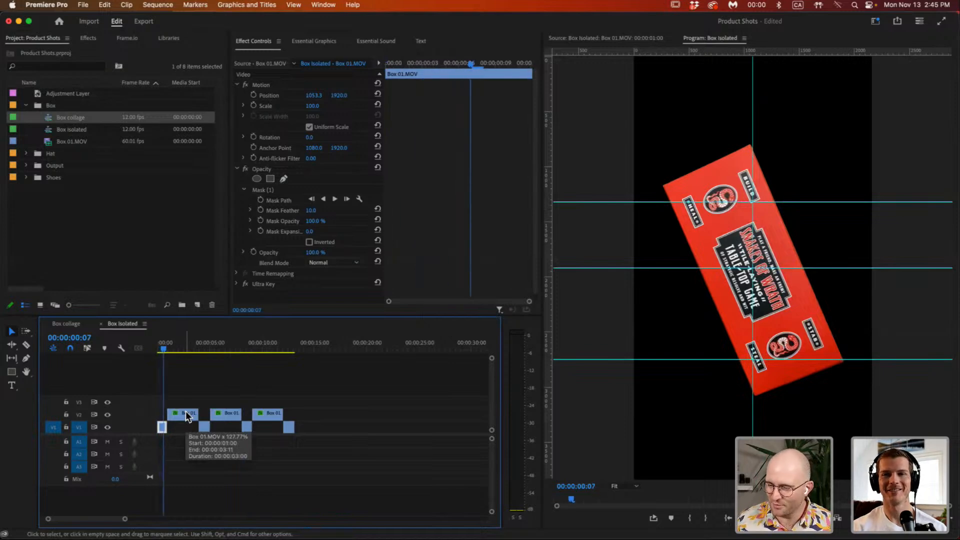
{"action": "left_click", "coordinate": [306, 393]}
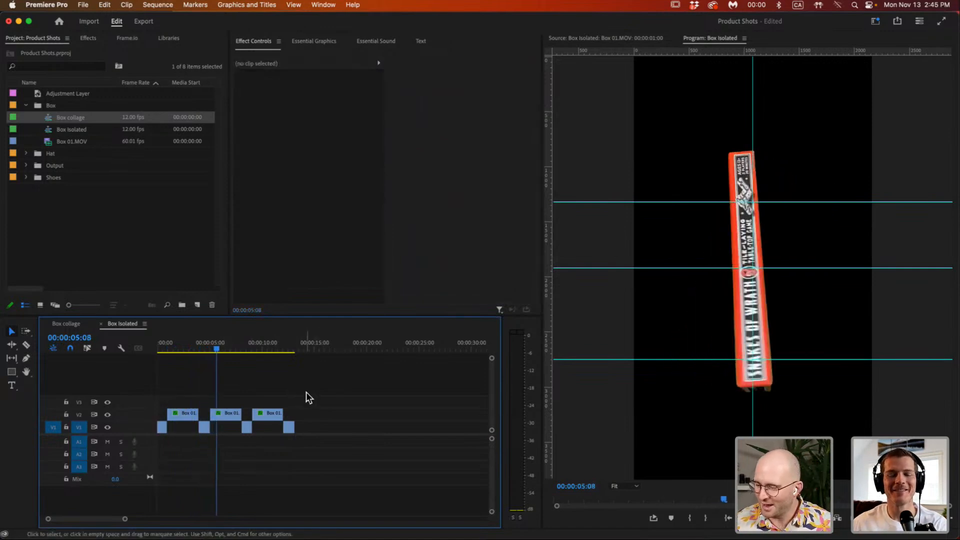
Scrub through the third V2 clip around 00:00:10:00, then back to the first V2 clip to compare the box turns.
{"action": "left_click", "coordinate": [235, 349]}
{"action": "left_click_drag", "start_coordinate": [238, 350], "coordinate": [264, 364]}
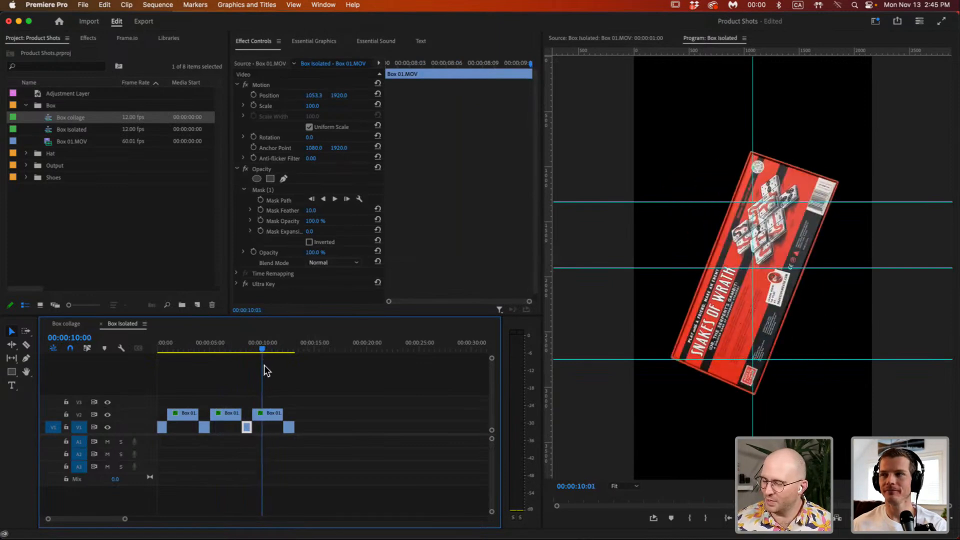
{"action": "key", "text": "Left"}
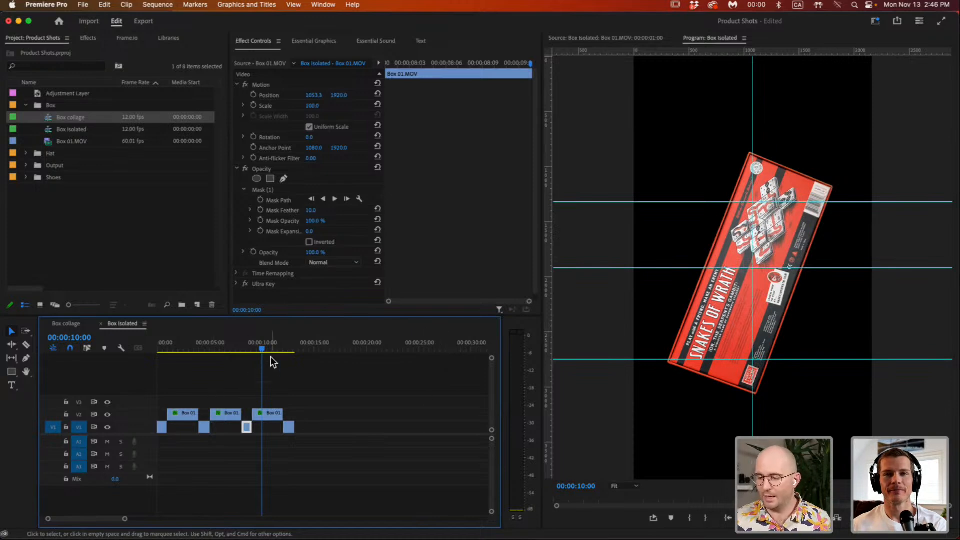
{"action": "left_click_drag", "start_coordinate": [268, 349], "coordinate": [195, 415]}
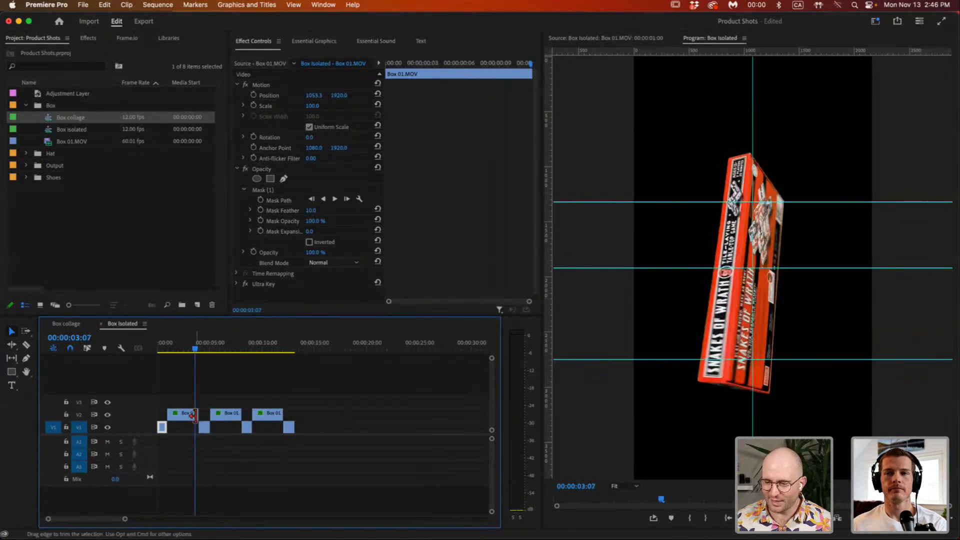
Return to the Box collage sequence and scrub around the V3 clip's first Rotation keyframe, ending at 00:00:01:01.
{"action": "left_click", "coordinate": [59, 323]}
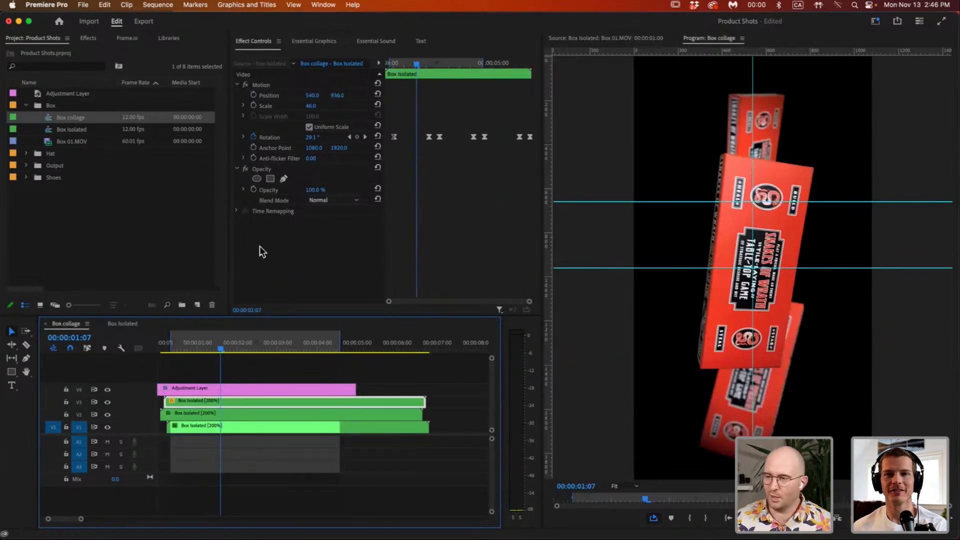
{"action": "mouse_move", "coordinate": [401, 65]}
{"action": "left_mouse_down"}
{"action": "mouse_move", "coordinate": [393, 68]}
{"action": "mouse_move", "coordinate": [432, 73]}
{"action": "mouse_move", "coordinate": [394, 80]}
{"action": "left_mouse_up"}
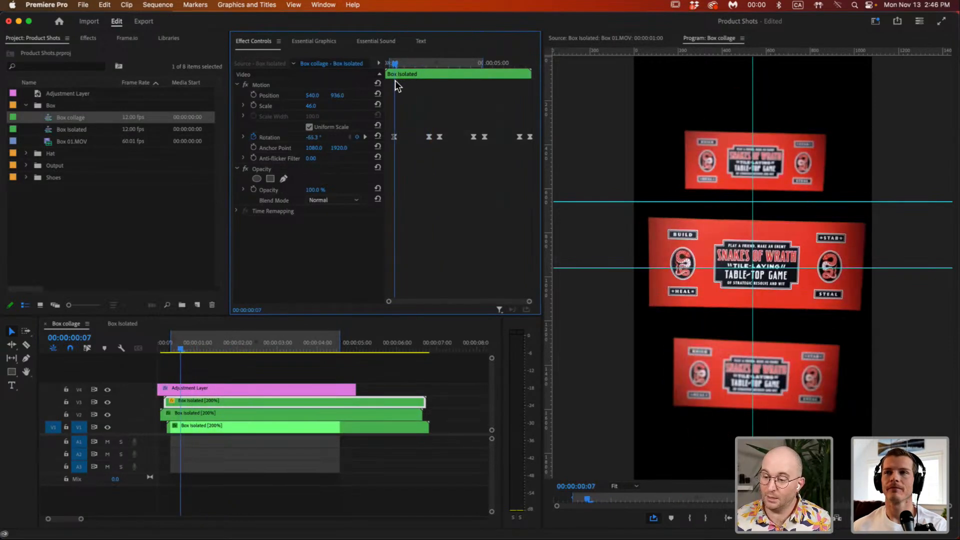
{"action": "left_click_drag", "start_coordinate": [395, 80], "coordinate": [393, 113]}
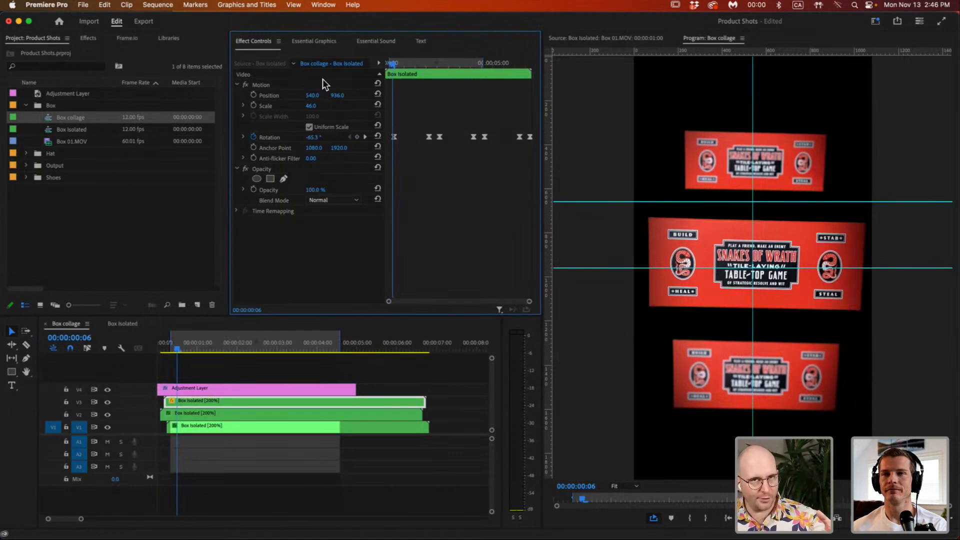
{"action": "left_click_drag", "start_coordinate": [403, 63], "coordinate": [406, 120]}
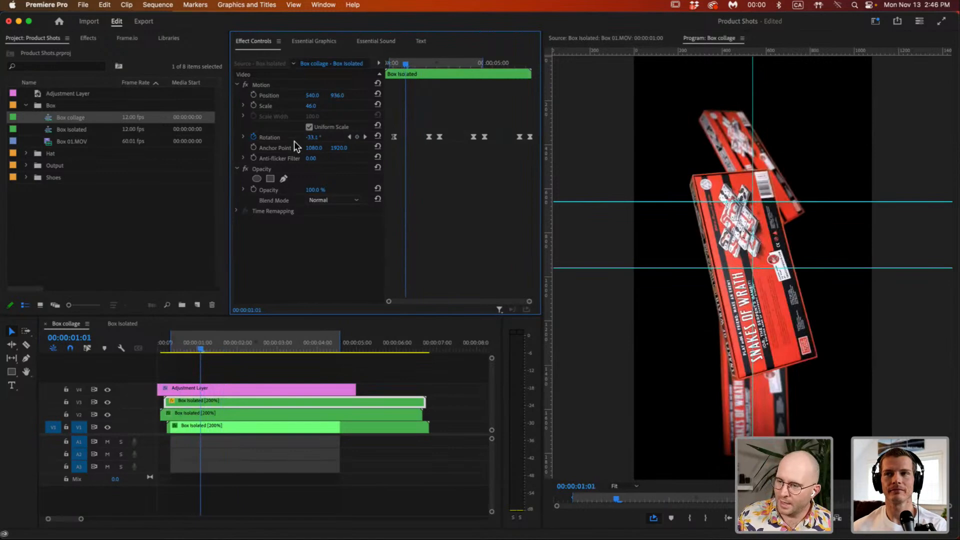
Expand the V3 clip's Rotation graph, check its keyframes' interpolation type, and scrub and play the collage to review the eased turns.
{"action": "left_click", "coordinate": [243, 138]}
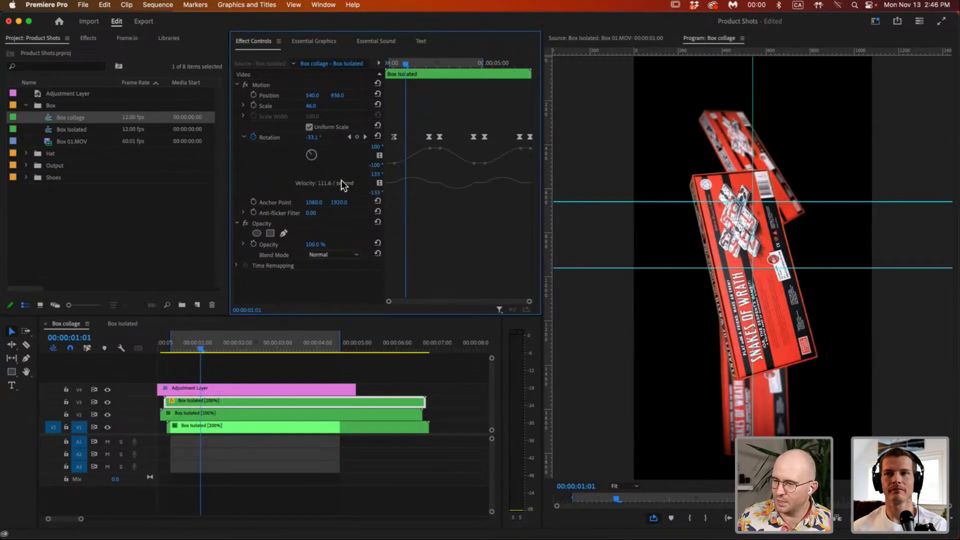
{"action": "left_click", "coordinate": [269, 138]}
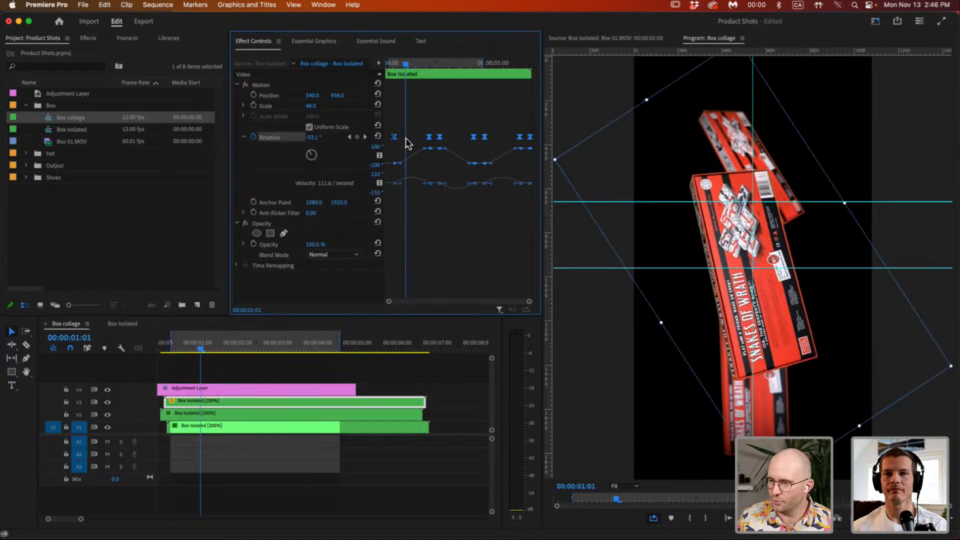
{"action": "right_click", "coordinate": [394, 137]}
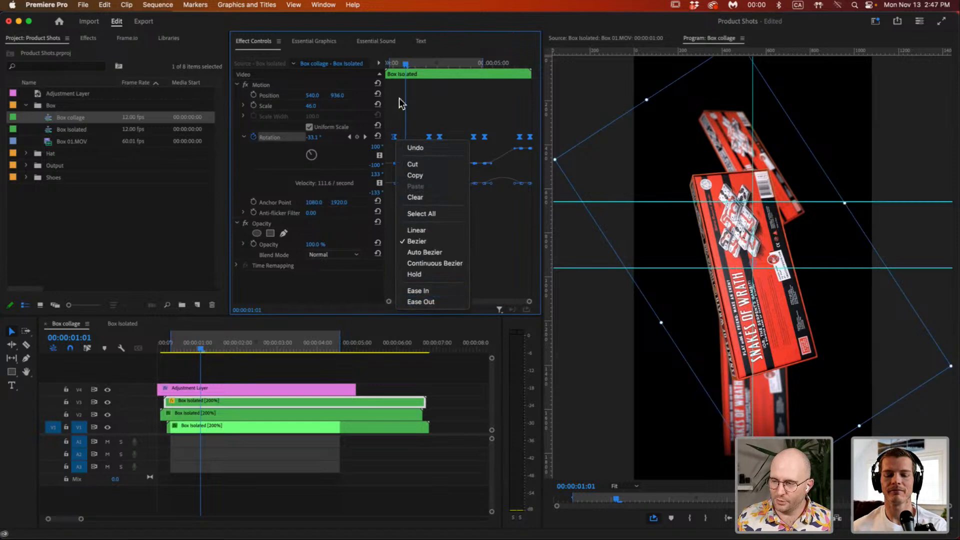
{"action": "left_click", "coordinate": [428, 121]}
{"action": "left_click_drag", "start_coordinate": [400, 69], "coordinate": [422, 75]}
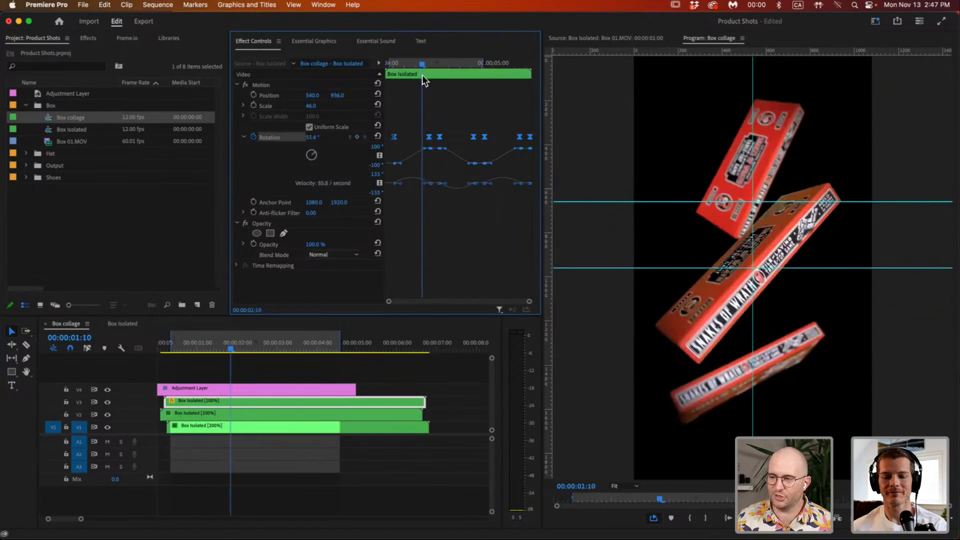
{"action": "key", "text": "space"}
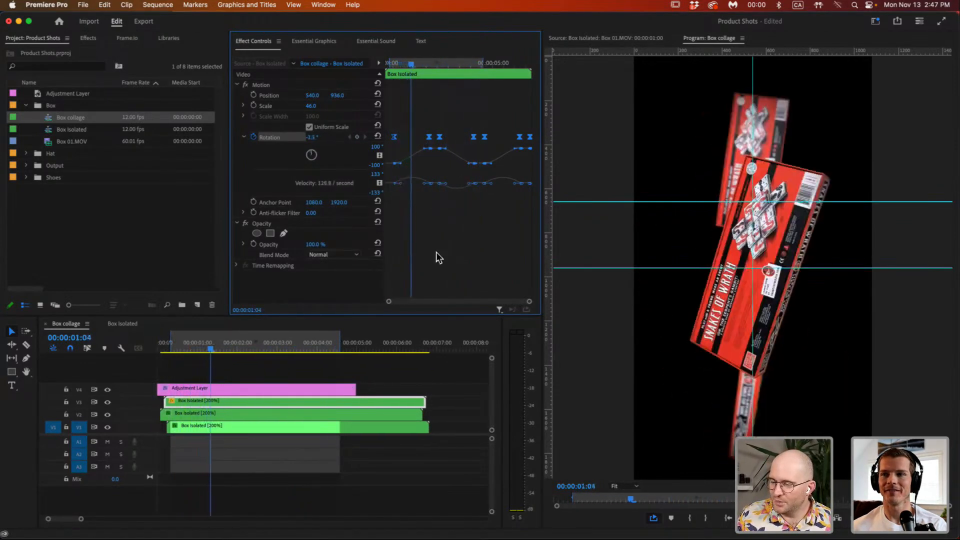
{"action": "left_click", "coordinate": [304, 361]}
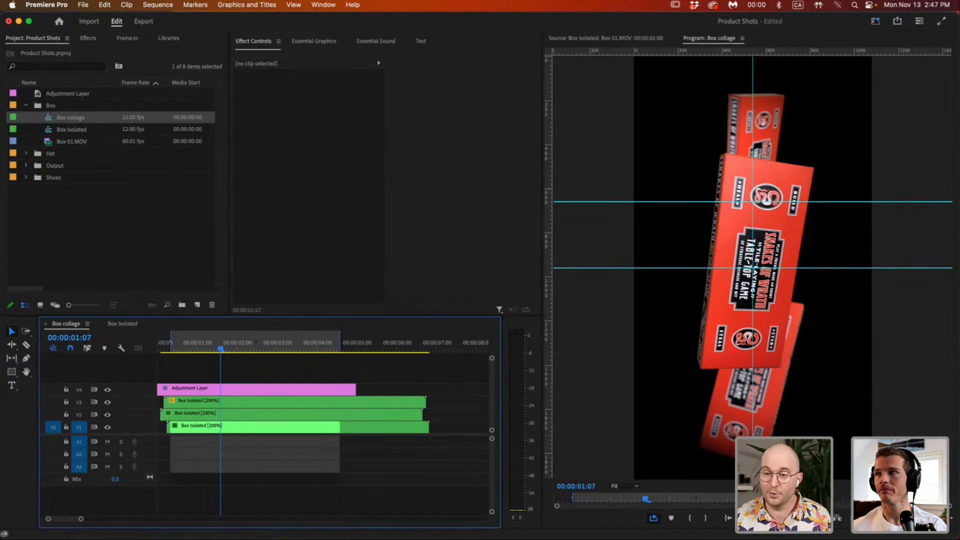
Open the outputs sequence from the Output bin, play the finished collages from the start, and return the playhead to 00:00:00:00.
{"action": "left_click", "coordinate": [26, 165]}
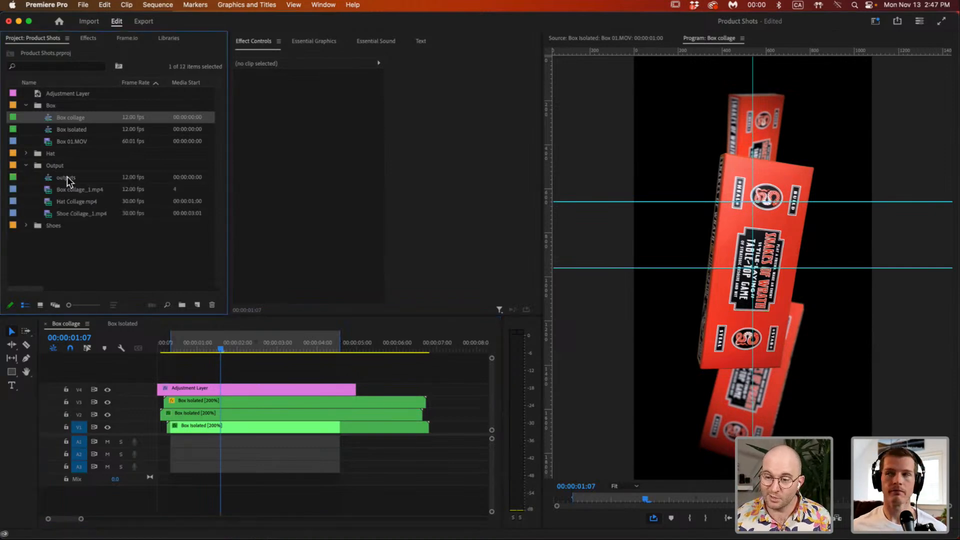
{"action": "left_click", "coordinate": [67, 178]}
{"action": "double_click", "coordinate": [53, 177]}
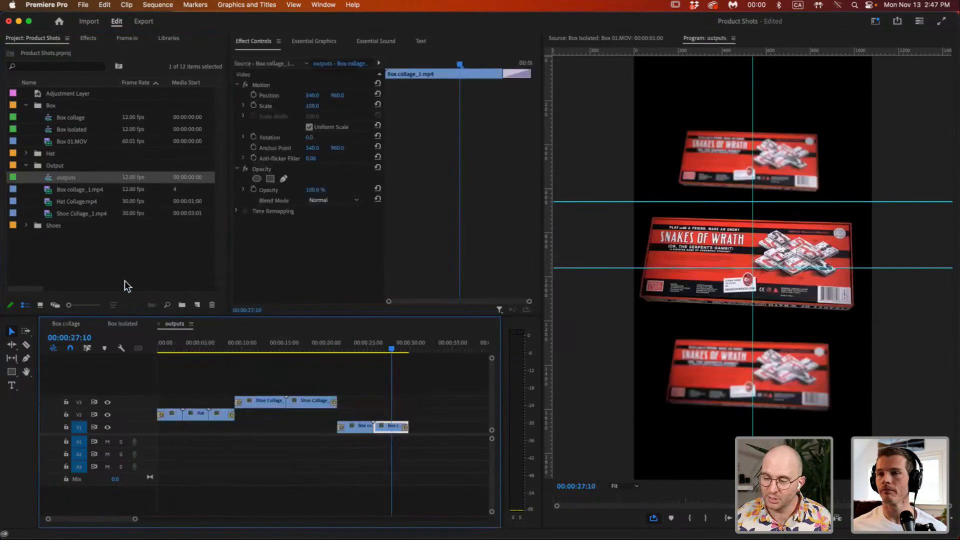
{"action": "left_click_drag", "start_coordinate": [399, 346], "coordinate": [82, 384]}
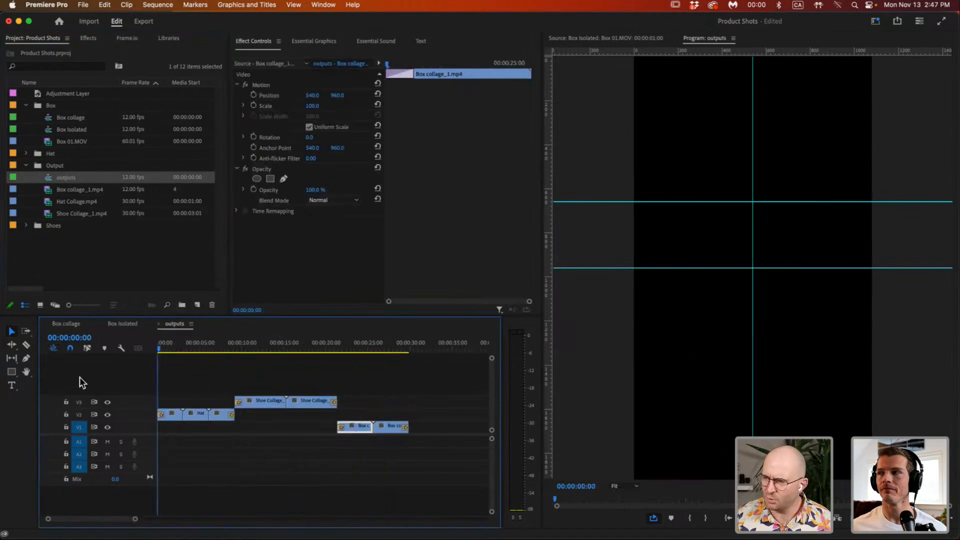
{"action": "key", "text": "space"}
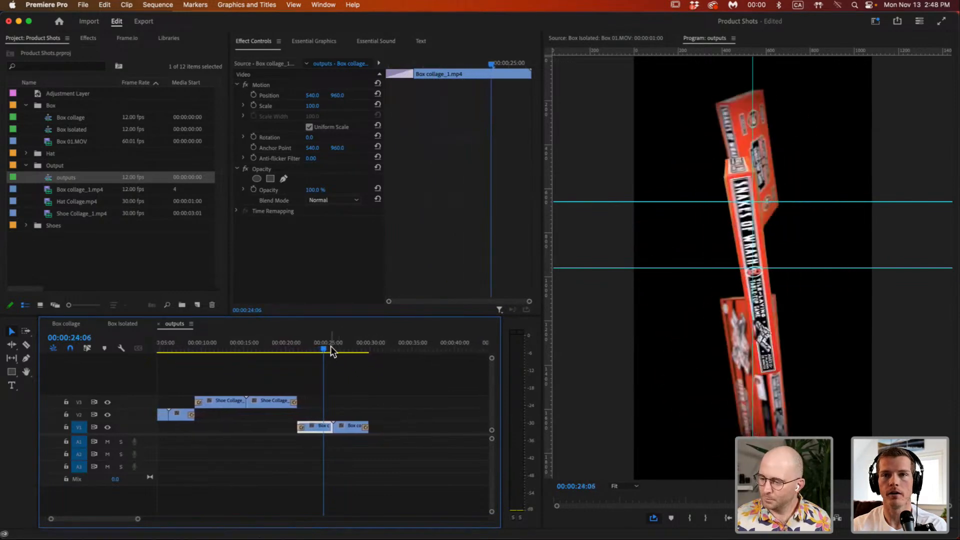
{"action": "left_click_drag", "start_coordinate": [324, 340], "coordinate": [73, 395]}
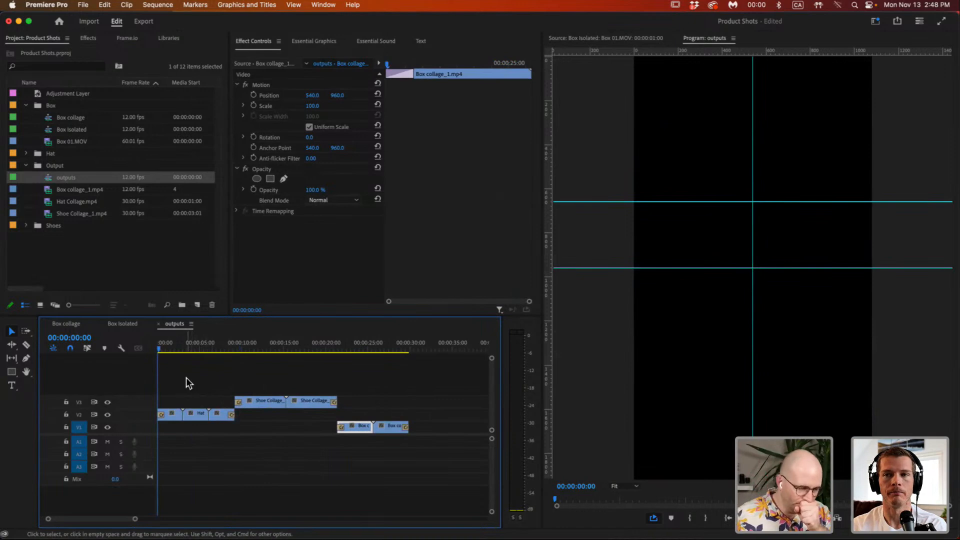
{"action": "left_click", "coordinate": [281, 468]}
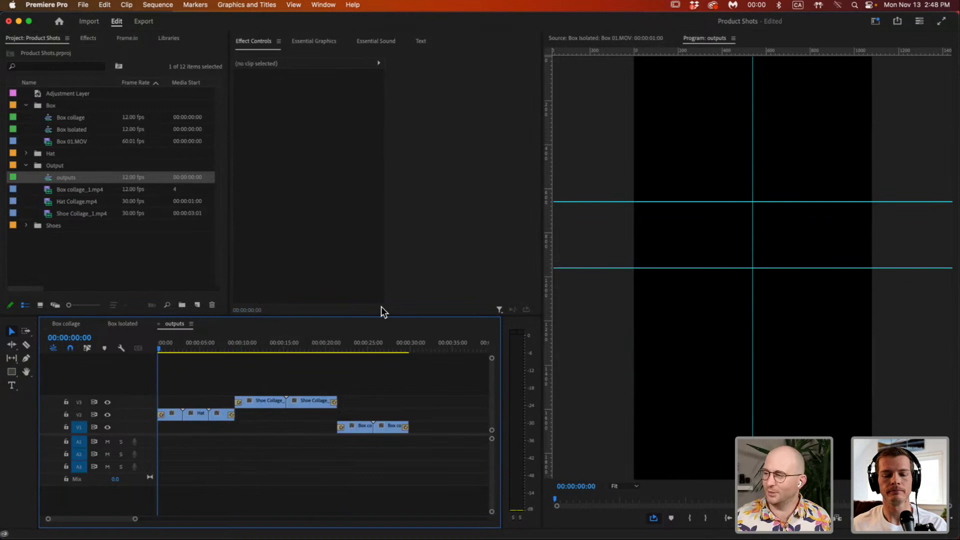
Review the available workspaces and the Program monitor's Button Editor, closing both without changes.
{"action": "left_click", "coordinate": [874, 22]}
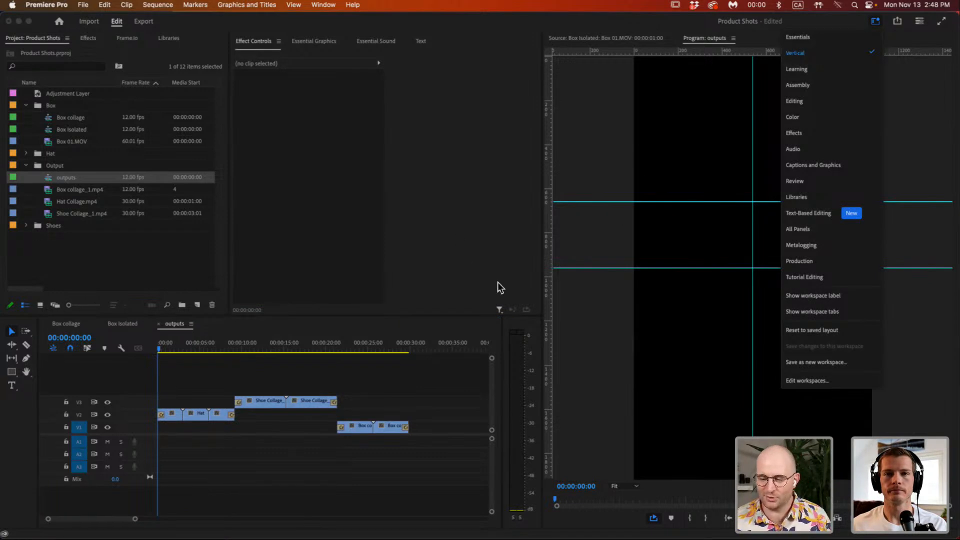
{"action": "left_click", "coordinate": [609, 359]}
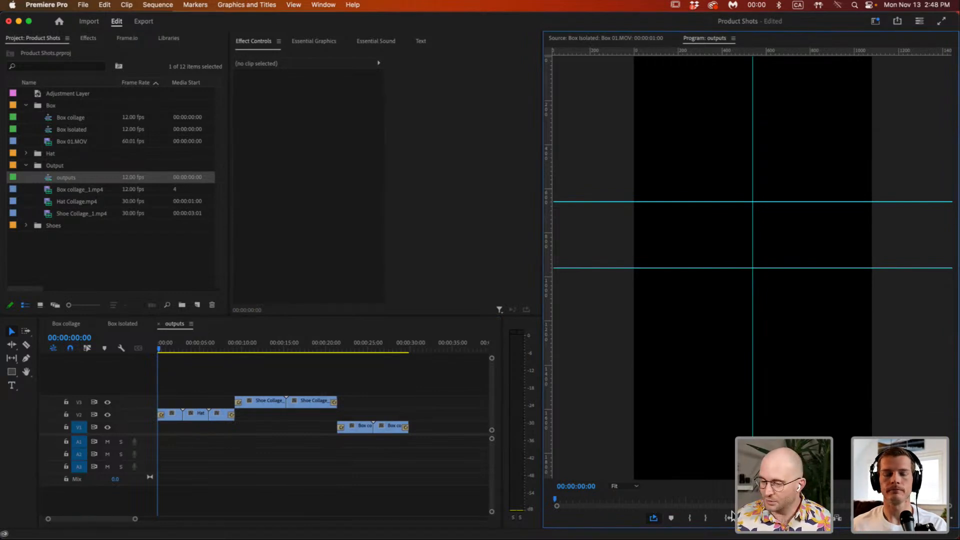
{"action": "left_click", "coordinate": [952, 520]}
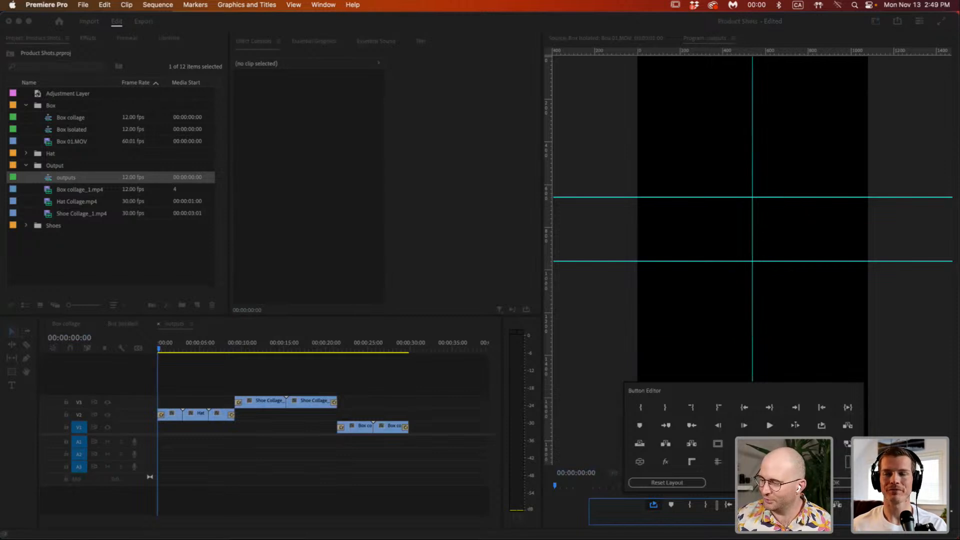
{"action": "left_click", "coordinate": [833, 484]}
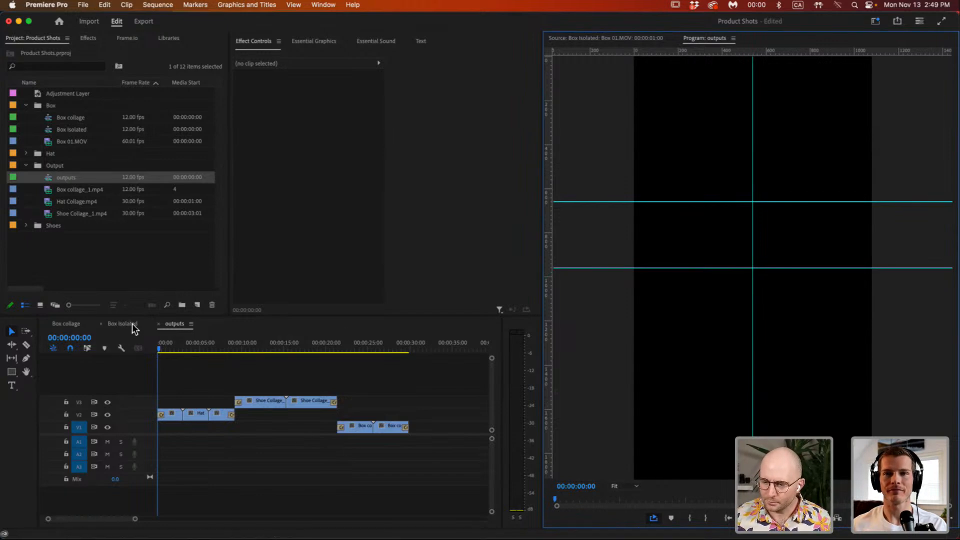
Close the outputs, Box Isolated and Box collage sequences so that the timeline is empty.
{"action": "left_click", "coordinate": [167, 354]}
{"action": "left_click", "coordinate": [158, 323]}
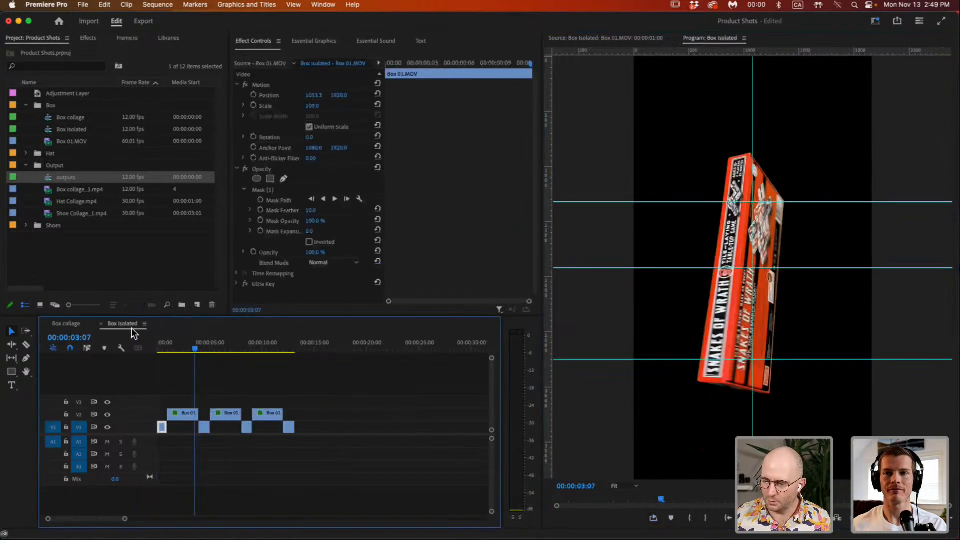
{"action": "left_click", "coordinate": [102, 323]}
{"action": "left_click", "coordinate": [46, 323]}
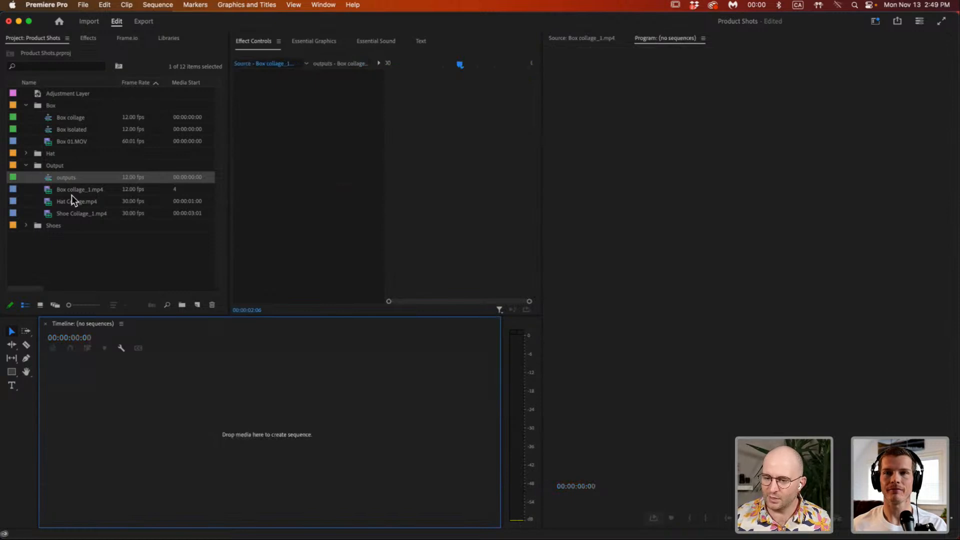
Collapse the Output bin, expand the Hat bin and open the Ex Hat Centred sequence.
{"action": "left_click", "coordinate": [69, 202]}
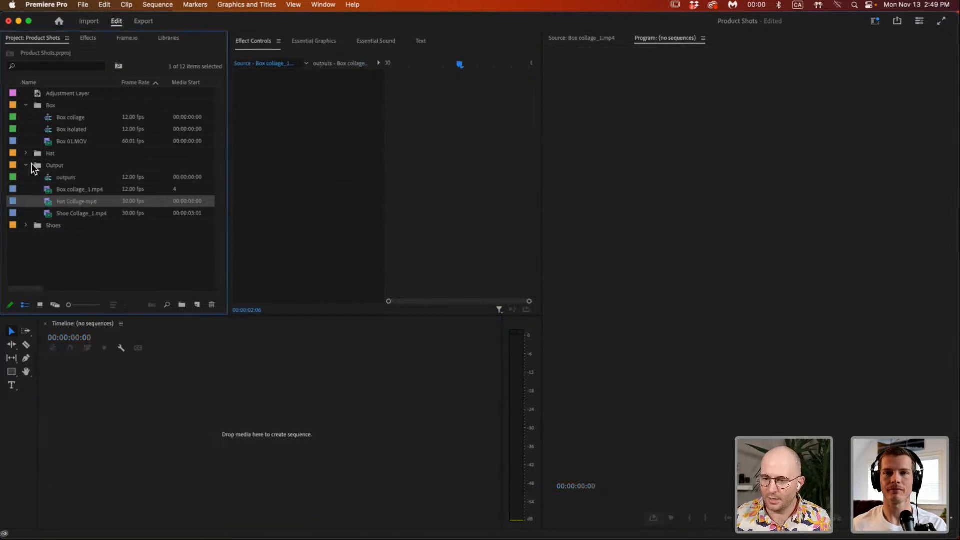
{"action": "left_click", "coordinate": [26, 164]}
{"action": "left_click", "coordinate": [27, 153]}
{"action": "left_click", "coordinate": [65, 165]}
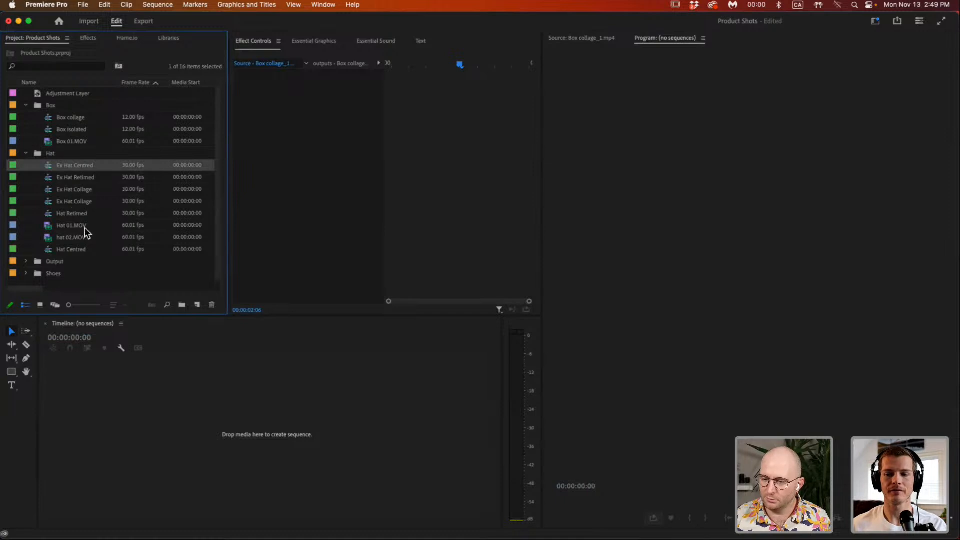
{"action": "left_click", "coordinate": [69, 165]}
{"action": "double_click", "coordinate": [53, 163]}
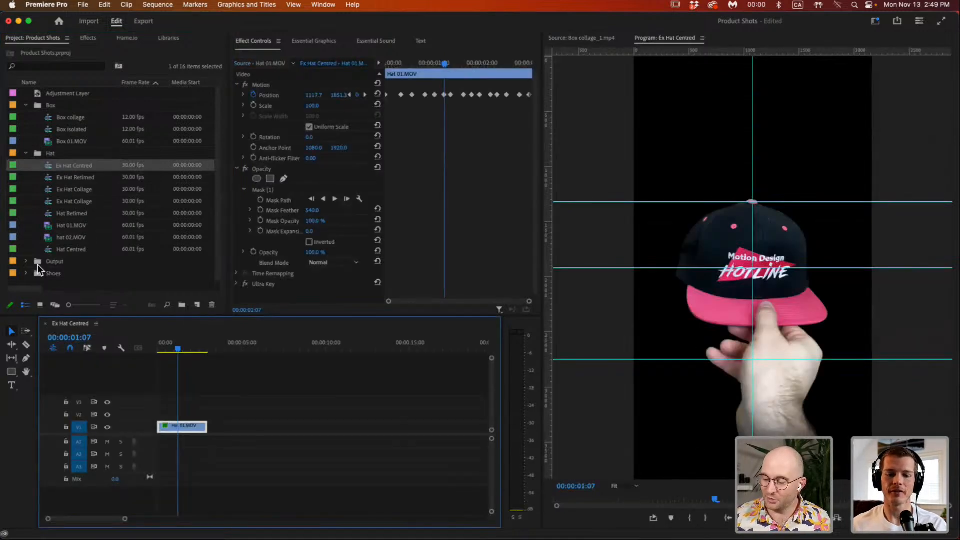
Compare the hat source footage, viewing hat 02.MOV at 00:00:14:39 and Hat 01.MOV at 00:00:49:55.
{"action": "double_click", "coordinate": [48, 238]}
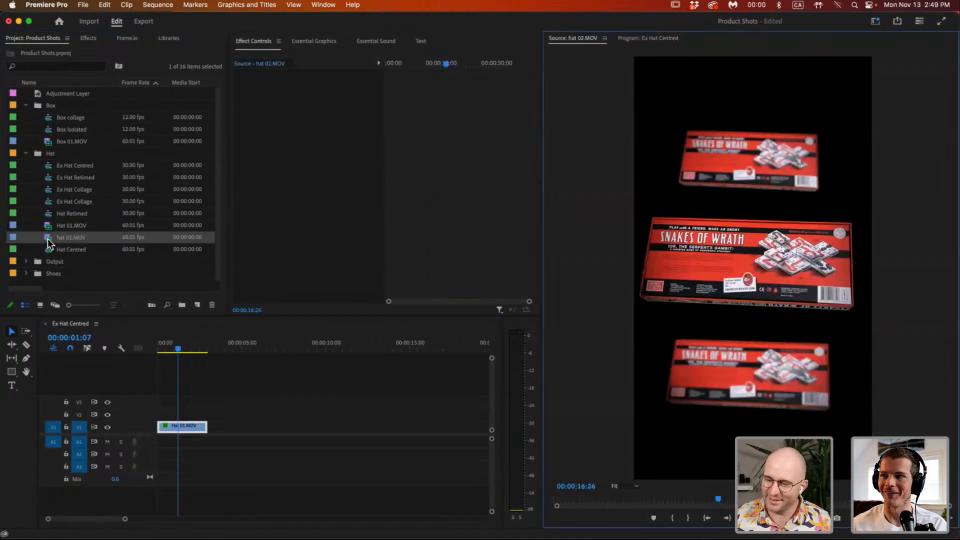
{"action": "mouse_move", "coordinate": [718, 498]}
{"action": "left_mouse_down"}
{"action": "mouse_move", "coordinate": [851, 498]}
{"action": "mouse_move", "coordinate": [676, 498]}
{"action": "mouse_move", "coordinate": [700, 499]}
{"action": "left_mouse_up"}
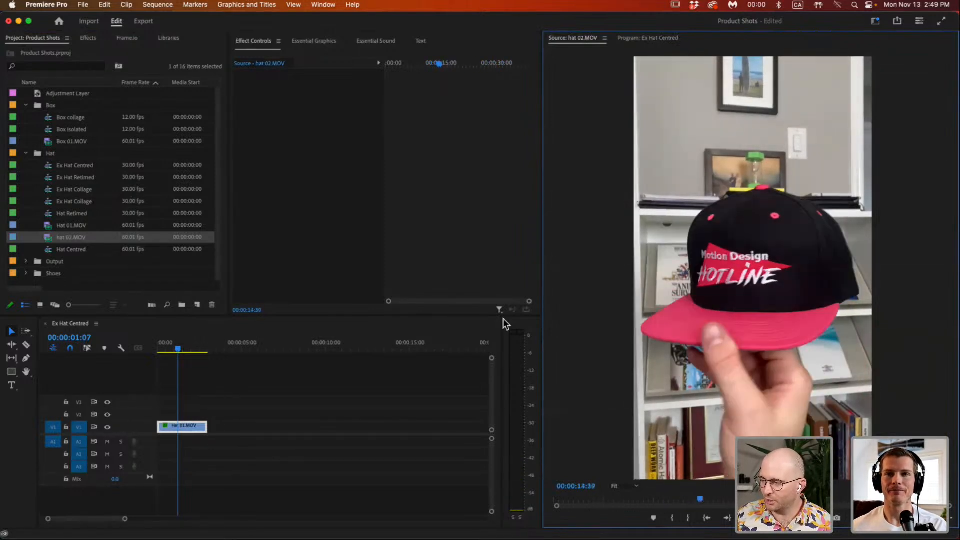
{"action": "double_click", "coordinate": [55, 226]}
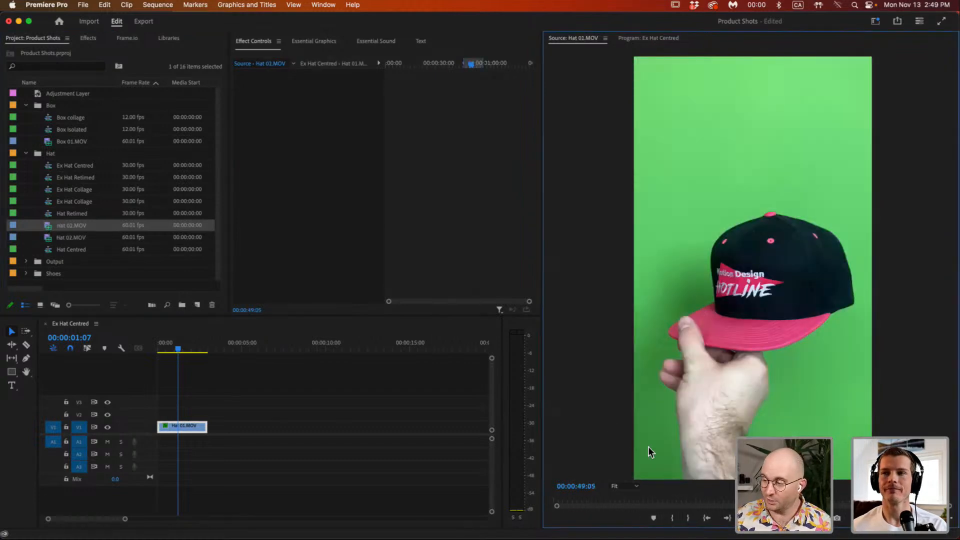
{"action": "mouse_move", "coordinate": [790, 499]}
{"action": "left_mouse_down"}
{"action": "mouse_move", "coordinate": [815, 499]}
{"action": "mouse_move", "coordinate": [794, 498]}
{"action": "left_mouse_up"}
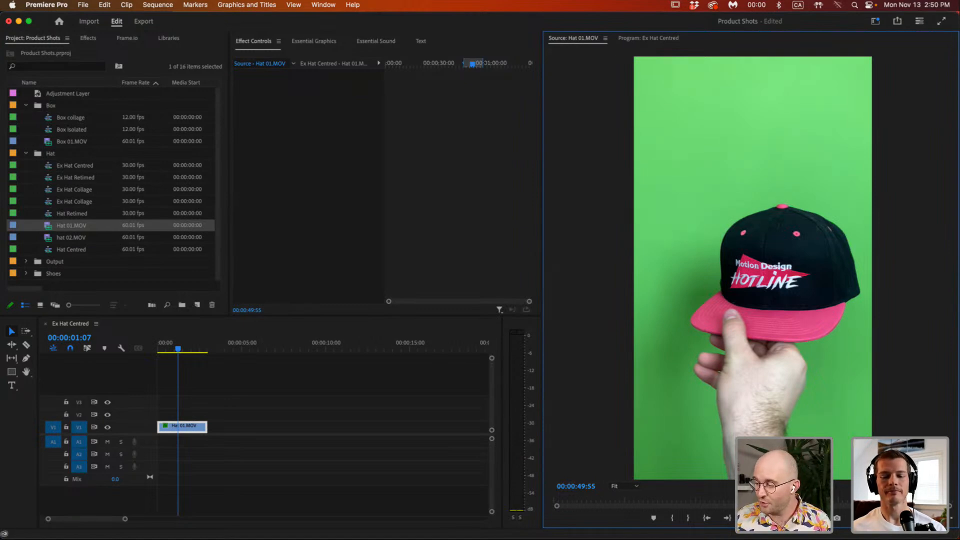
Review the hat's turn in the Hat 01.MOV source by scrubbing, stepping and playing from around 00:00:42:33 to 00:00:48:39.
{"action": "left_click_drag", "start_coordinate": [793, 500], "coordinate": [750, 500]}
{"action": "key", "text": "space"}
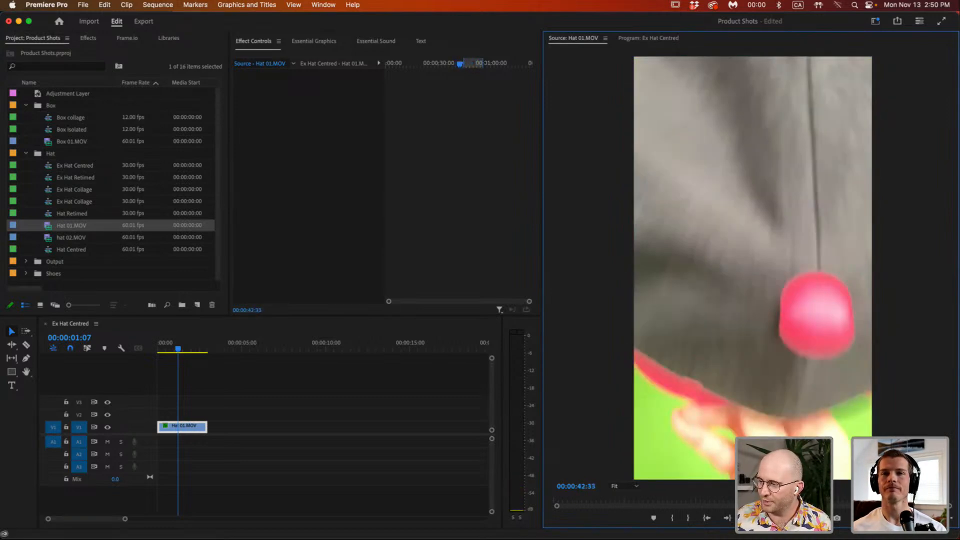
{"action": "key", "text": "shift+Right"}
{"action": "key", "text": "shift+Right"}
{"action": "key", "text": "shift+Right"}
{"action": "key", "text": "shift+Left"}
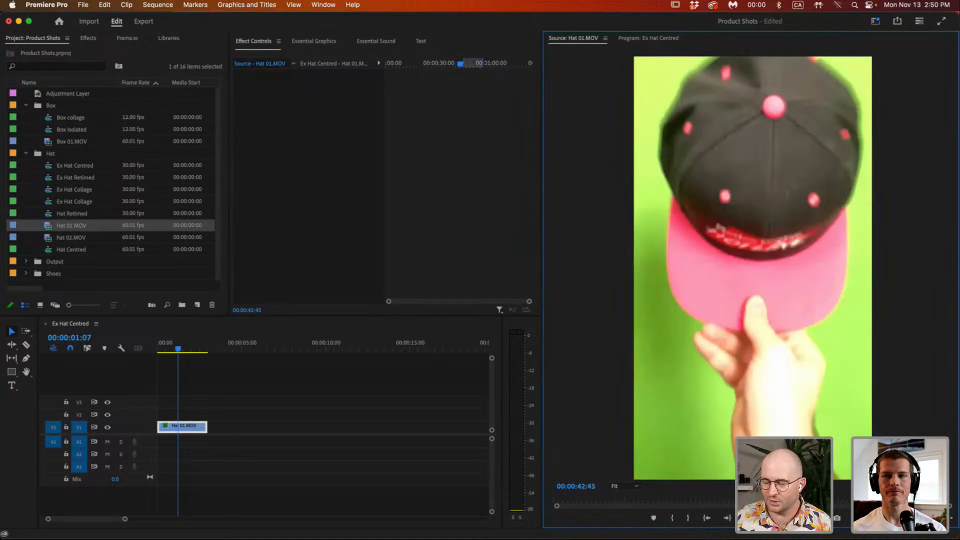
{"action": "key", "text": "space"}
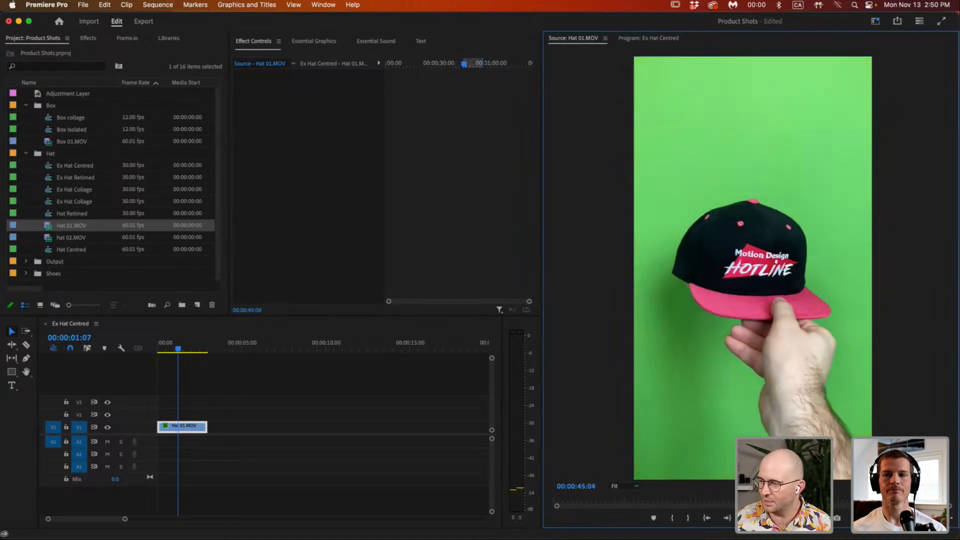
{"action": "left_click_drag", "start_coordinate": [766, 499], "coordinate": [779, 499]}
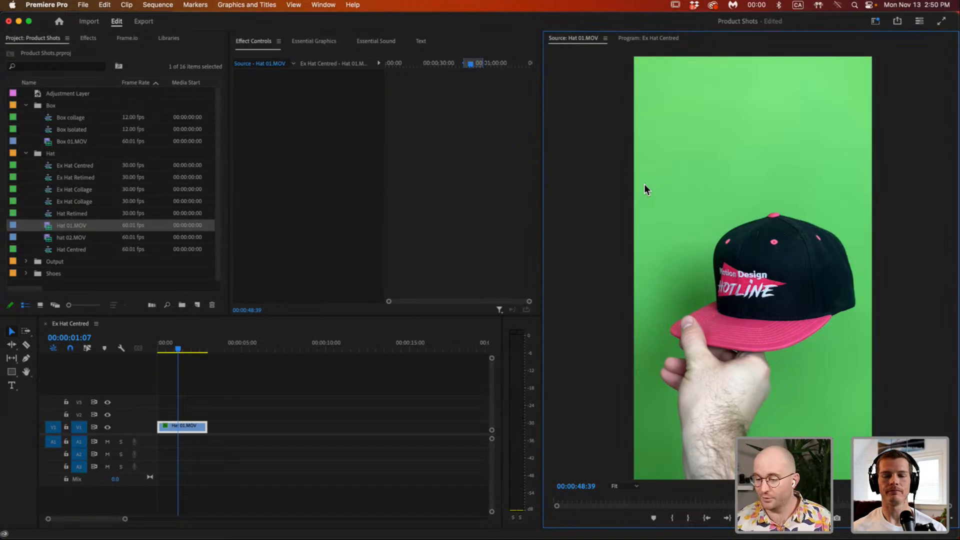
Select the Hat 01.MOV clip in Ex Hat Centred and scrub through its Position keyframes, ending at 00:00:00:17.
{"action": "left_click", "coordinate": [194, 402]}
{"action": "left_click", "coordinate": [189, 428]}
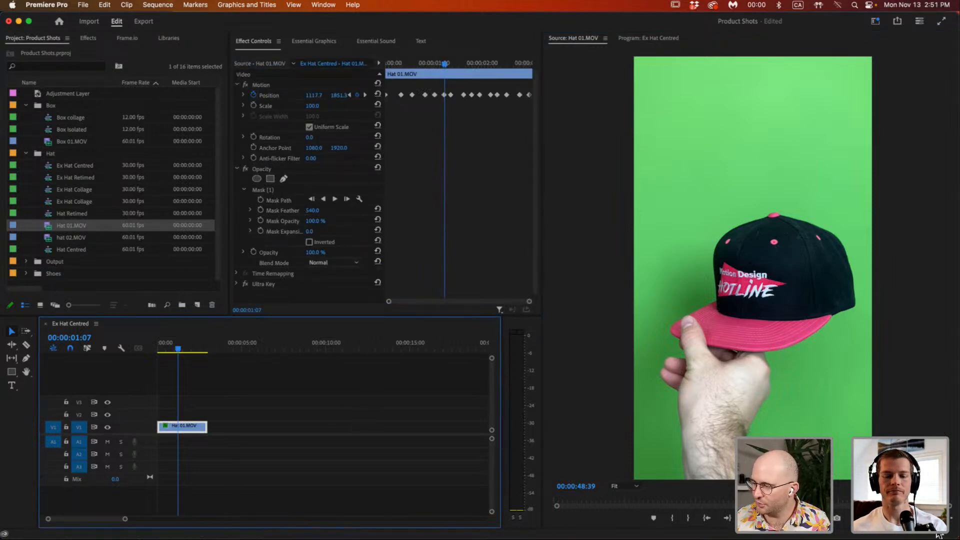
{"action": "key", "text": "shift+2"}
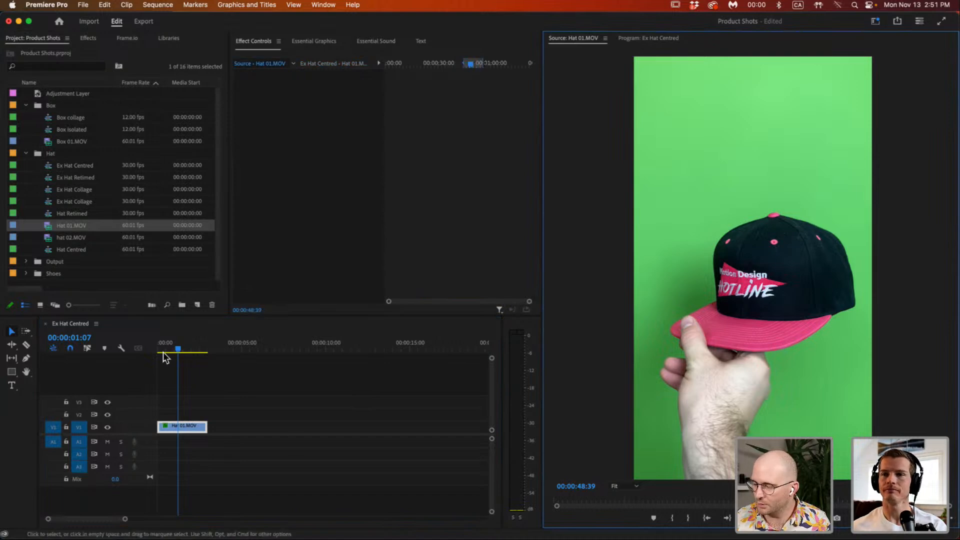
{"action": "mouse_move", "coordinate": [169, 344]}
{"action": "left_mouse_down"}
{"action": "mouse_move", "coordinate": [199, 347]}
{"action": "mouse_move", "coordinate": [181, 349]}
{"action": "left_mouse_up"}
{"action": "left_click", "coordinate": [182, 392]}
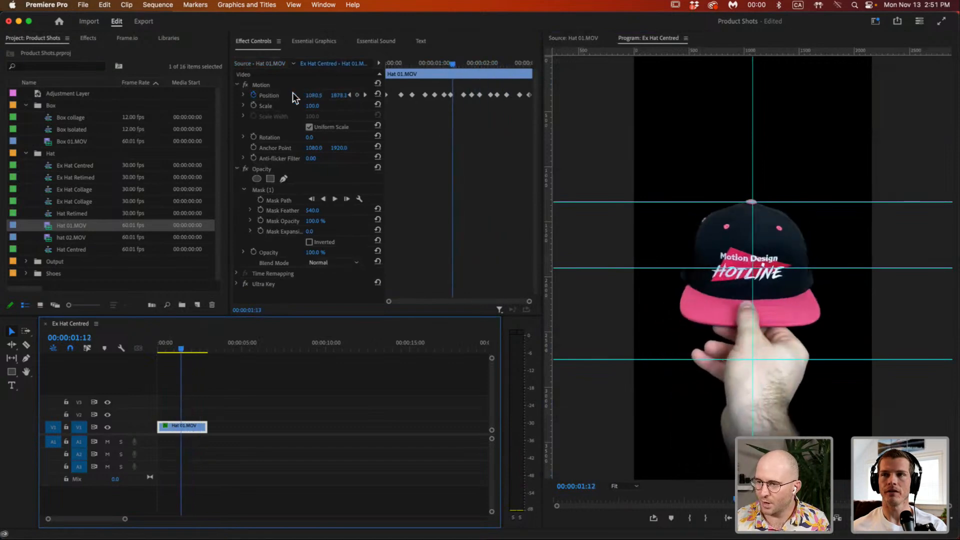
{"action": "left_click", "coordinate": [258, 96]}
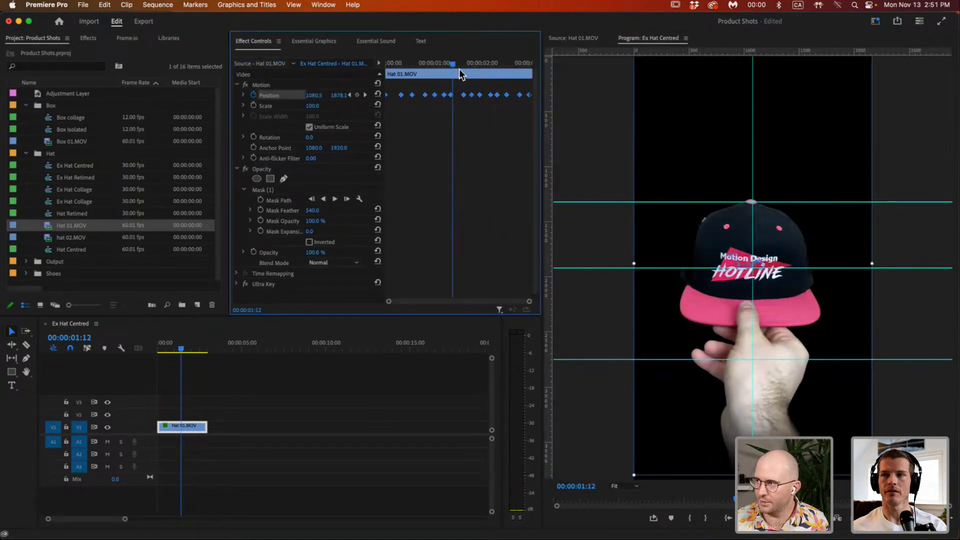
{"action": "left_click_drag", "start_coordinate": [452, 63], "coordinate": [414, 64]}
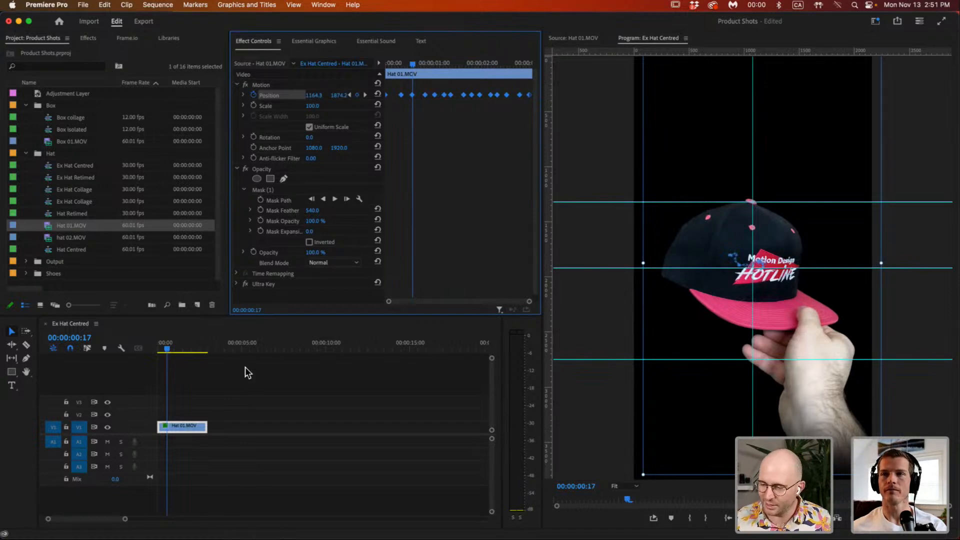
Collapse the Opacity settings of Hat 01.MOV and expand its Ultra Key effect to review the key colour.
{"action": "left_click", "coordinate": [267, 284]}
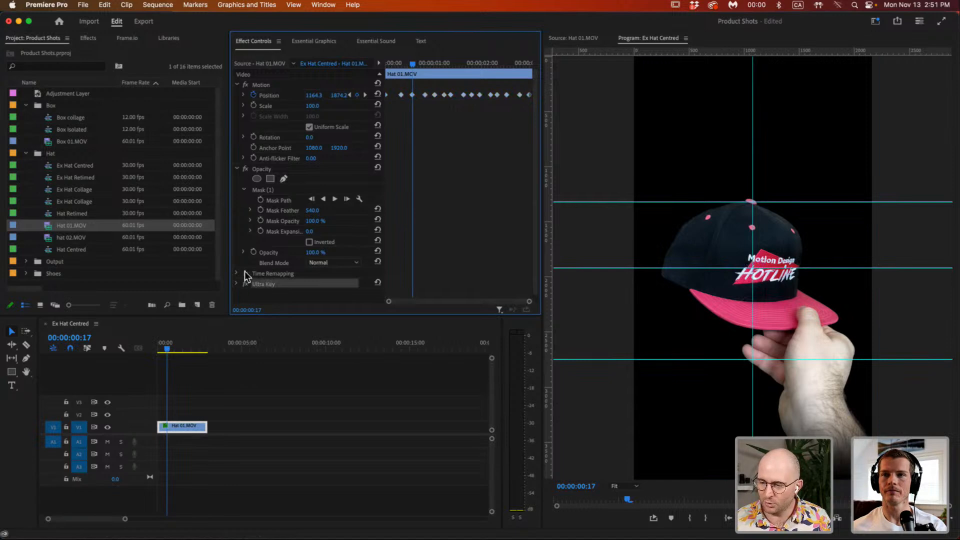
{"action": "left_click", "coordinate": [237, 168]}
{"action": "left_click", "coordinate": [236, 190]}
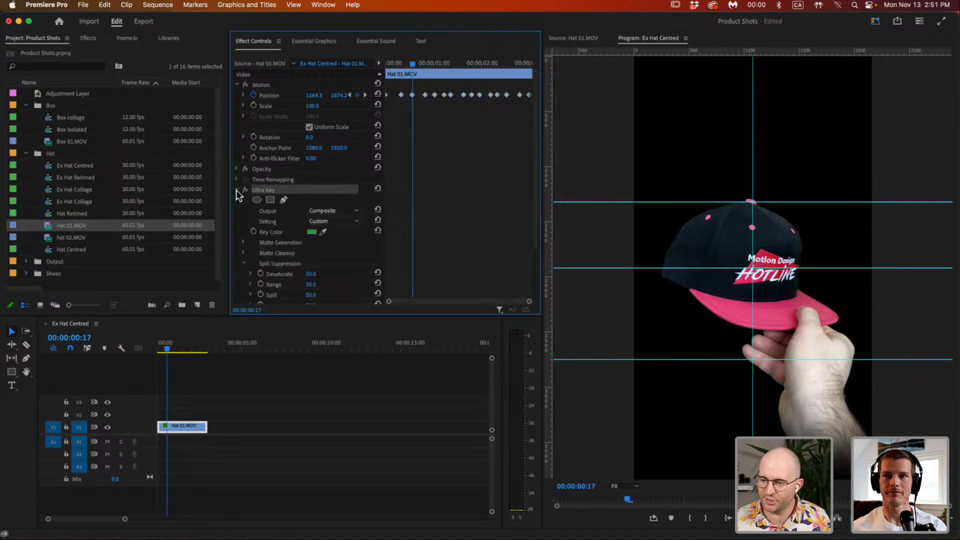
{"action": "left_click", "coordinate": [288, 233]}
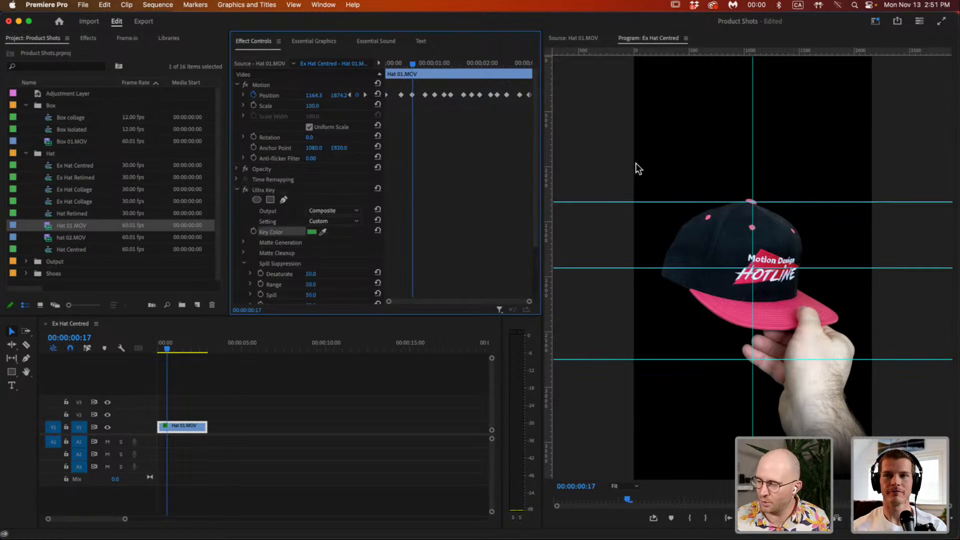
Expand the Opacity settings of Hat 01.MOV, examine the Mask (1) outline around the hat and collapse the settings again.
{"action": "left_click", "coordinate": [258, 168]}
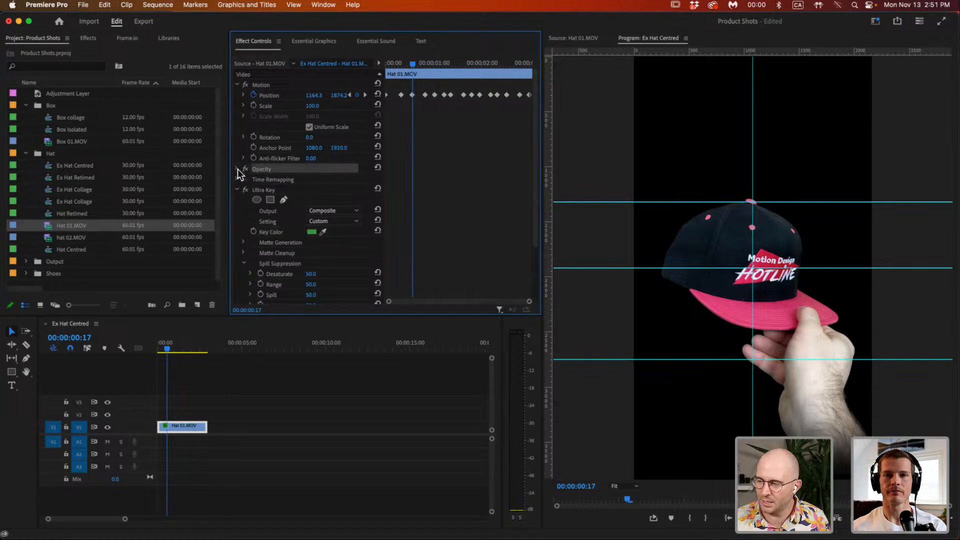
{"action": "left_click", "coordinate": [236, 169]}
{"action": "left_click", "coordinate": [270, 179]}
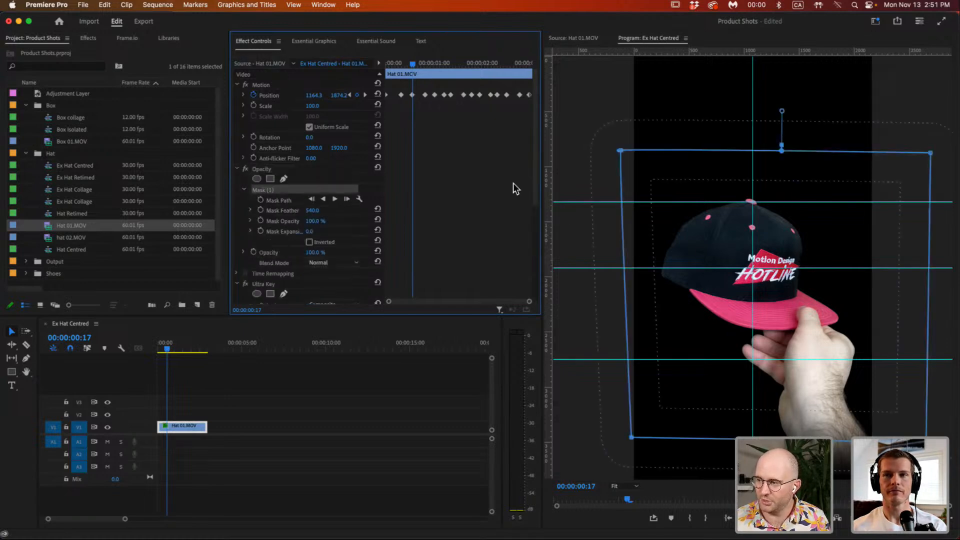
{"action": "left_click", "coordinate": [236, 170]}
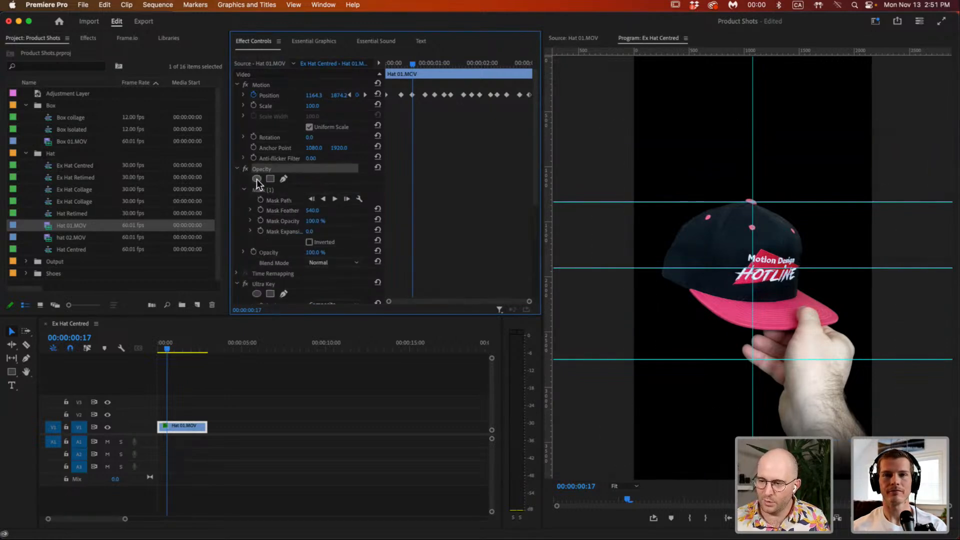
{"action": "left_click", "coordinate": [237, 170]}
Review the Ultra Key setting presets on Hat 01.MOV, keeping Custom, and deselect the clip.
{"action": "left_click", "coordinate": [274, 190]}
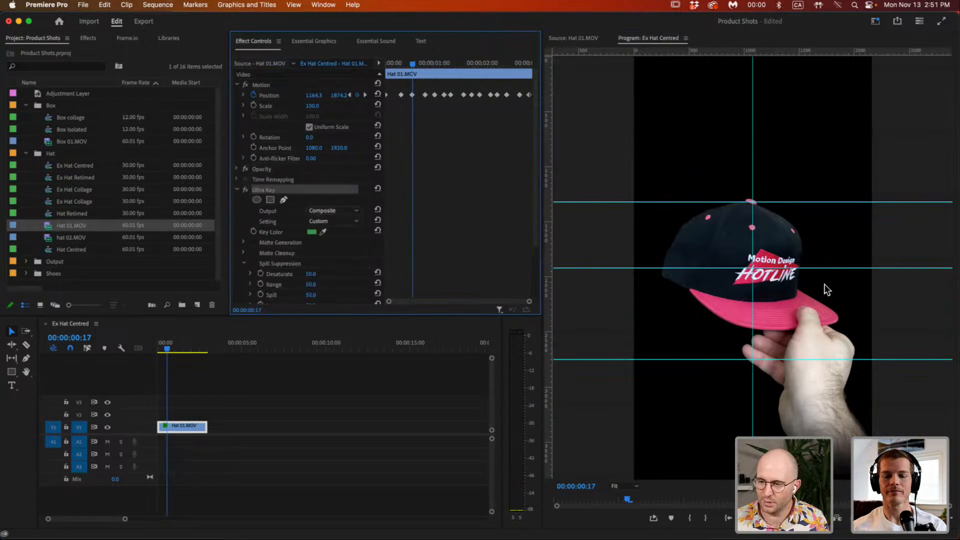
{"action": "left_click", "coordinate": [319, 220]}
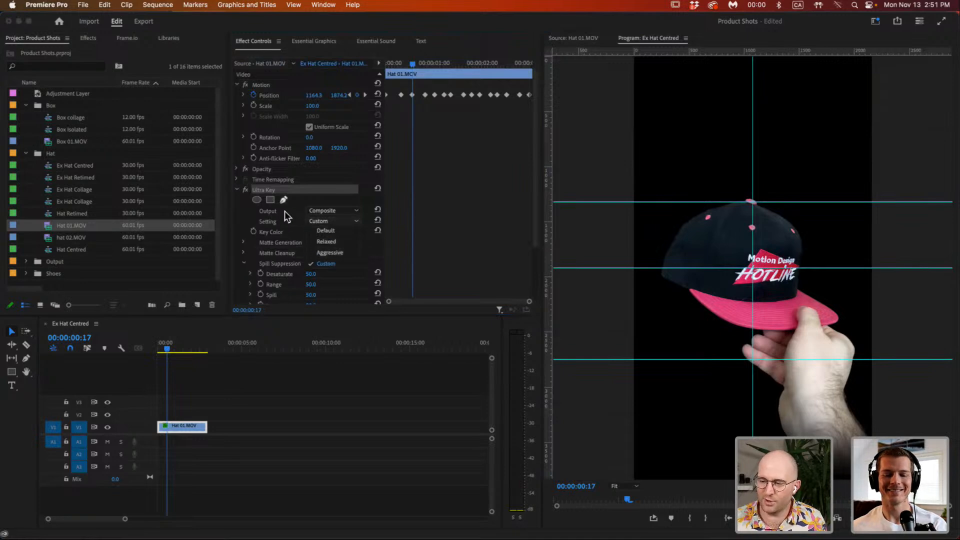
{"action": "left_click", "coordinate": [304, 194]}
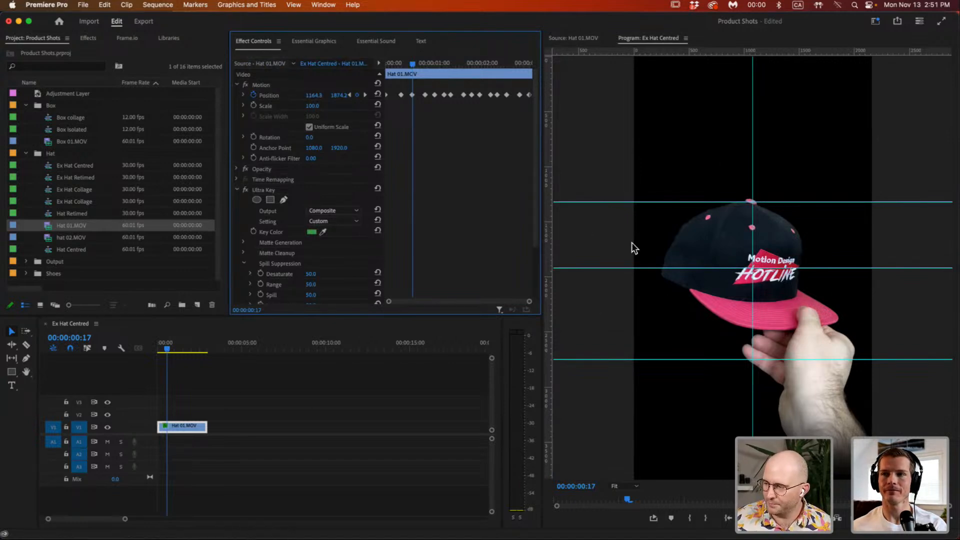
{"action": "left_click", "coordinate": [236, 417]}
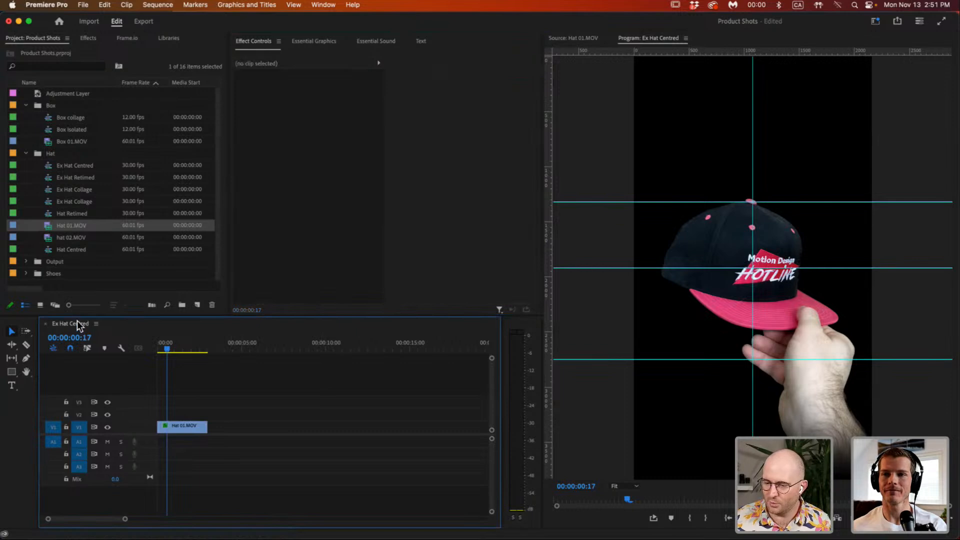
Open the Ex Hat Retimed sequence and scrub through the second clip's scale and speed animation, ending at 00:00:02:19.
{"action": "double_click", "coordinate": [82, 178]}
{"action": "left_click_drag", "start_coordinate": [322, 347], "coordinate": [271, 352]}
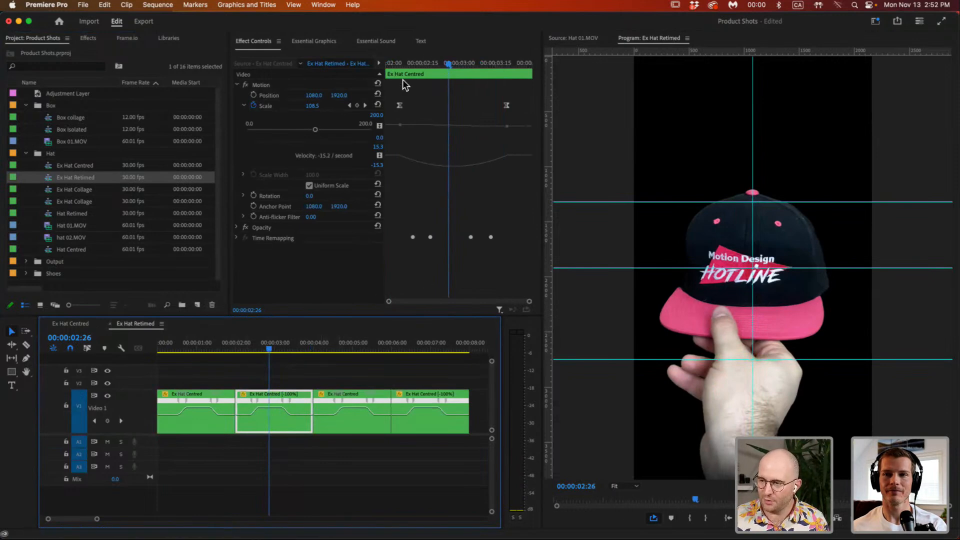
{"action": "left_click_drag", "start_coordinate": [482, 59], "coordinate": [433, 77]}
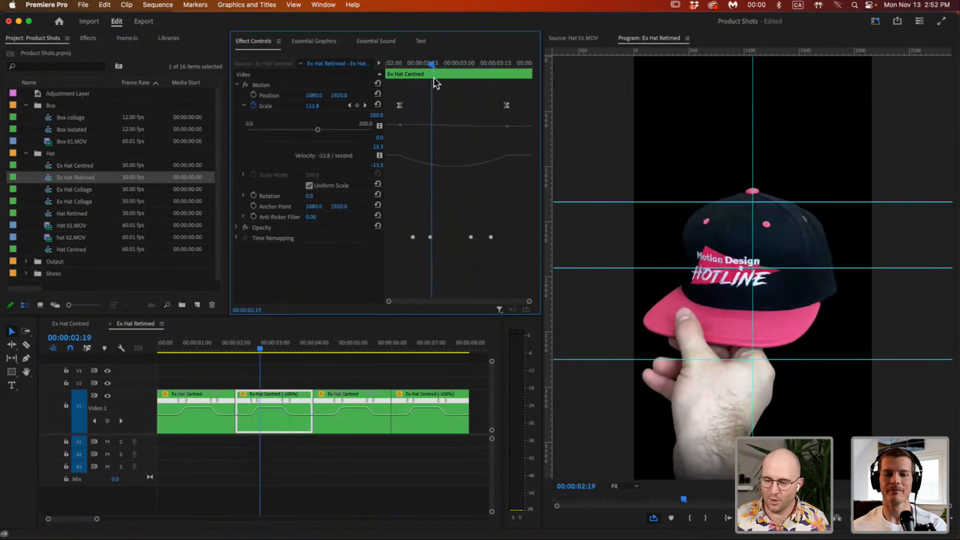
Look up the Speed option for showing Time Remapping keyframes on the second clip and dismiss the choices.
{"action": "right_click", "coordinate": [269, 418]}
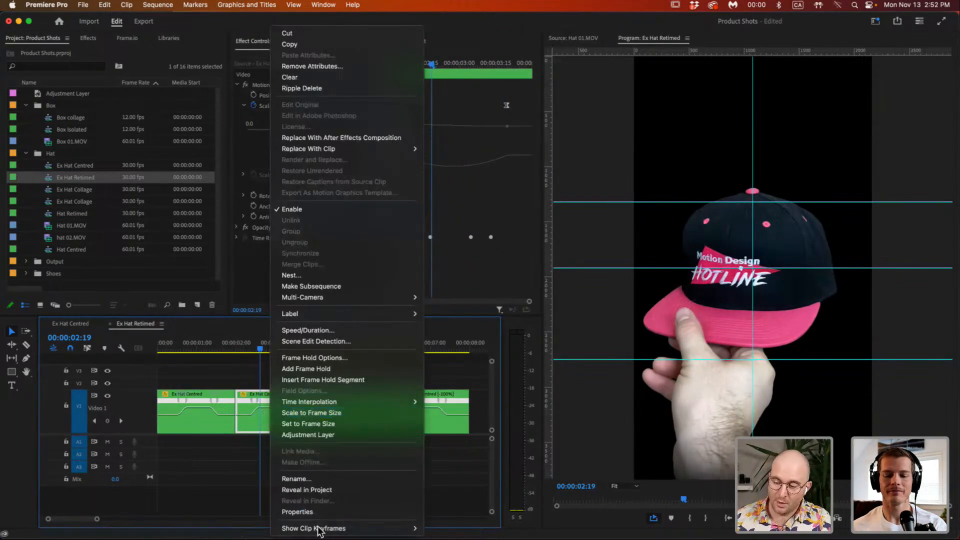
{"action": "mouse_move", "coordinate": [317, 530]}
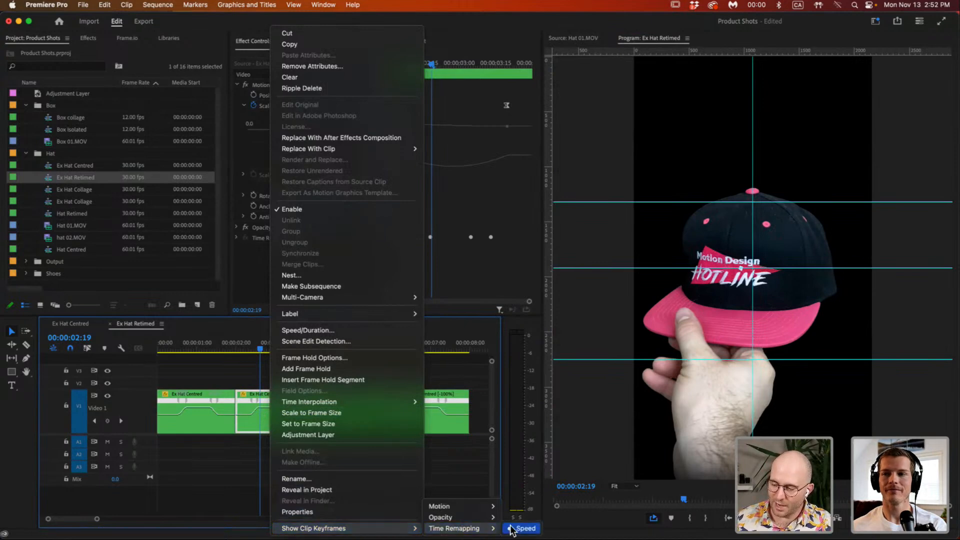
{"action": "left_click", "coordinate": [239, 479]}
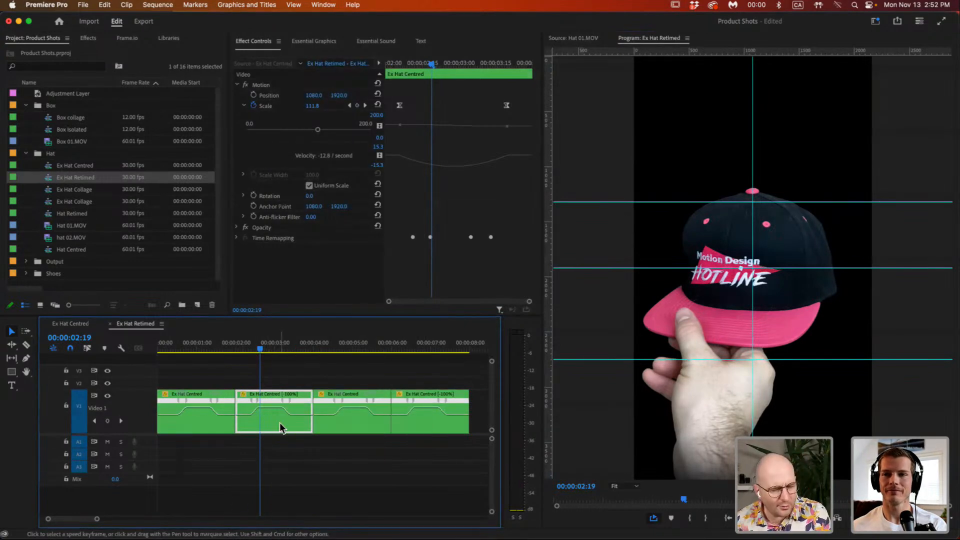
Try to adjust the speed ramp on the last Ex Hat Centred clip and undo the change.
{"action": "left_click", "coordinate": [433, 416]}
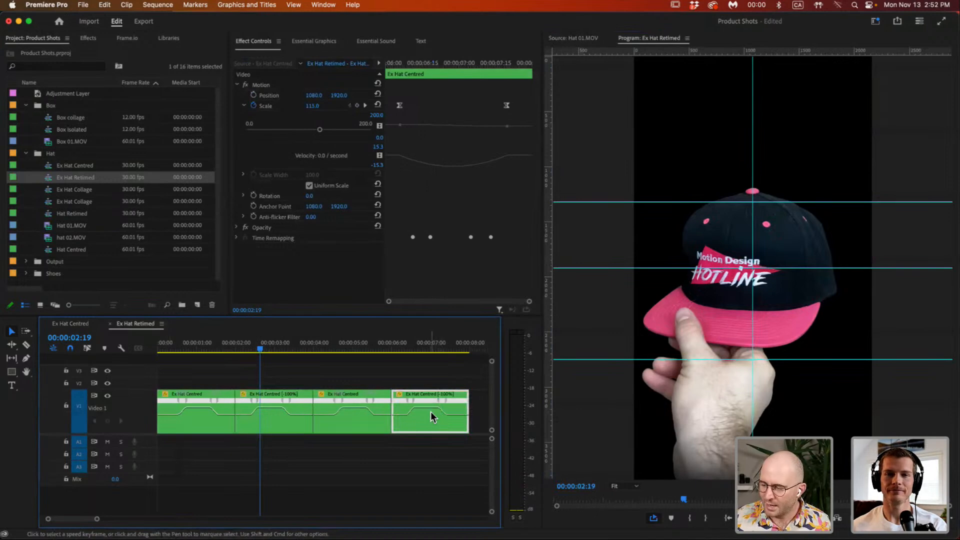
{"action": "mouse_move", "coordinate": [427, 406]}
{"action": "left_mouse_down"}
{"action": "mouse_move", "coordinate": [428, 439]}
{"action": "mouse_move", "coordinate": [423, 413]}
{"action": "left_mouse_up"}
{"action": "key", "text": "super+z"}
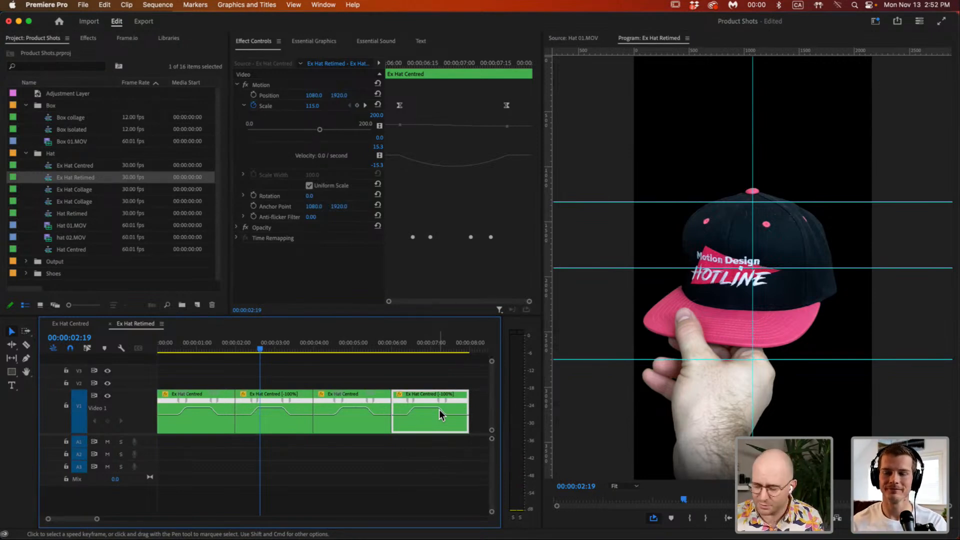
Show the whole Ex Hat Retimed timeline and select its last clip to examine its speed ramp.
{"action": "left_click", "coordinate": [444, 453]}
{"action": "key", "text": "minus"}
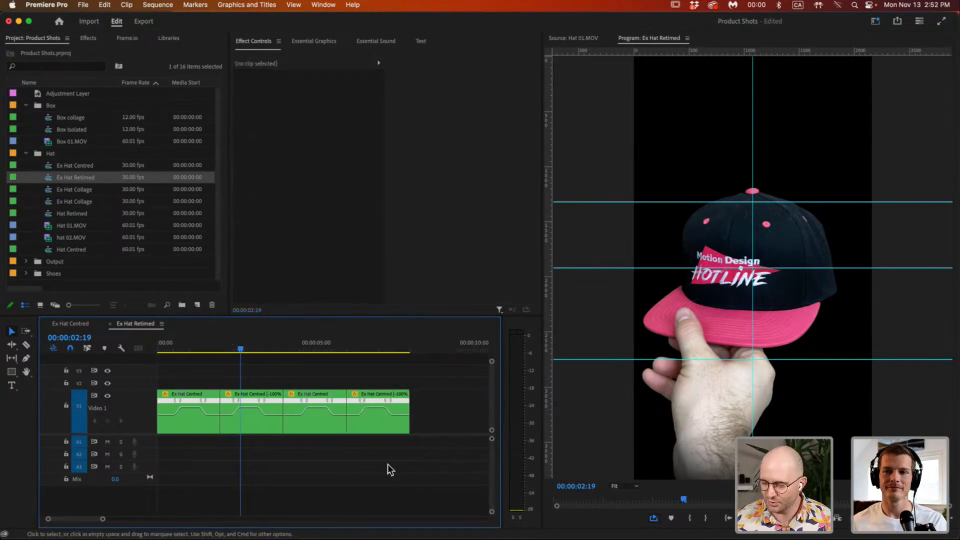
{"action": "left_click", "coordinate": [372, 428]}
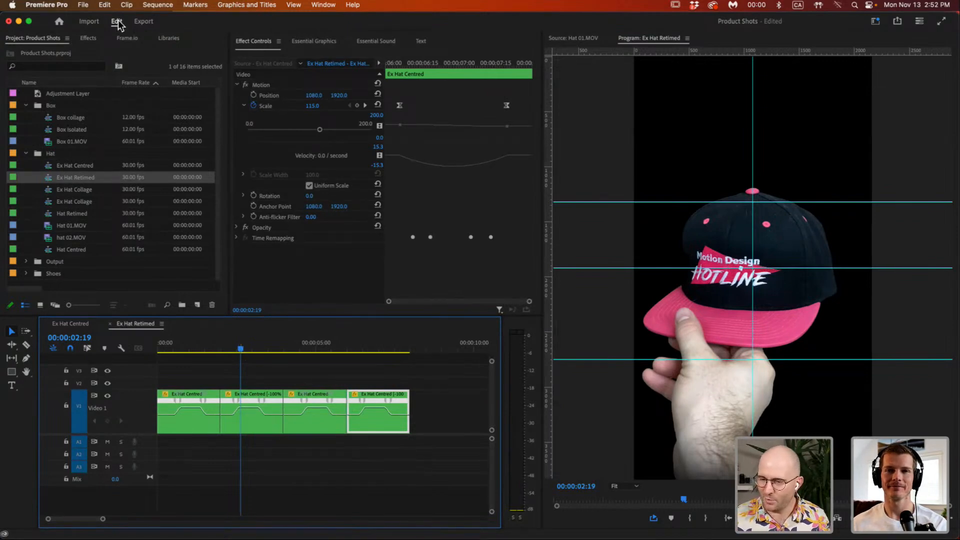
Open the first Ex Hat Collage sequence and scrub through the layered hats to 00:00:03:10.
{"action": "double_click", "coordinate": [83, 189]}
{"action": "left_click_drag", "start_coordinate": [263, 351], "coordinate": [326, 353]}
{"action": "left_click", "coordinate": [331, 364]}
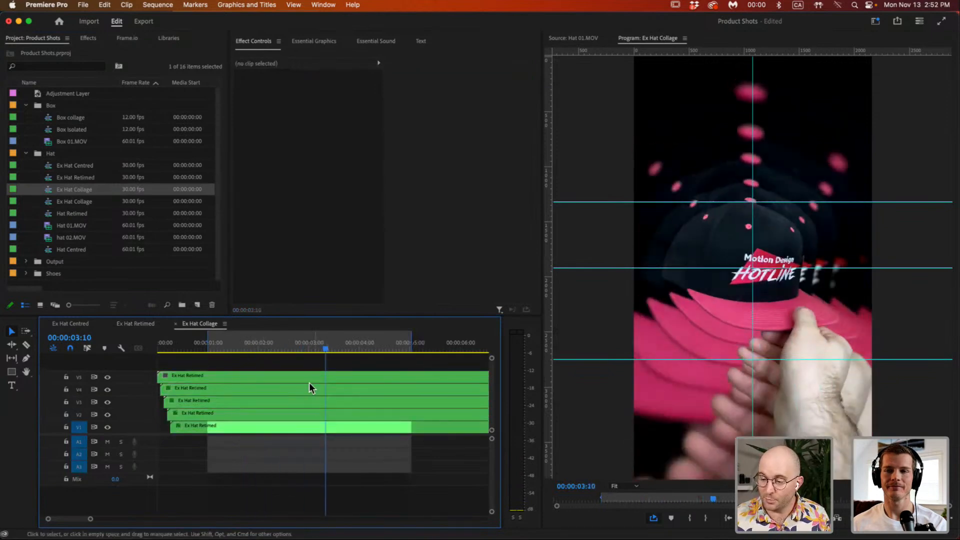
Select the second Ex Hat Retimed layer from the top to inspect its blur and brightness effects, and play the collage to 00:00:04:03.
{"action": "left_click", "coordinate": [299, 388]}
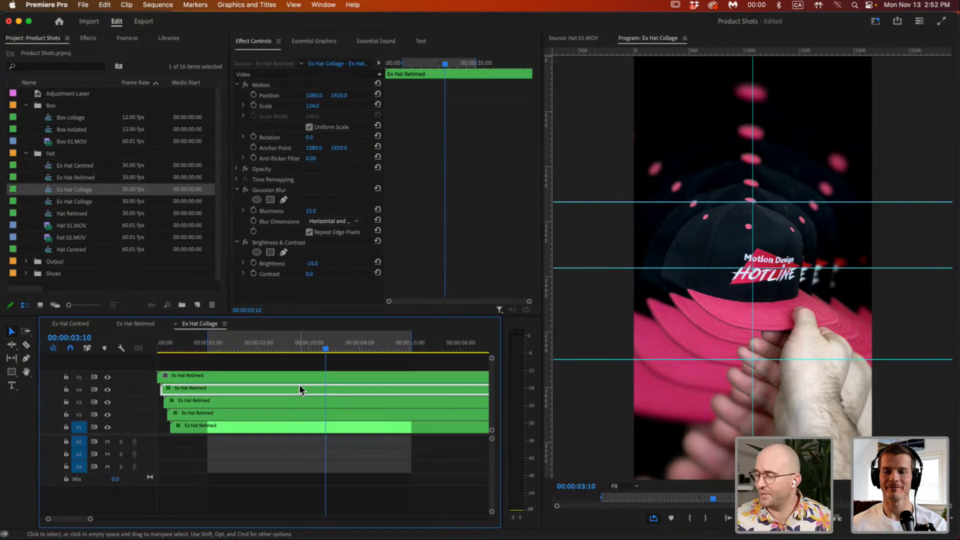
{"action": "left_click_drag", "start_coordinate": [317, 350], "coordinate": [258, 350]}
{"action": "key", "text": "space"}
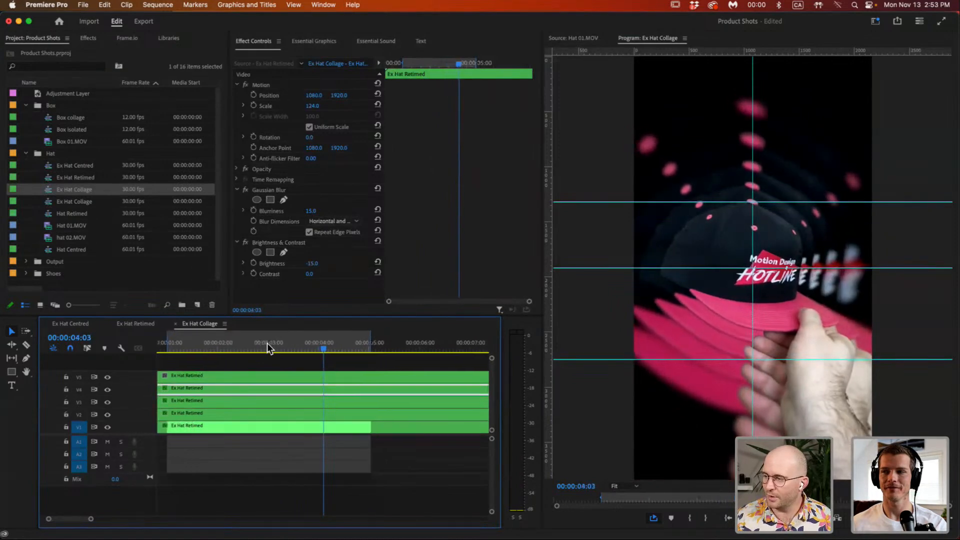